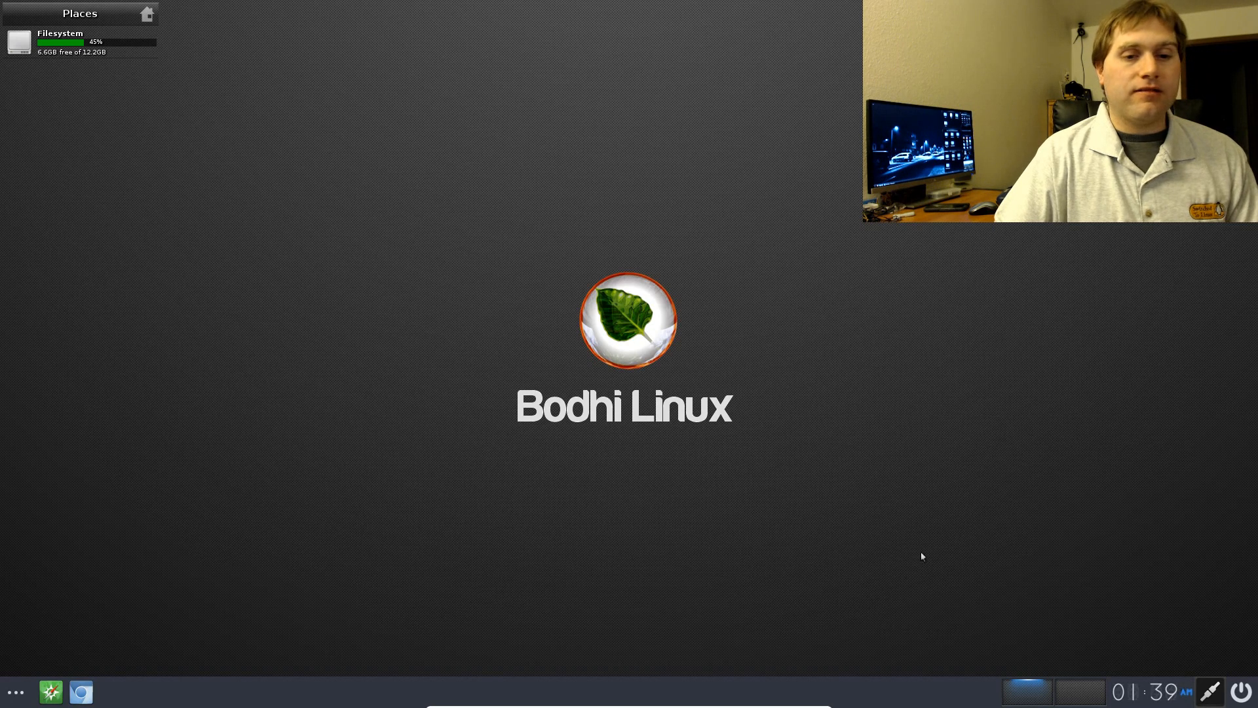
- View the power and session options without choosing one, and look over the application categories in the main menu
click(1245, 691)
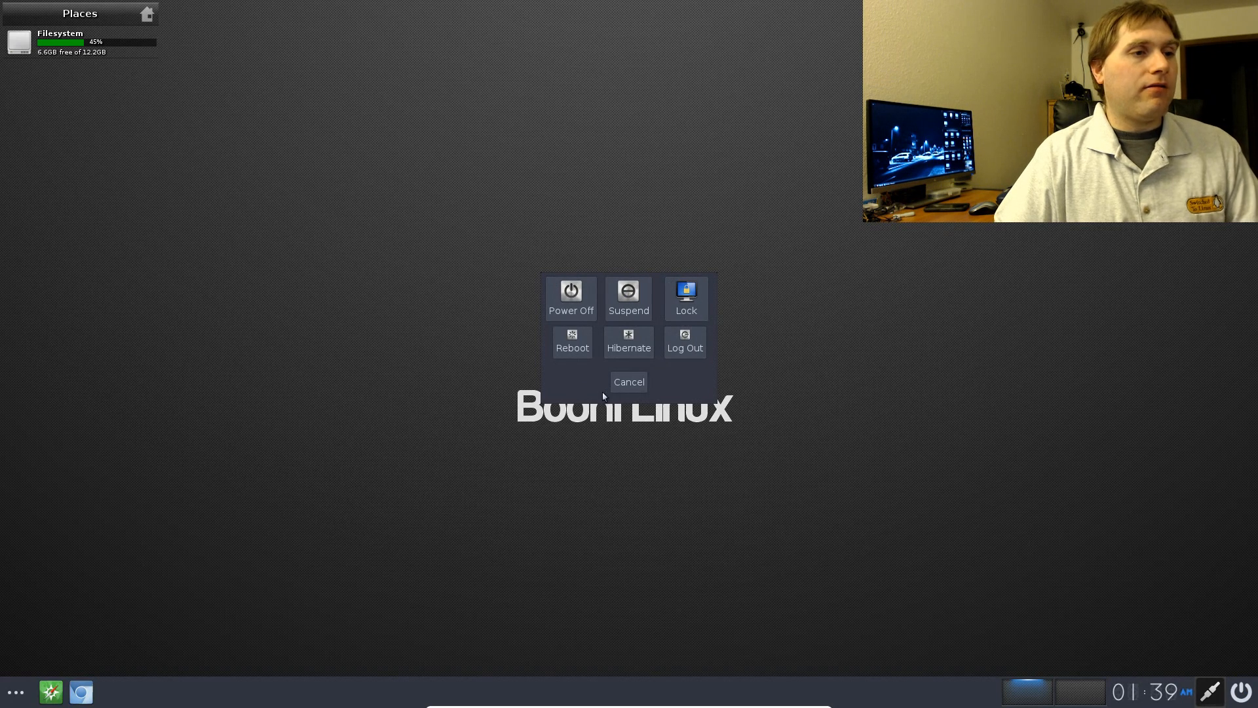
click(633, 385)
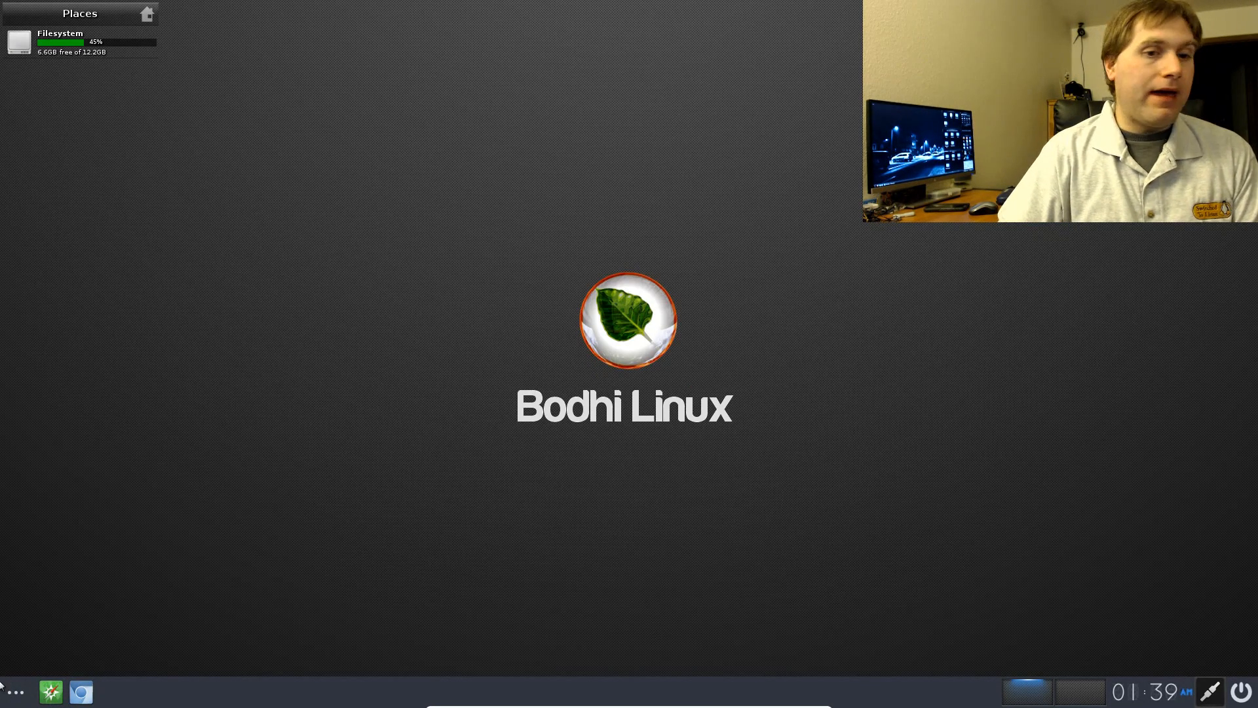
click(22, 699)
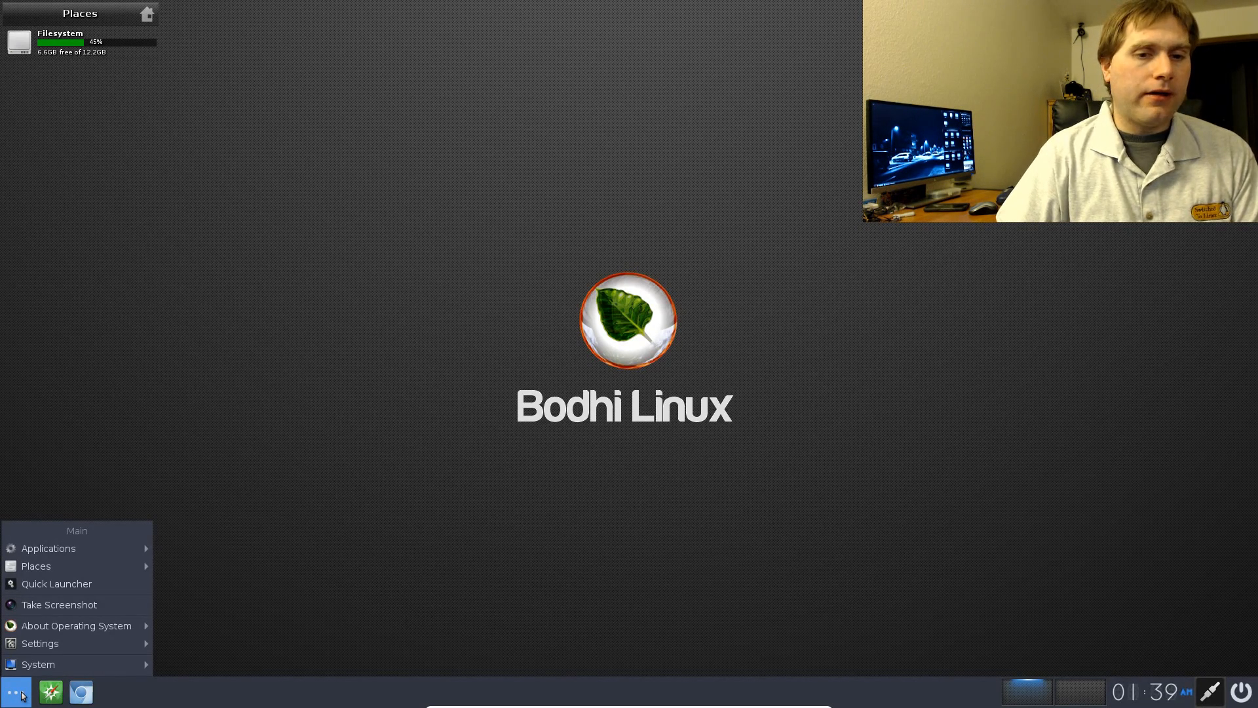
click(23, 696)
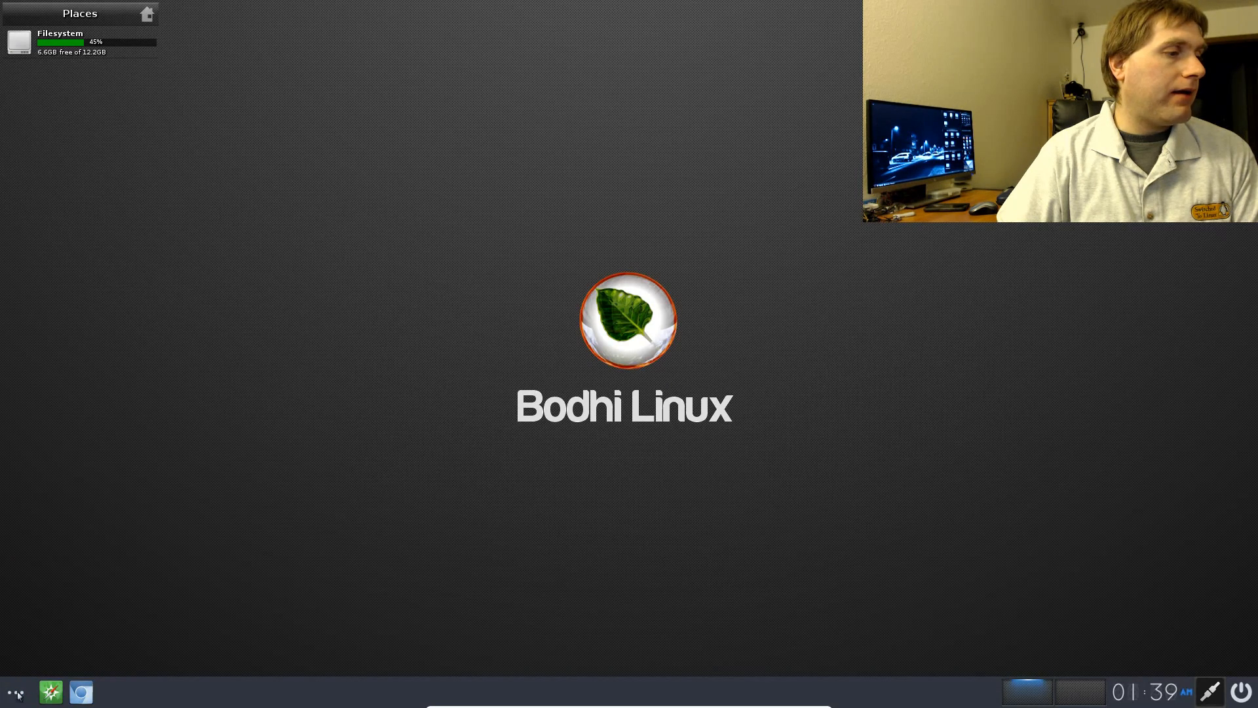
click(4, 696)
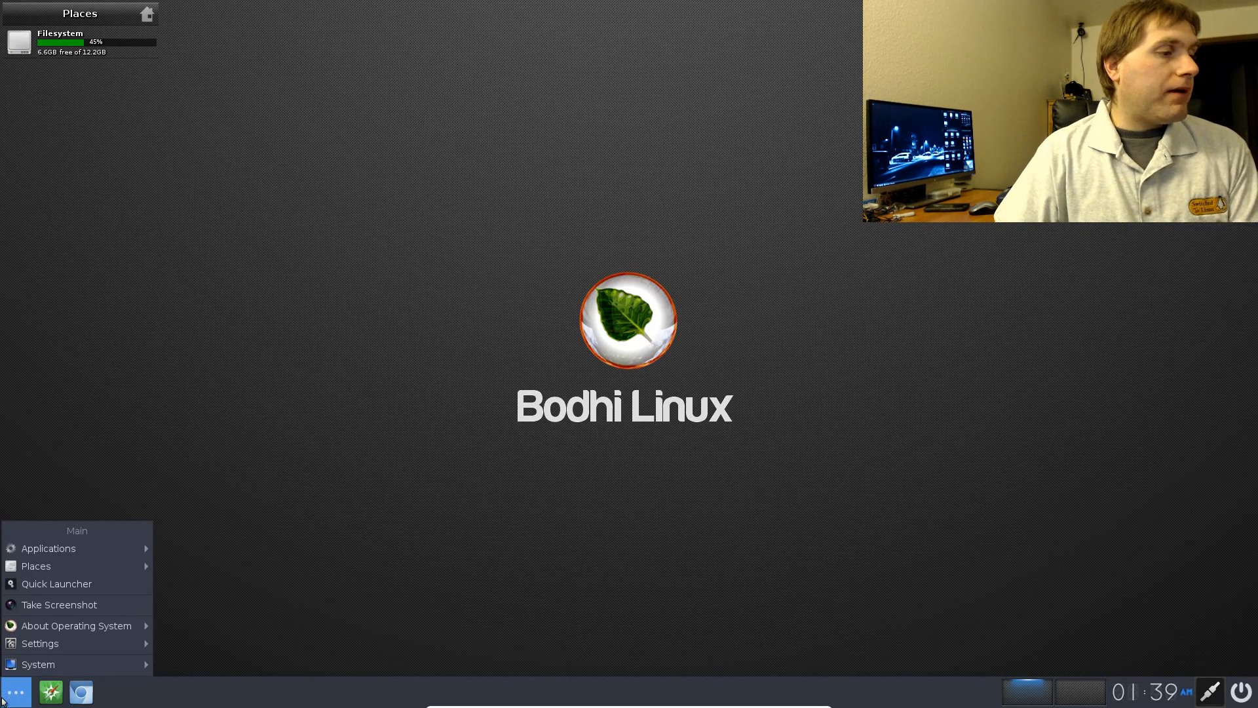
mouse_move(59, 551)
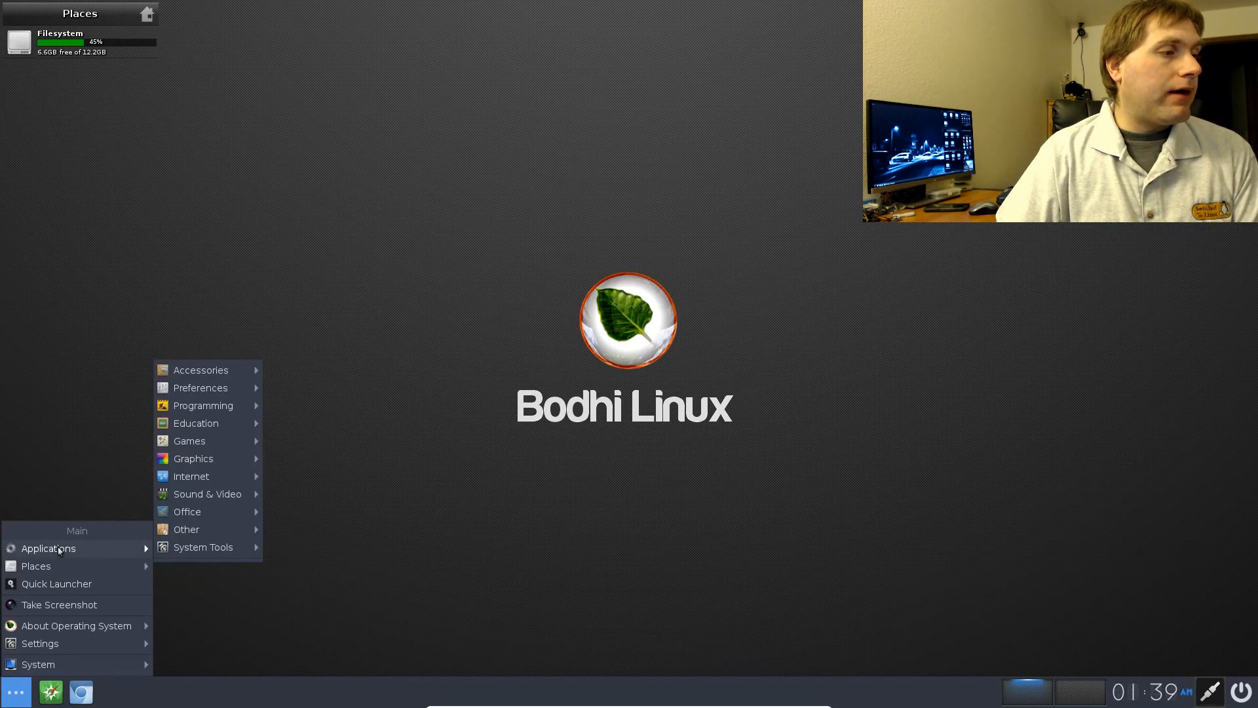
click(299, 387)
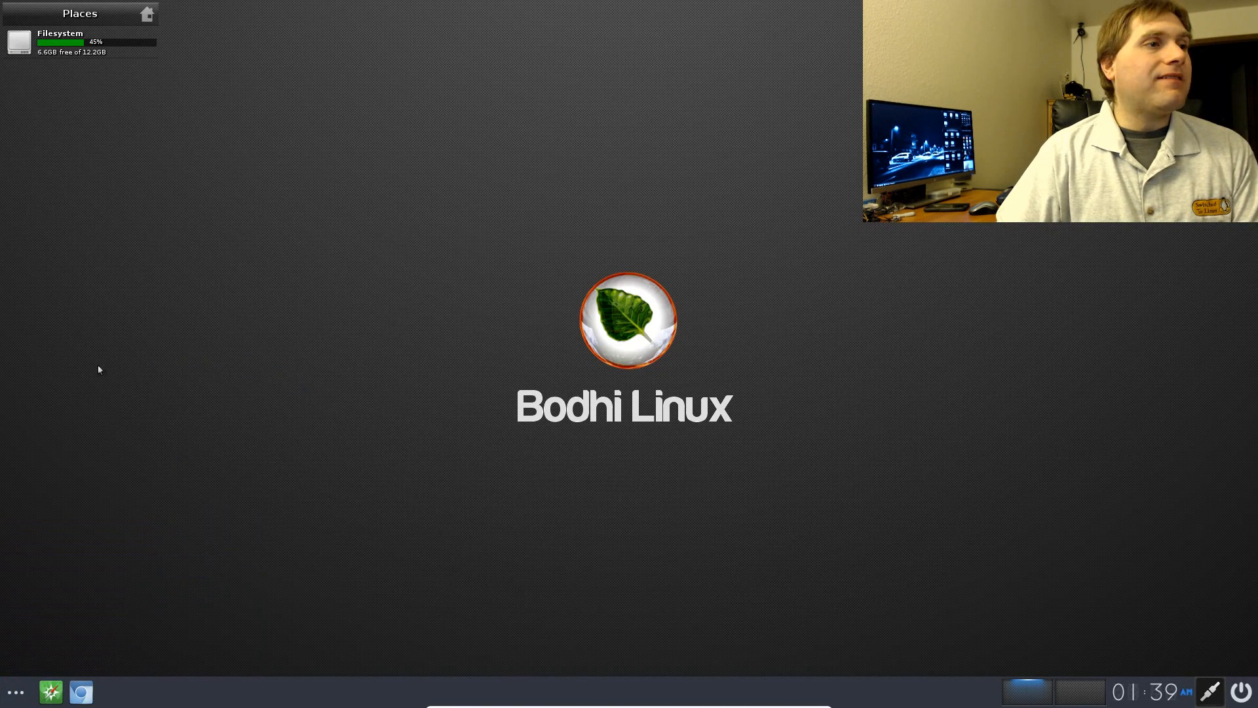
- Bring up the main menu from the empty desktop, look over its entries, and dismiss it
click(593, 205)
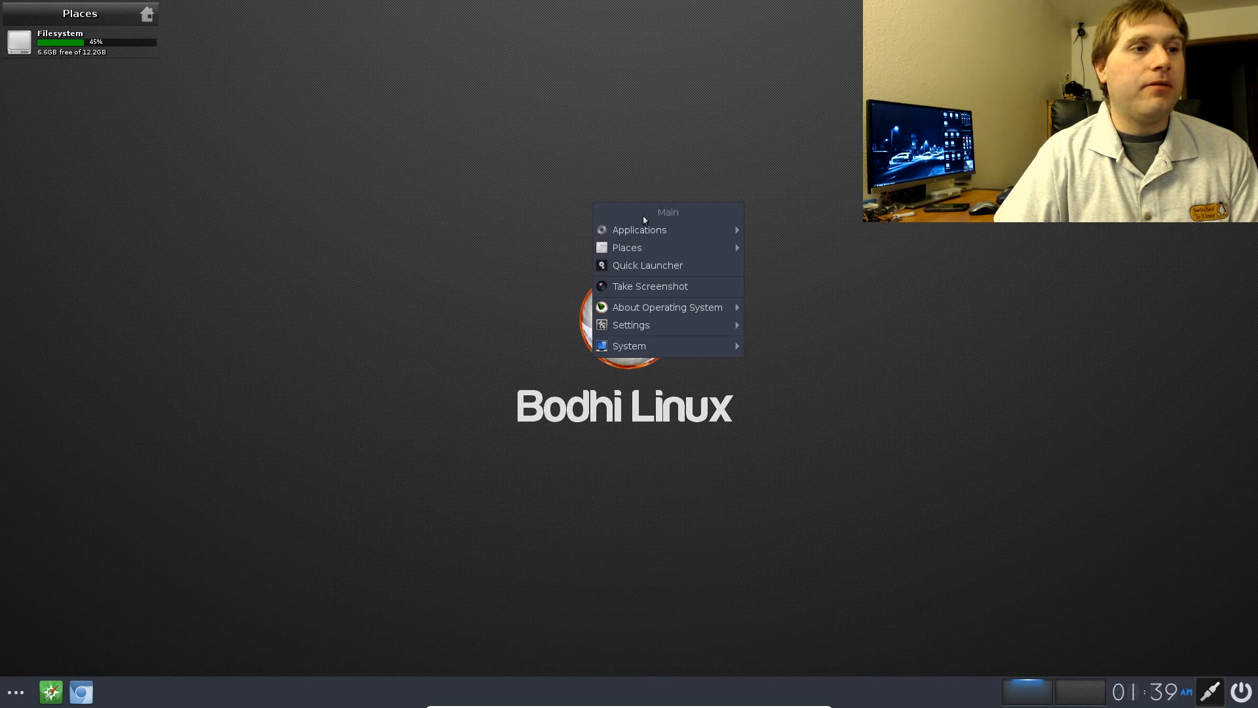
mouse_move(651, 249)
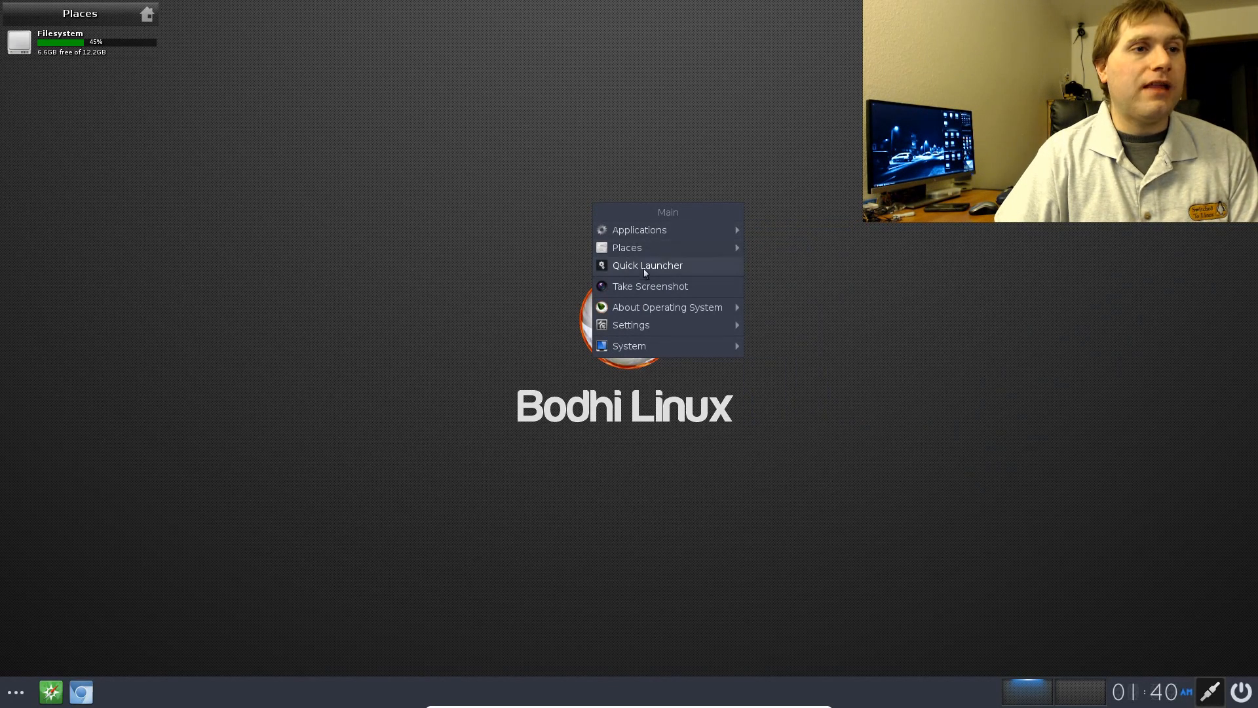
mouse_move(648, 345)
click(374, 369)
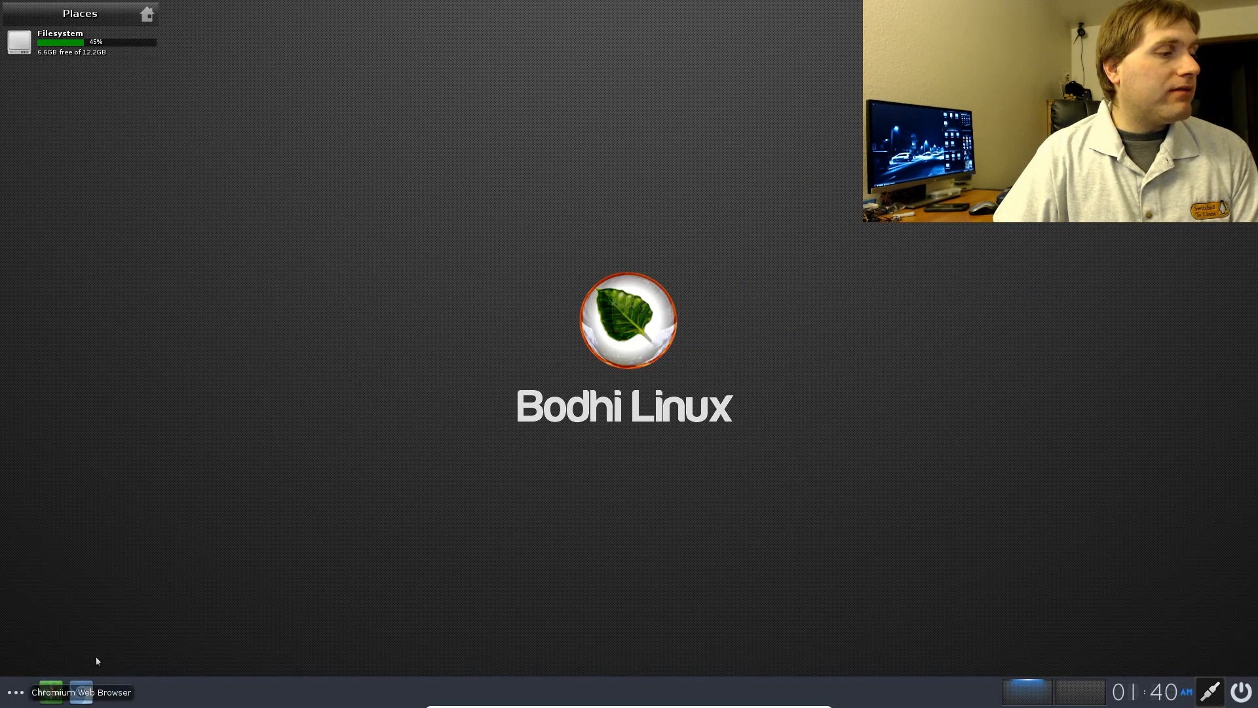
- Open the web browser, load the Bodhi QuickStart page on Moksha Basics, and skim its sections on desktops, menus and gadgets
click(57, 701)
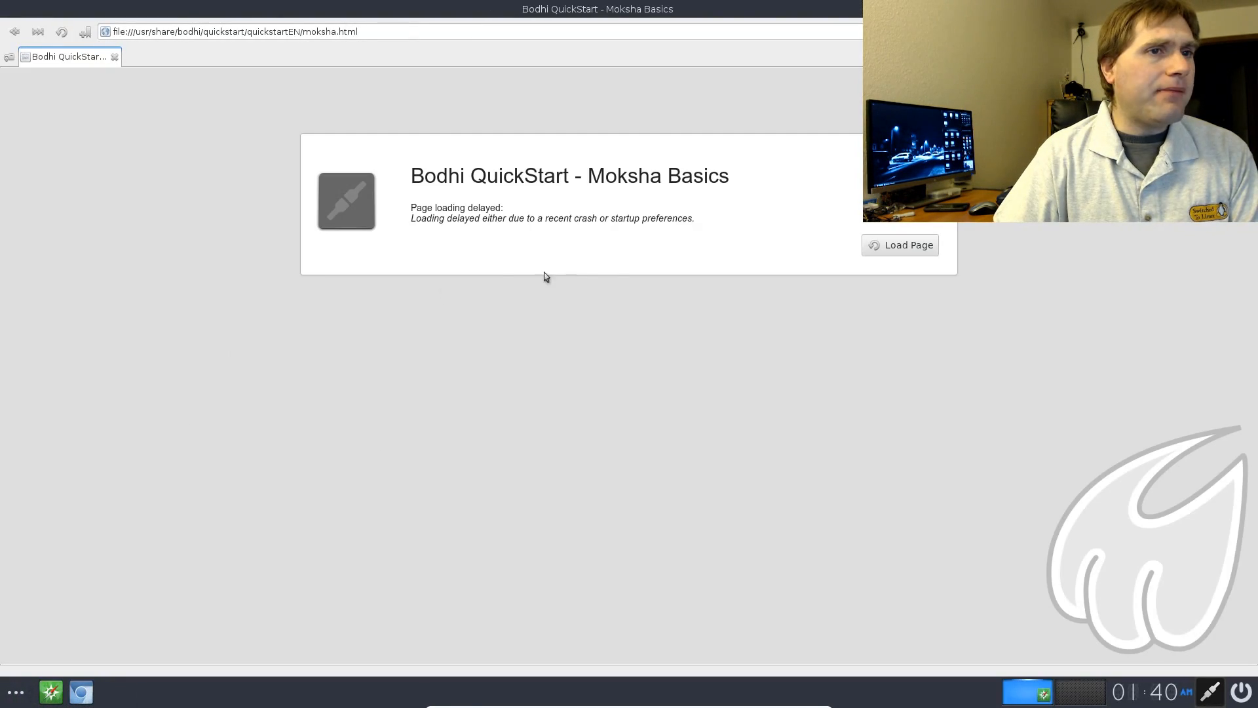
click(905, 246)
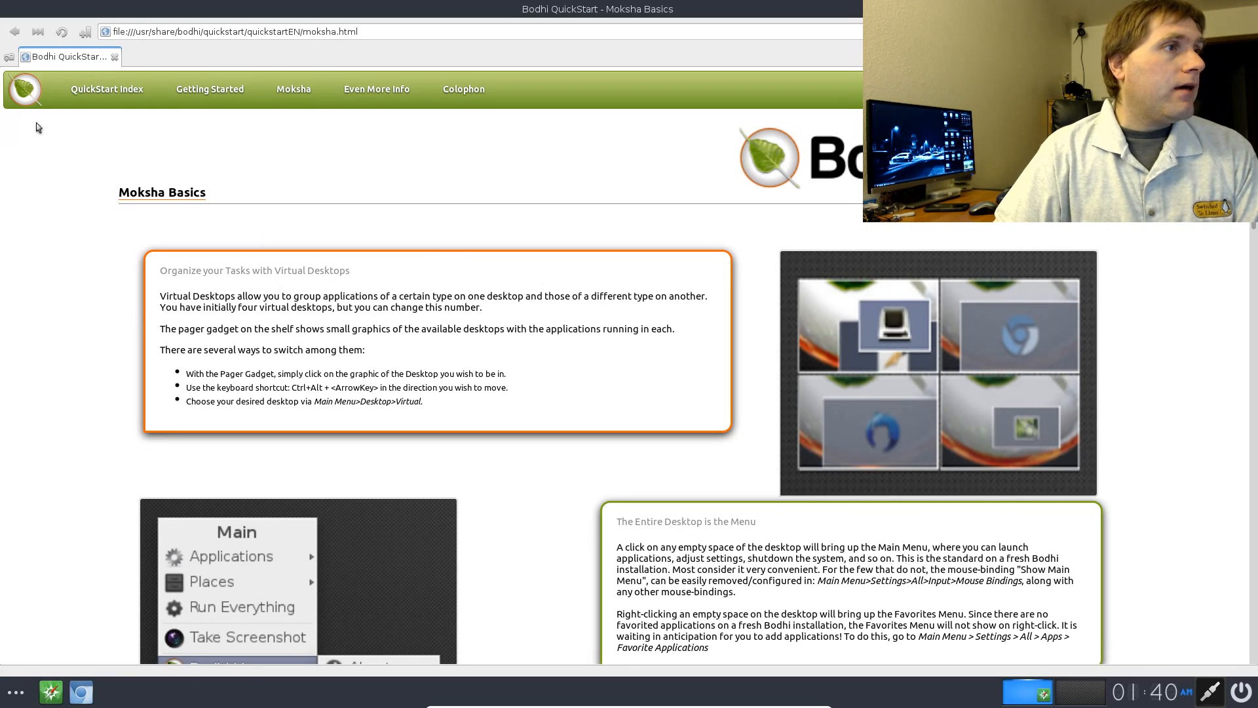
scroll(561, 255, down, 3)
scroll(561, 255, down, 15)
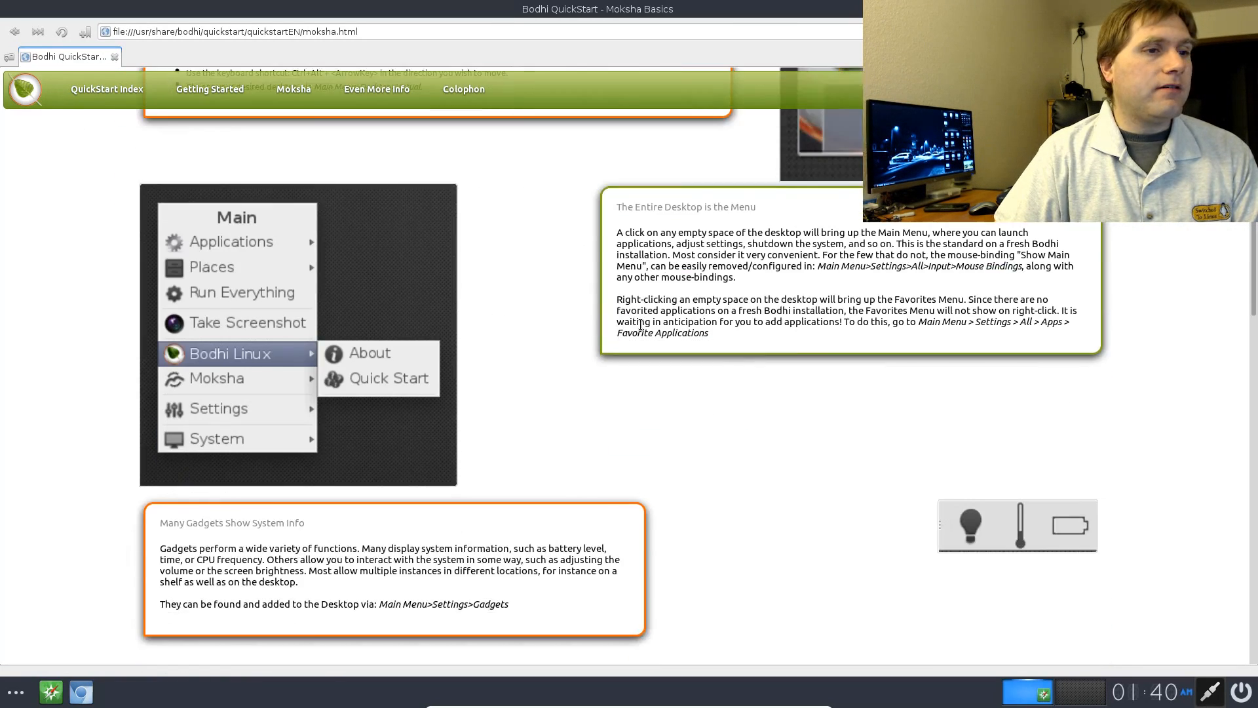
scroll(649, 367, up, 2)
scroll(649, 367, up, 15)
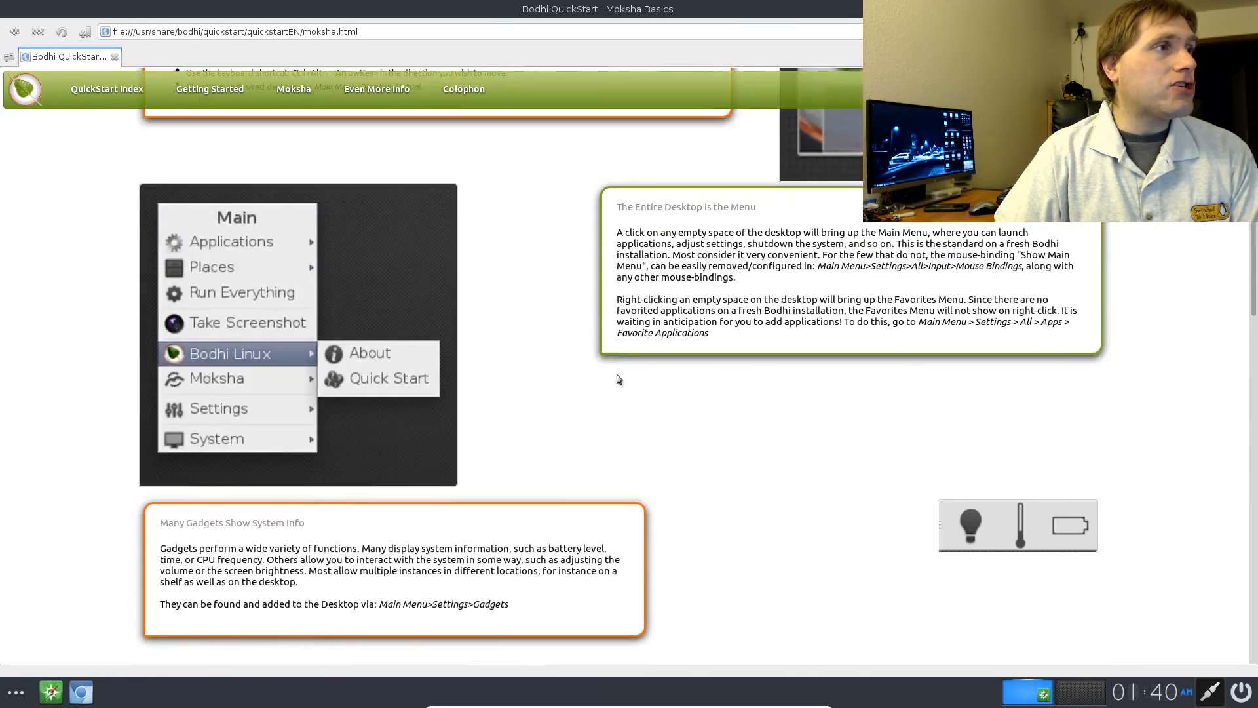
- Open the QuickStart Index, look over the guide's topics and navigation headings, and close the browser
click(107, 89)
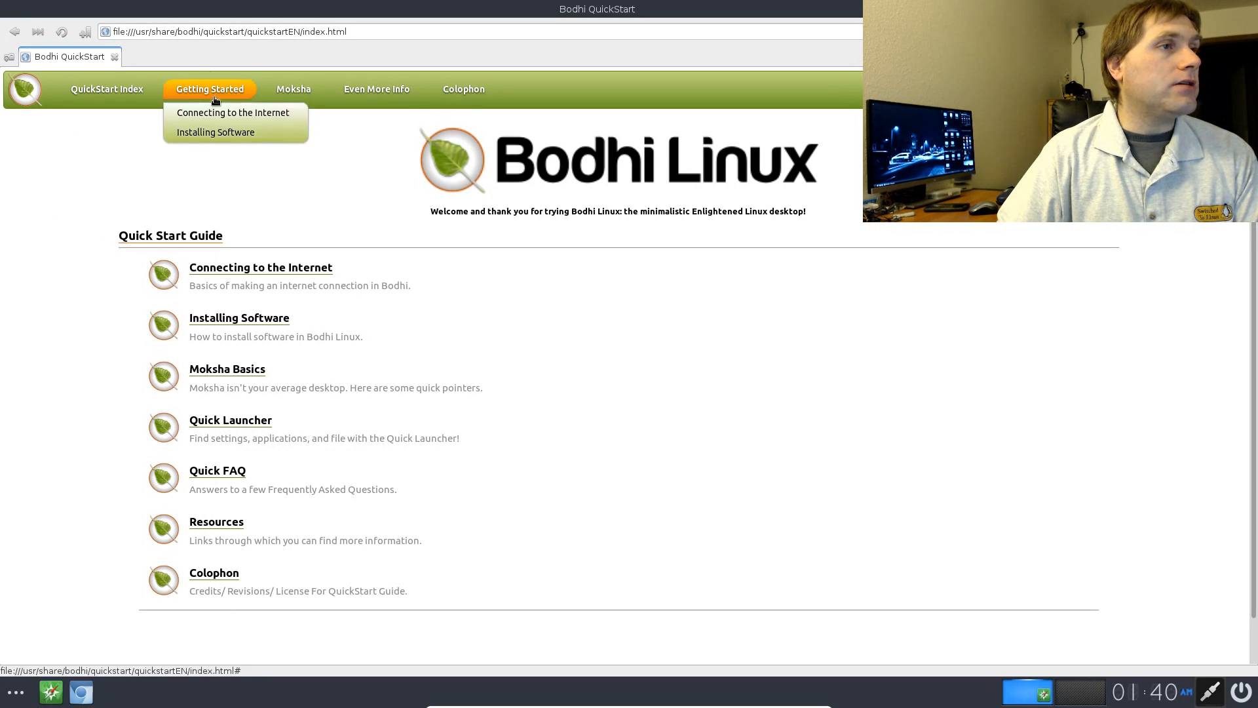
mouse_move(411, 91)
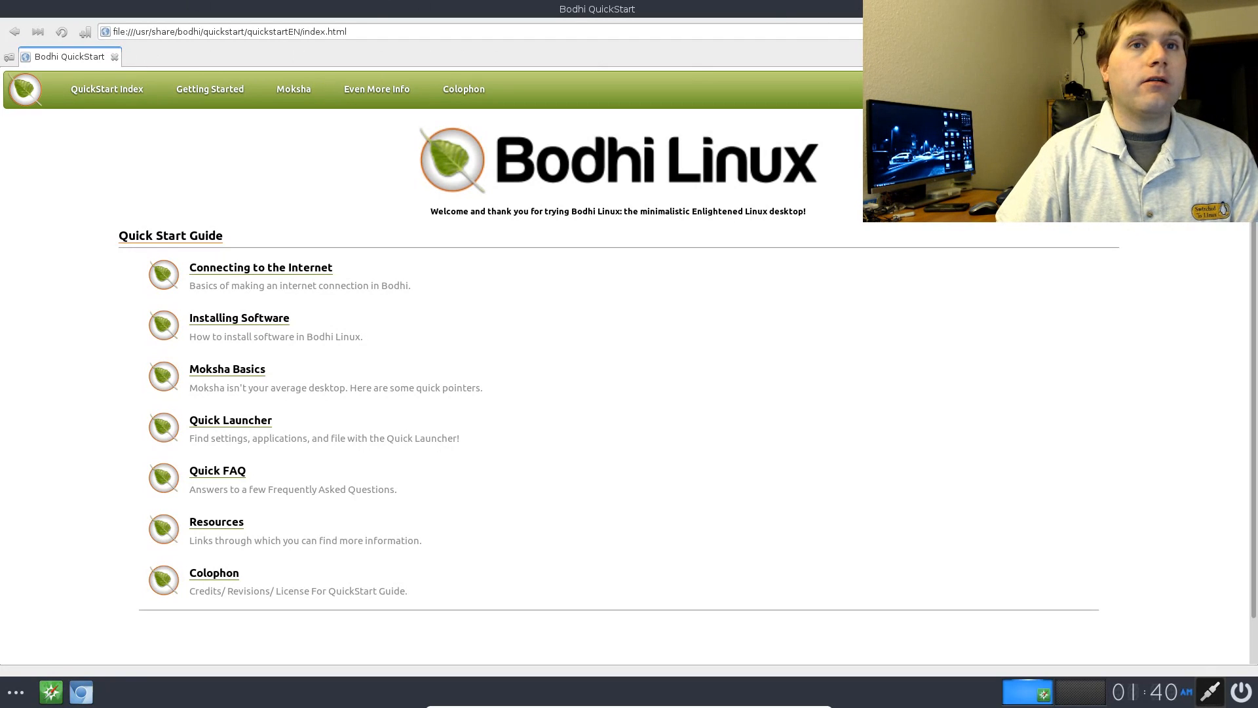
key(alt+F4)
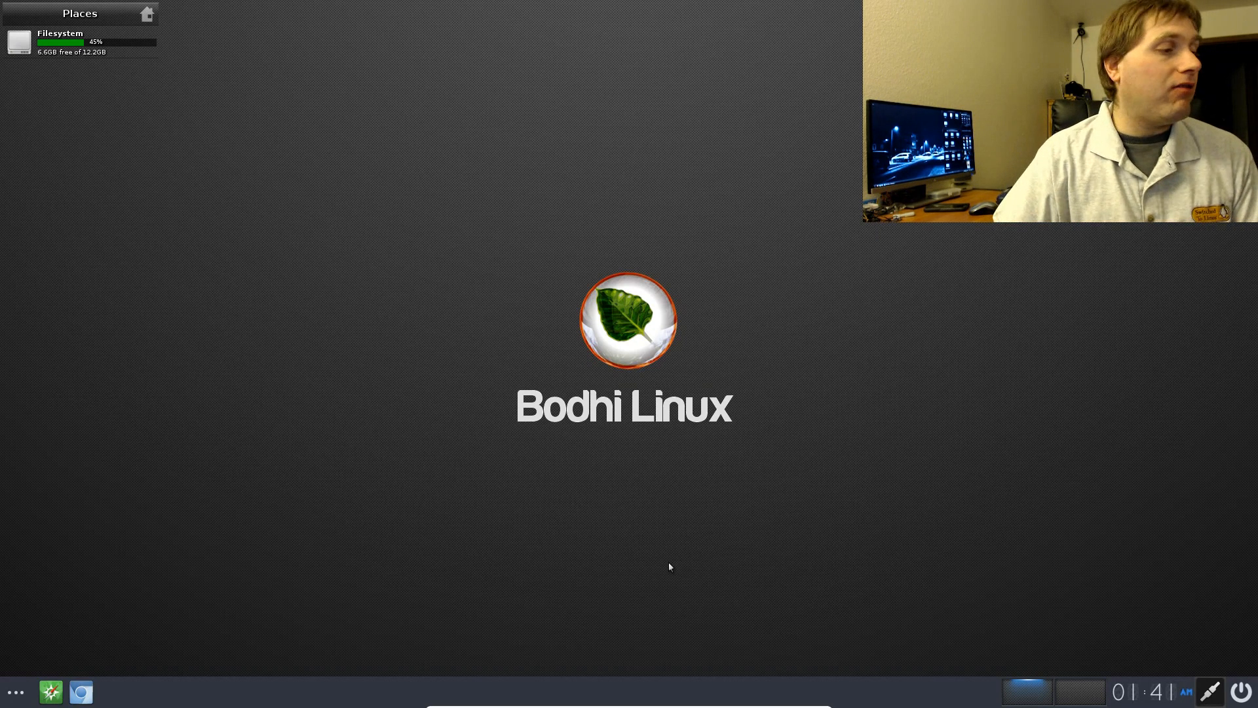
- Open the Settings Panel from the main menu and view its appearance options
click(13, 692)
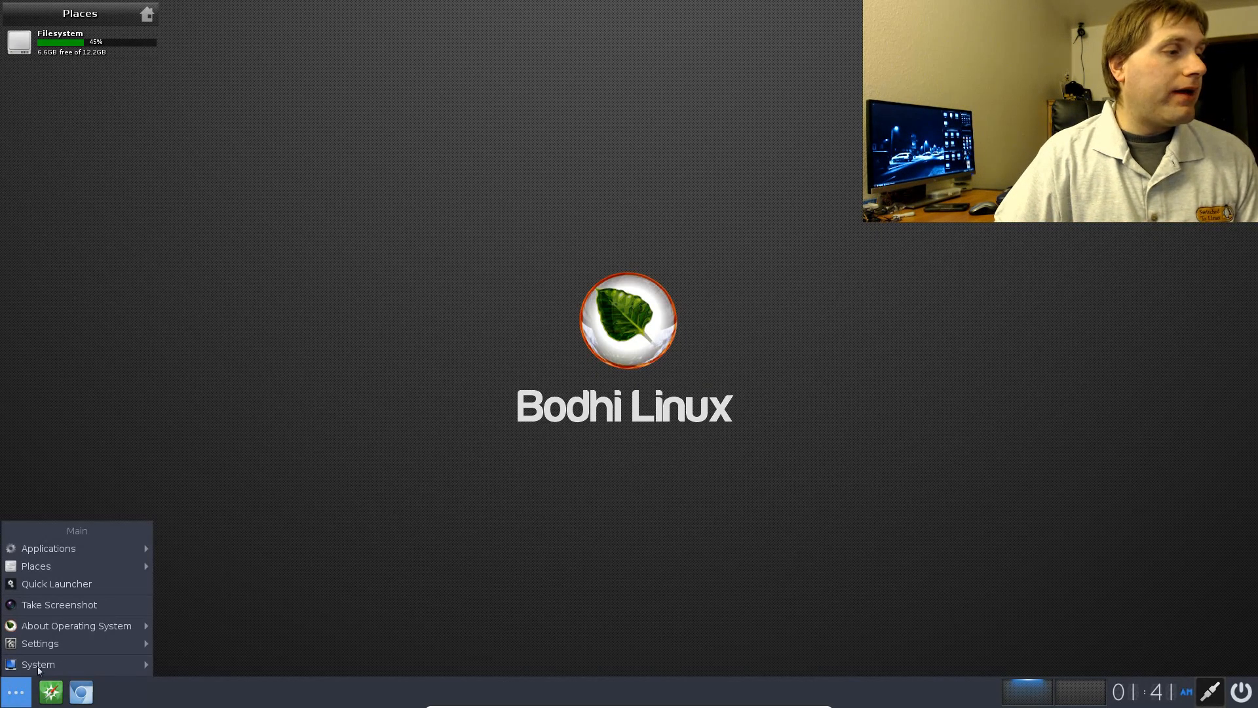
mouse_move(60, 643)
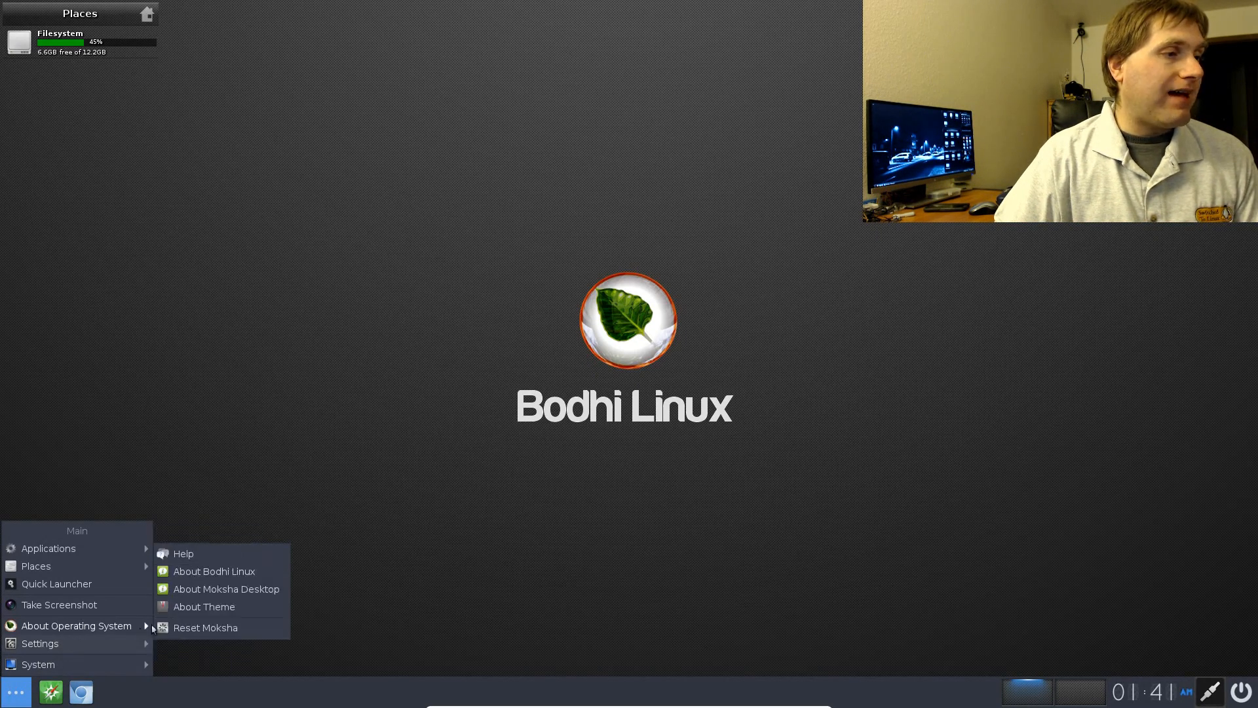
click(111, 648)
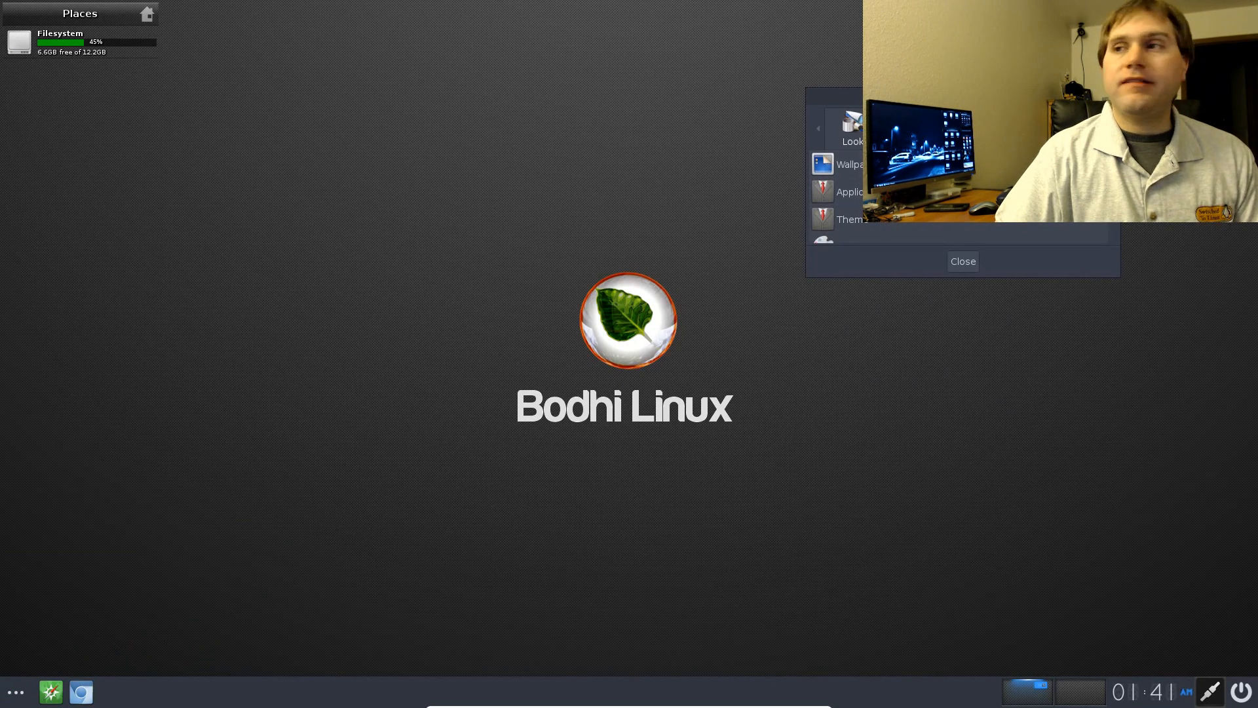
click(1089, 97)
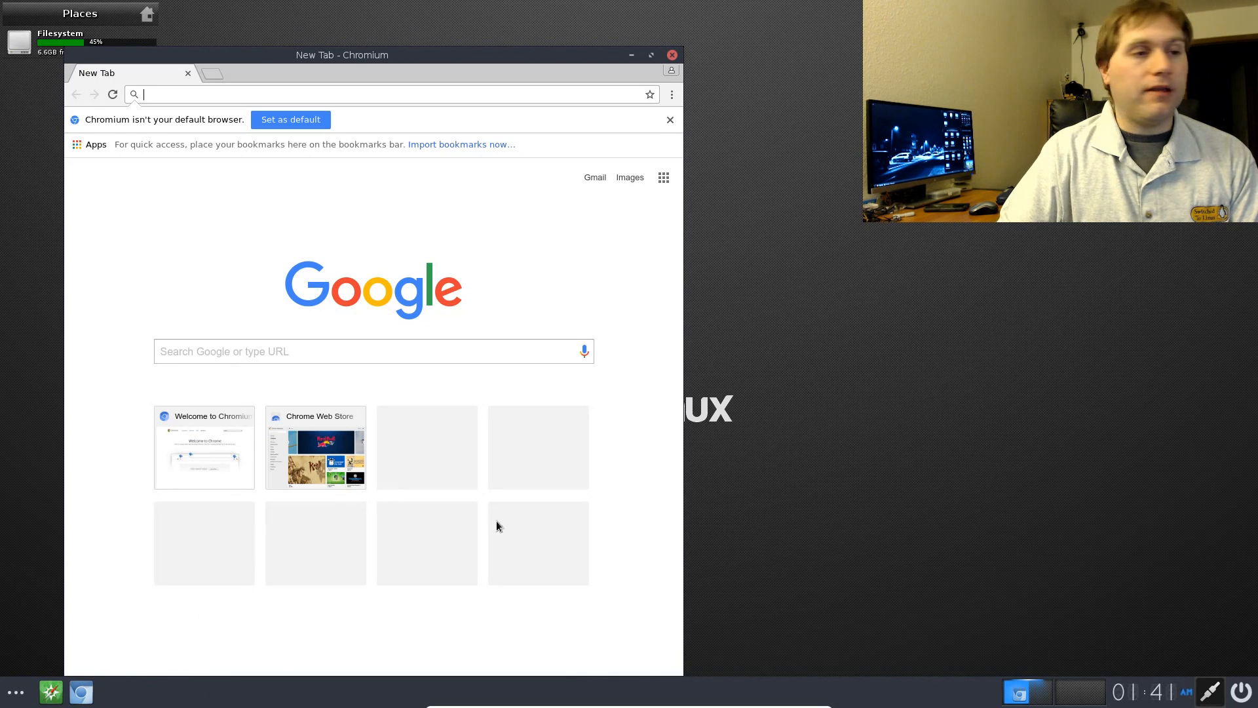
- Open the Shelves settings through the main menu on the empty desktop beside the Chromium window
right_click(583, 443)
click(865, 302)
click(856, 300)
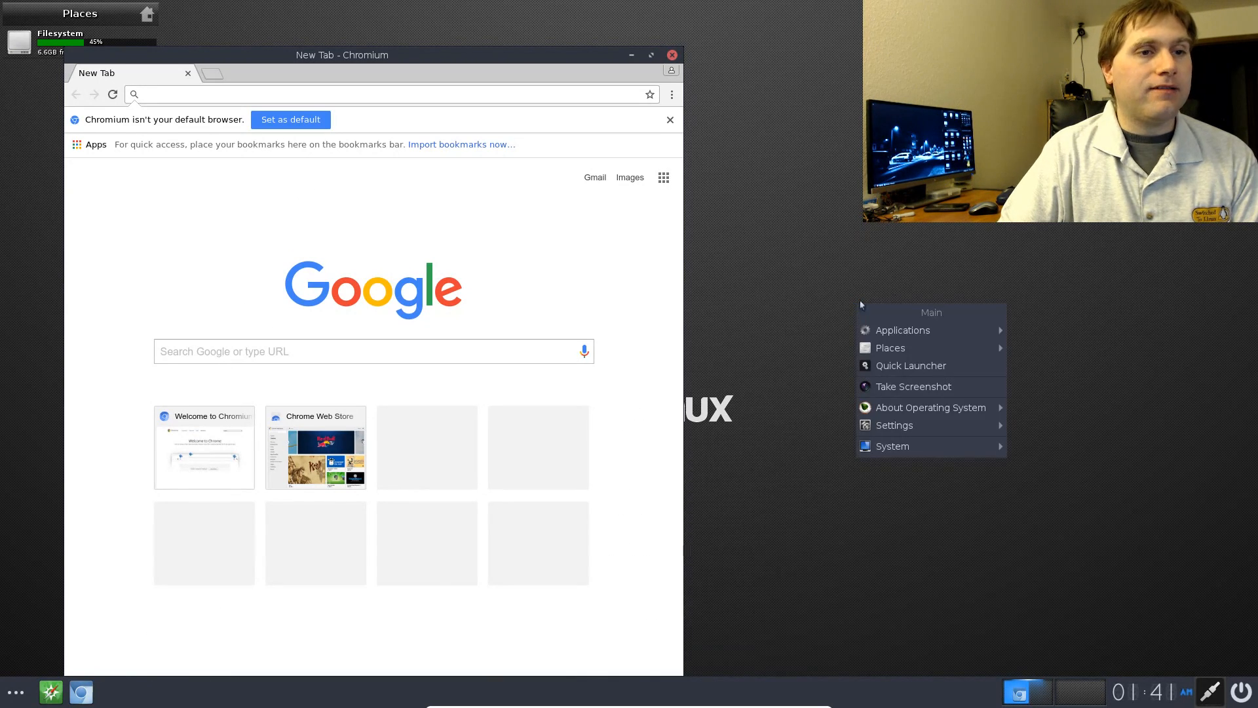
mouse_move(931, 424)
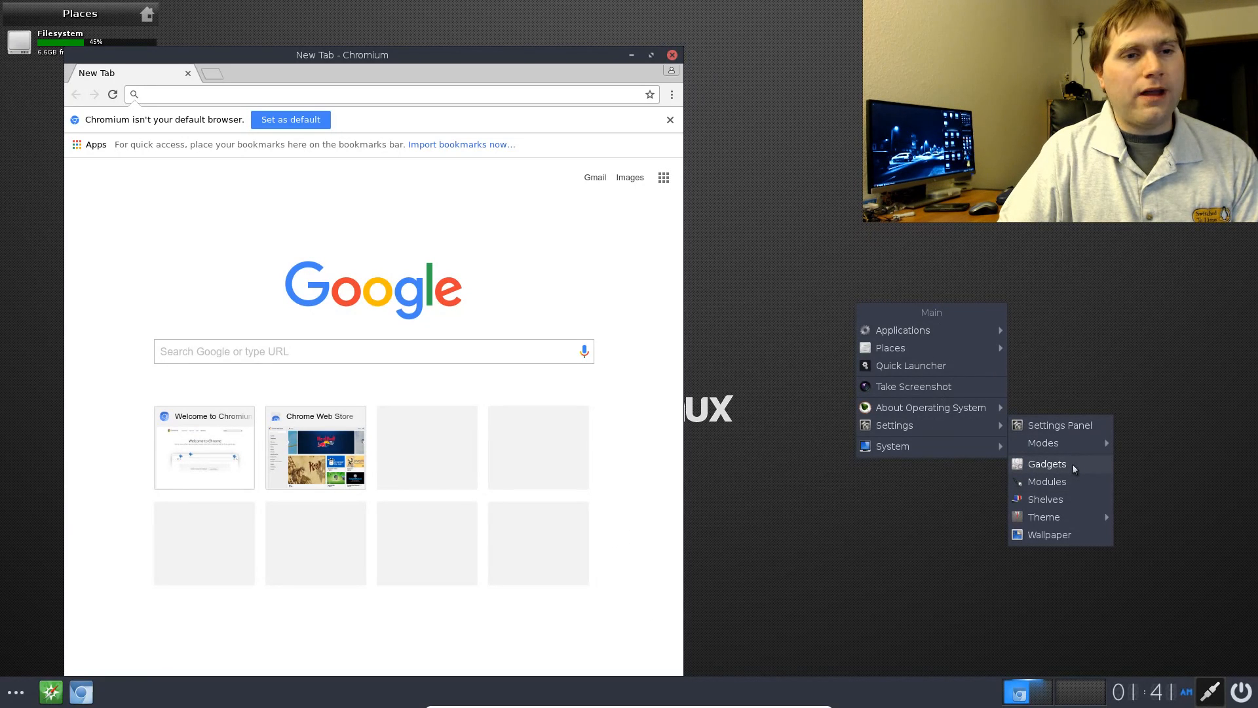
click(1063, 503)
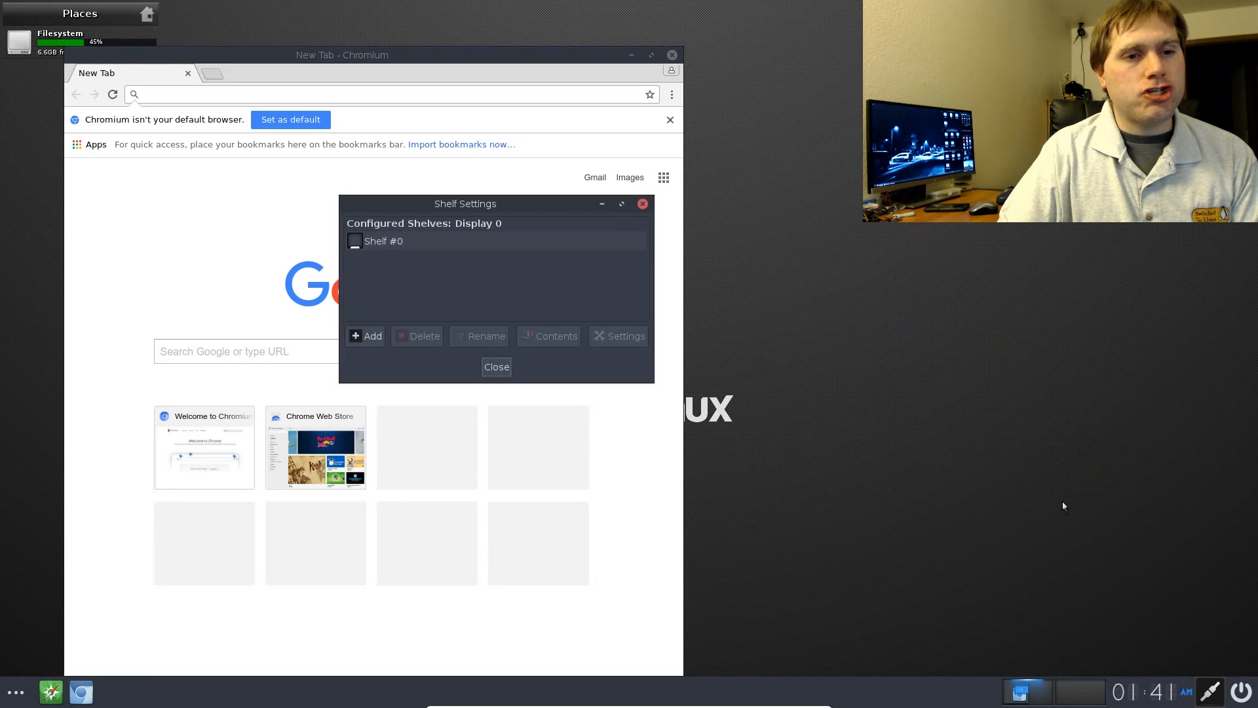
- Move the Shelf Settings window to the free desktop area beside Chromium and open the contents of Shelf #0
click(411, 241)
drag(435, 208, 952, 181)
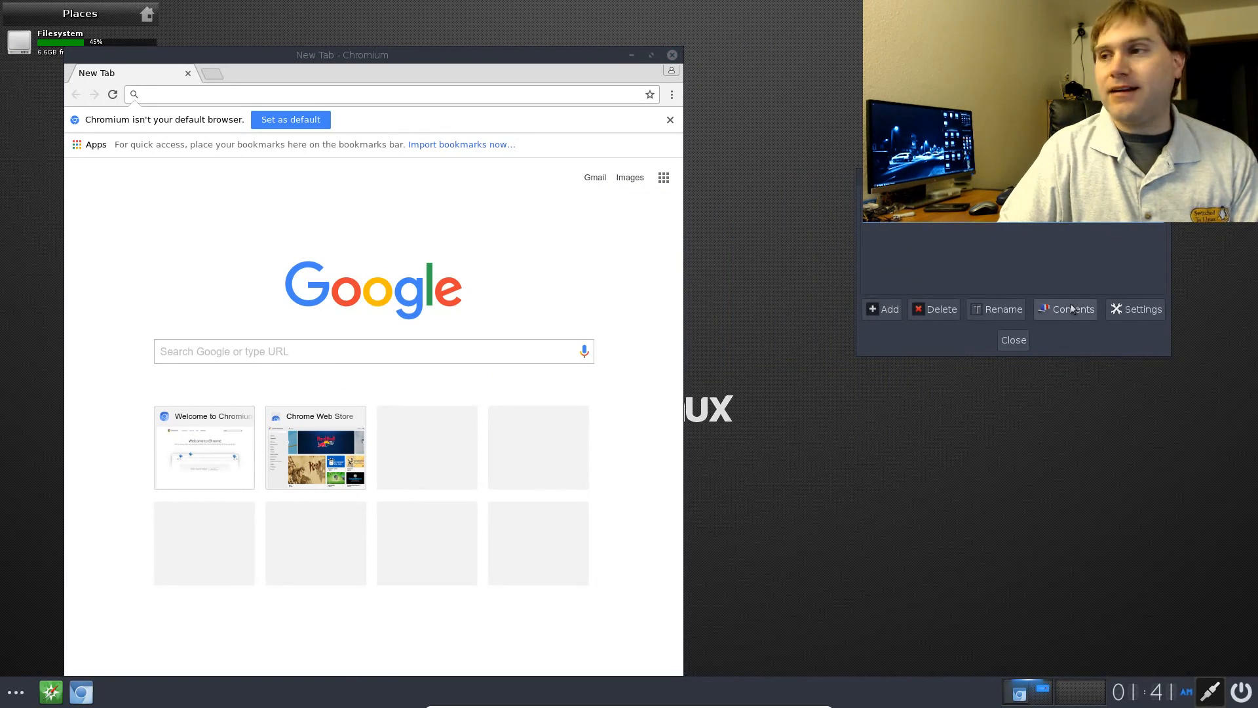
drag(1022, 176, 1019, 289)
click(1073, 422)
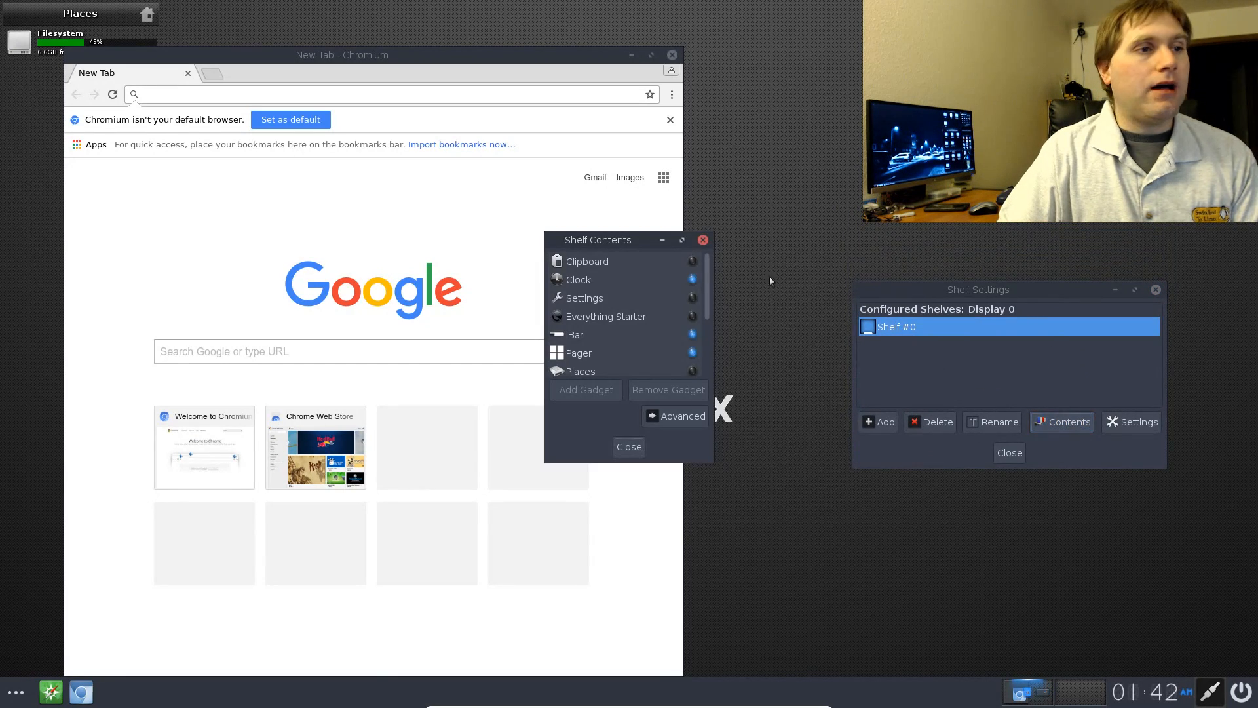
- Move the Shelf Contents window beside the Shelf Settings window and try to enable the Tasks gadget for Shelf #0
drag(624, 241, 754, 245)
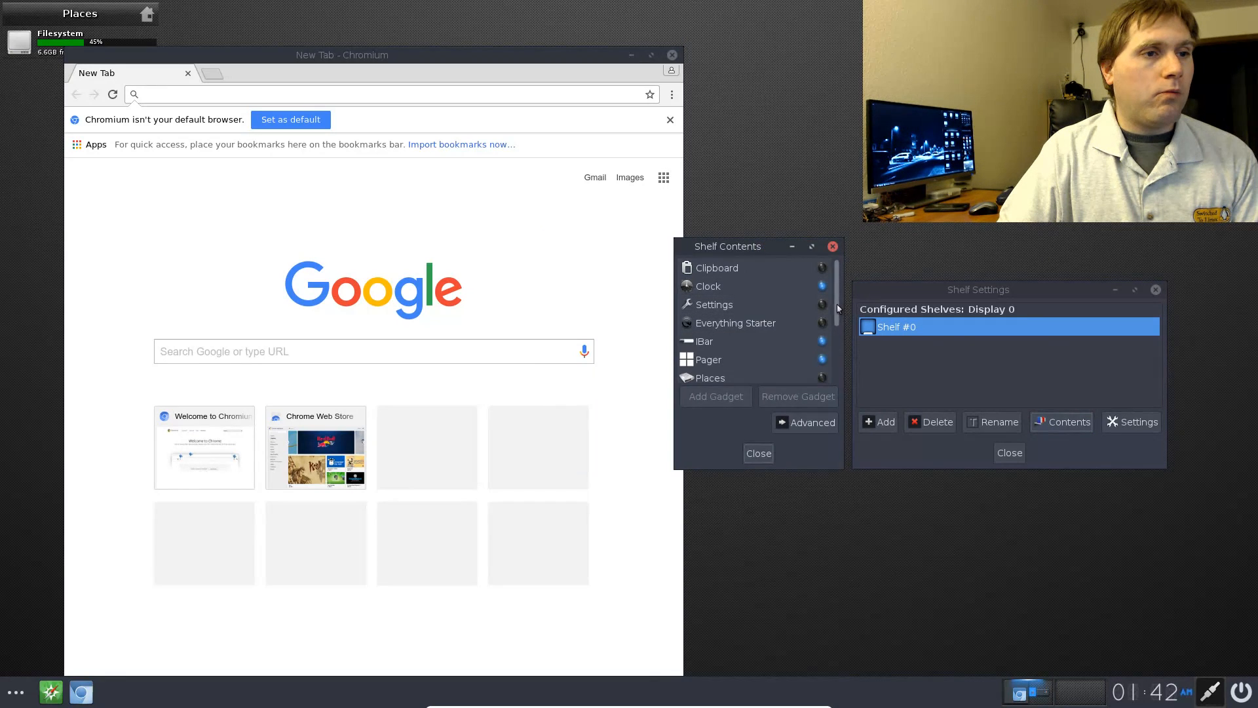
drag(838, 308, 831, 379)
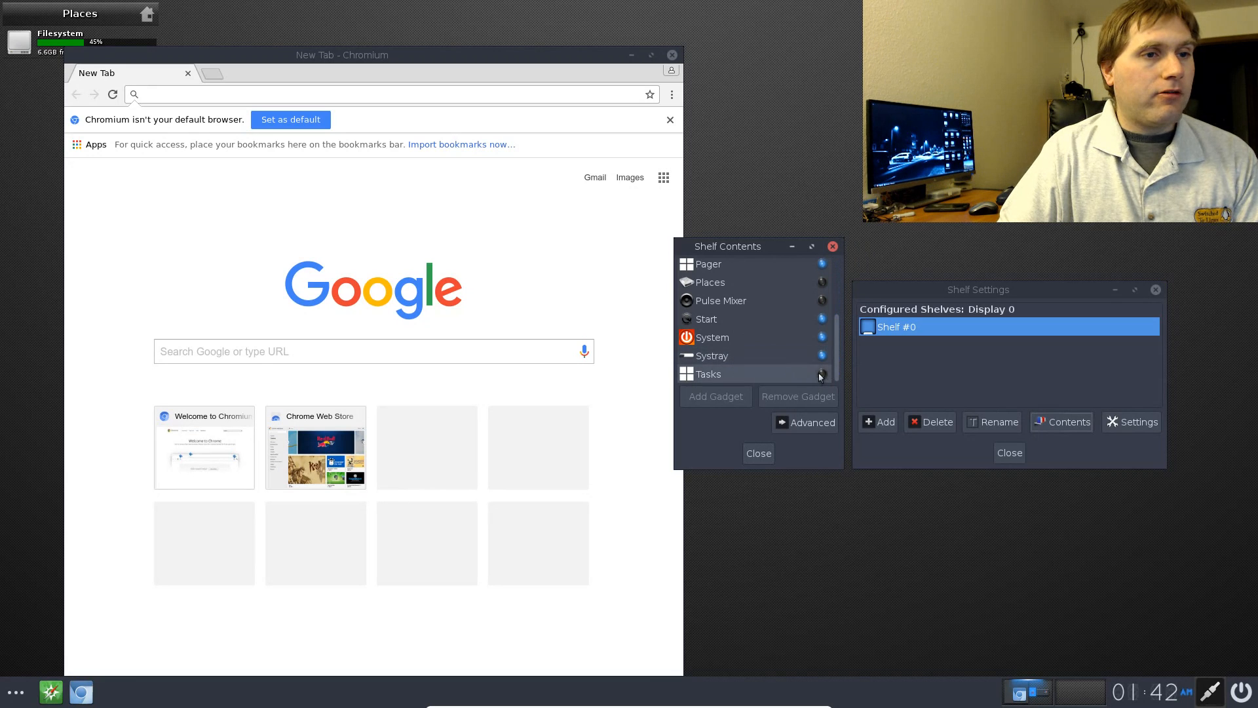
click(820, 375)
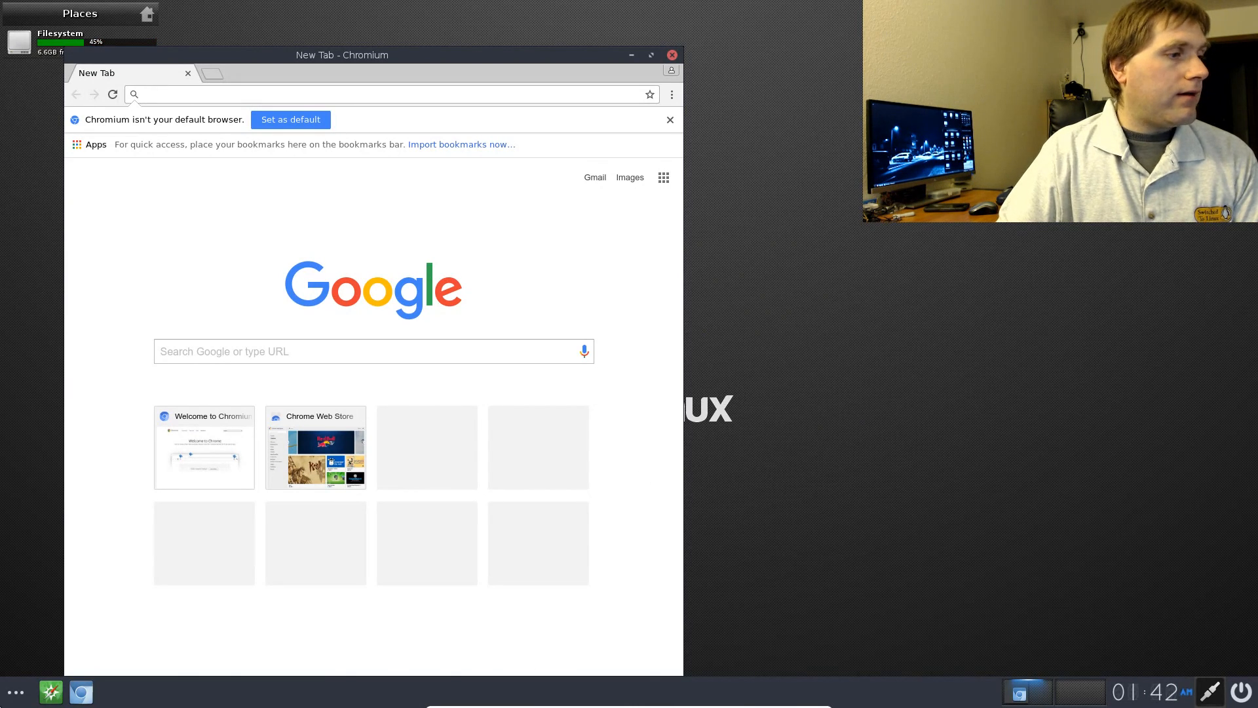
- Open the Shelves settings from the main menu on the empty desktop area
click(15, 692)
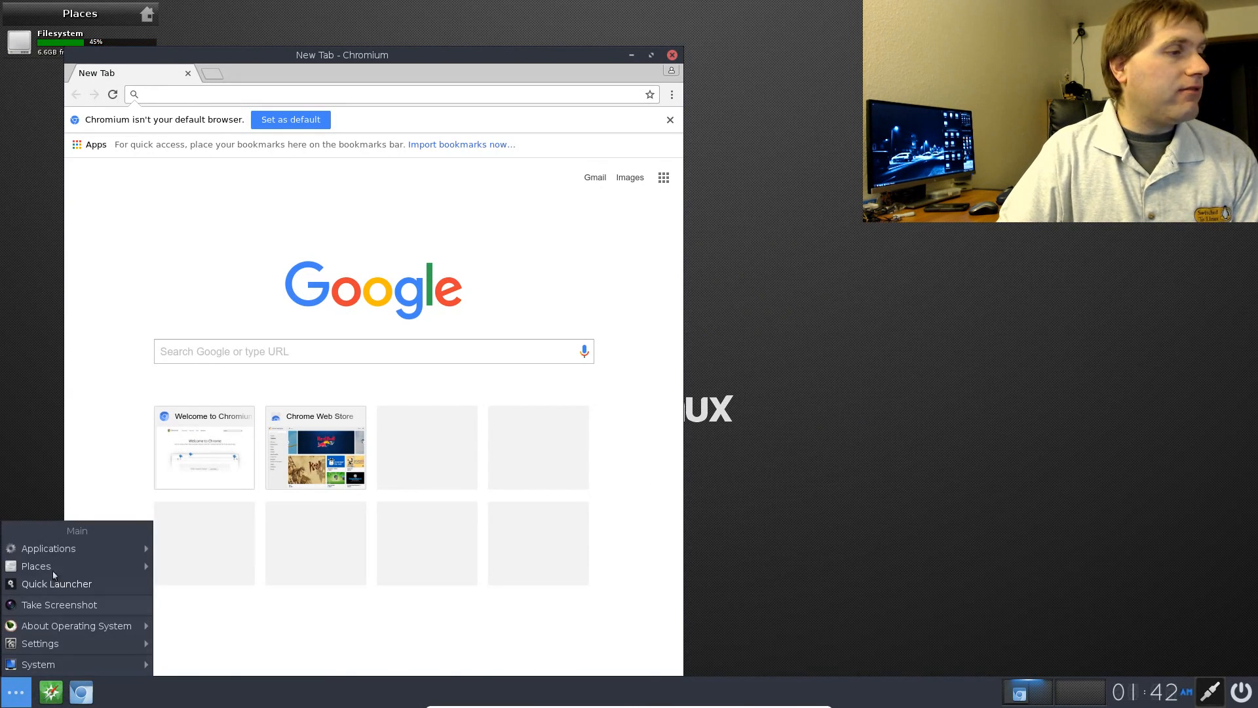
click(887, 341)
click(884, 343)
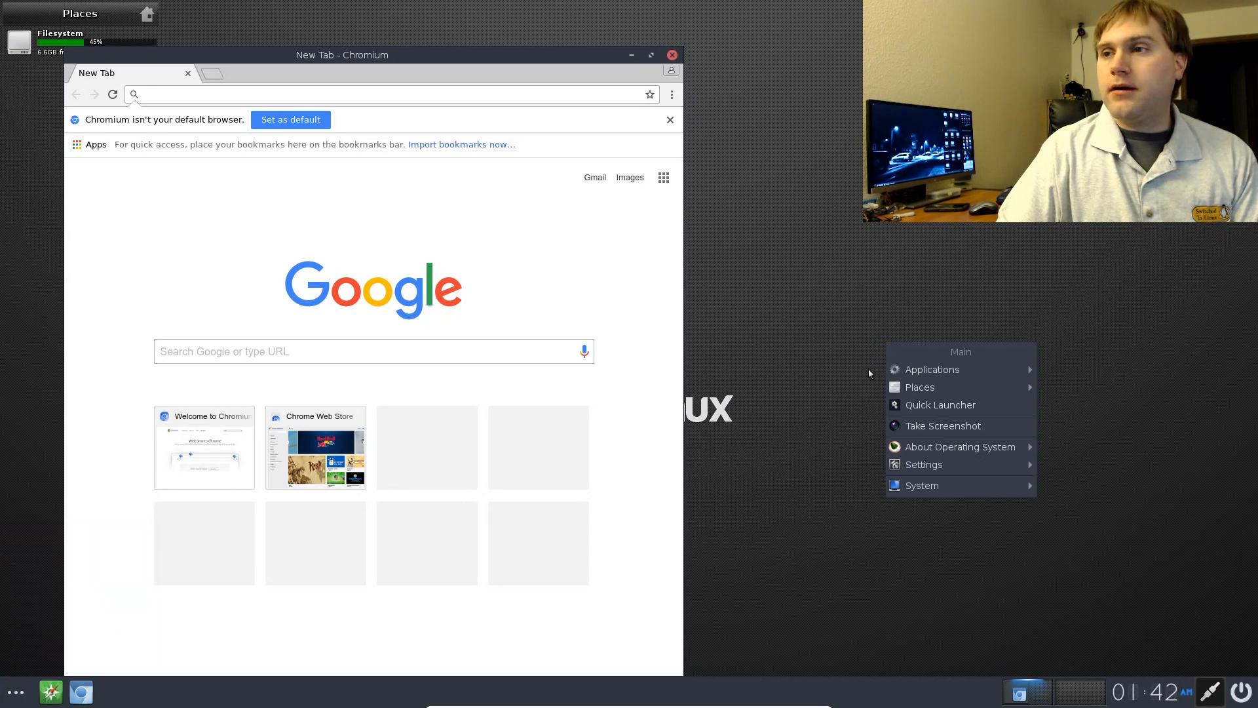
mouse_move(944, 369)
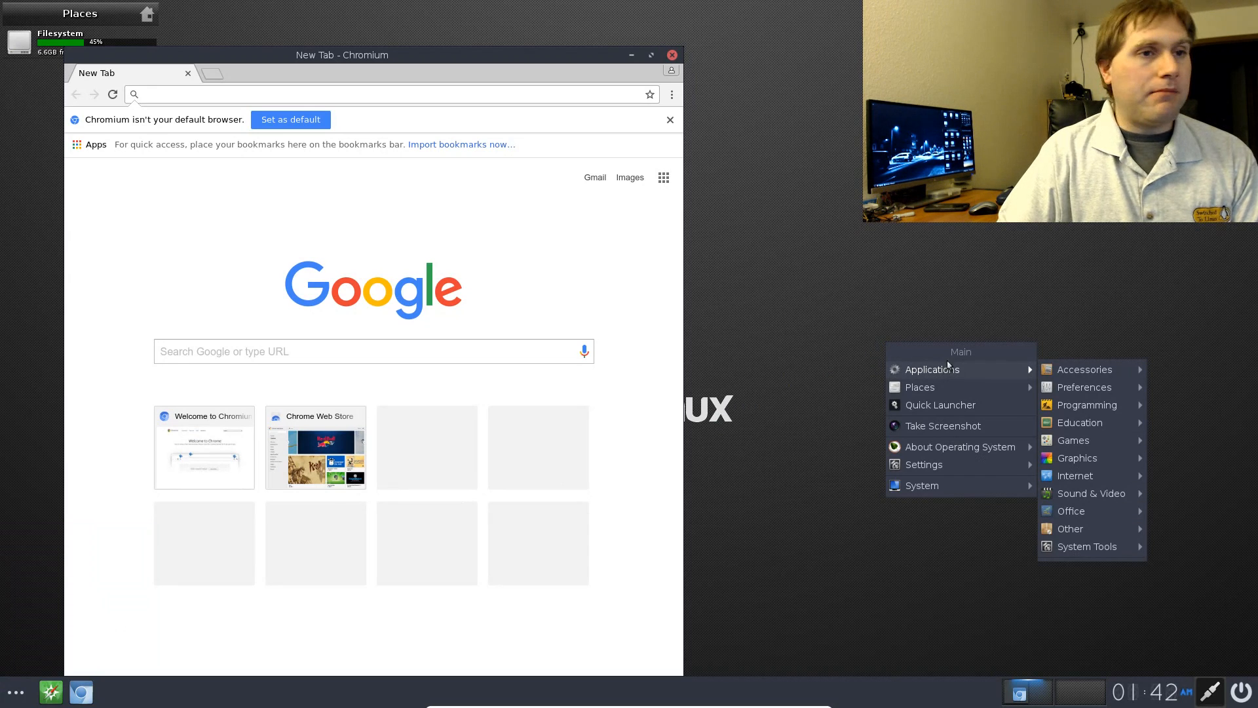
mouse_move(928, 466)
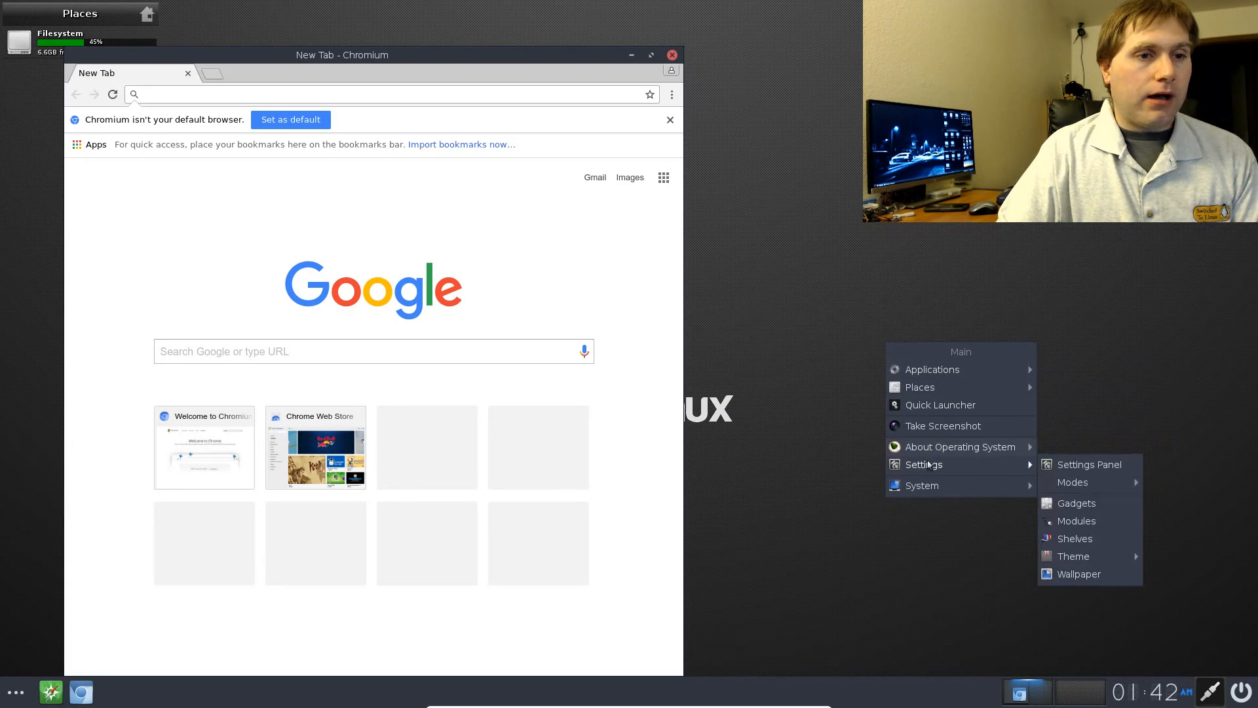
click(1062, 536)
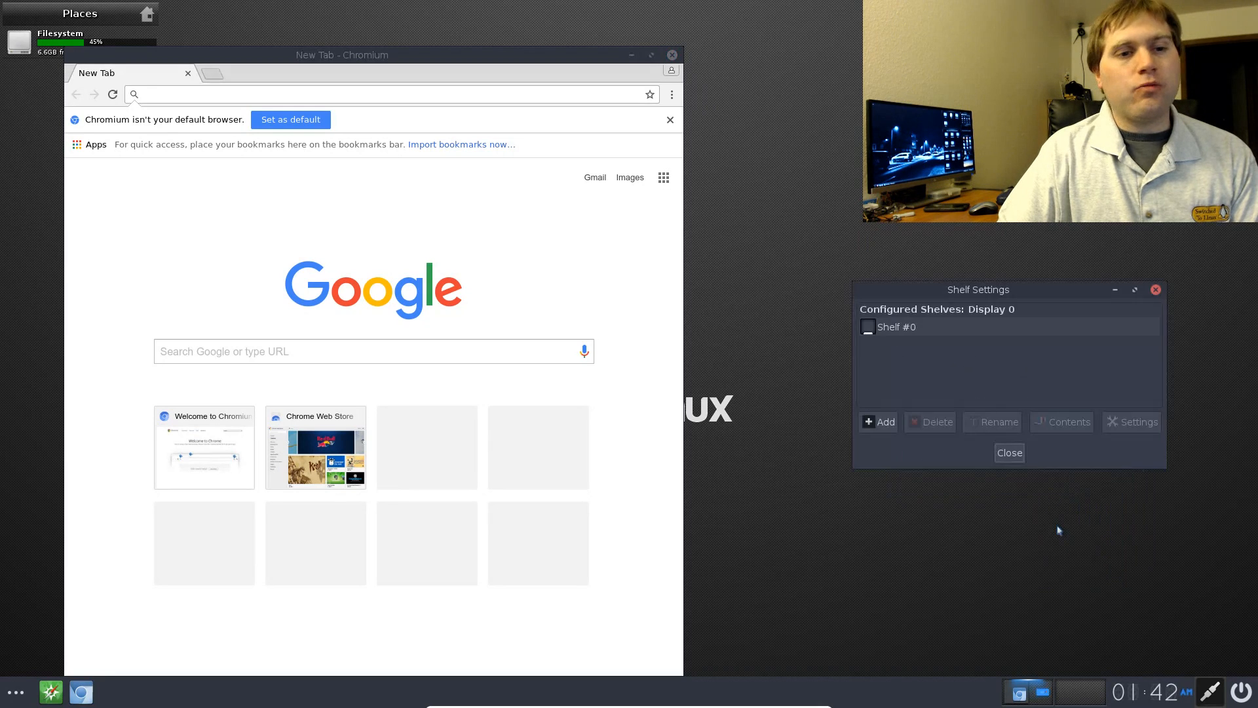
- Open the contents of Shelf #0 and arrange the Shelf Contents and Shelf Settings windows side by side in the free area beside Chromium
click(928, 330)
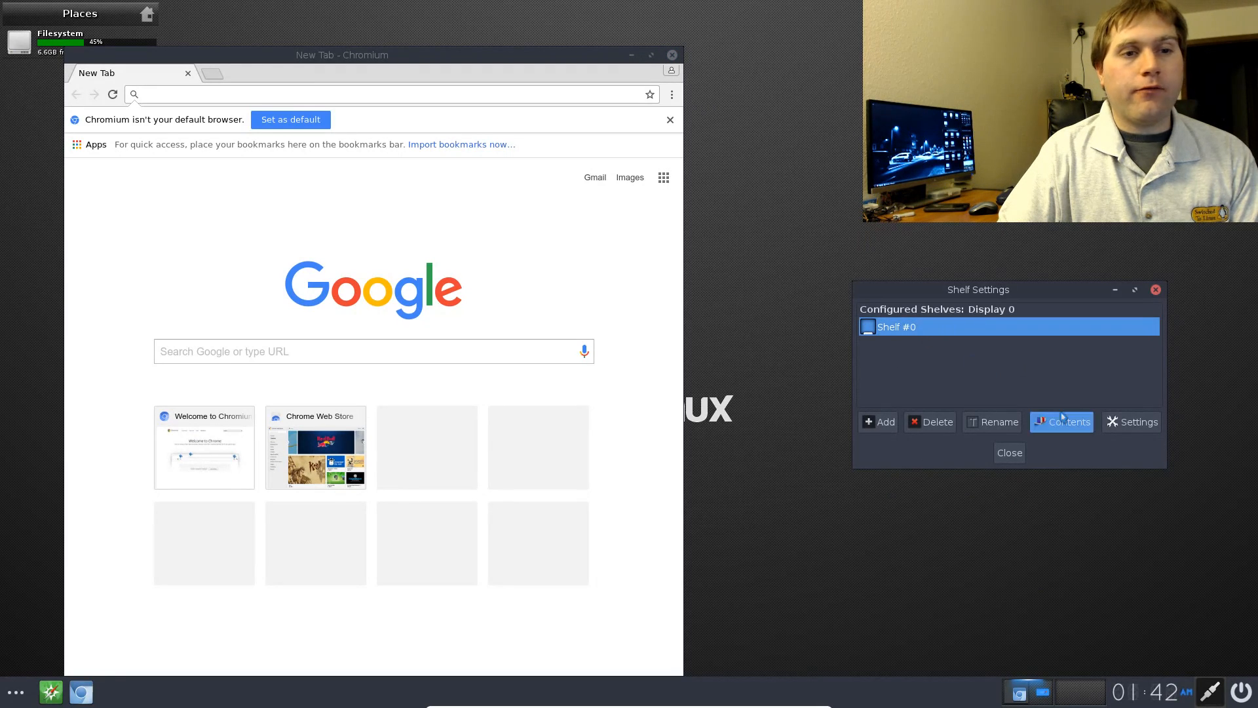
click(1062, 422)
drag(635, 240, 796, 372)
drag(969, 289, 1041, 318)
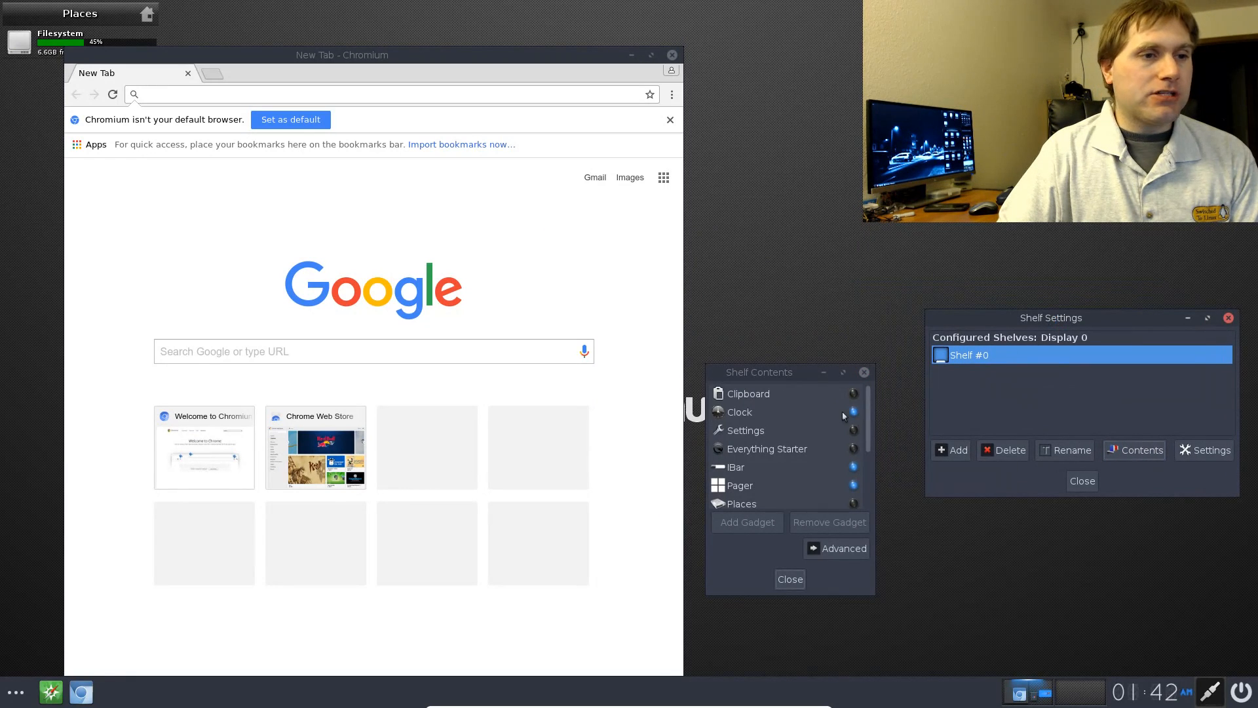
- Add the Tasks gadget to Shelf #0
scroll(799, 450, down, 2)
scroll(799, 449, down, 2)
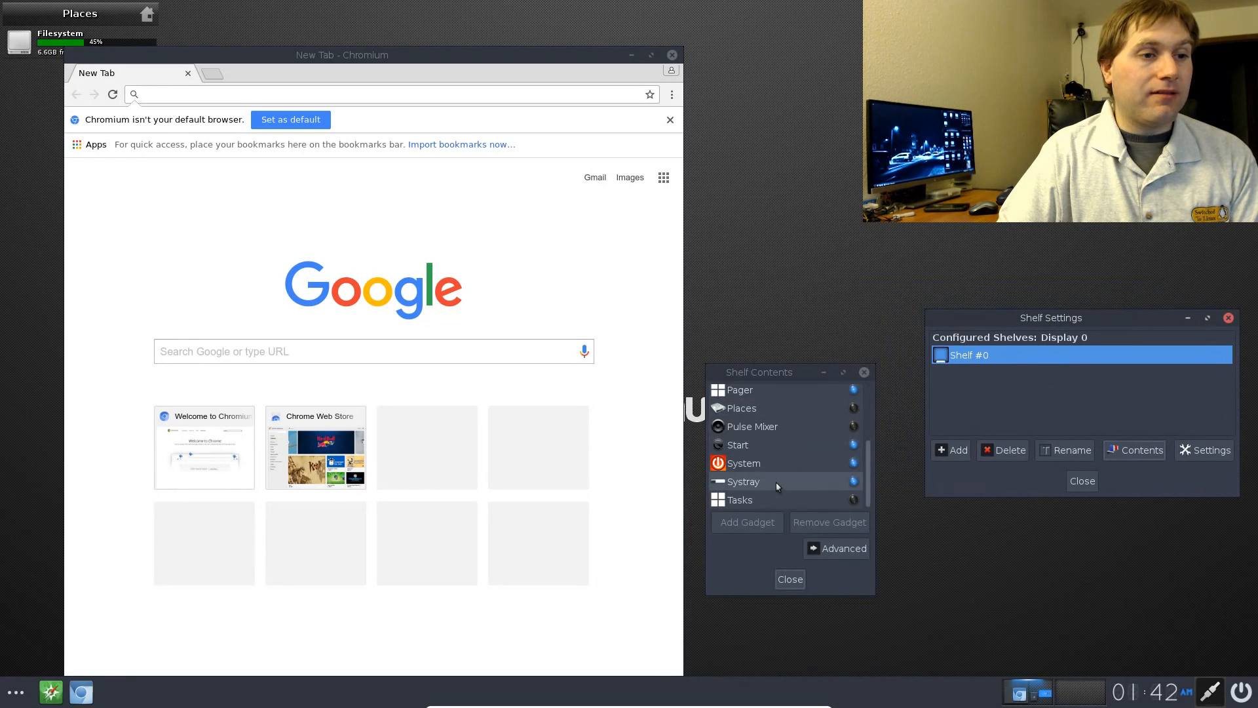
click(772, 502)
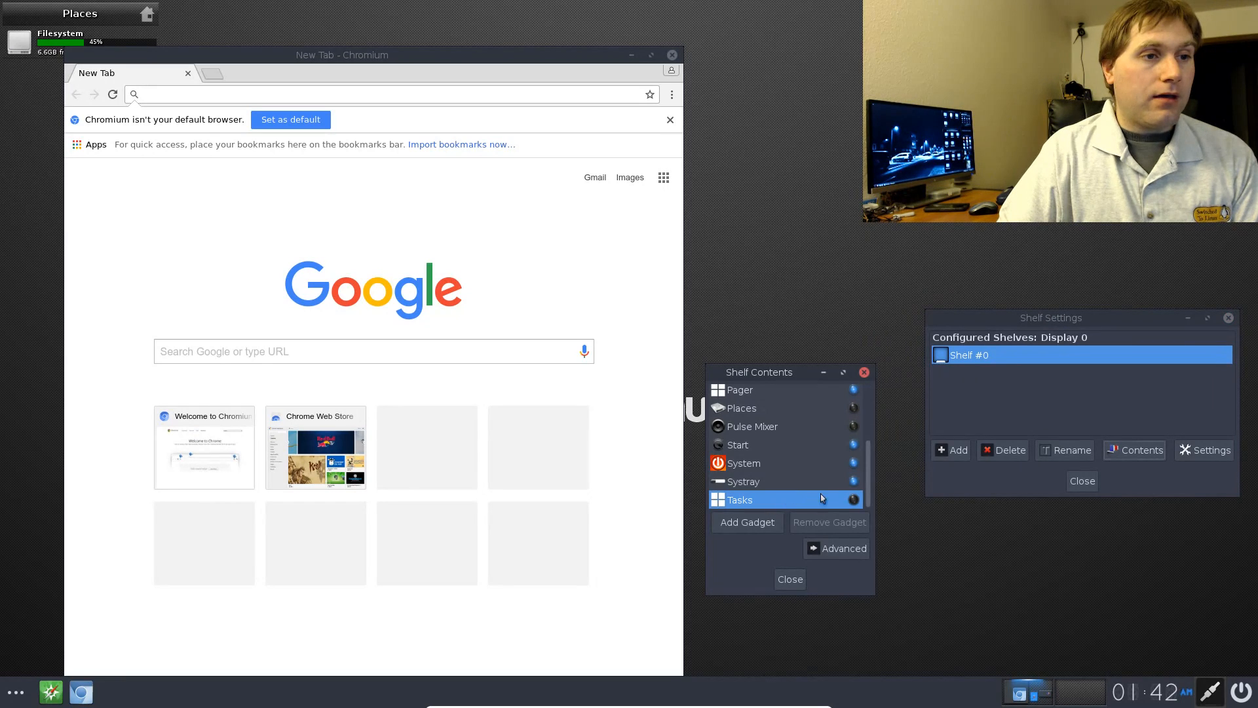
click(766, 528)
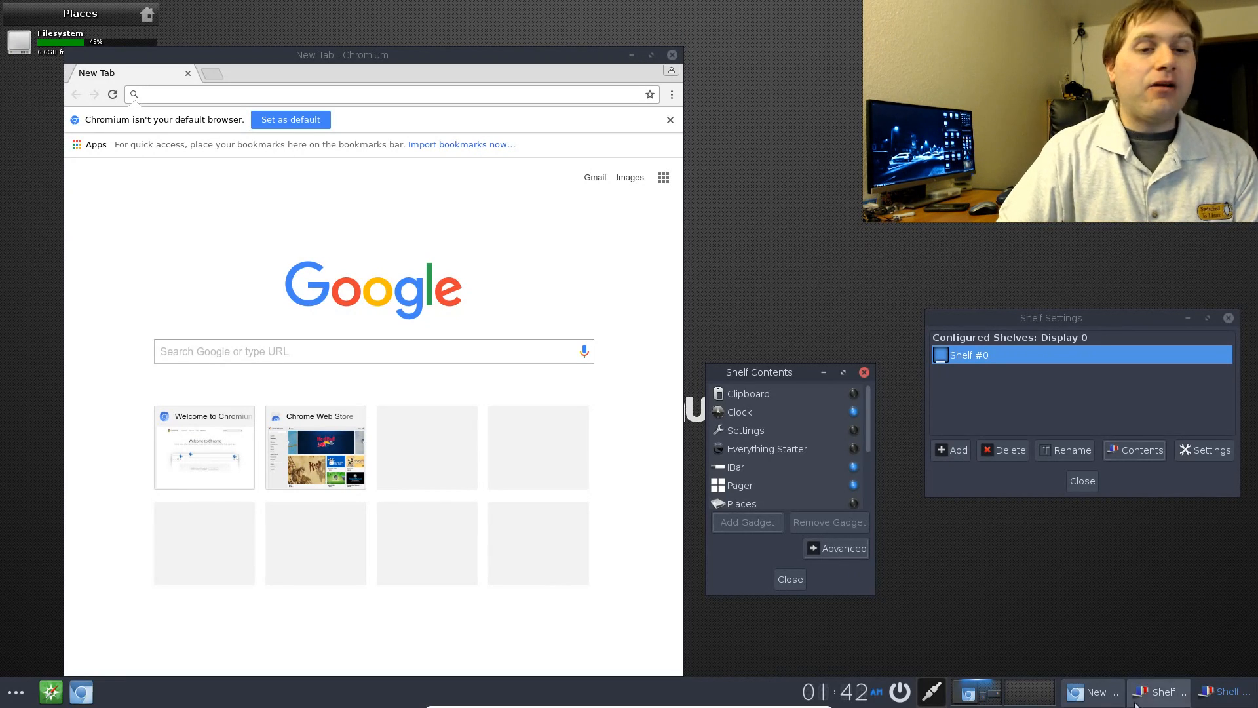
- Enable gadget moving on the shelf, place the Tasks gadget directly after the application launchers, and end gadget moving
right_click(1183, 696)
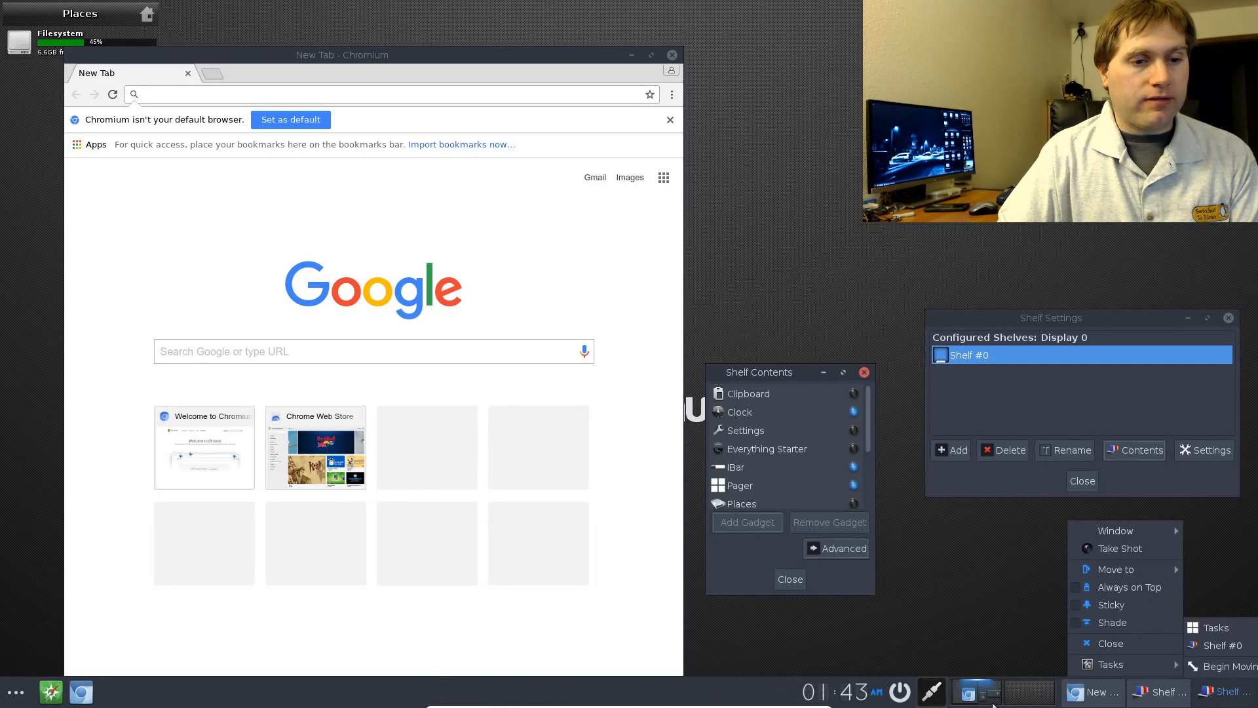
click(1038, 704)
right_click(1038, 704)
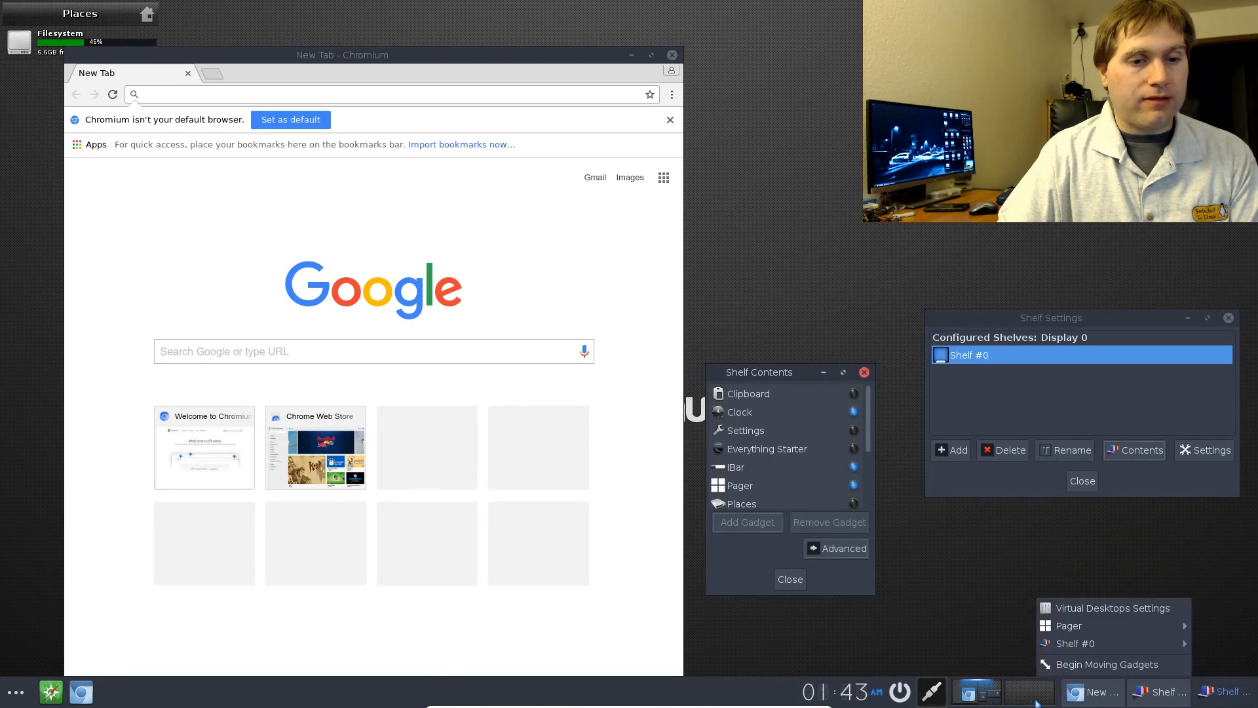
click(1124, 665)
drag(1210, 694, 669, 681)
drag(805, 705, 242, 706)
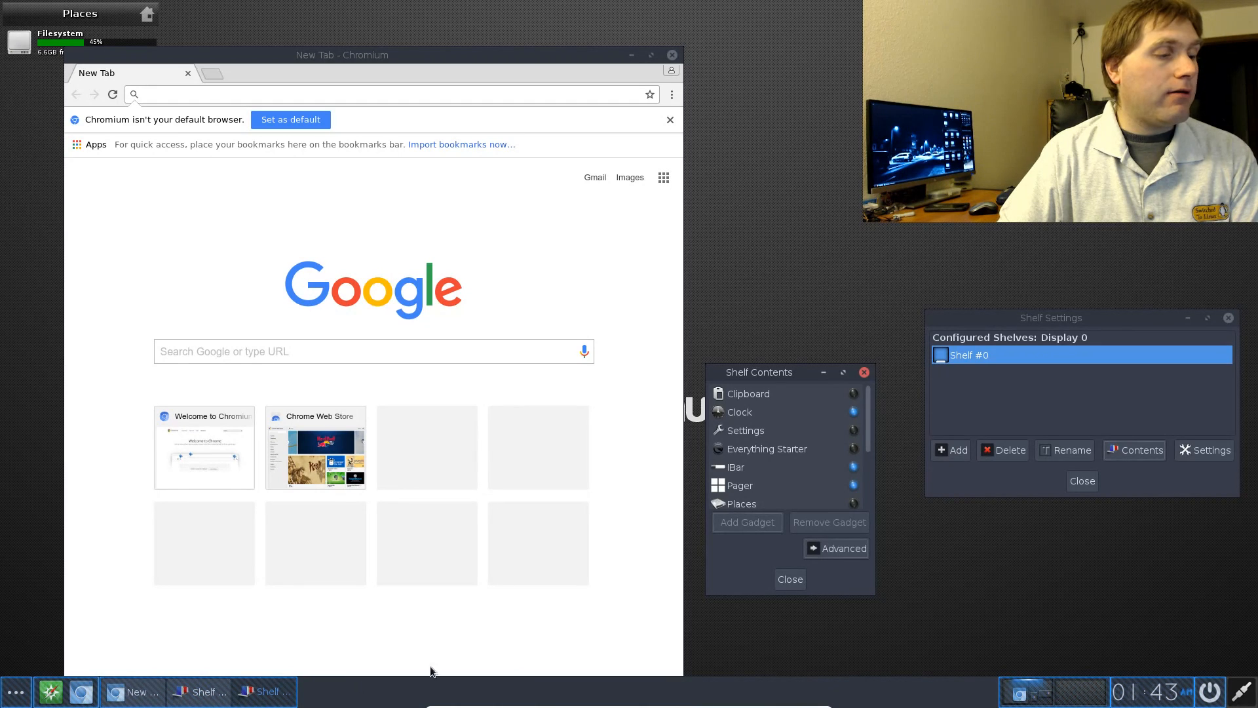
right_click(1041, 695)
click(1001, 664)
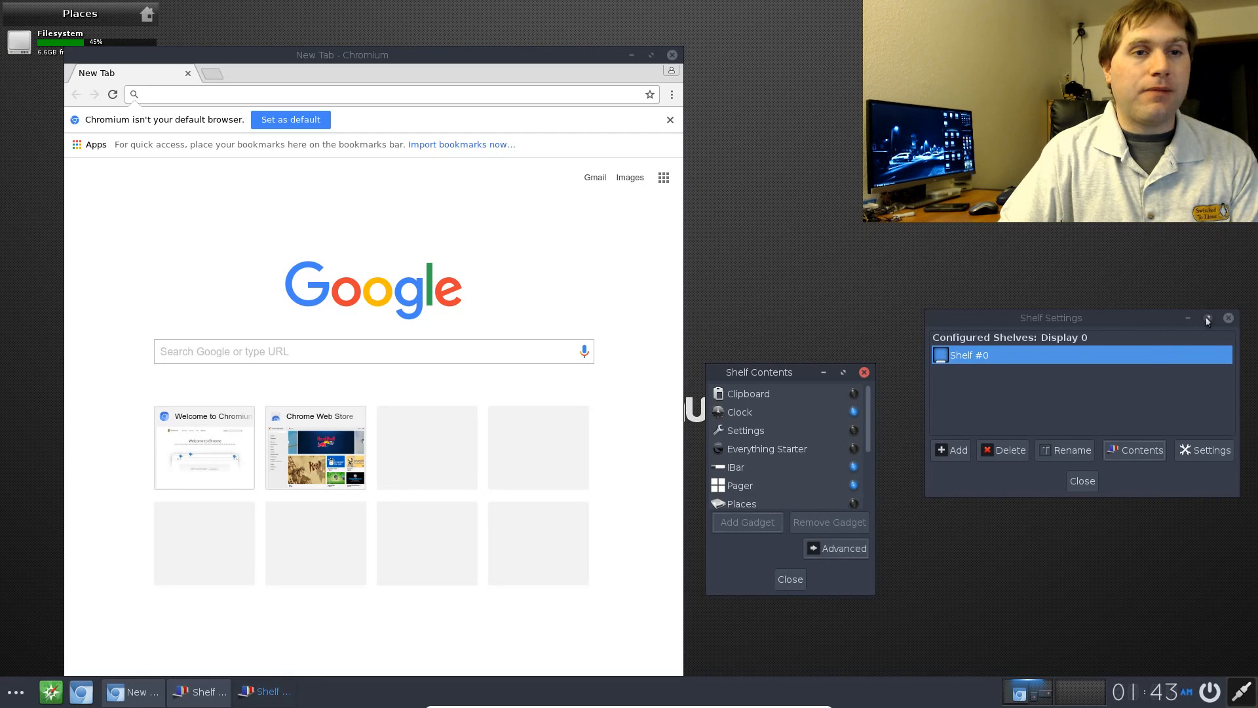
- Close the Shelf Settings, Shelf Contents and Chromium windows
click(1229, 318)
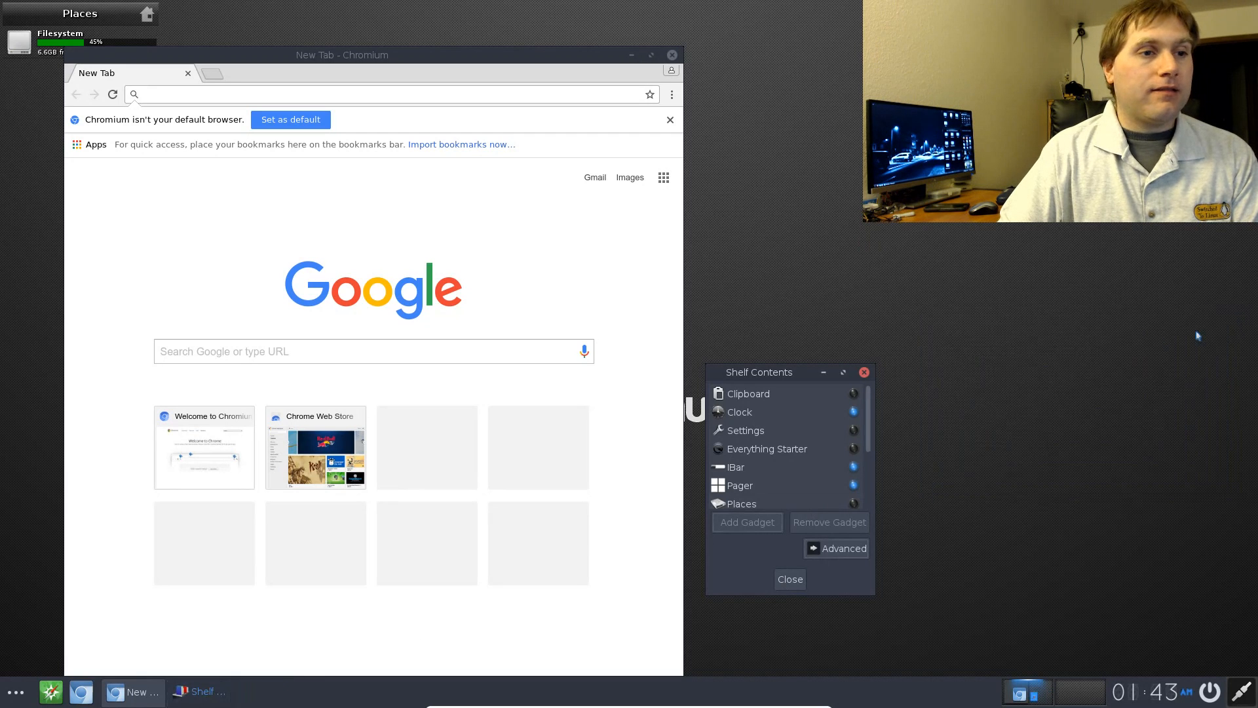
click(865, 372)
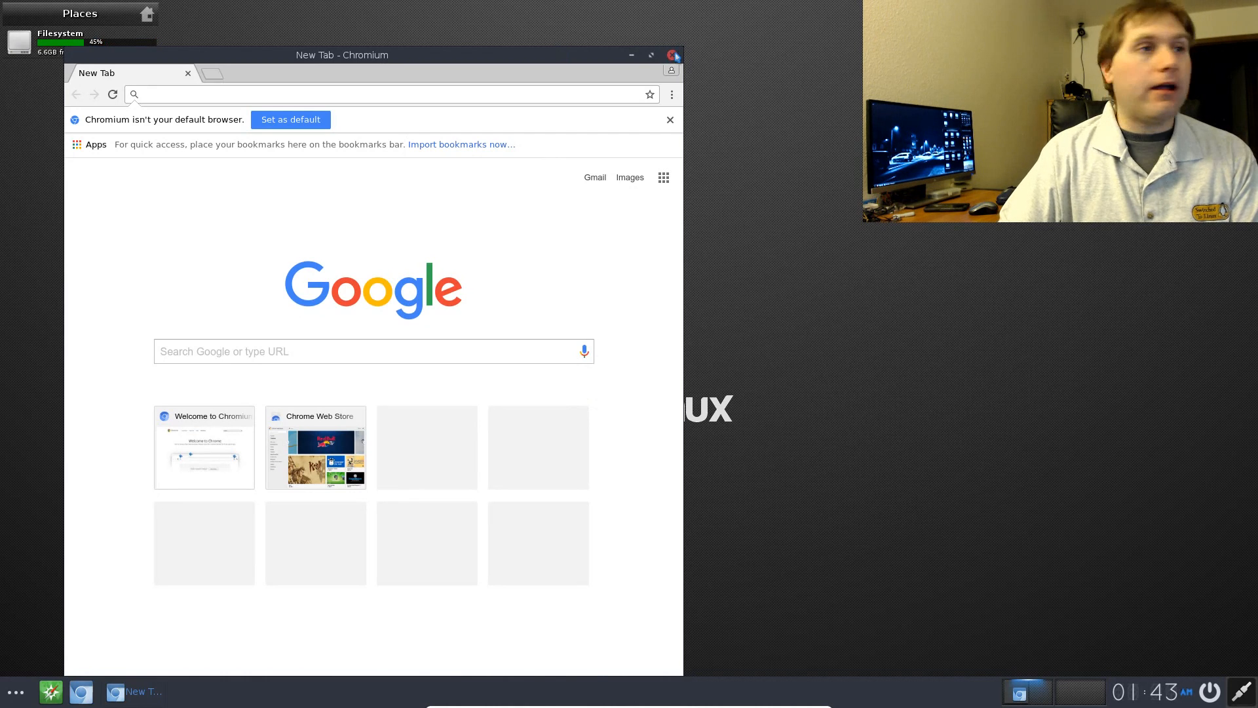
click(673, 55)
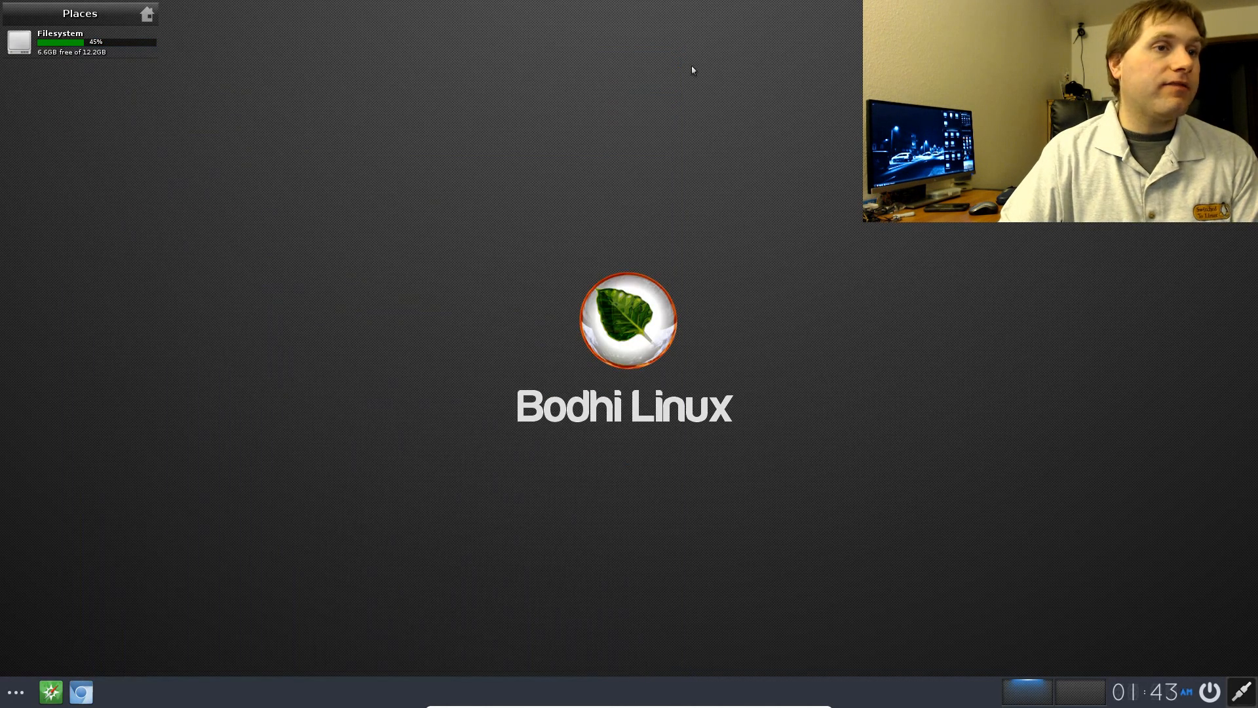
- Open the Settings Panel from the main menu and maximize its window
click(18, 695)
click(73, 628)
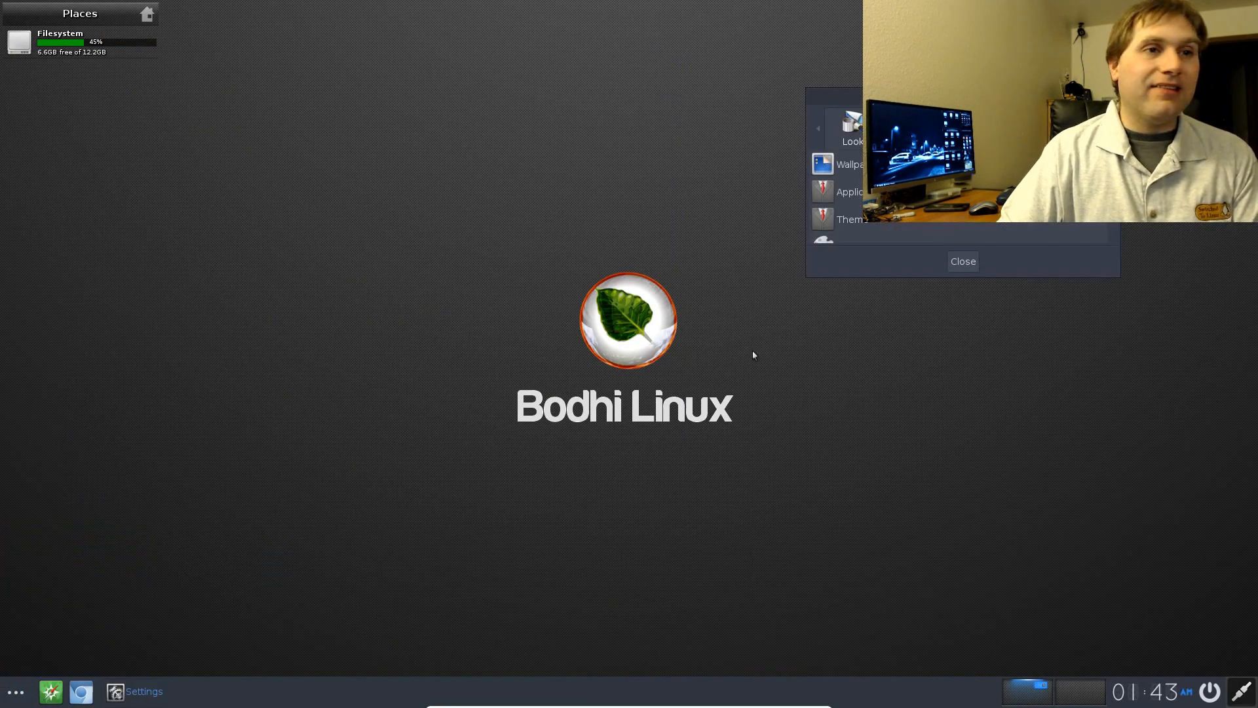
click(1093, 96)
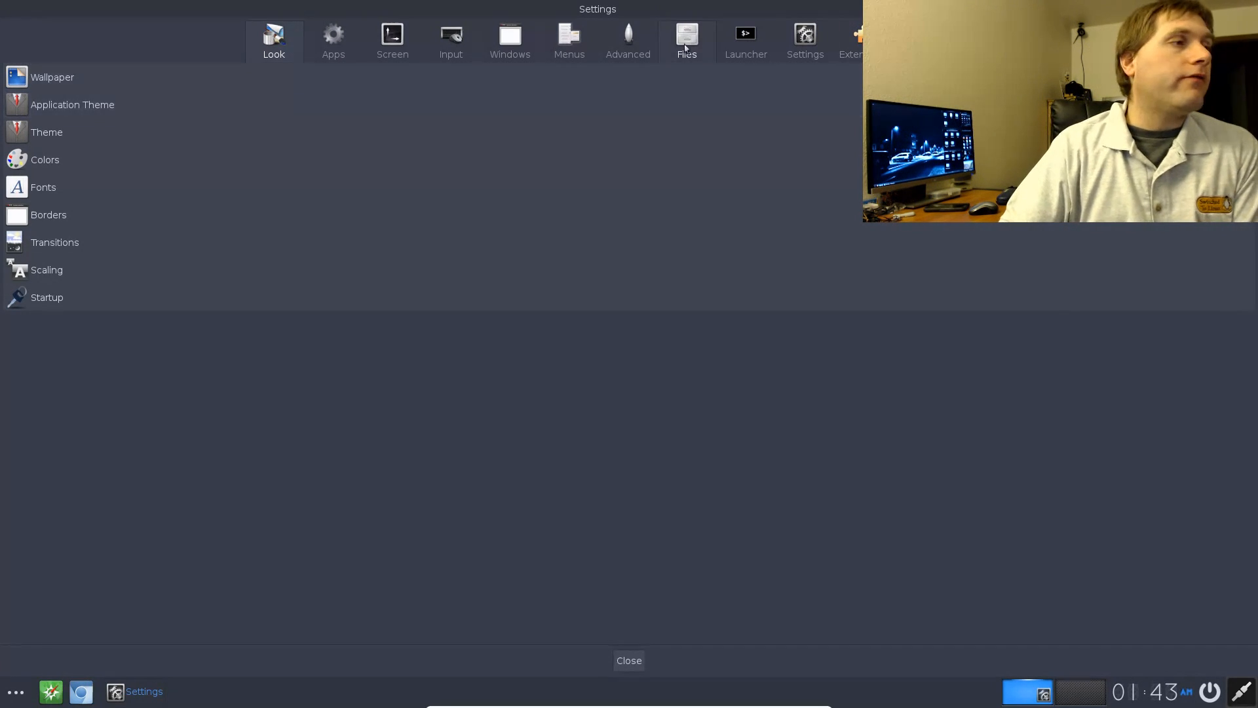
- Browse the system folders in Wallpaper Settings, view the Application Theme settings, and close each dialog without applying changes
click(100, 76)
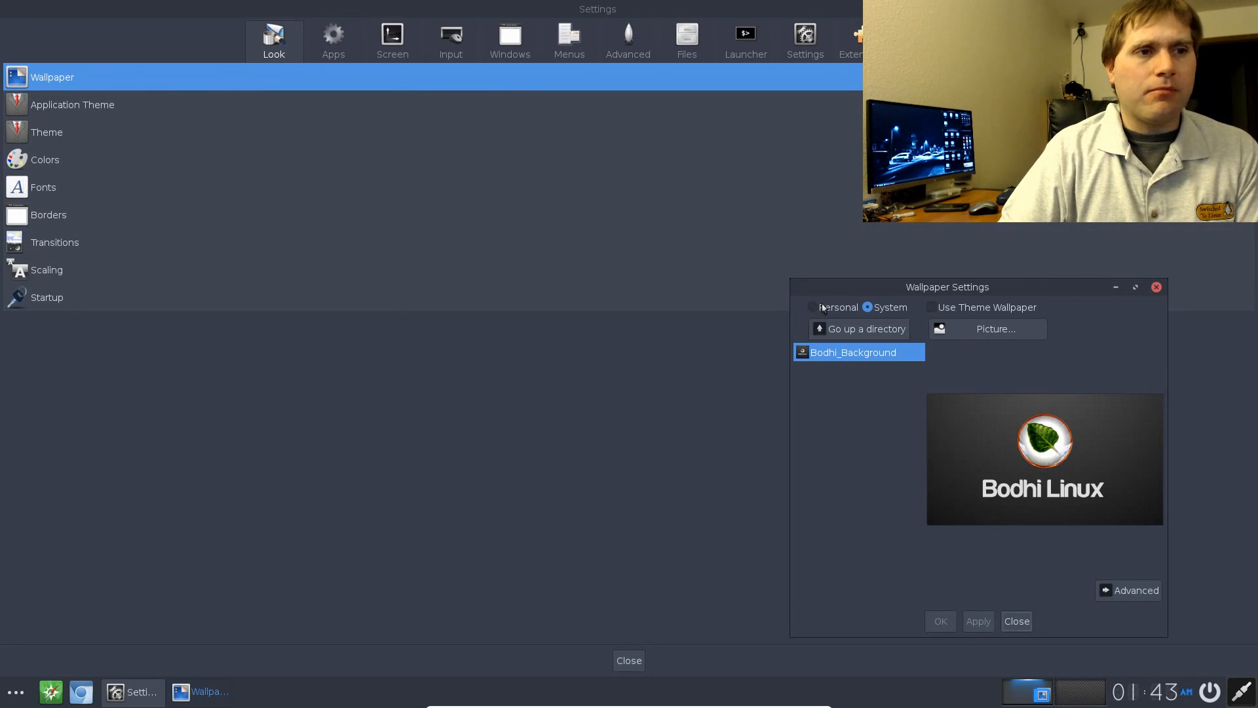
click(878, 333)
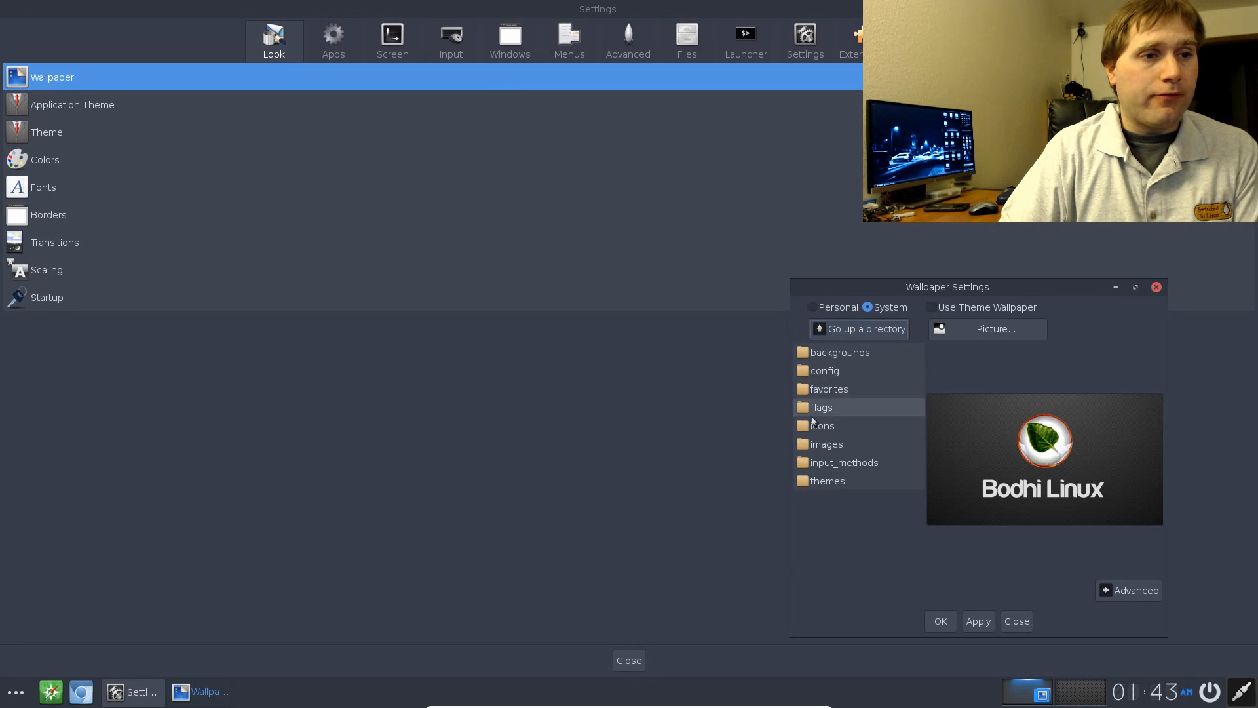
click(832, 387)
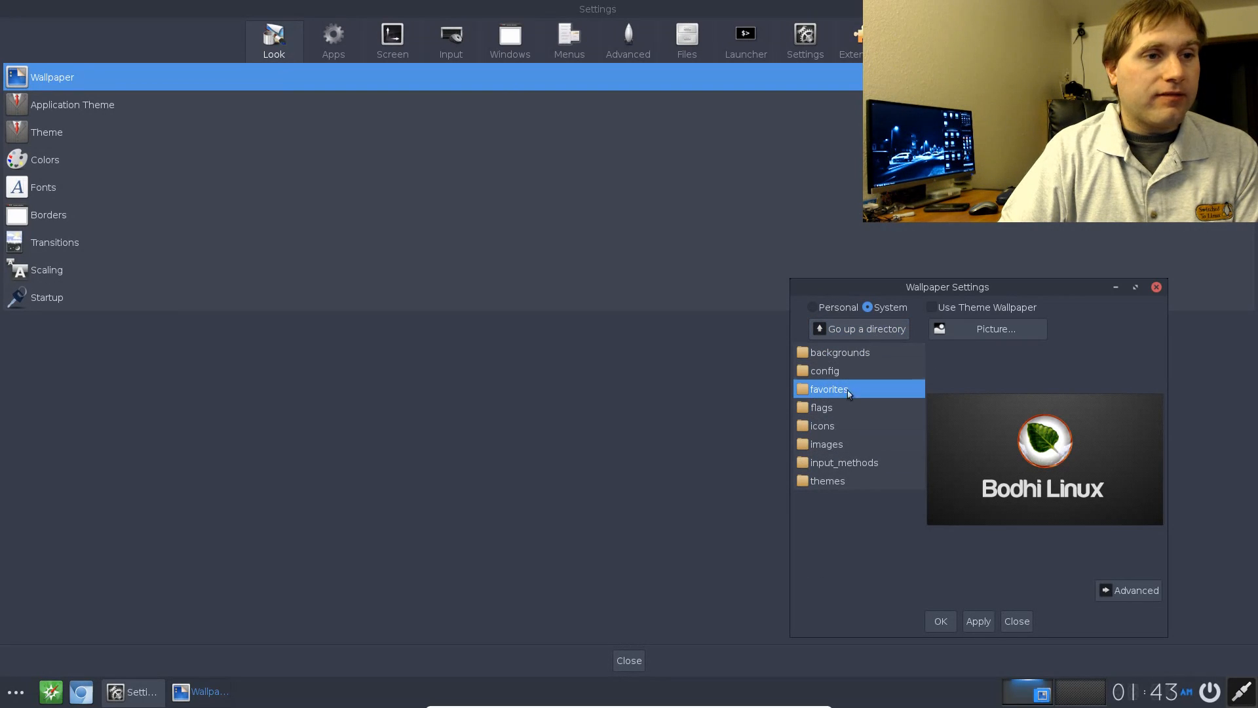
click(862, 323)
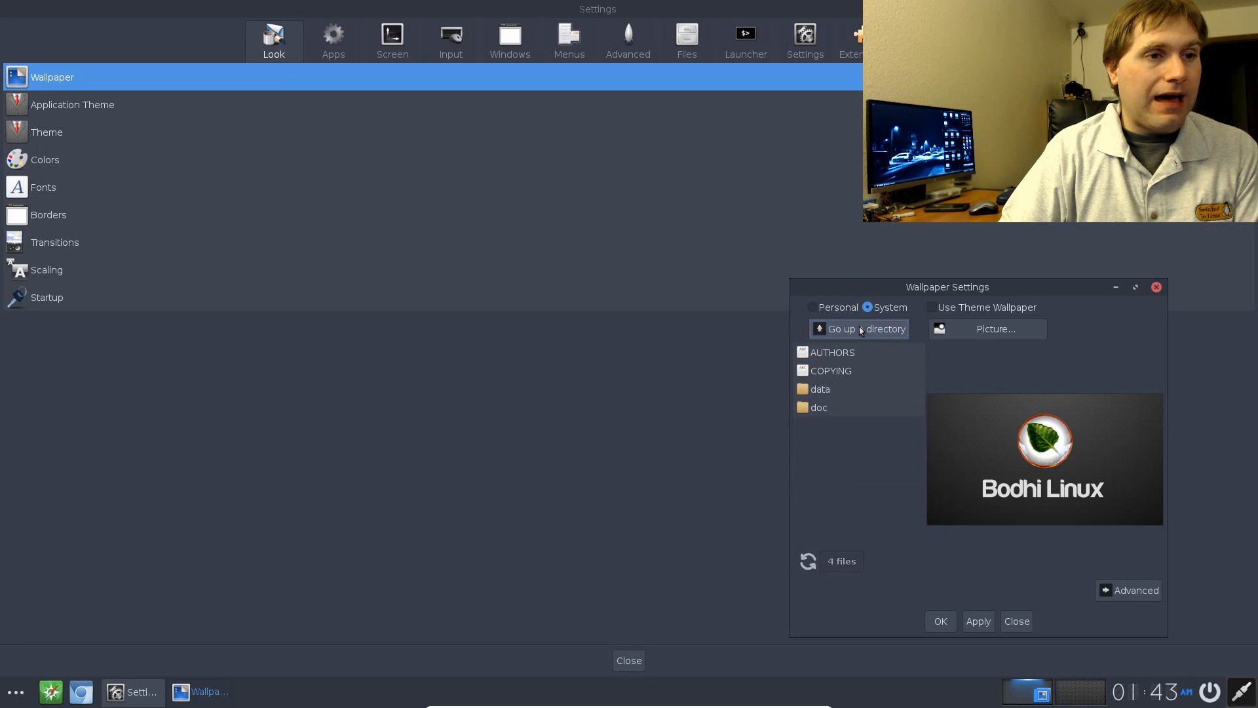
click(1158, 287)
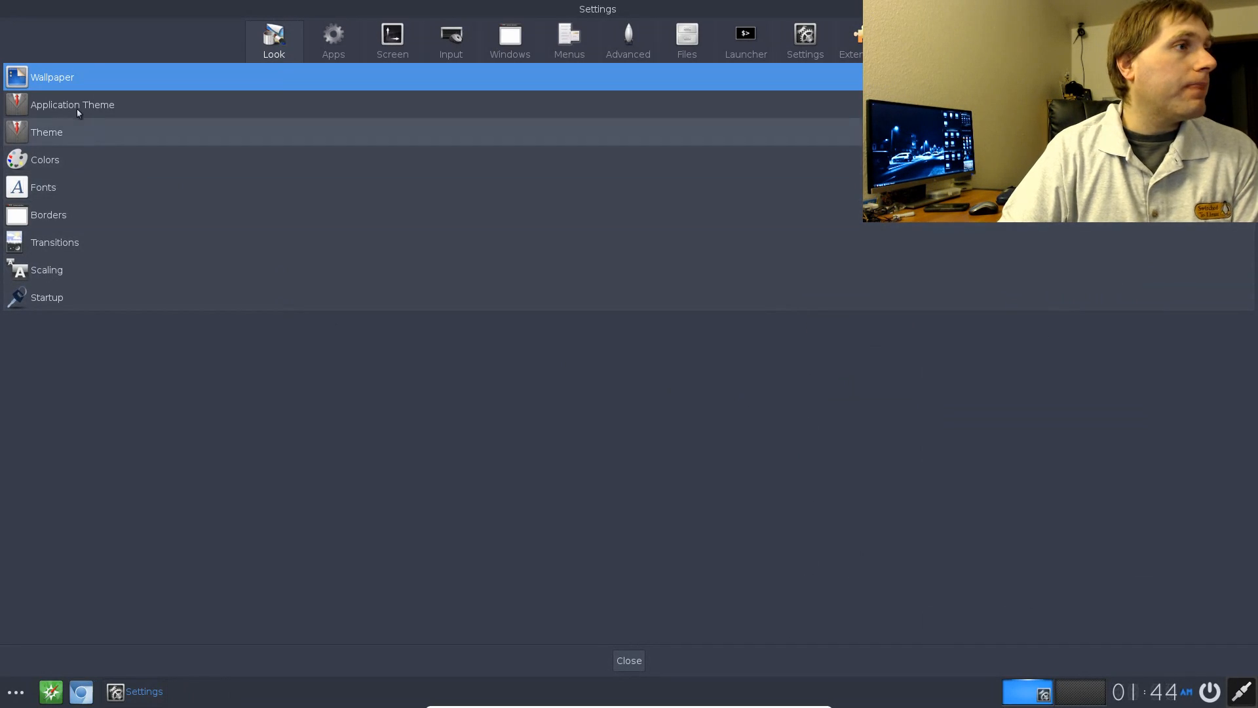
click(77, 109)
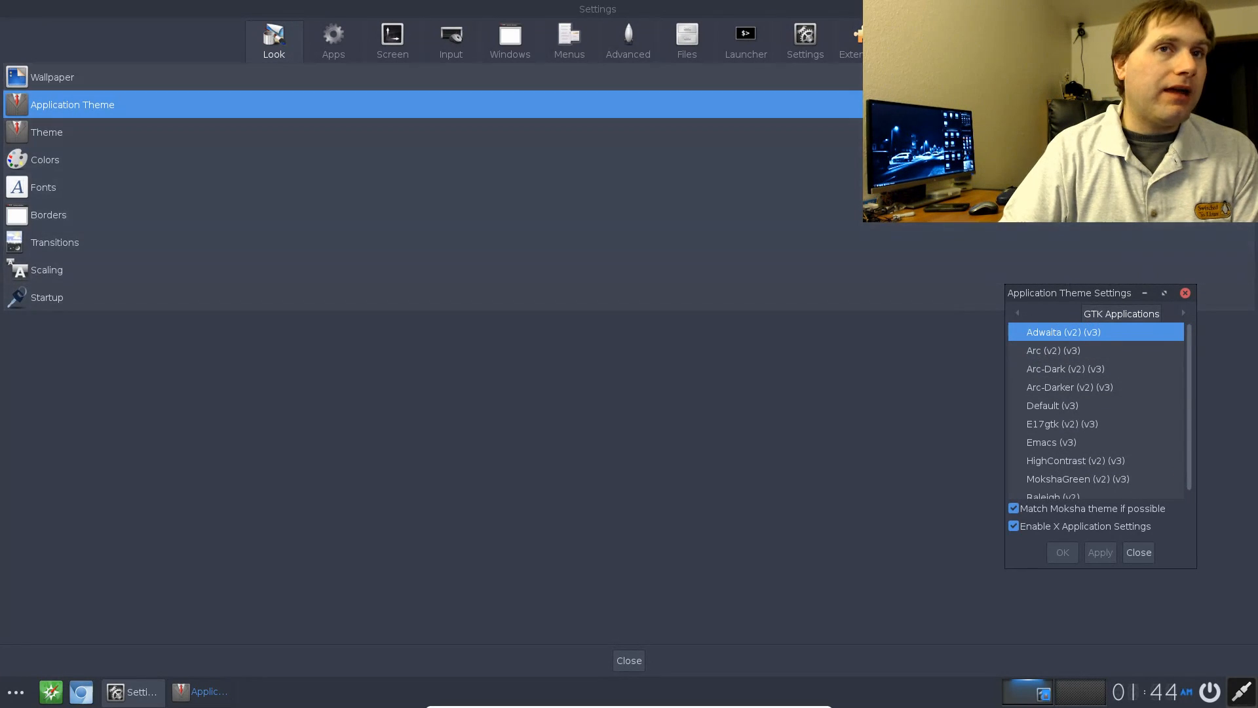
click(1185, 292)
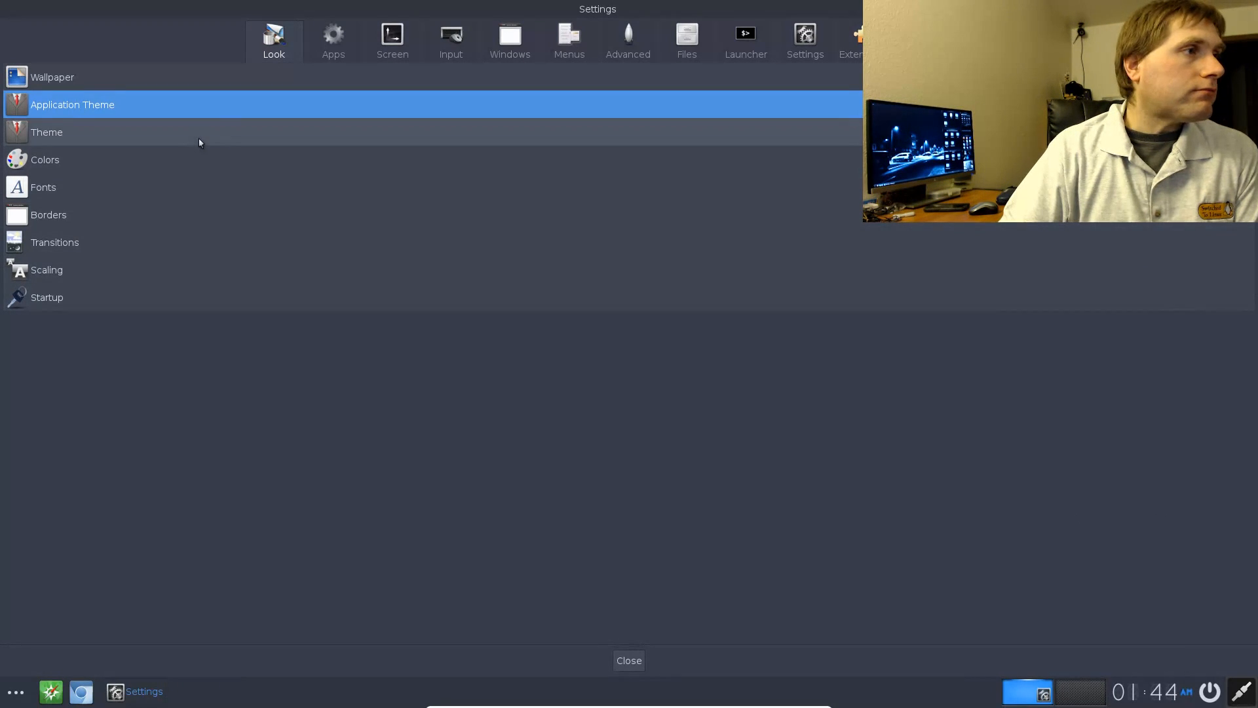
- Open the advanced Theme Selector options and examine the borders and background categories
click(200, 138)
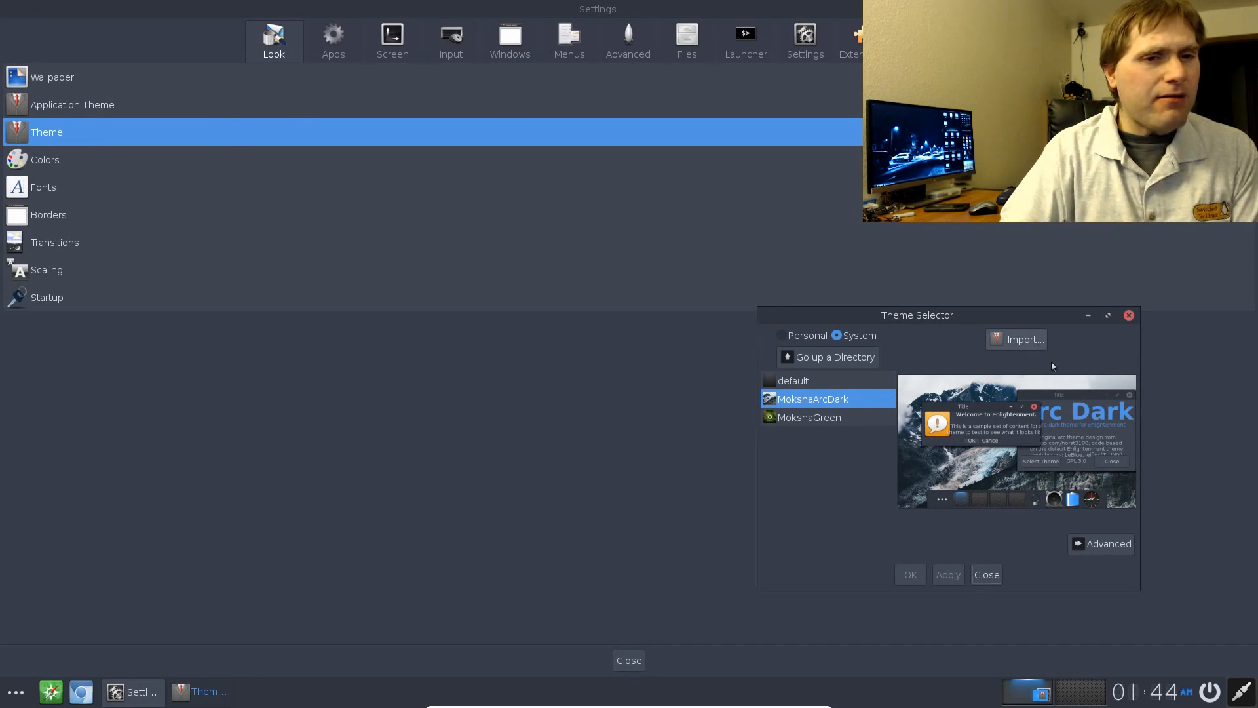
click(1103, 544)
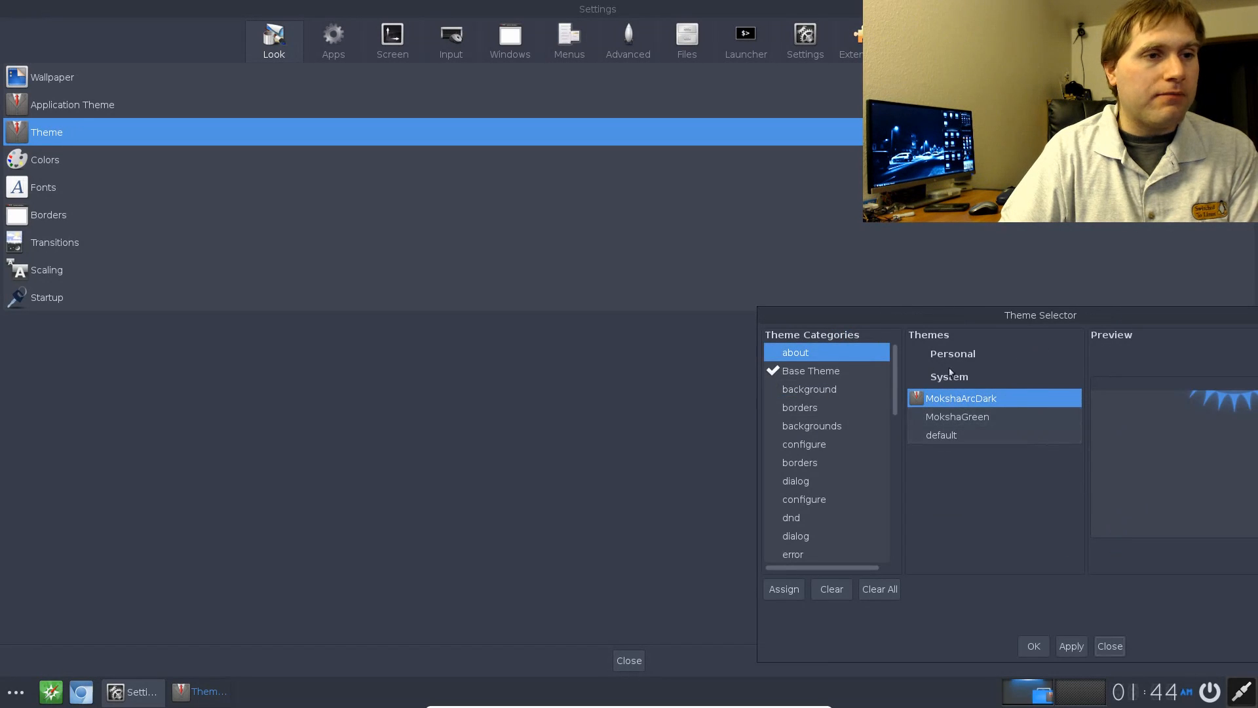
click(831, 406)
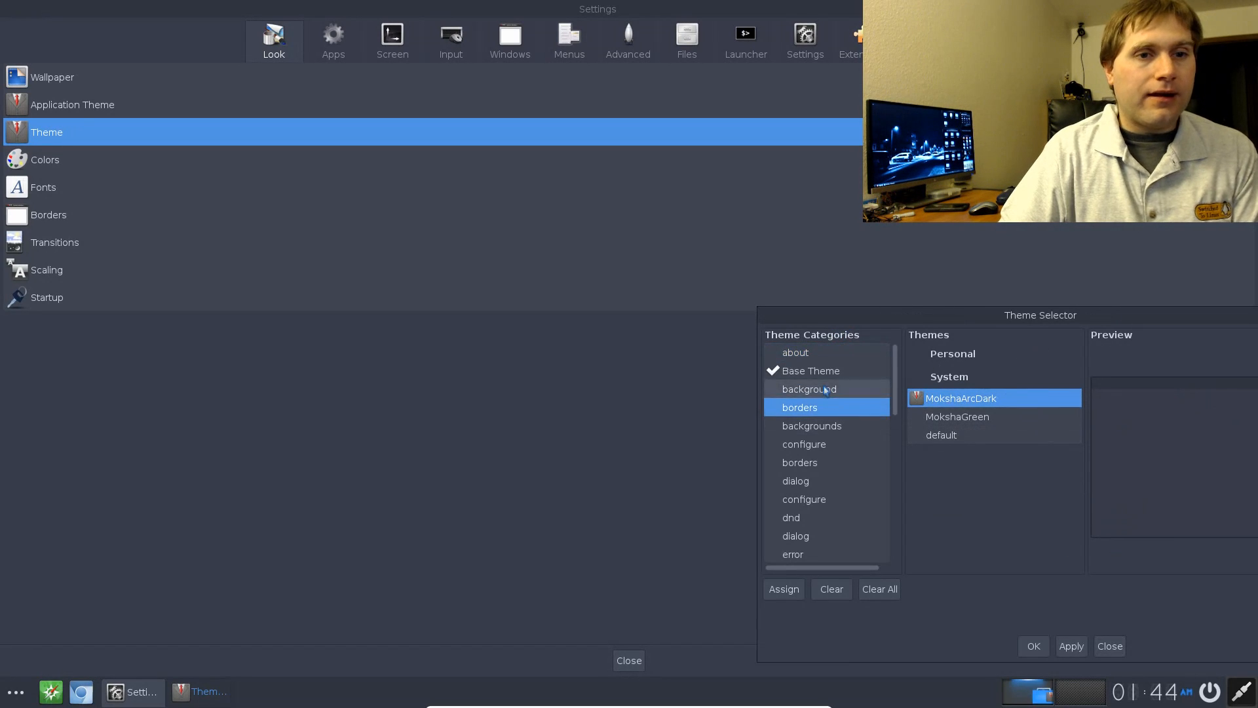
click(825, 390)
drag(856, 315, 819, 303)
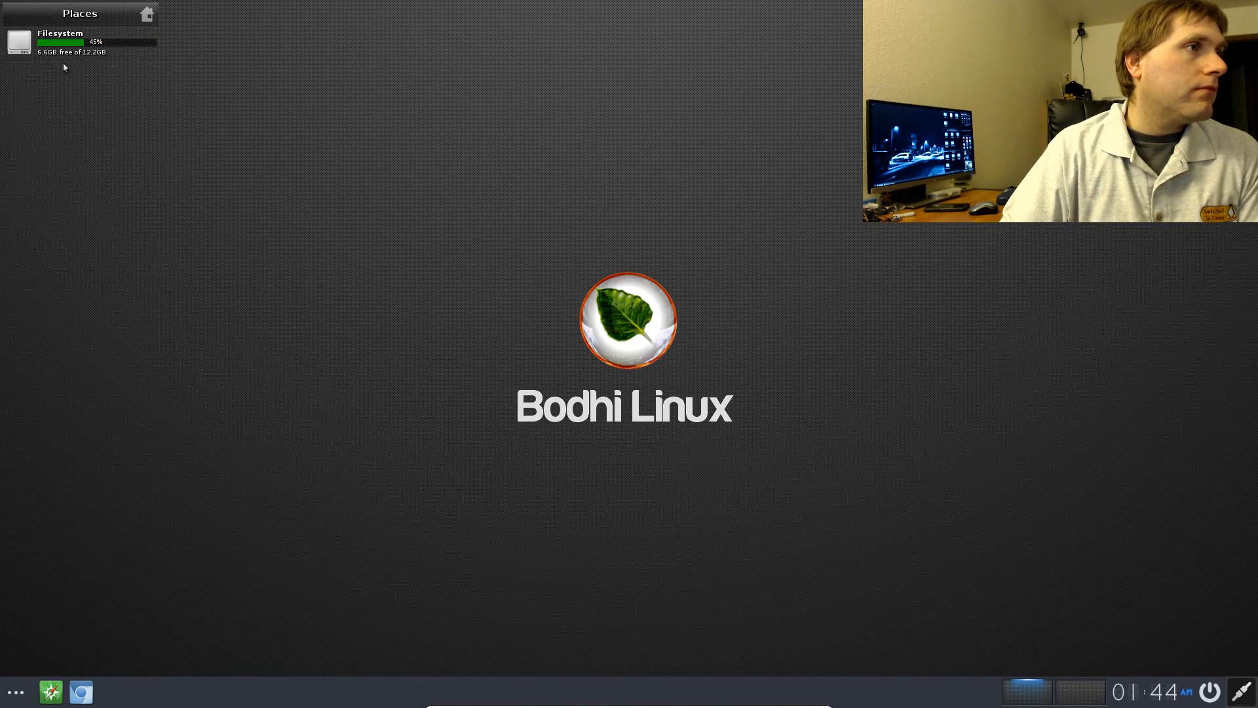
- Reopen the Theme Selector through the Settings Panel and preview the background category of MokshaArcDark in the advanced options
click(18, 697)
mouse_move(39, 644)
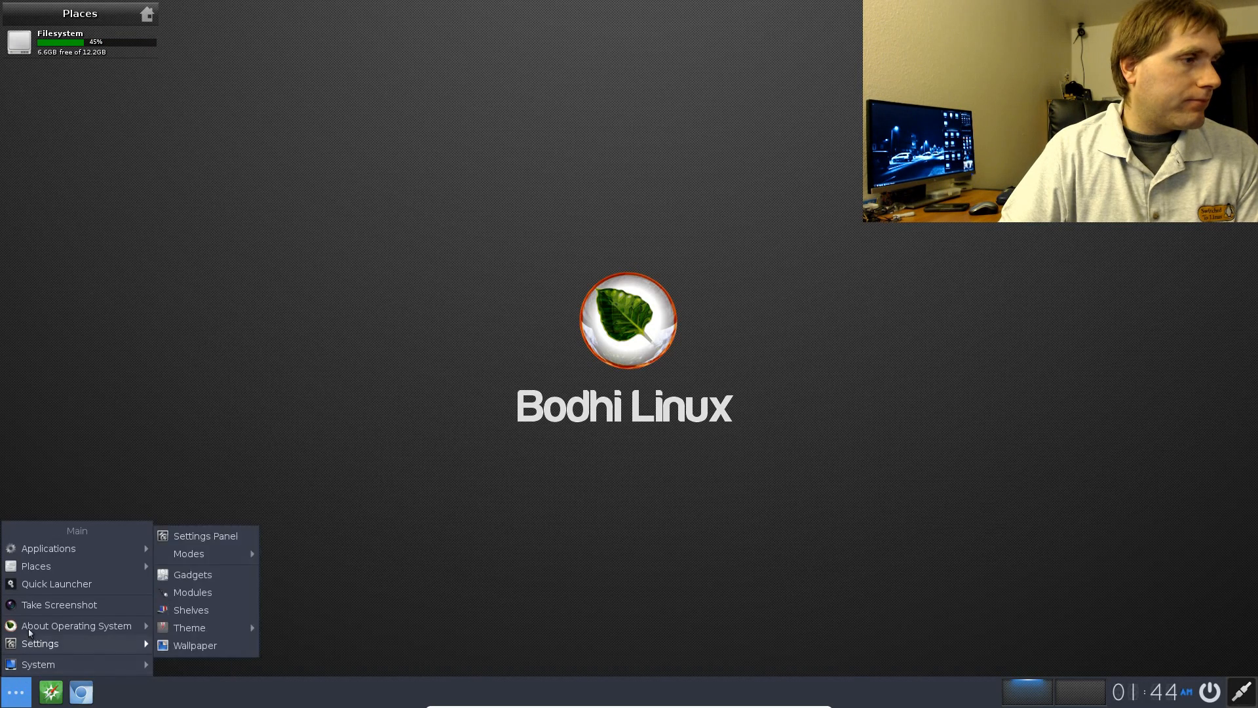
click(200, 588)
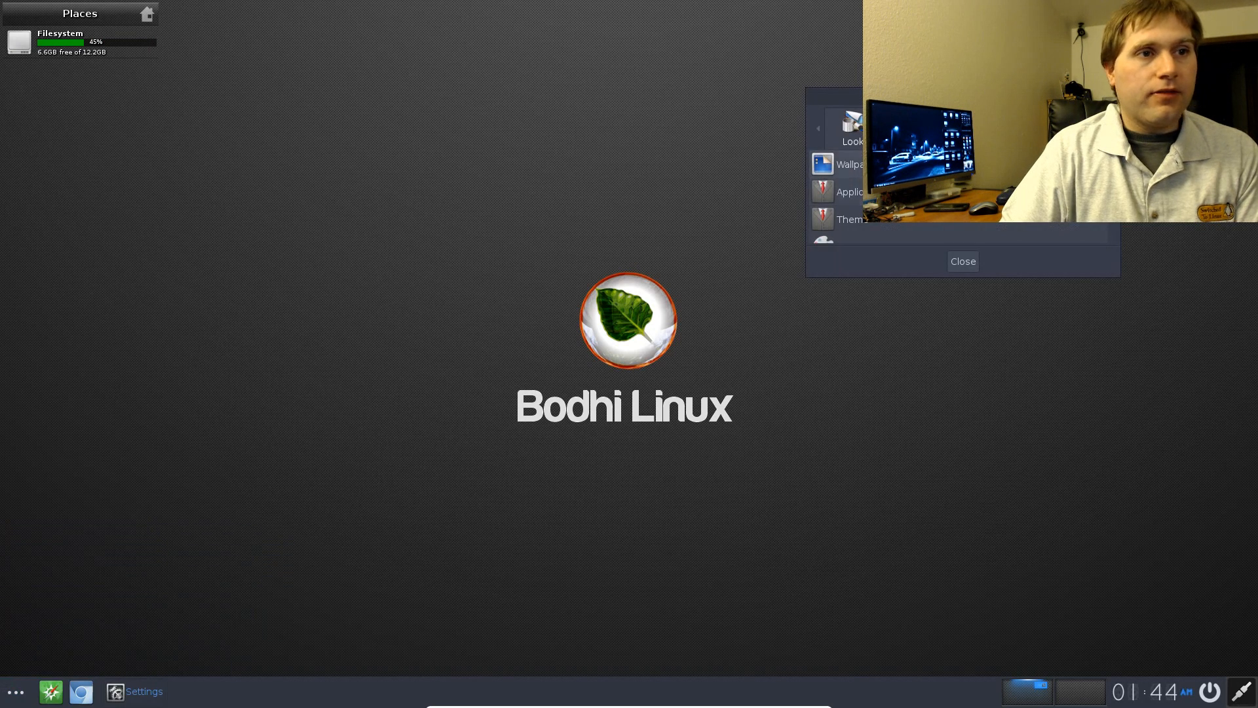
click(847, 219)
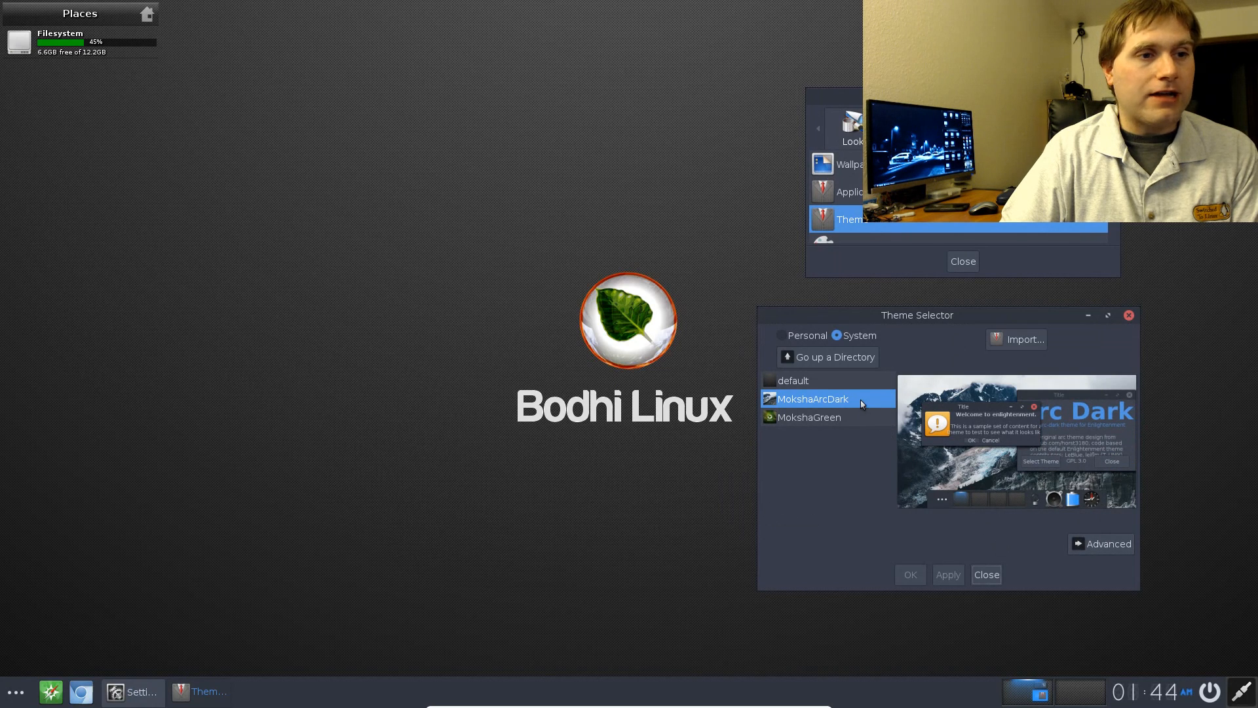
click(1106, 541)
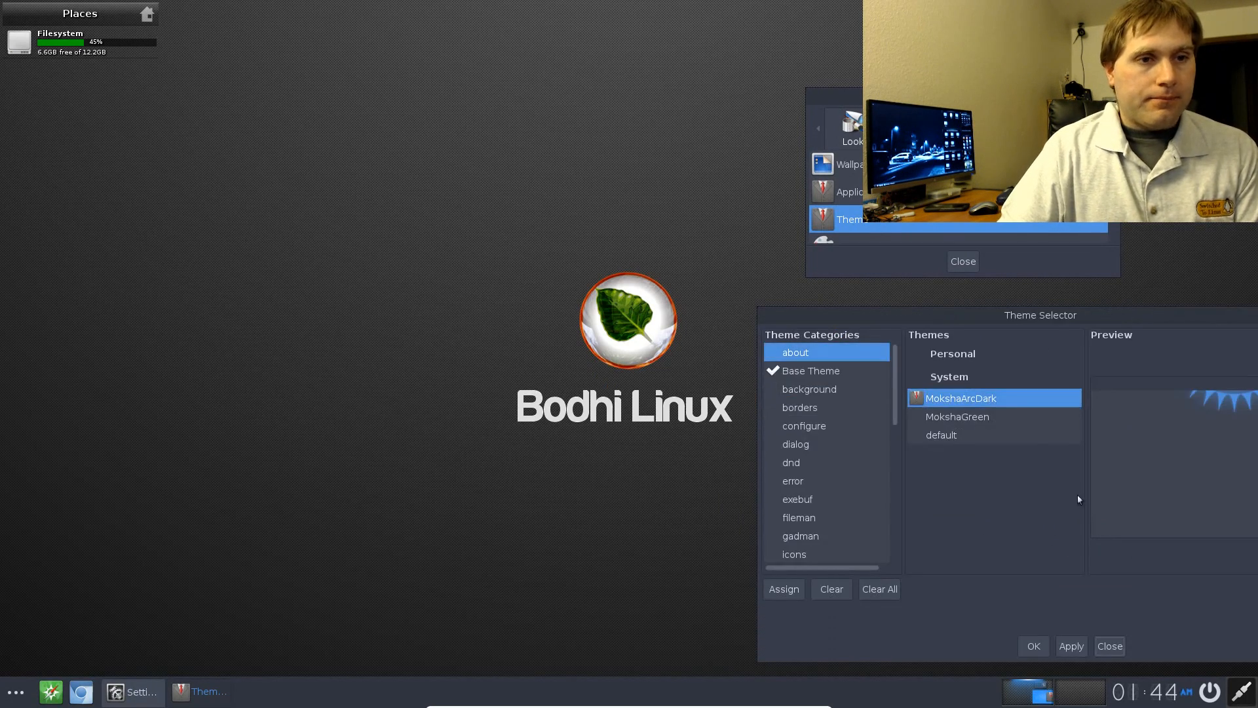
click(830, 391)
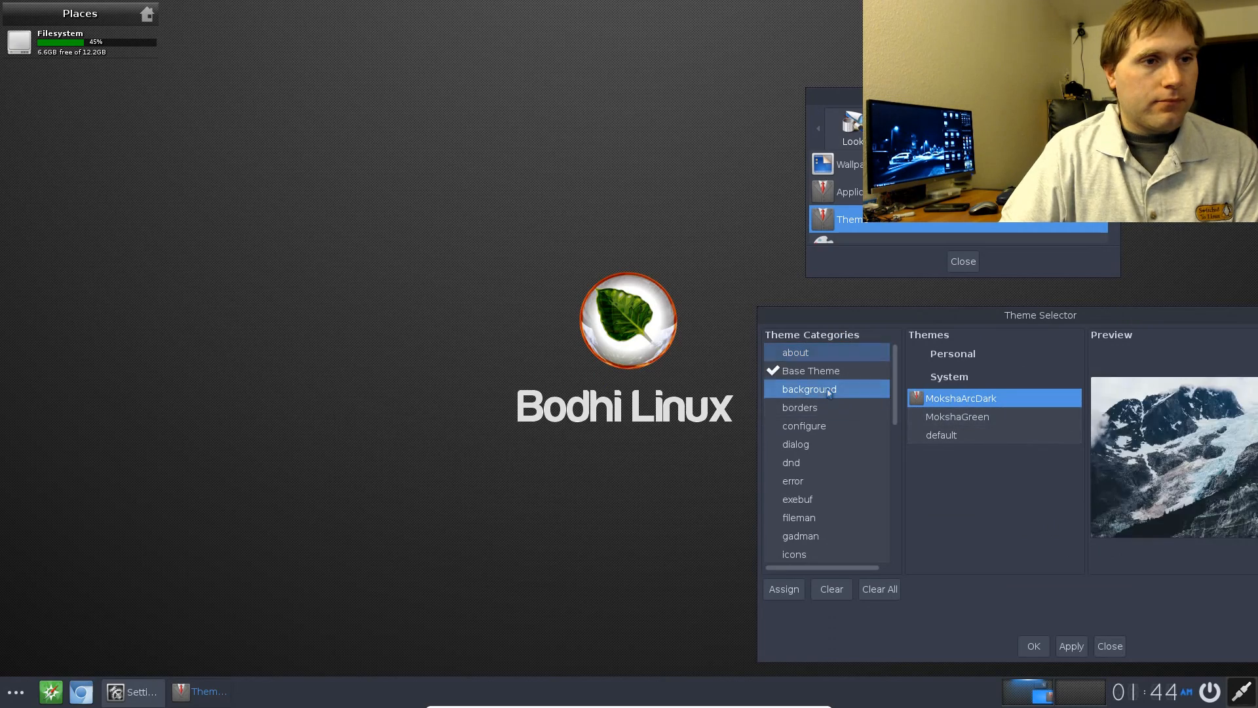
- Preview the MokshaGreen system theme, apply the default theme, and check the main menu's appearance
click(1068, 645)
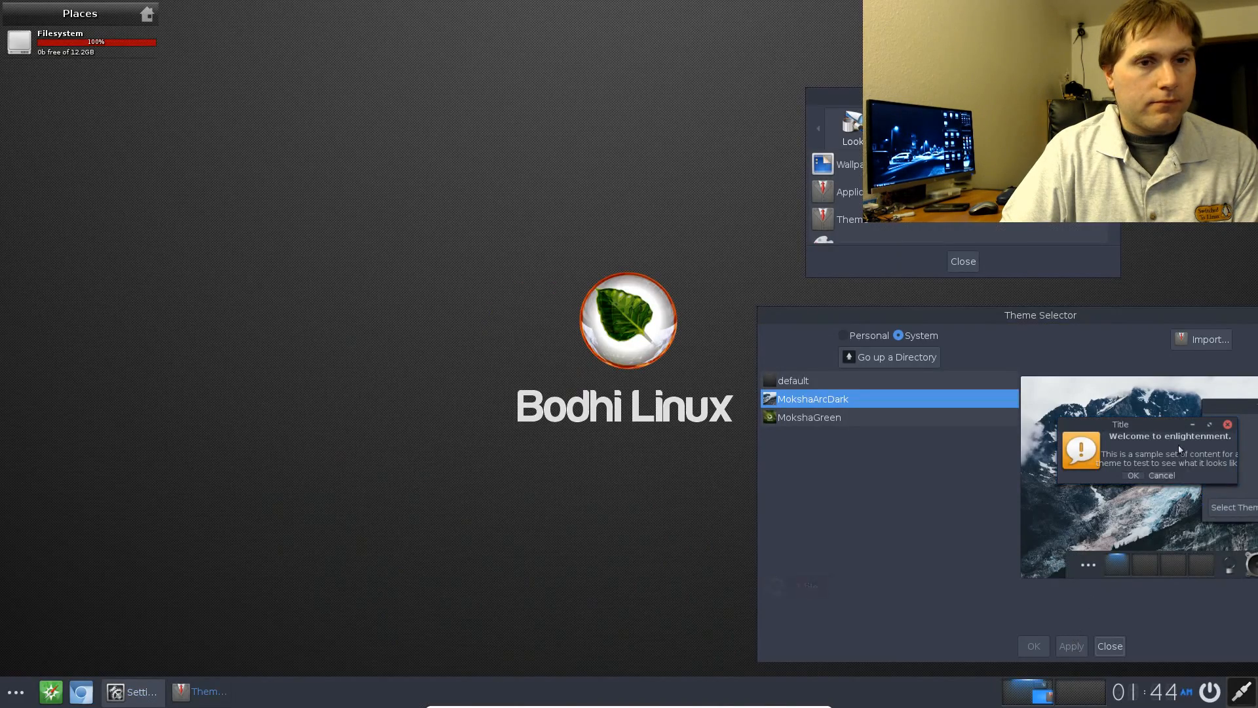
click(814, 418)
drag(884, 324, 651, 307)
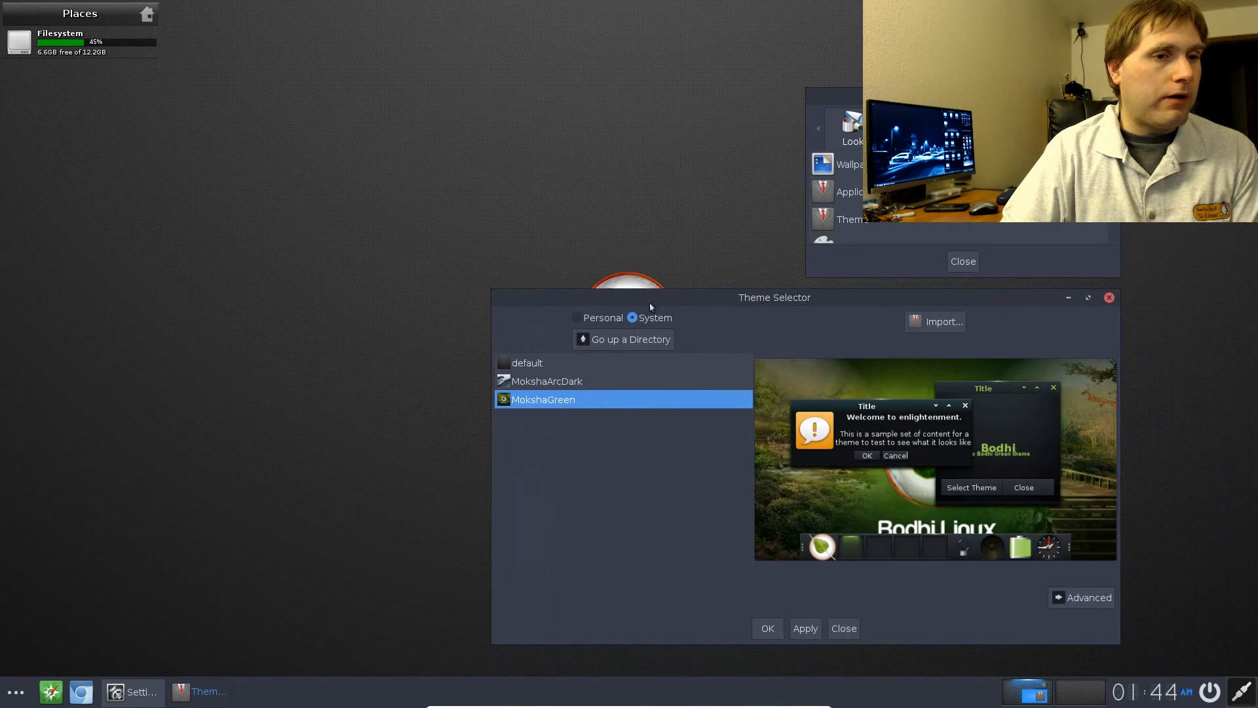
click(531, 363)
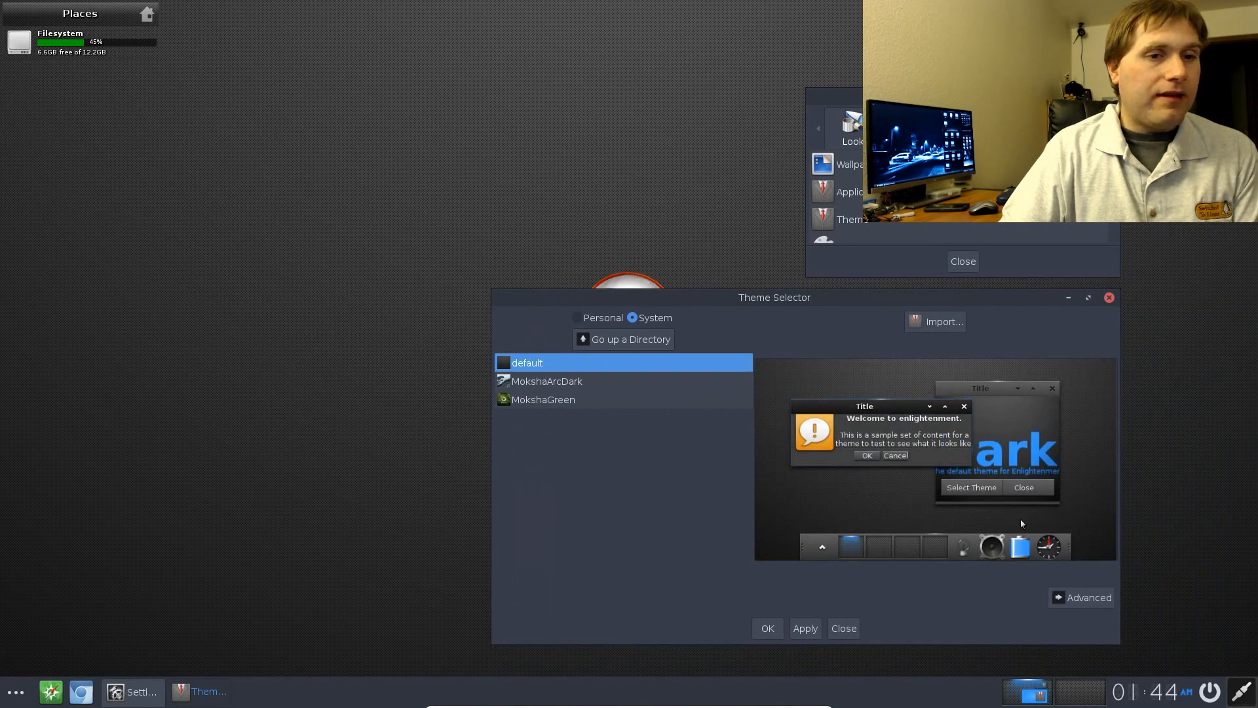
click(805, 628)
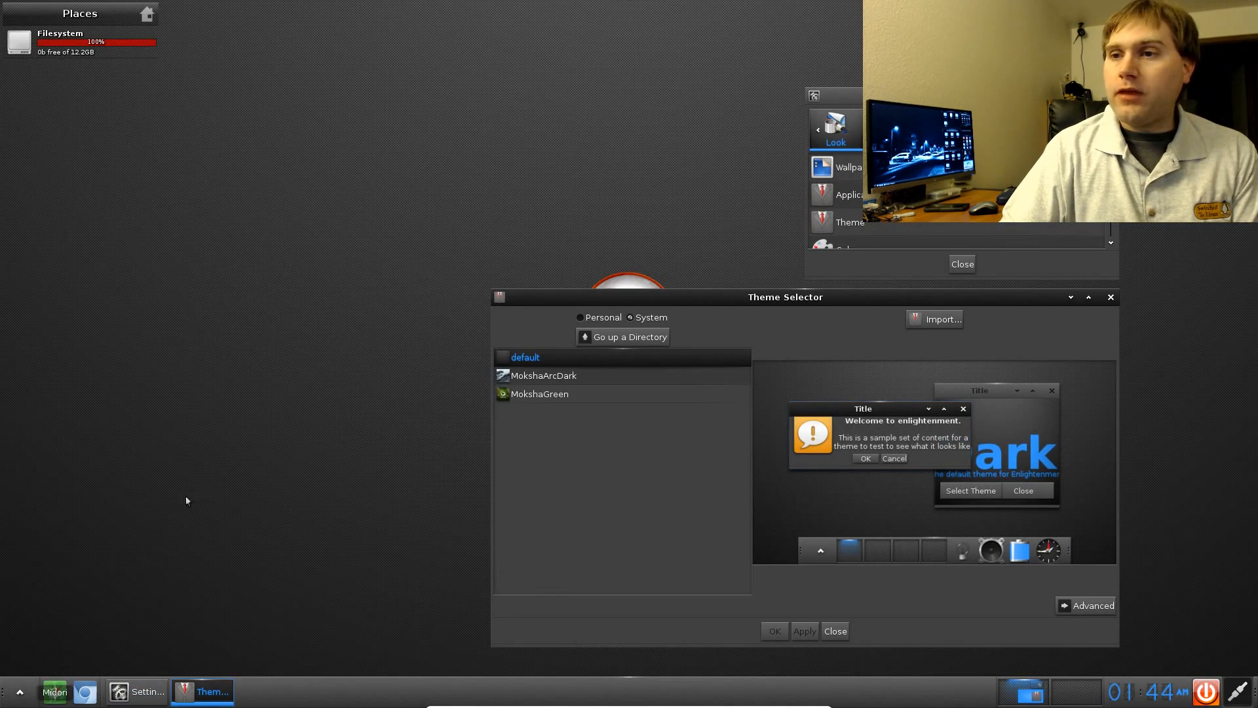
click(20, 694)
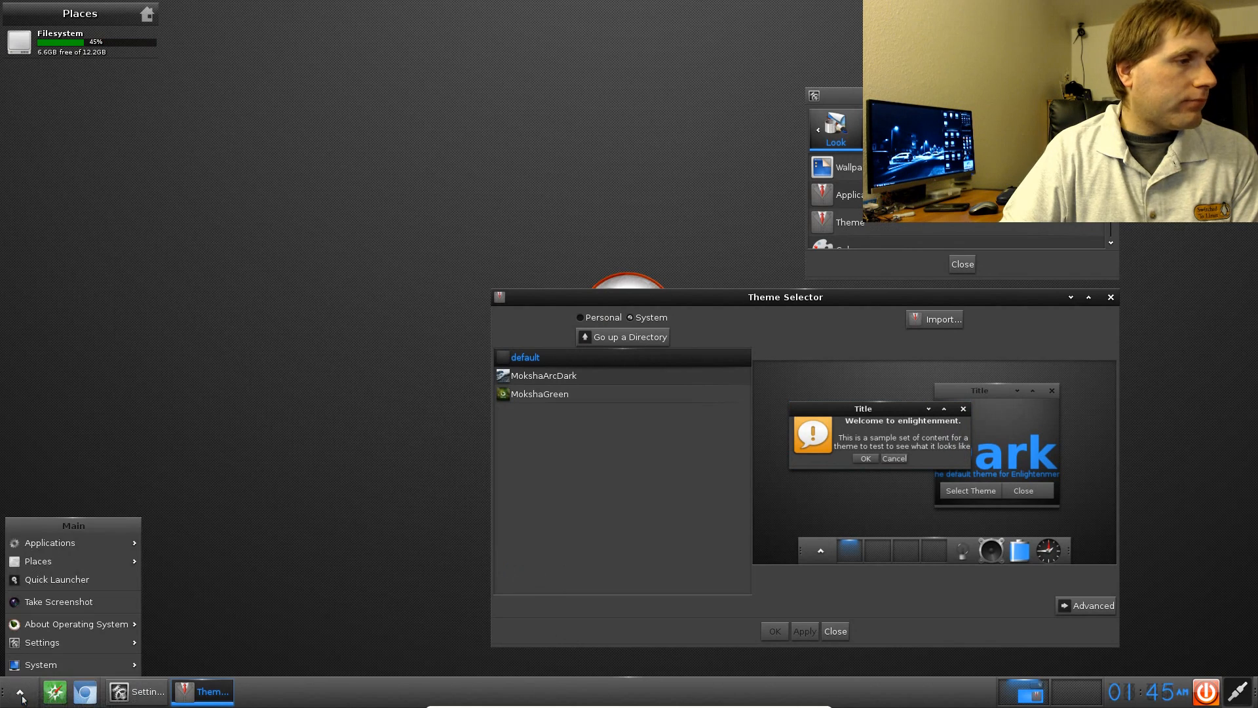
click(21, 698)
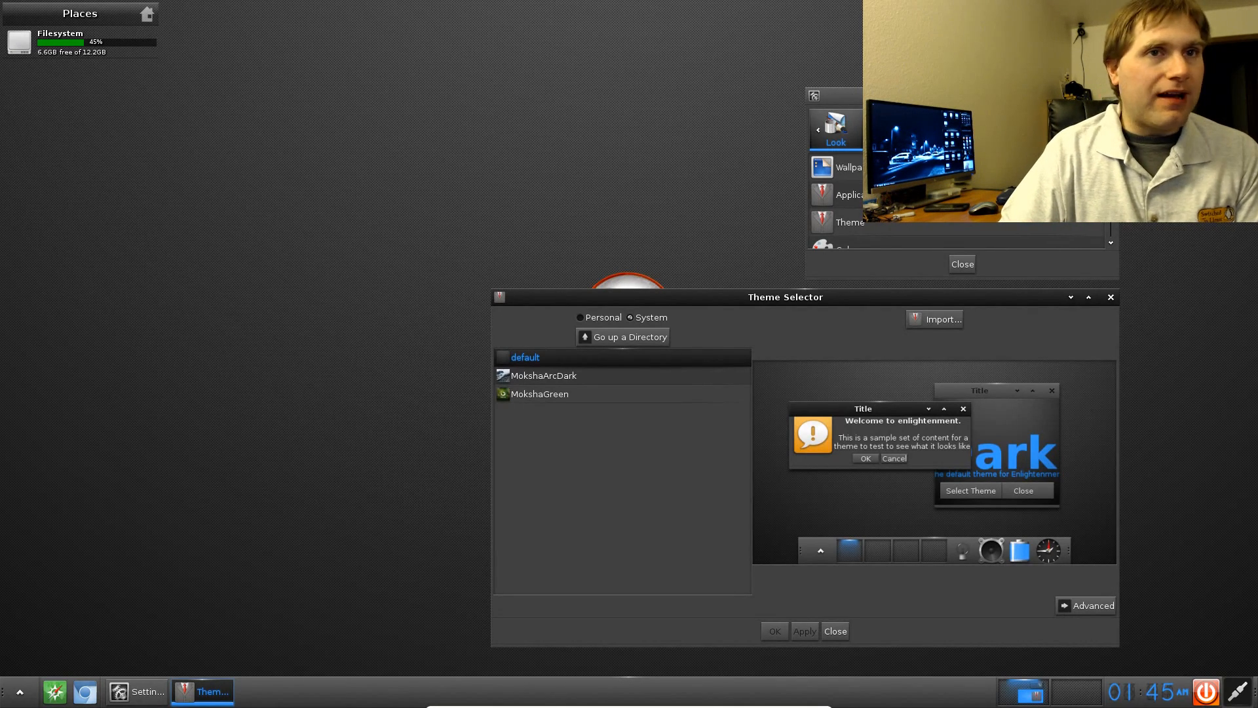
- Apply the MokshaArcDark theme again and switch the desktop theme to MokshaGreen
click(614, 376)
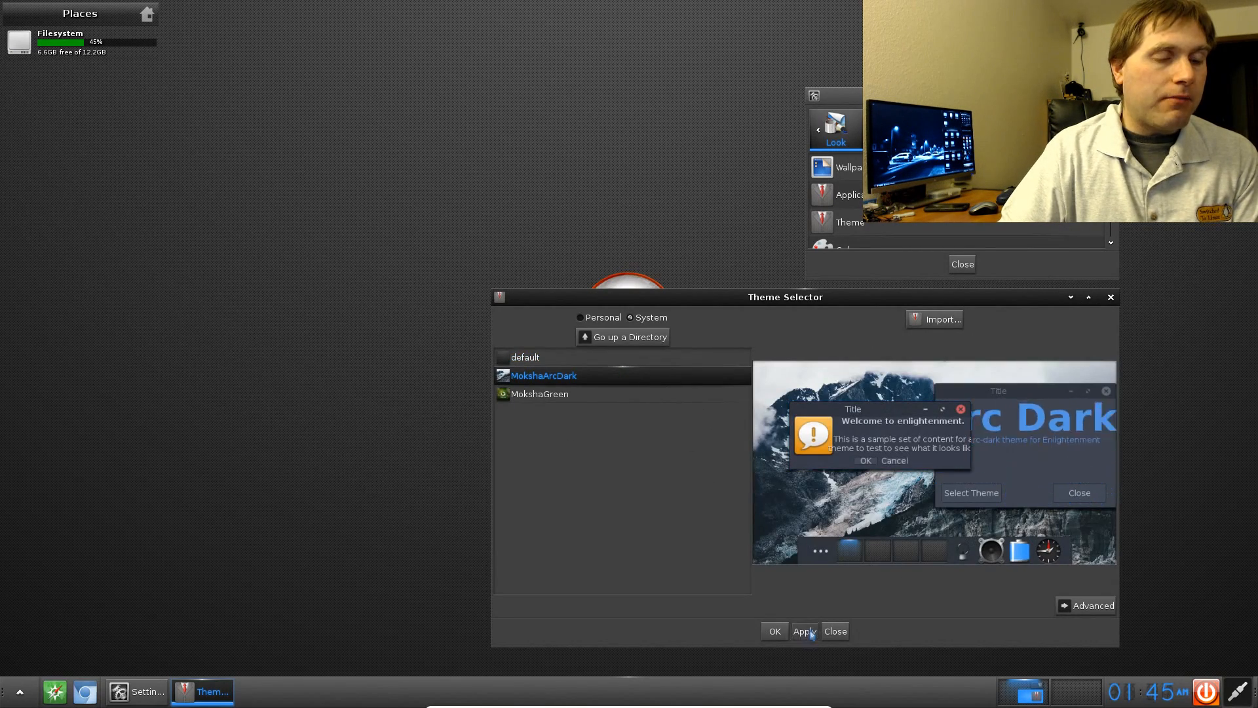
click(811, 633)
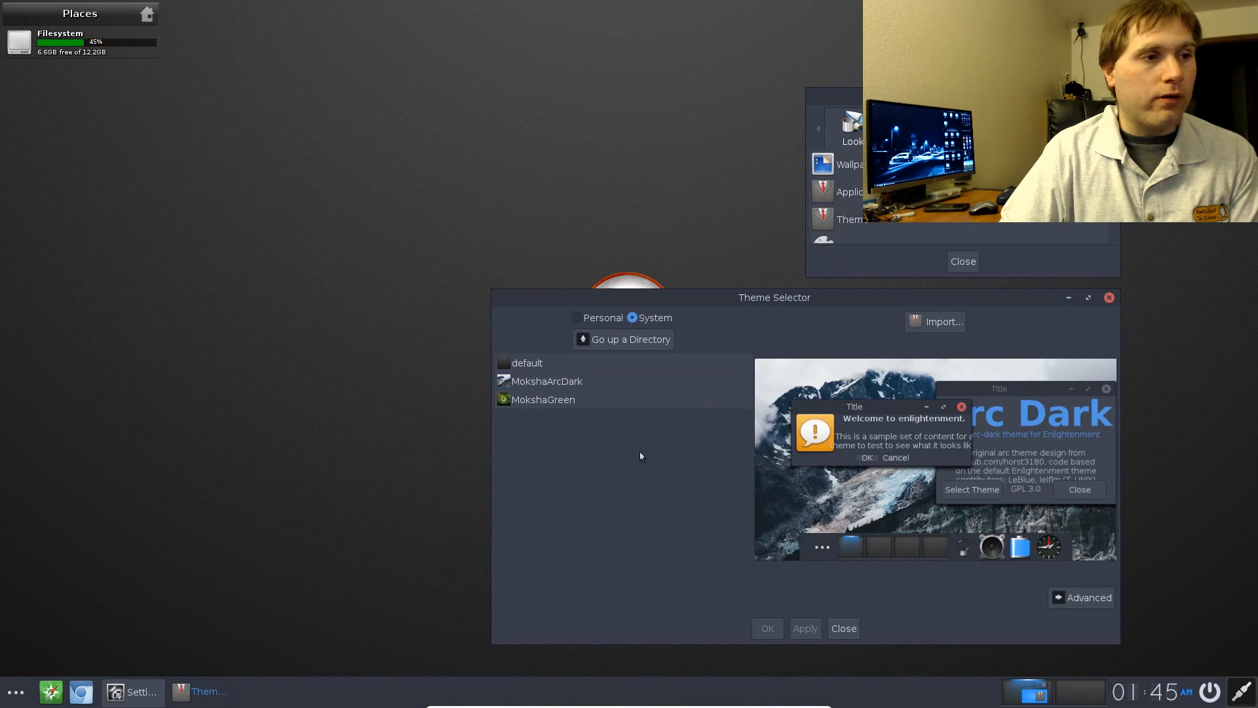
click(524, 400)
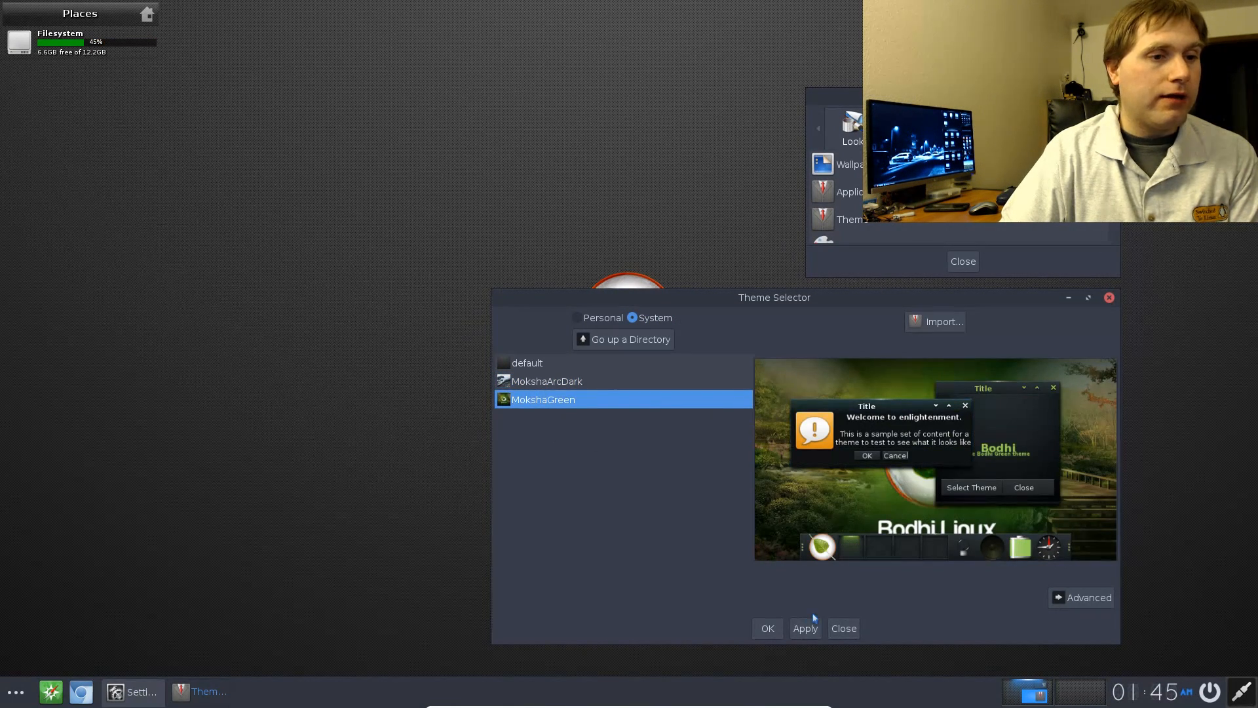
click(811, 627)
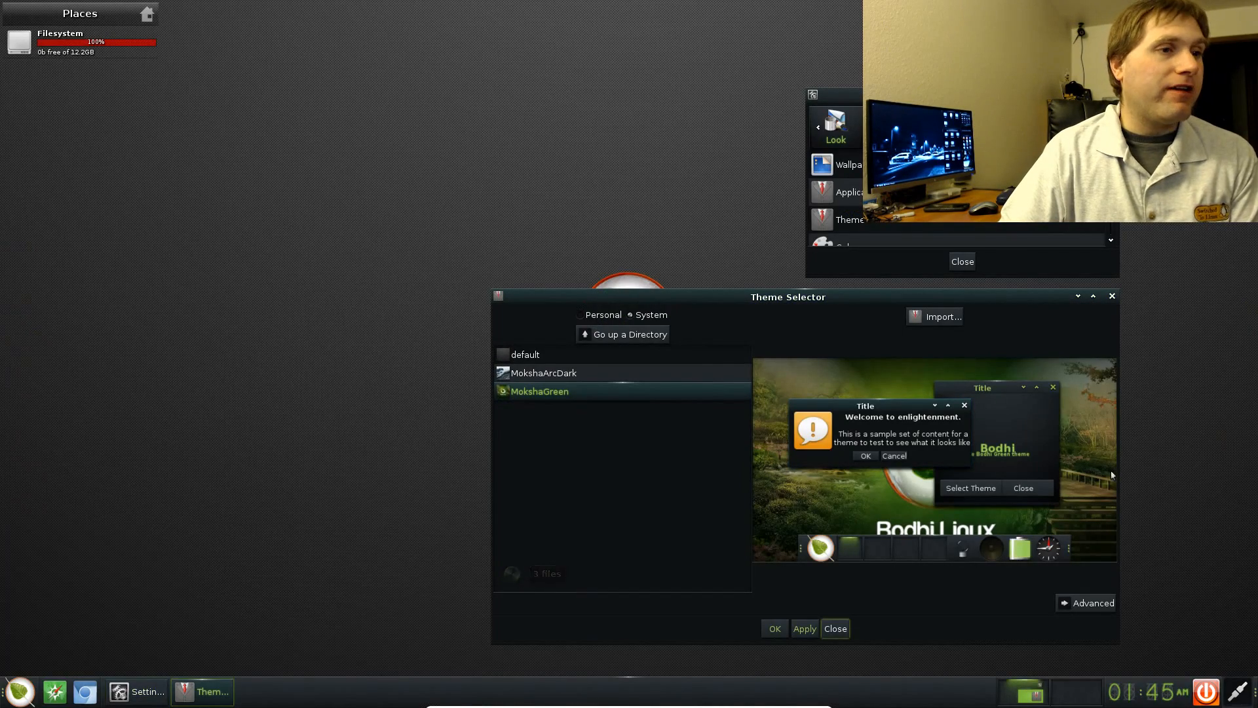
- Move the Theme Selector window away from the Settings window and close it
click(785, 285)
click(521, 278)
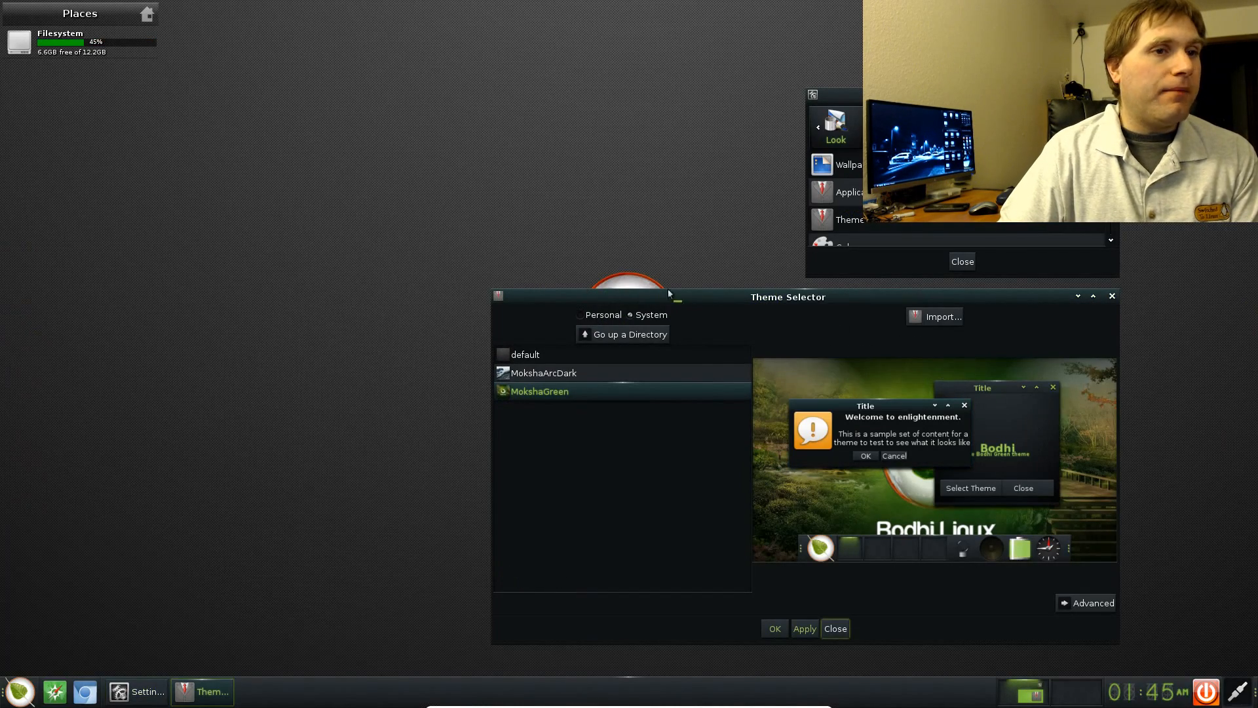
drag(696, 299, 323, 259)
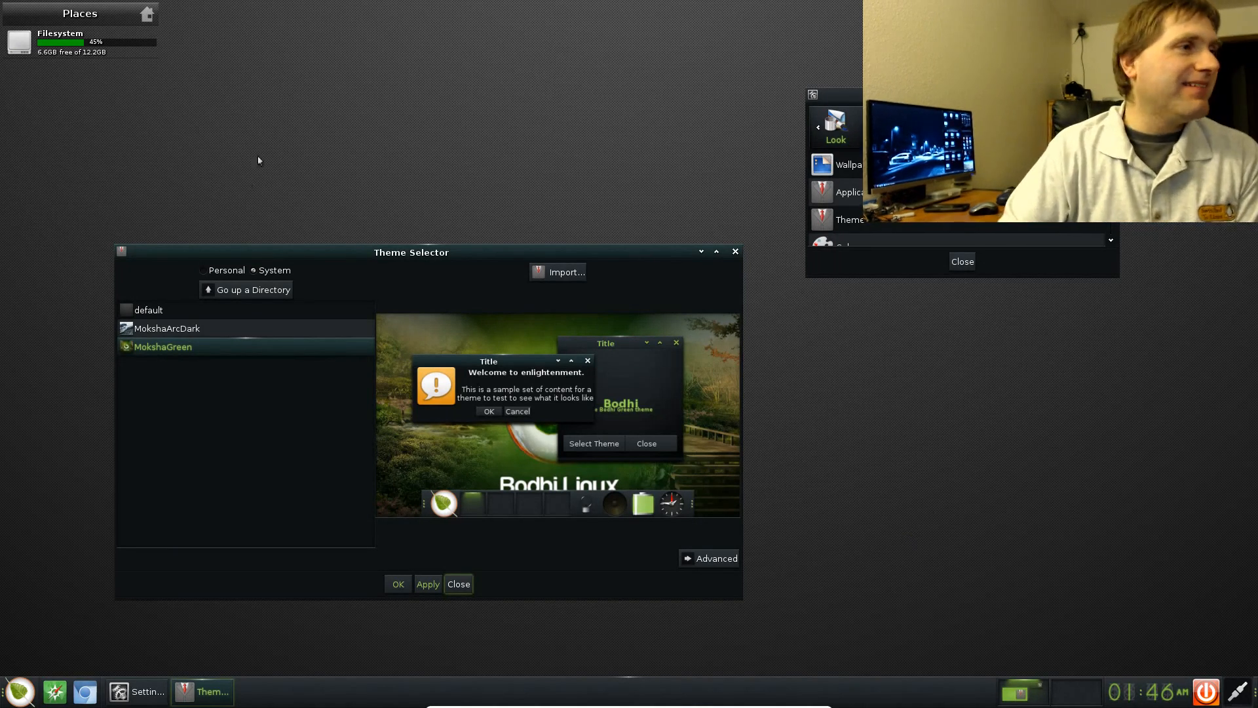
click(731, 246)
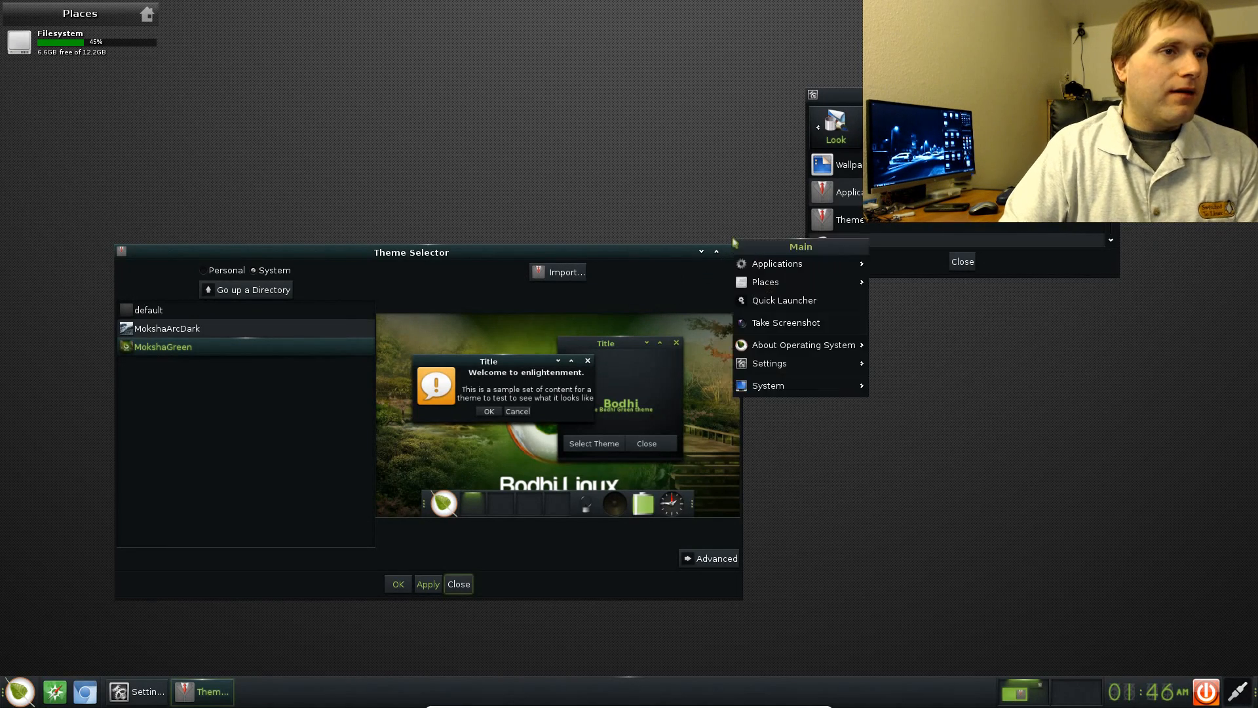
key(Escape)
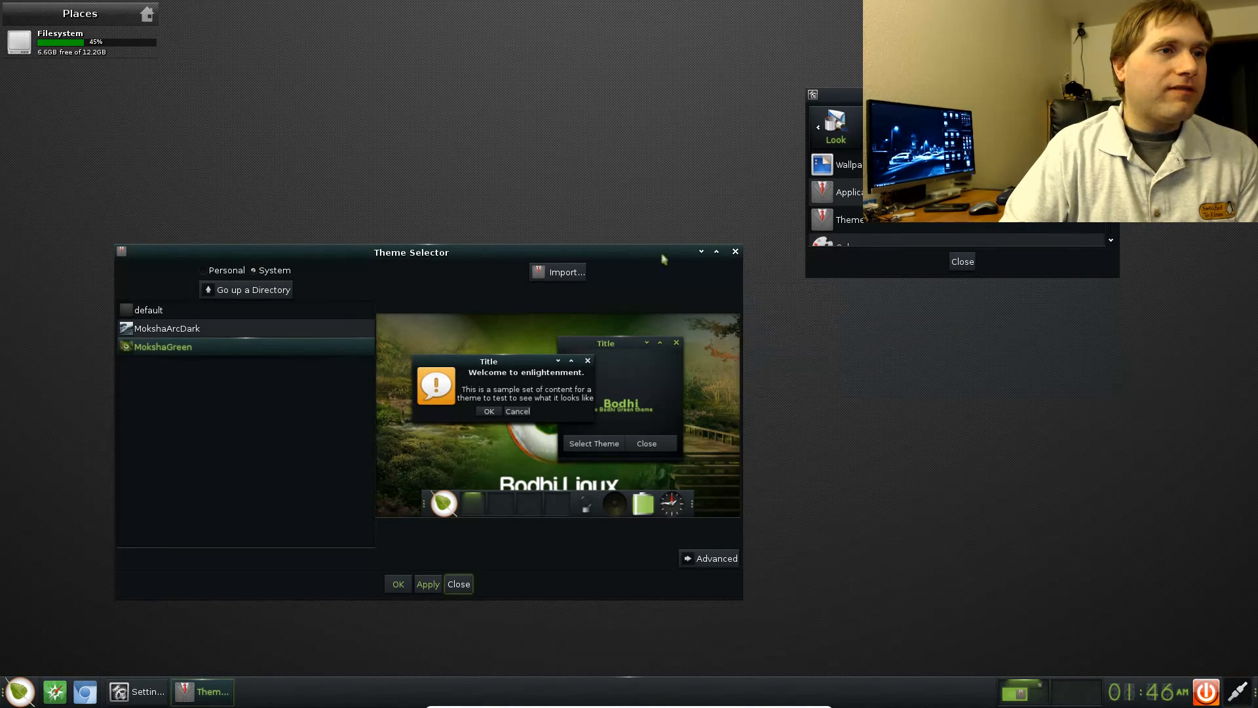
click(732, 252)
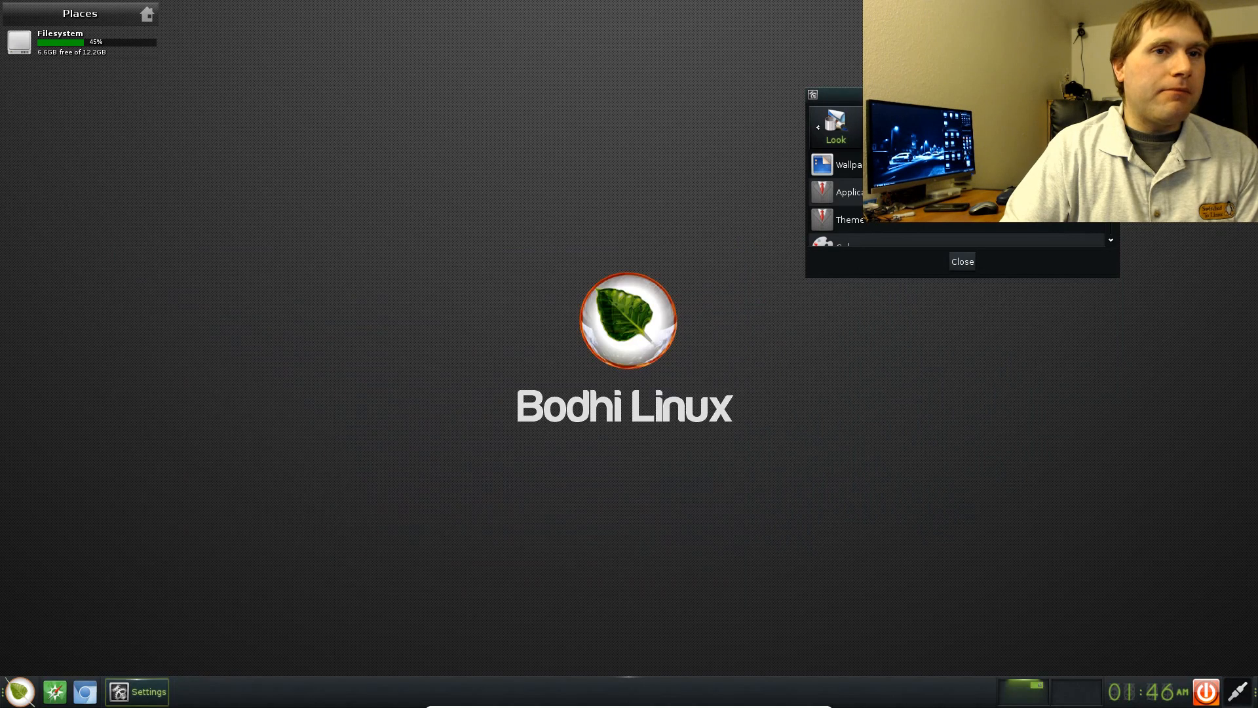
- Enlarge the Settings window, open the Application Theme settings and the Theme Selector, and close the Theme Selector
click(1116, 282)
click(1010, 395)
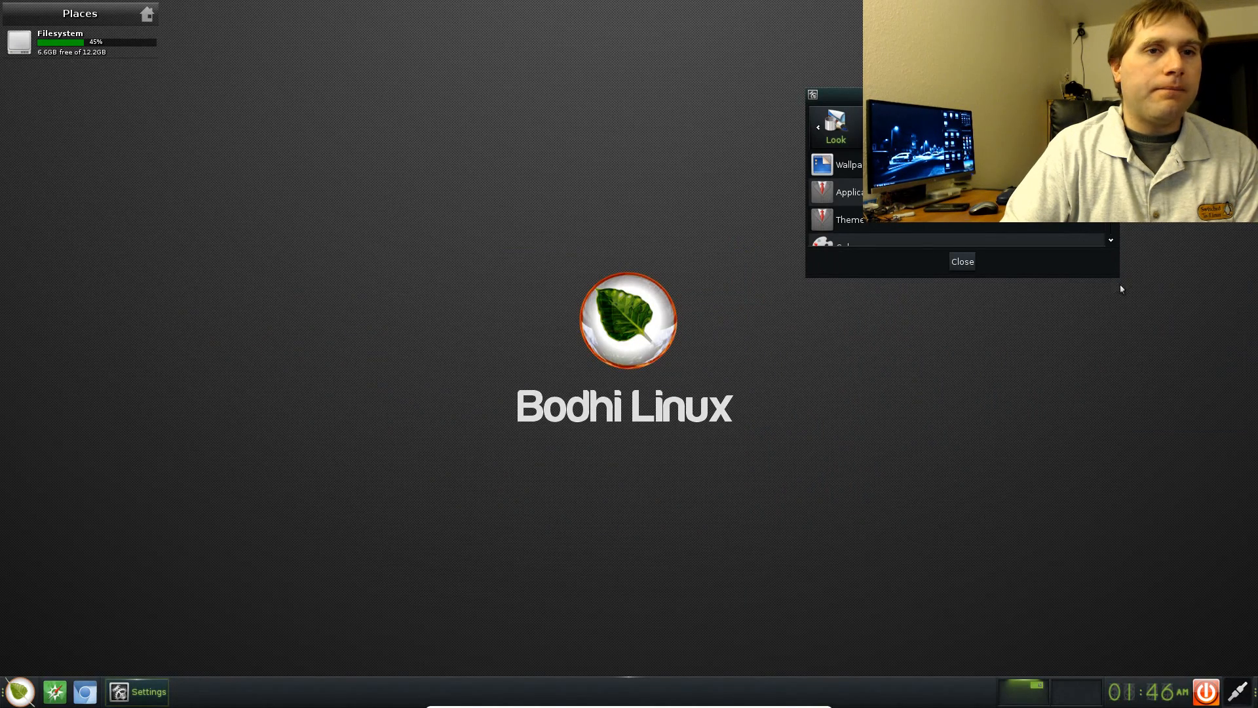
drag(1117, 280, 1168, 529)
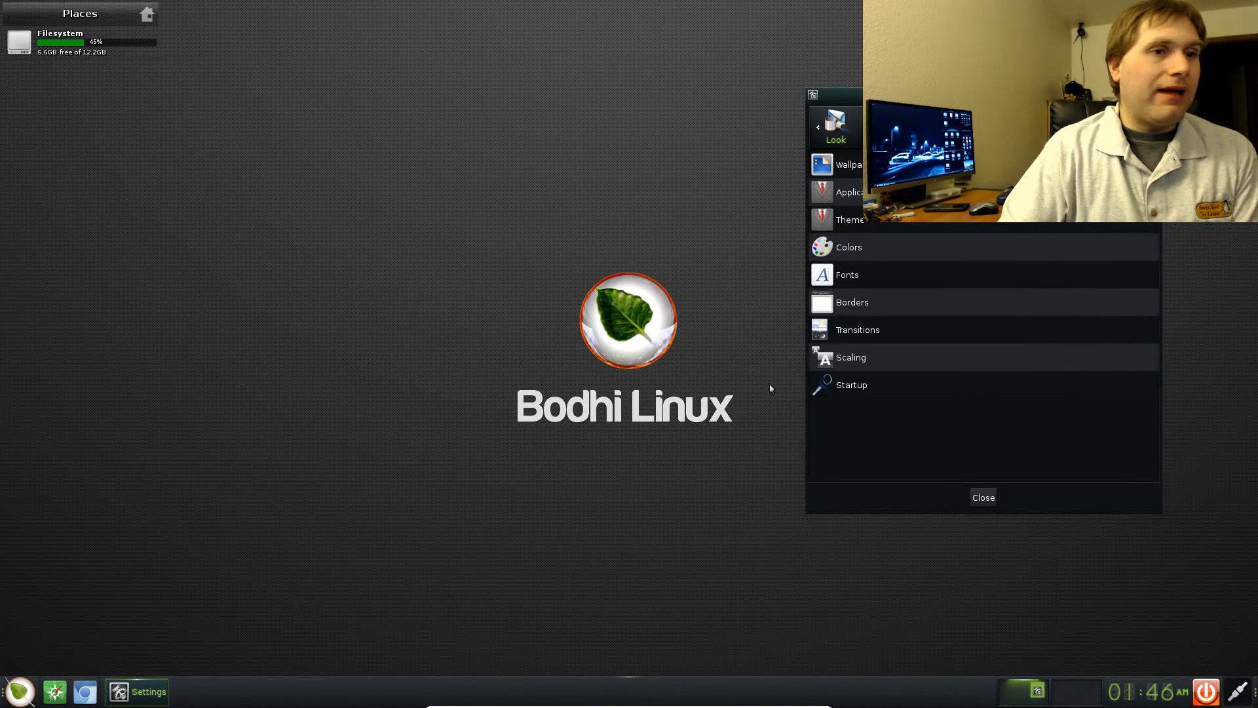
click(850, 192)
click(850, 219)
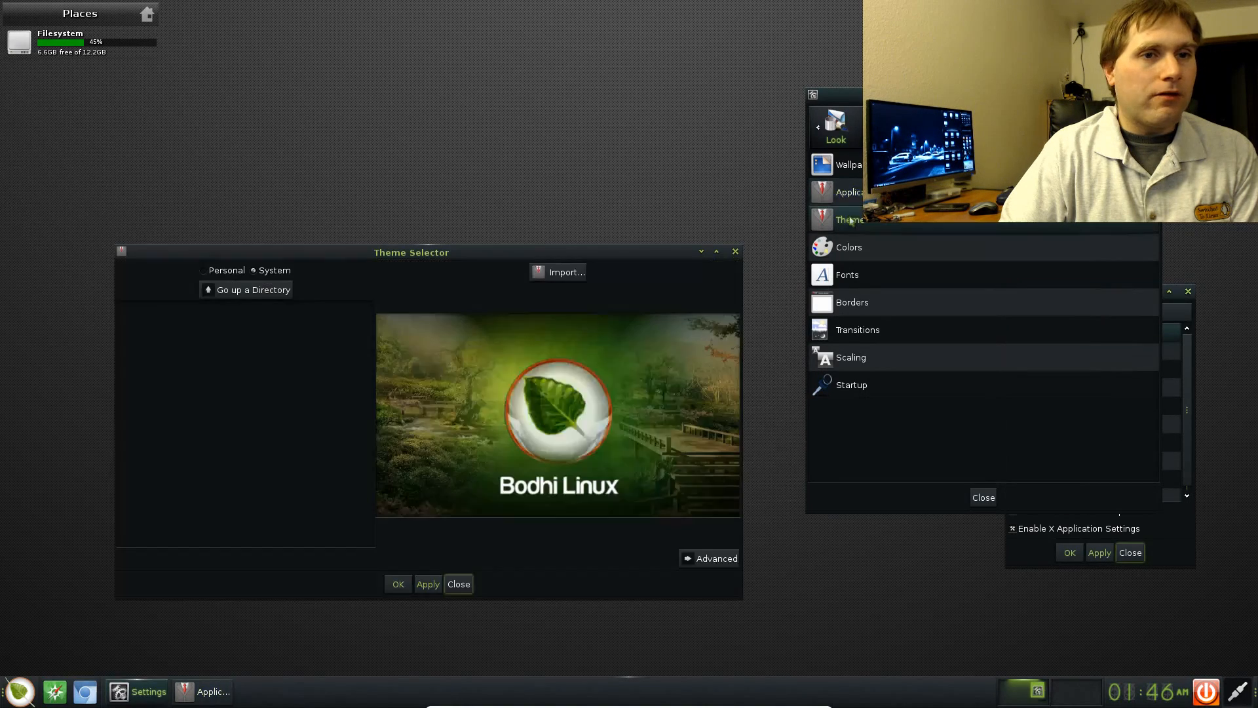
click(735, 252)
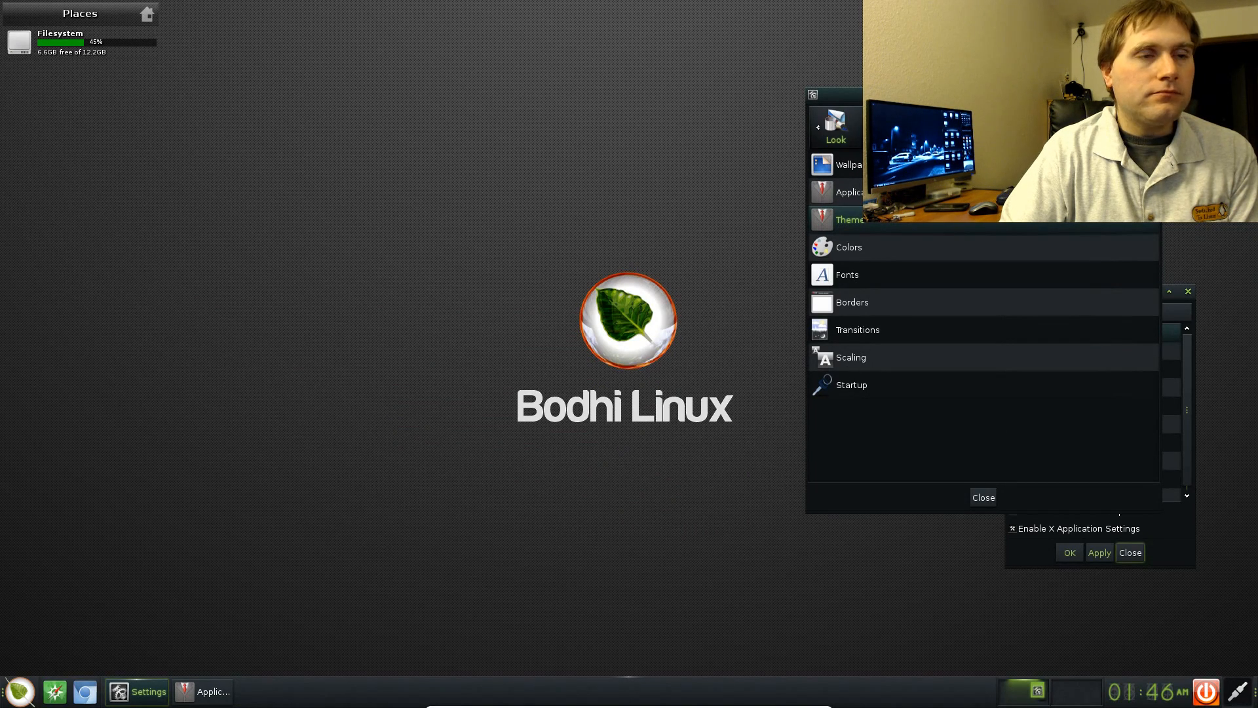
- Maximize the Settings window and bring up the Application Theme settings and the Theme Selector again
click(1136, 95)
click(129, 98)
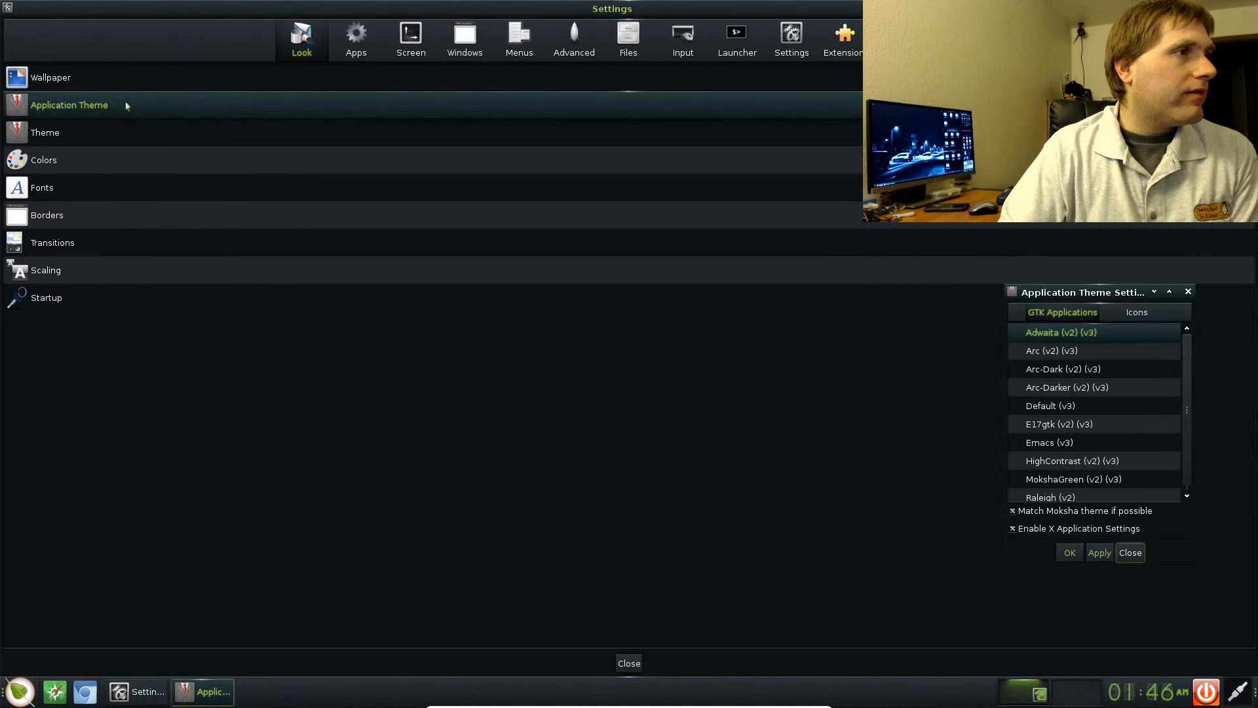
click(130, 129)
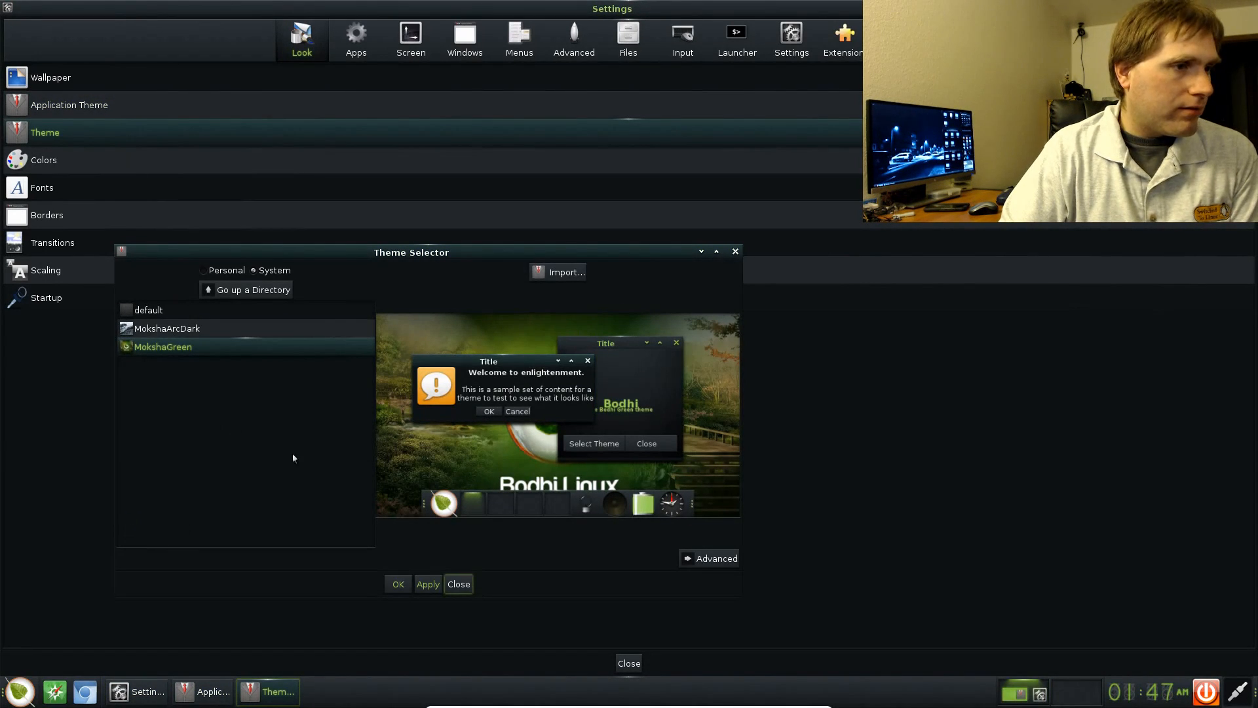
- View the Colors, Fonts and Borders settings, and close the Font Settings dialog without changes
click(48, 158)
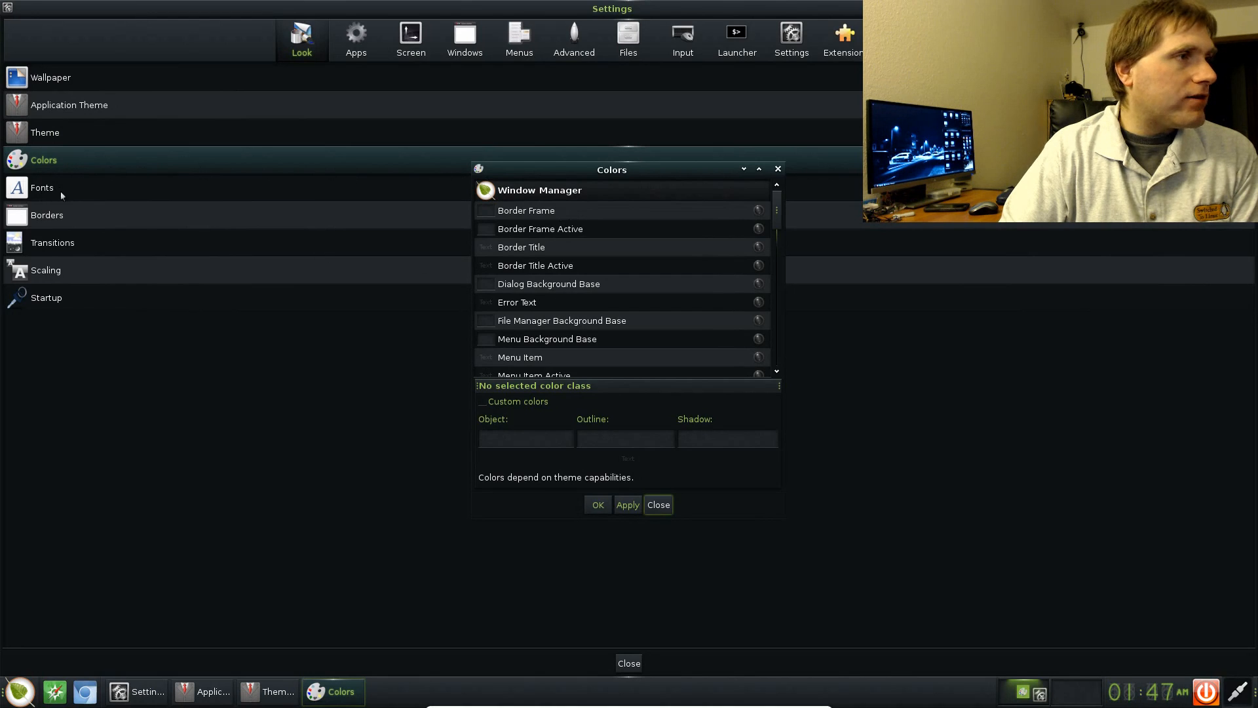
click(96, 196)
click(57, 217)
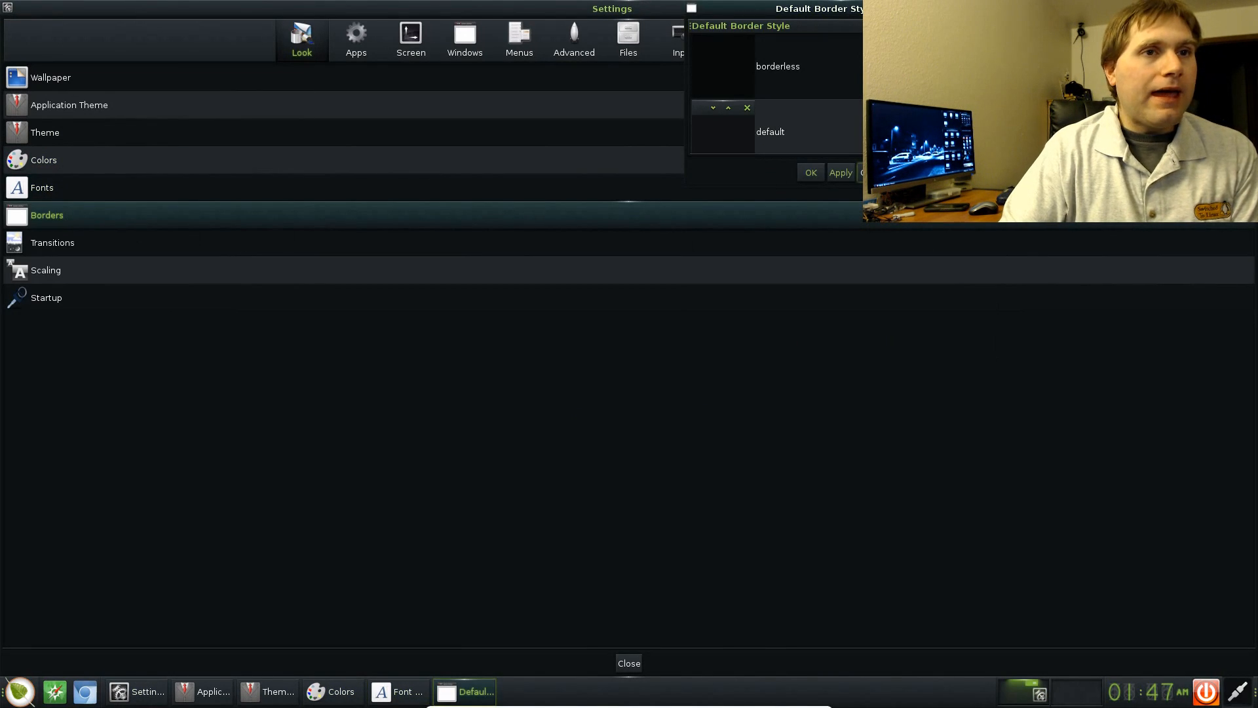
click(363, 189)
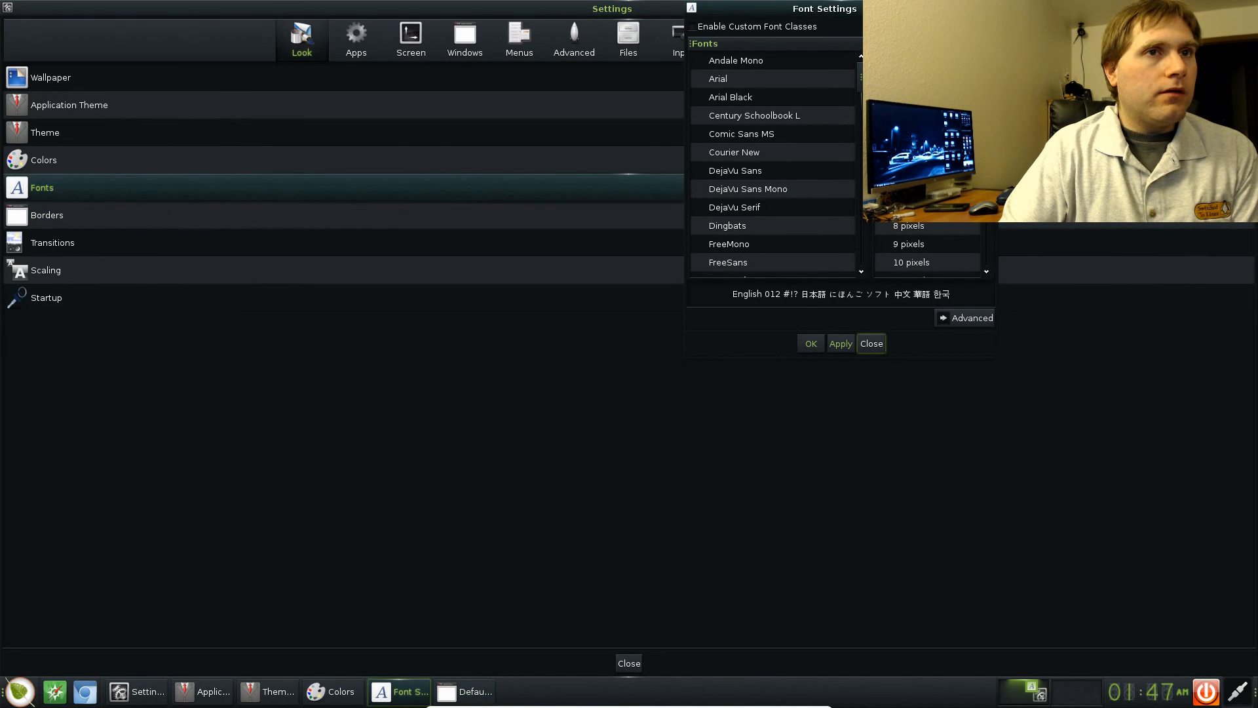
key(Escape)
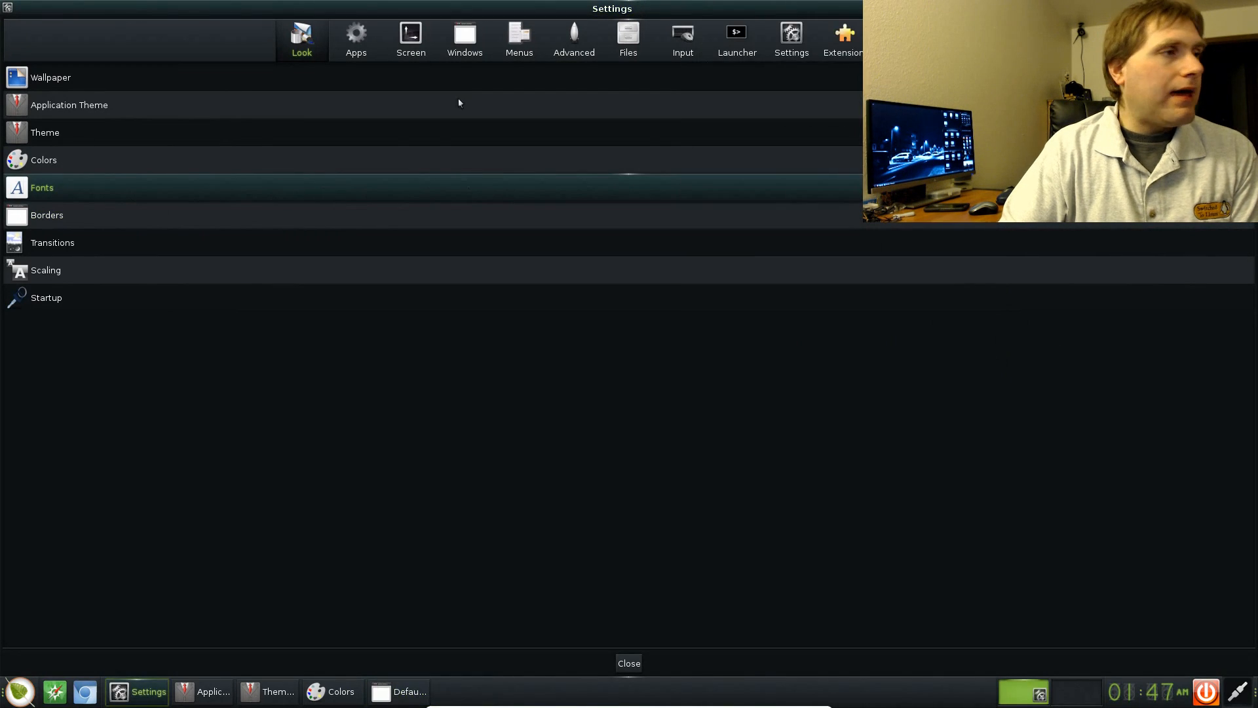
- Enlarge the Default Border Style dialog, look through the available border styles, and close it without changes
click(43, 219)
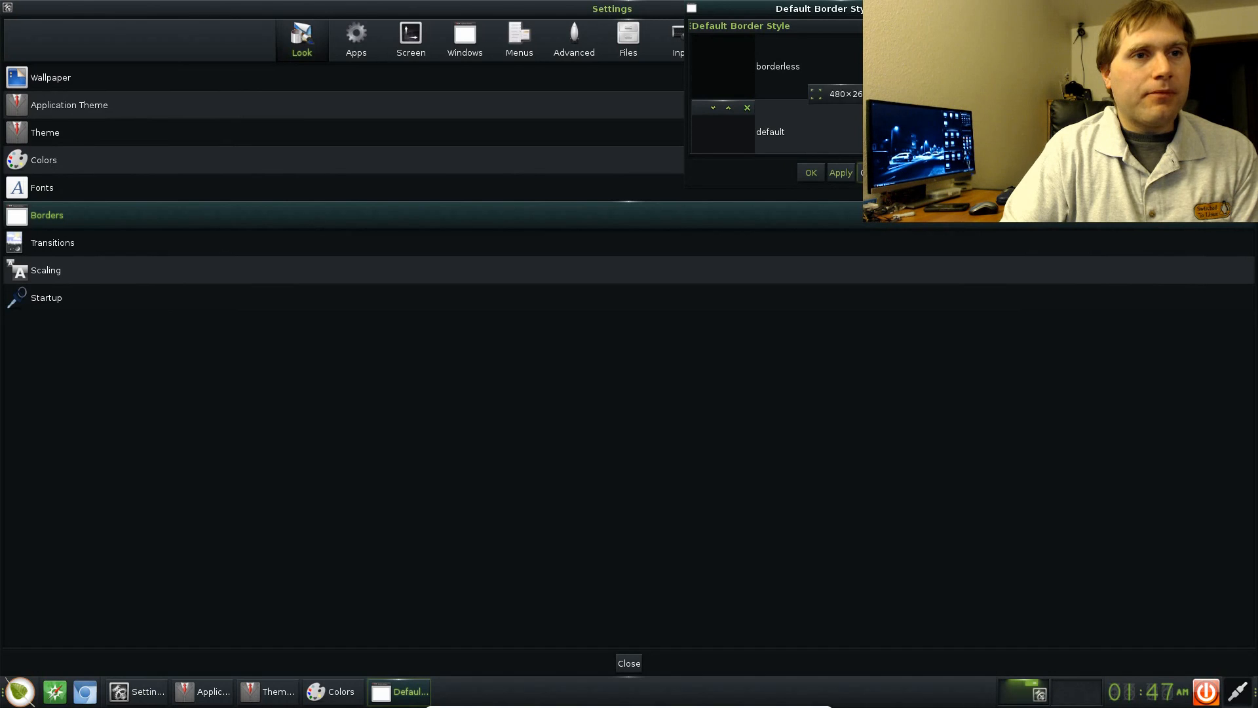
drag(872, 197, 1139, 538)
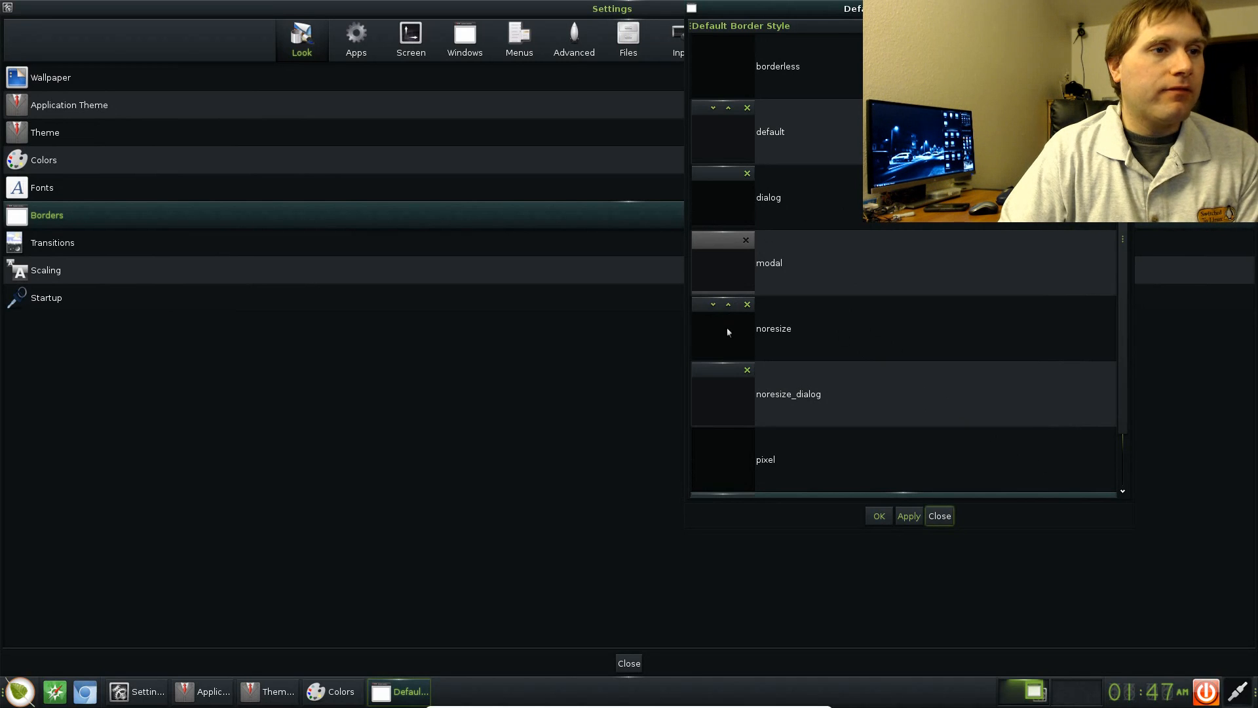
scroll(1081, 354, down, 1)
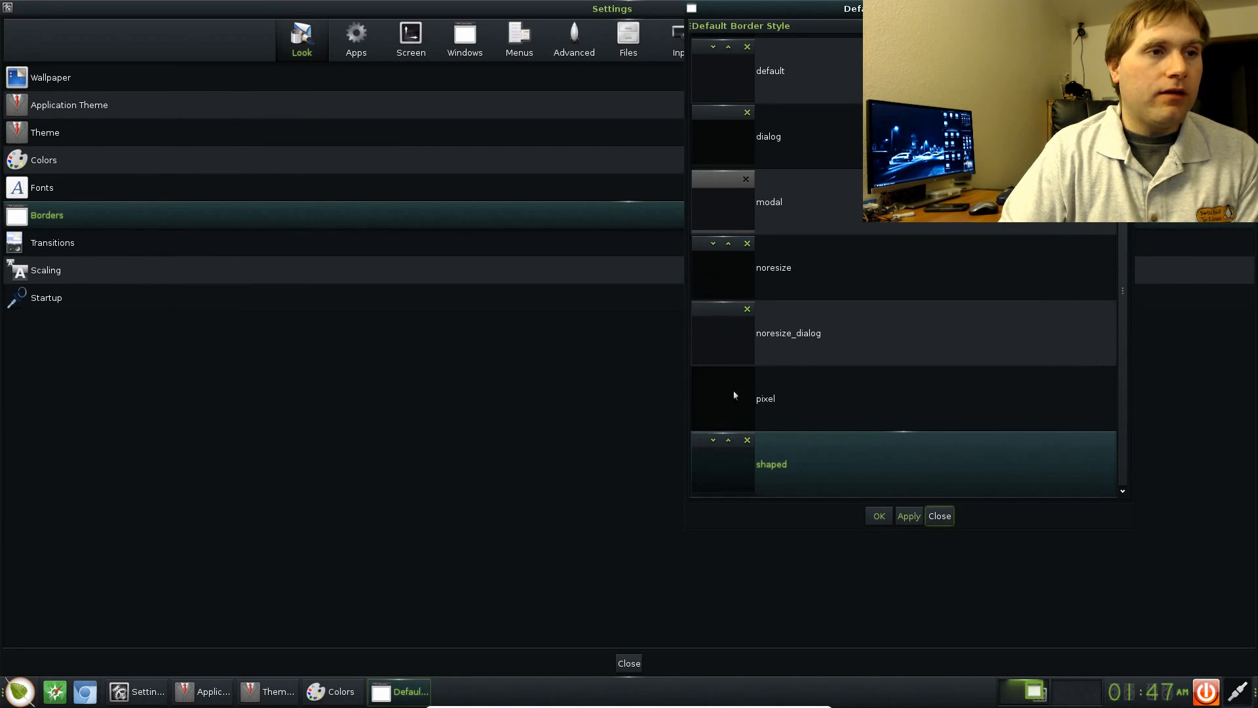
scroll(788, 368, up, 1)
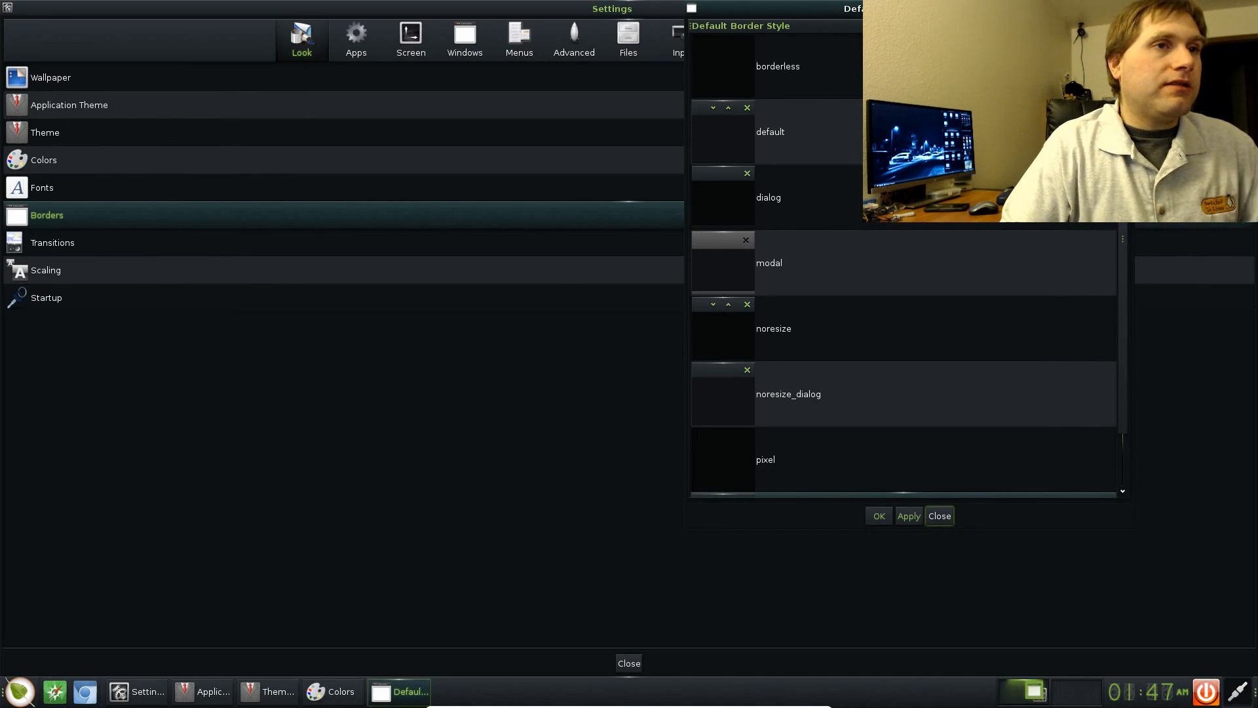
click(1124, 8)
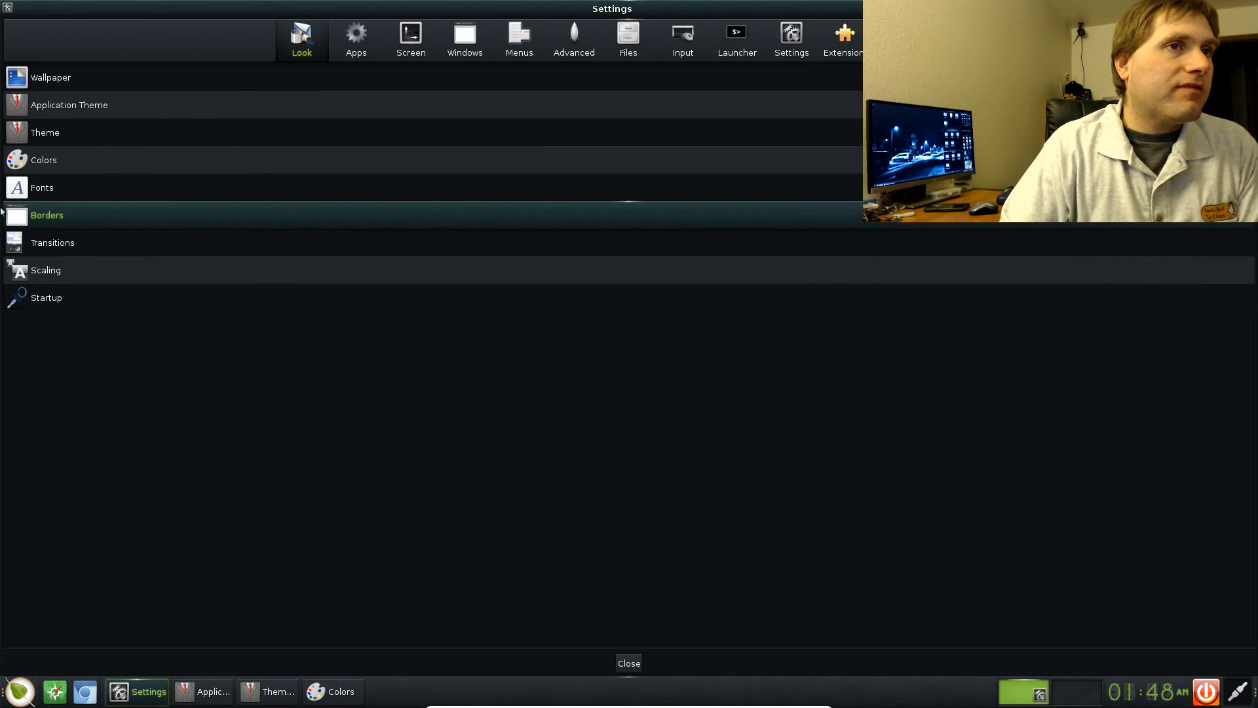
- View the Transition Settings and Scale Settings, and close the Scale Settings dialog without changes
click(52, 243)
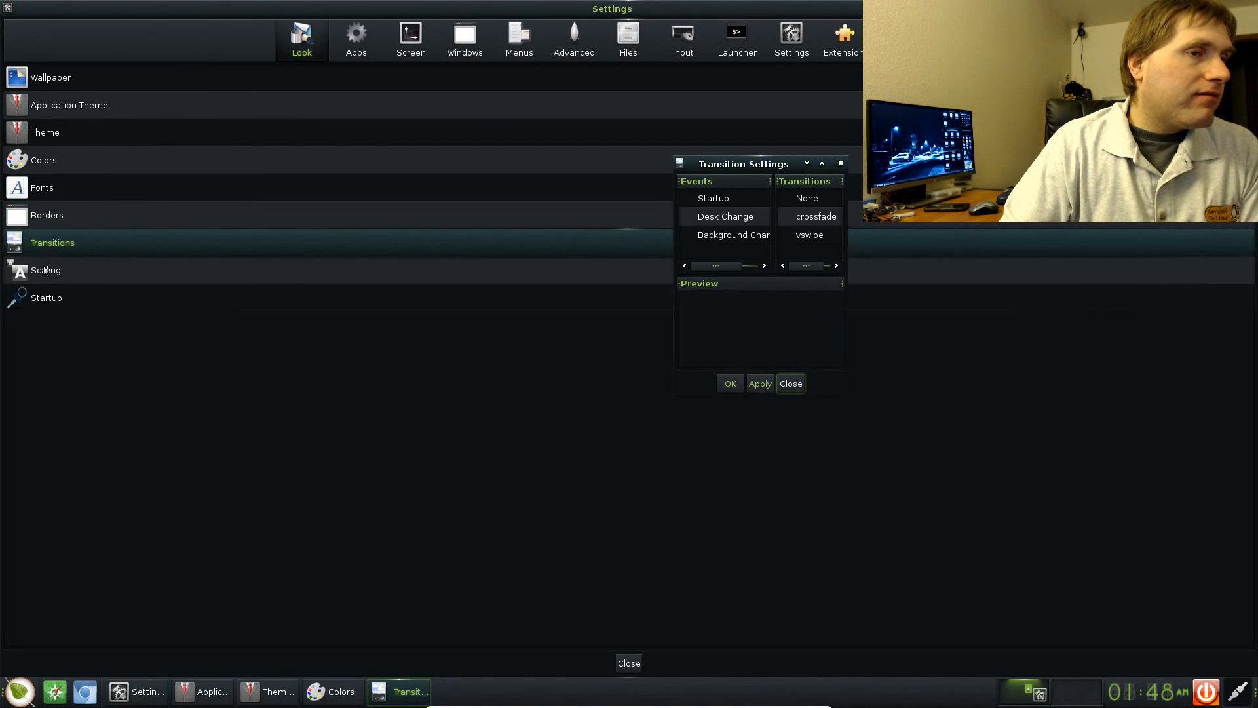
click(45, 273)
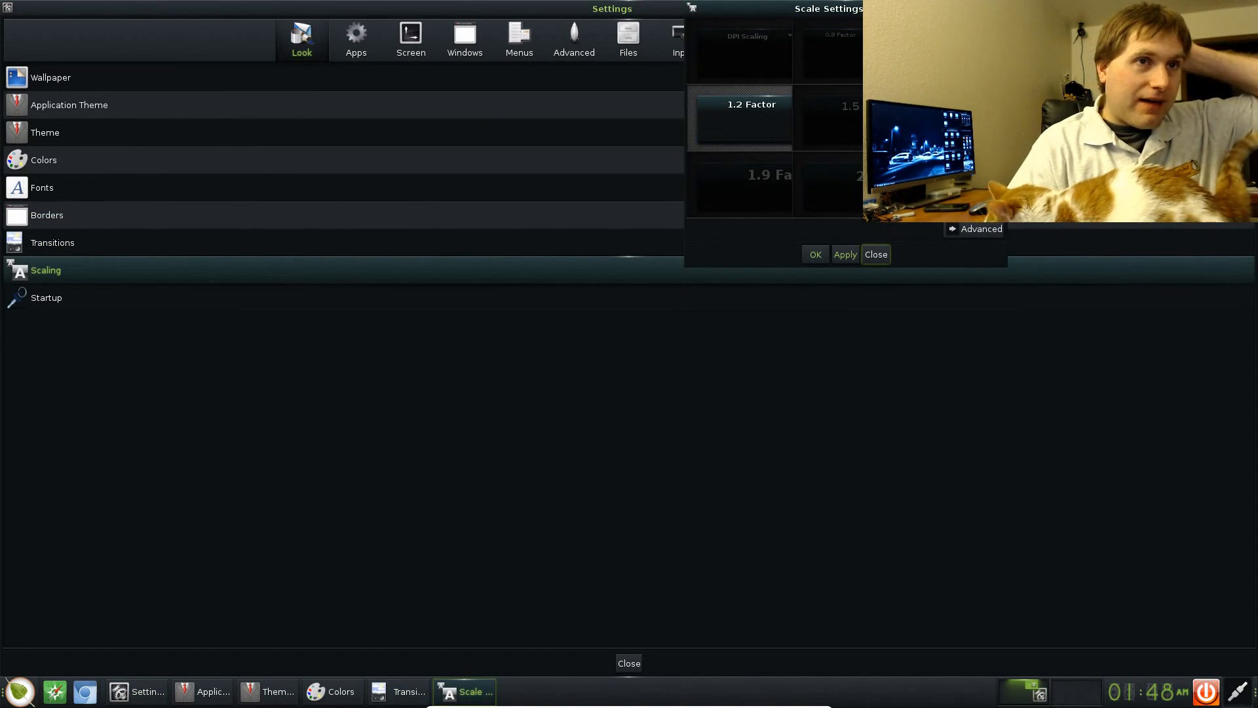
click(1000, 9)
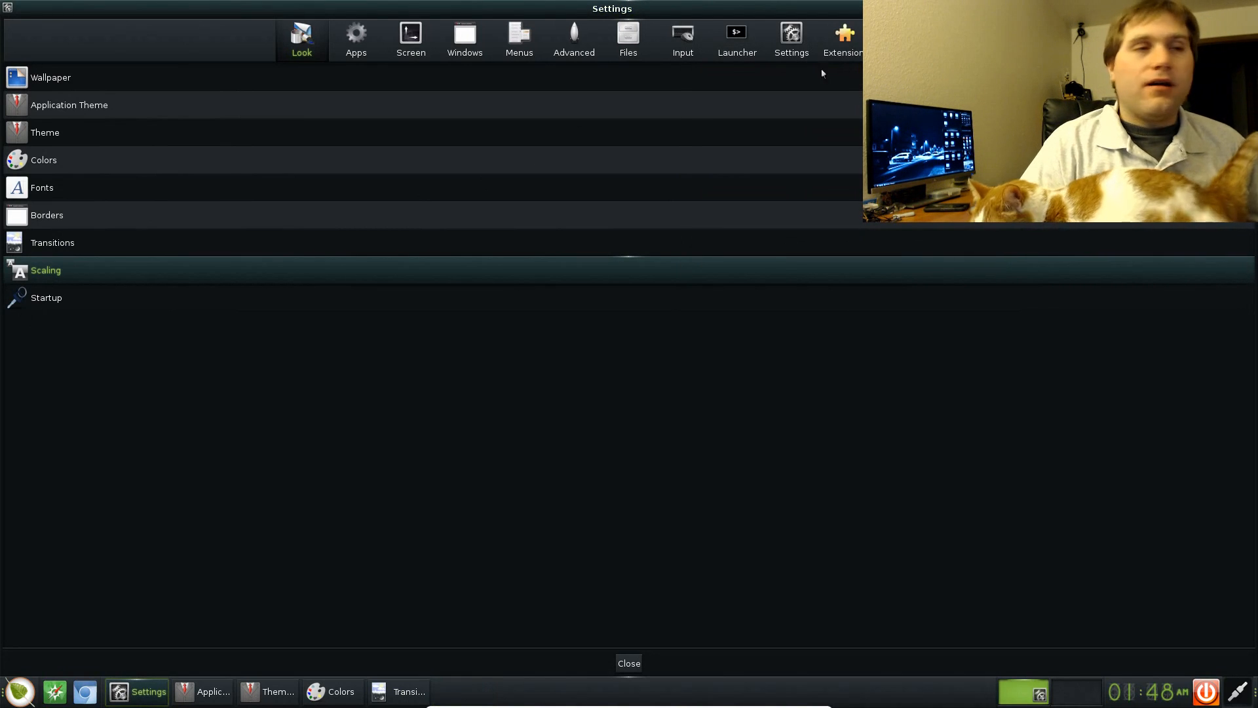
- Look through the Apps, Windows, Menus and Advanced categories of the settings
click(354, 37)
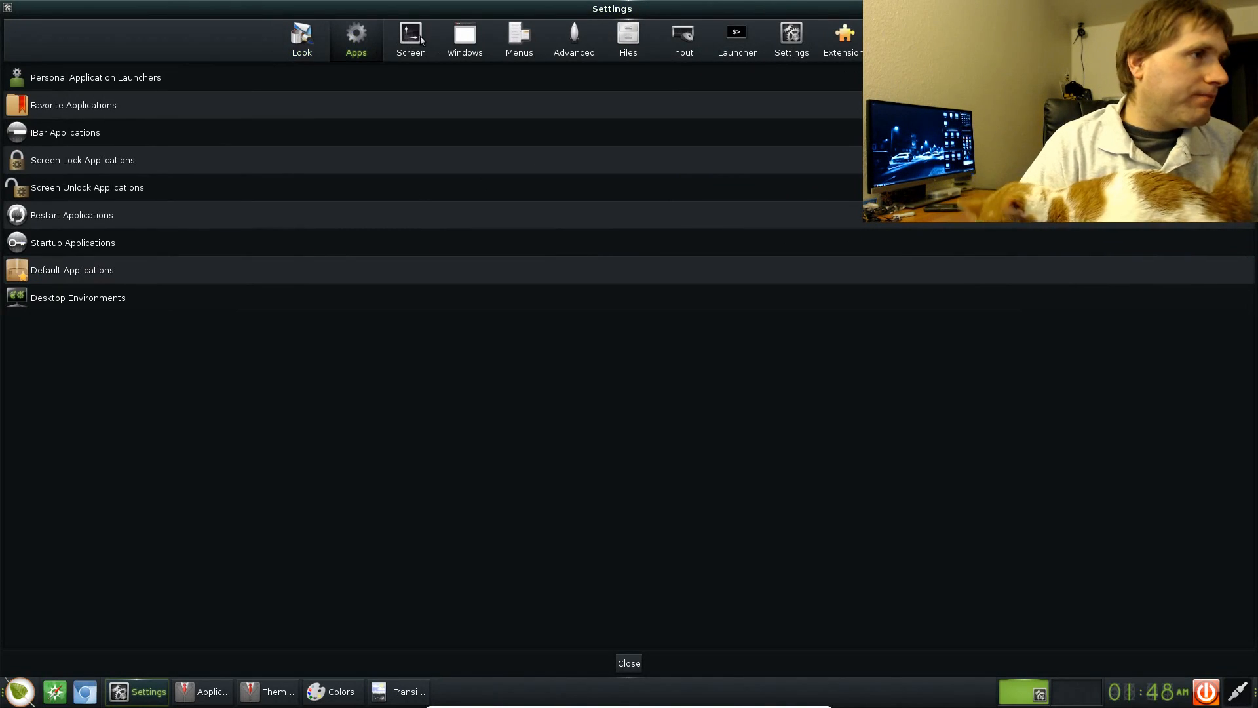
click(459, 42)
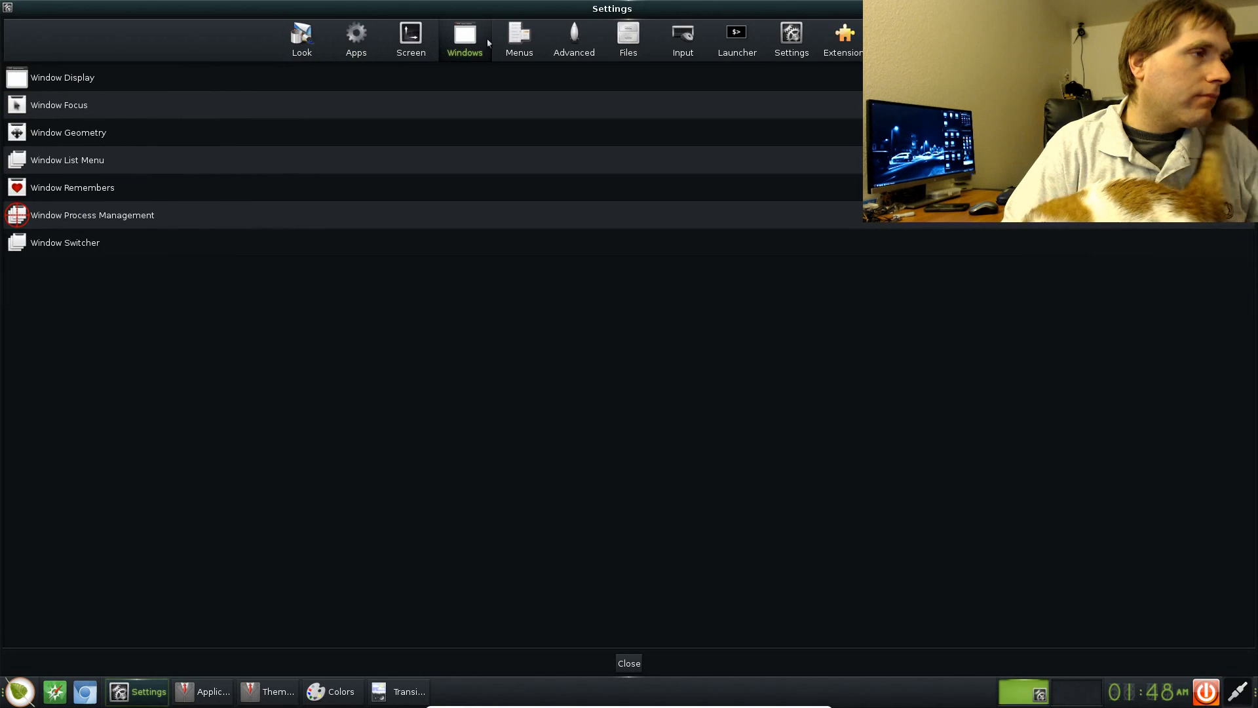
click(508, 41)
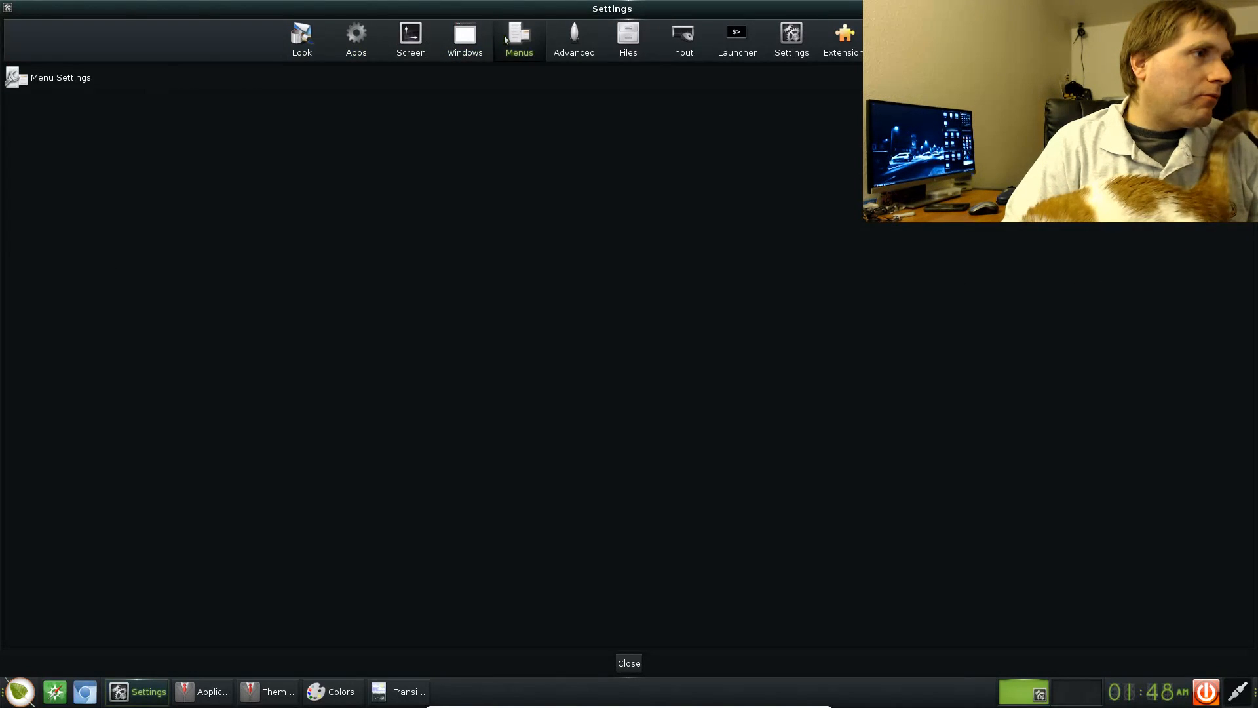
click(563, 43)
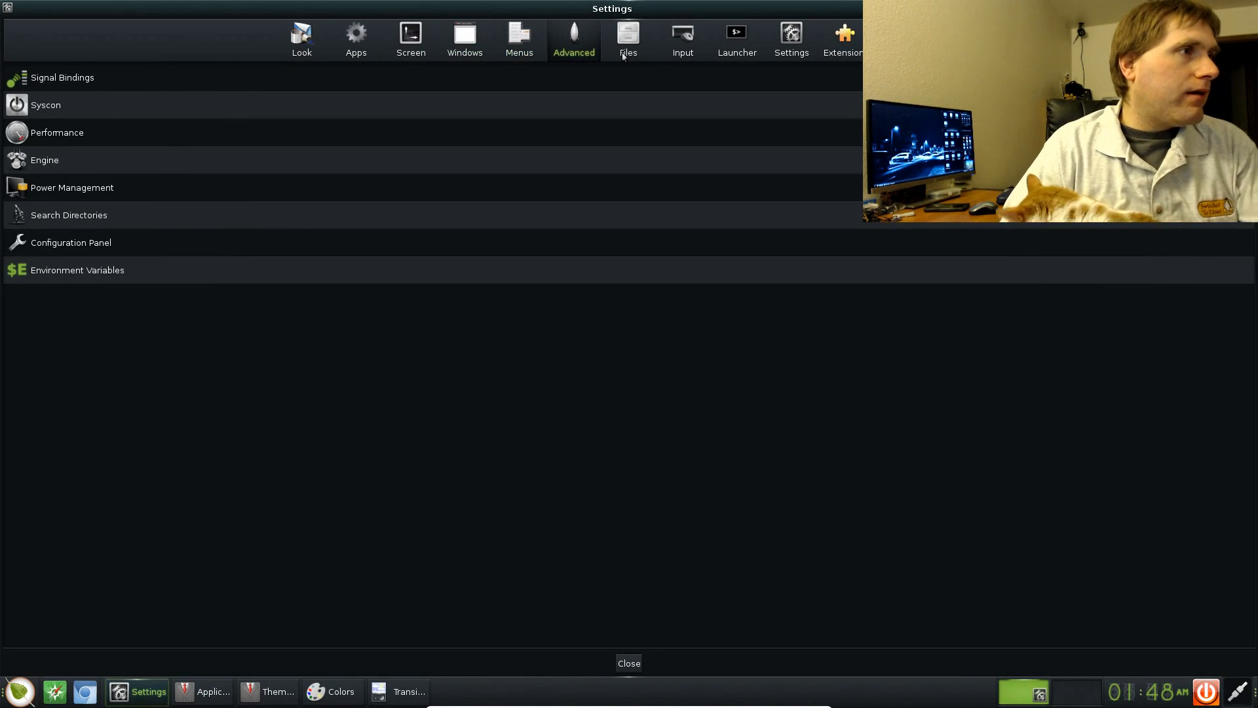
- Open the Wallpaper and Application Theme settings under Look, widen the Application Theme dialog, and view its GTK and icon themes
click(312, 54)
click(146, 84)
click(143, 105)
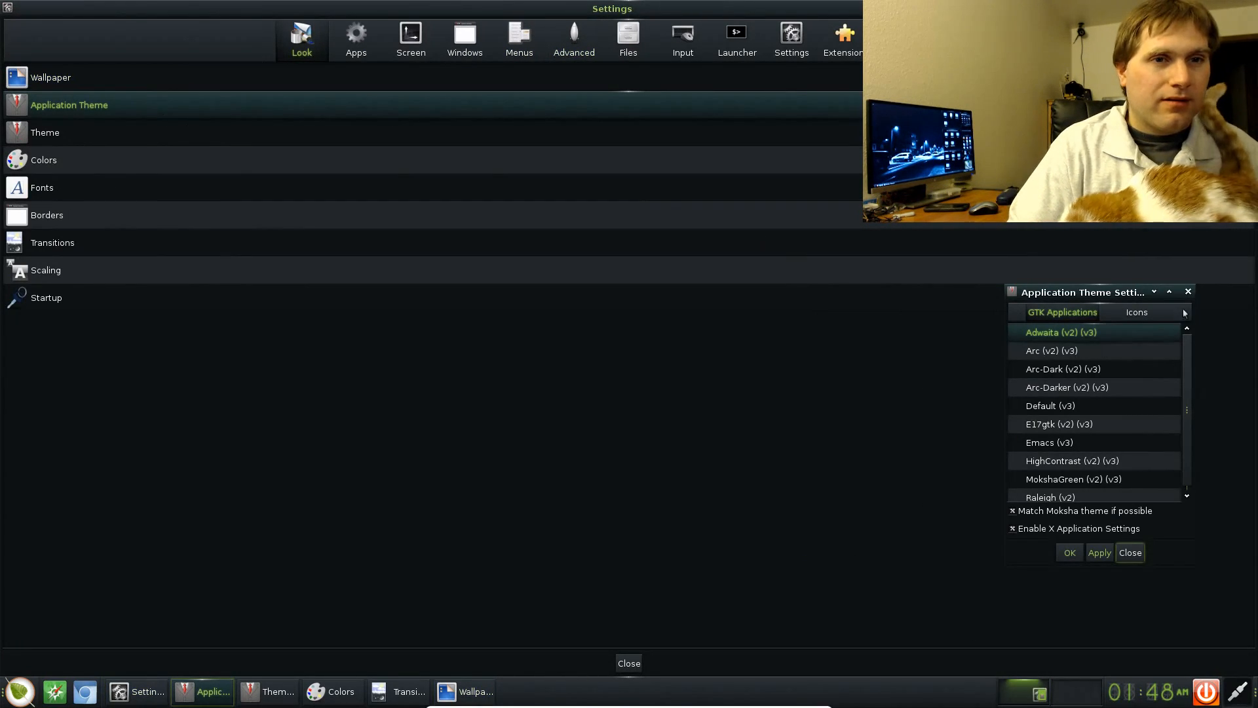
click(1152, 317)
drag(1014, 300, 579, 332)
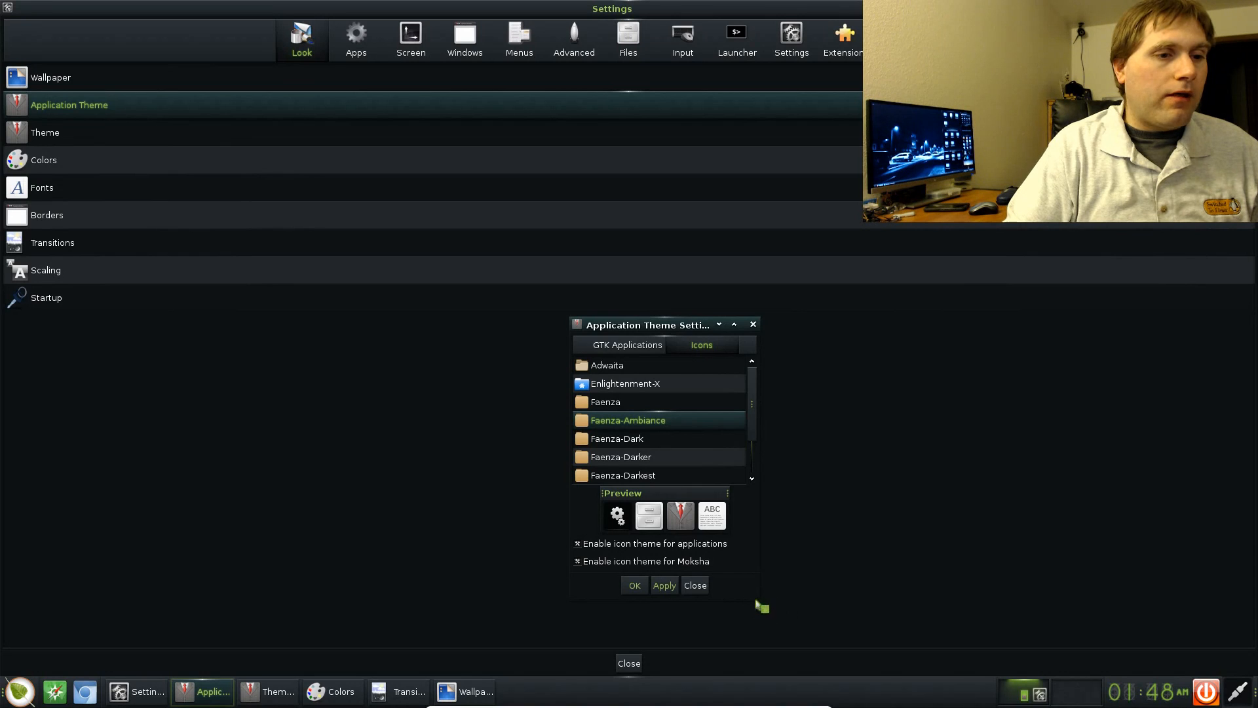
drag(757, 603, 1031, 582)
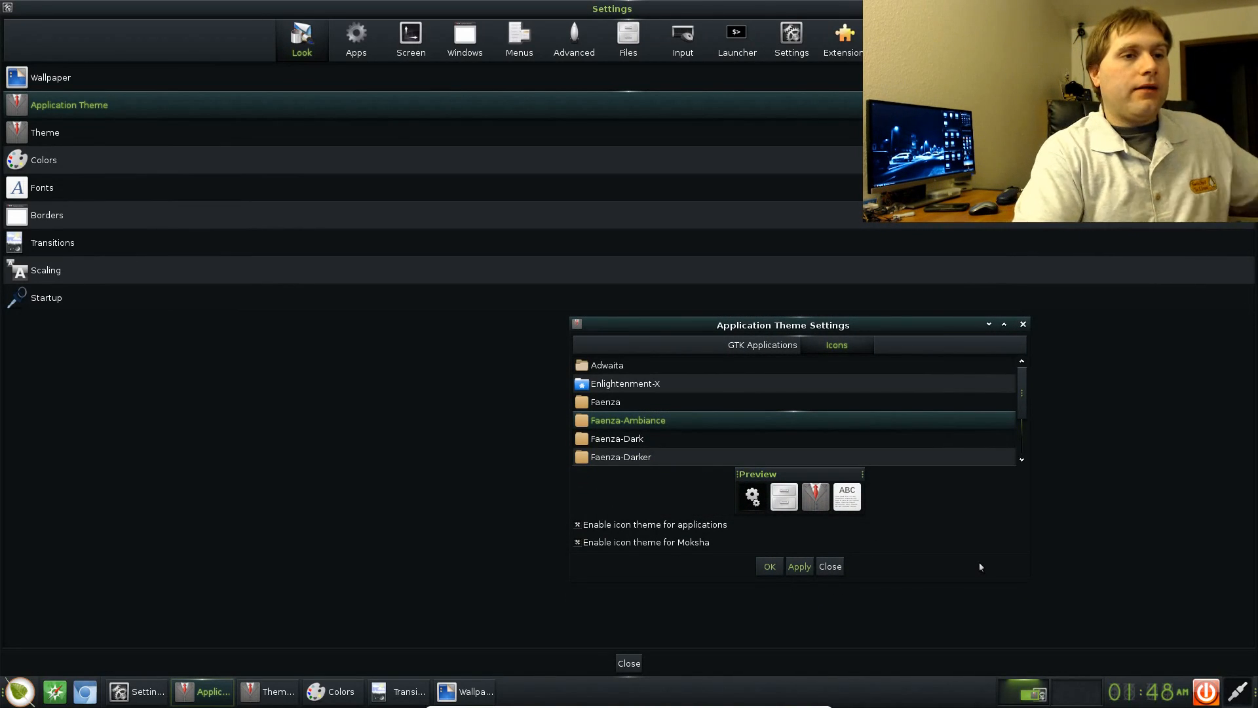
click(778, 354)
click(841, 346)
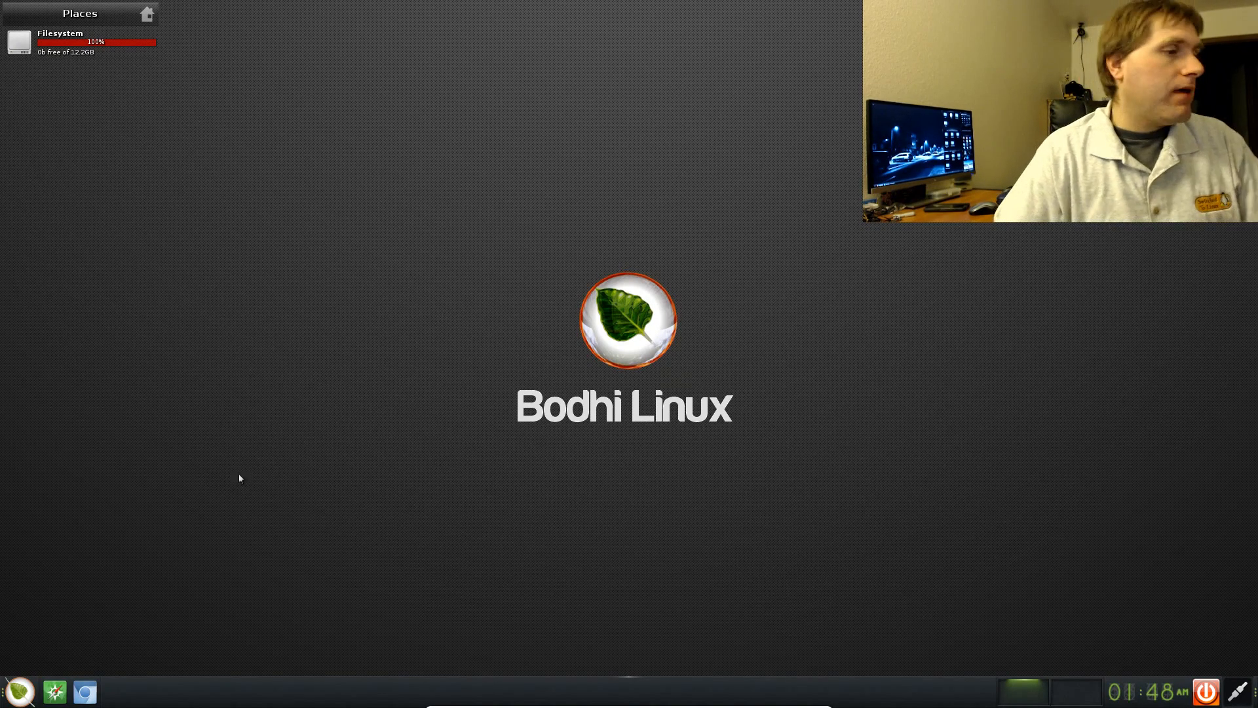
- Reopen the Settings Panel, bring up the Application Theme settings and place them beside it, closing the Theme Selector
click(20, 691)
mouse_move(55, 642)
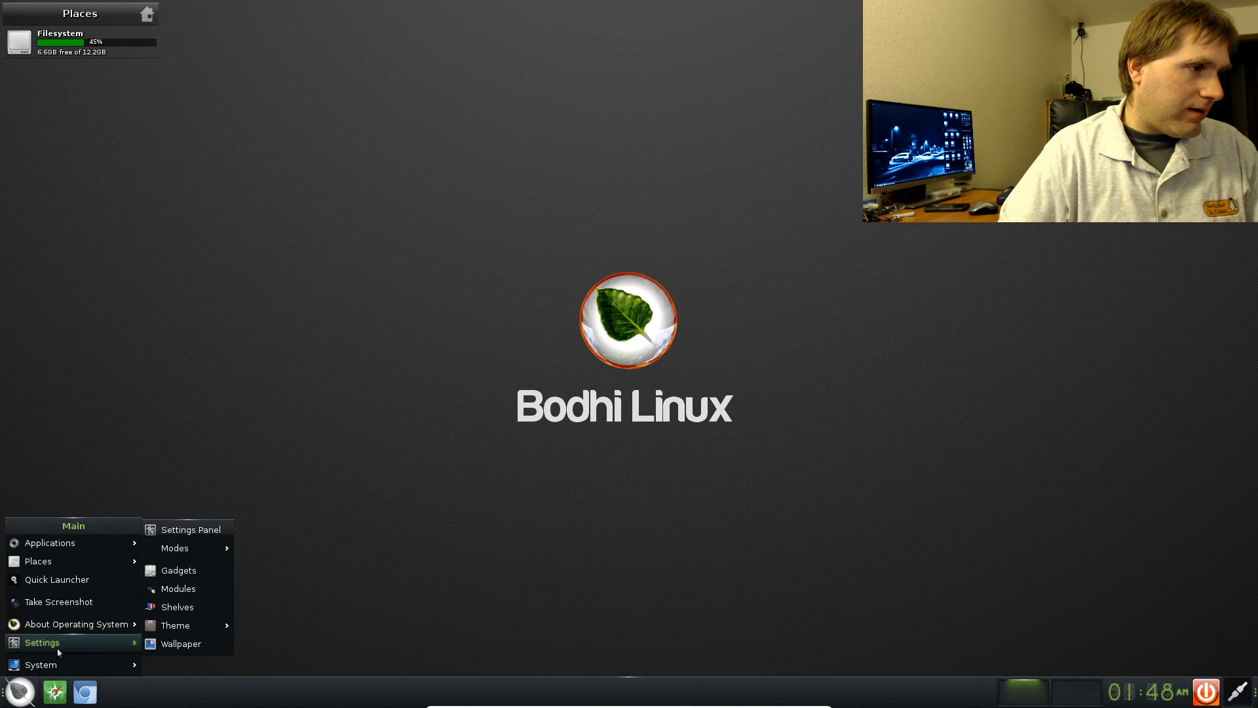
click(191, 529)
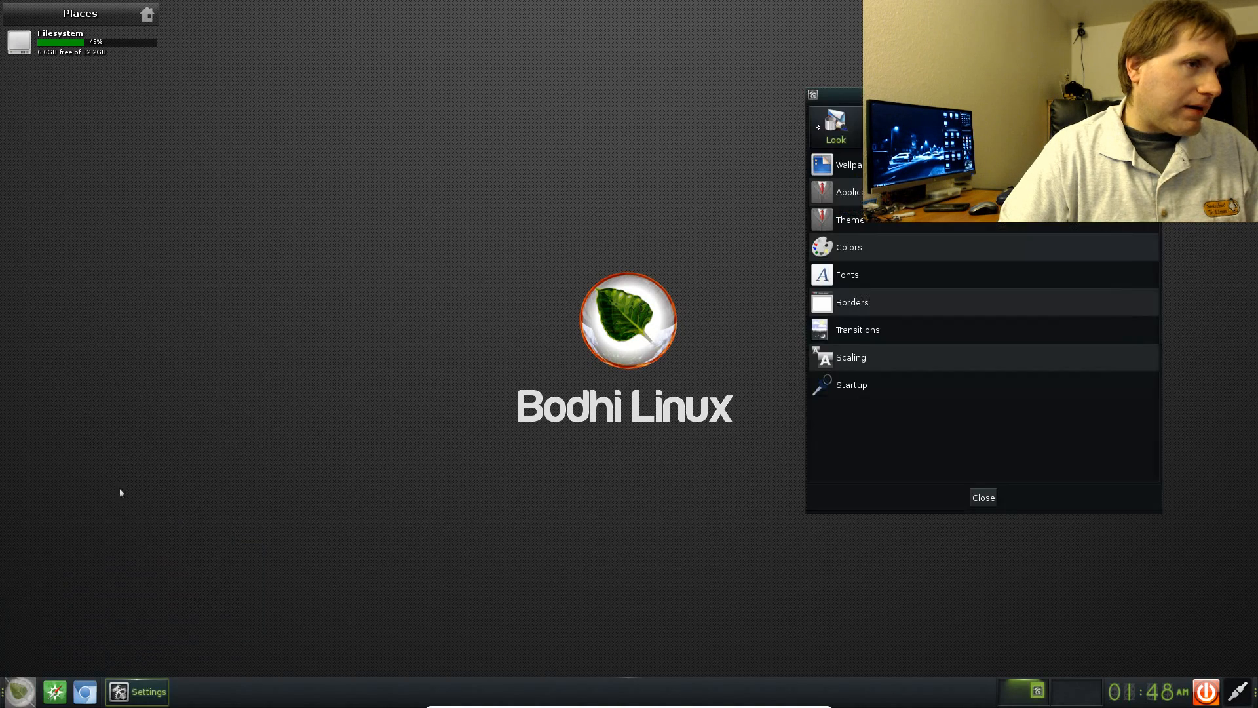
click(867, 193)
click(862, 222)
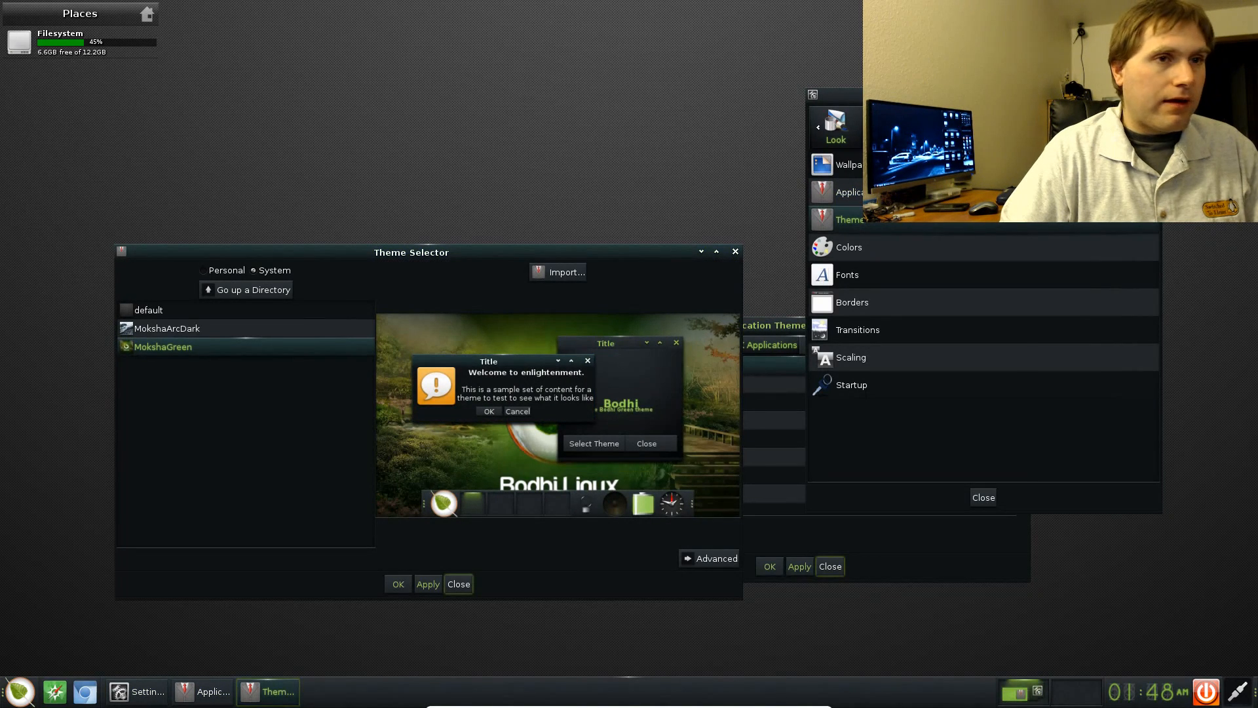
click(885, 193)
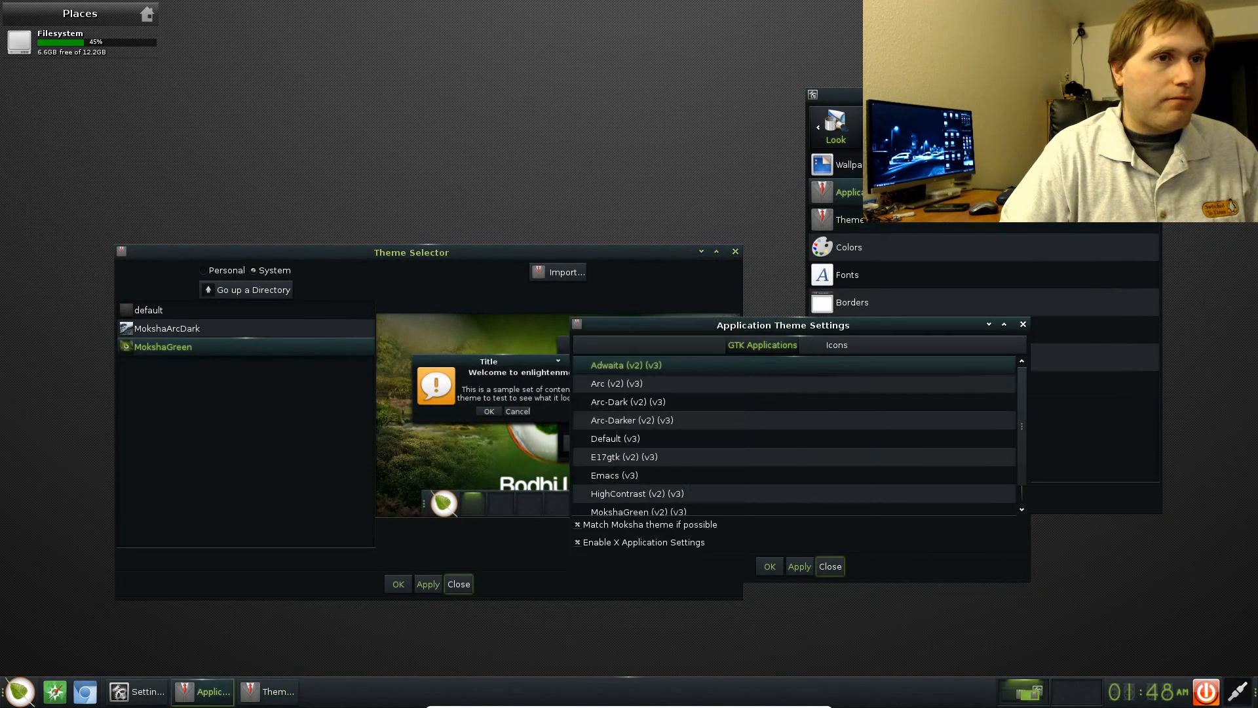
click(735, 252)
drag(768, 325, 489, 284)
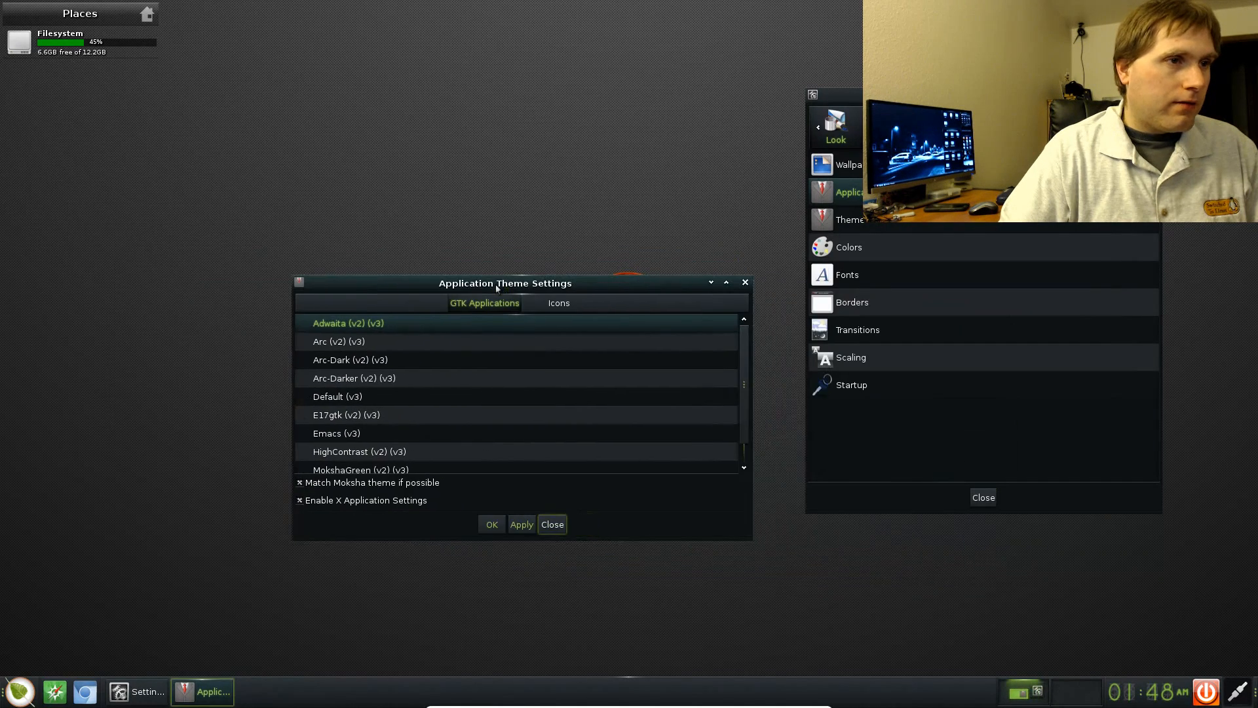
- Try out the Enlightenment-X icon theme and the Adwaita icon theme by applying each one
click(534, 305)
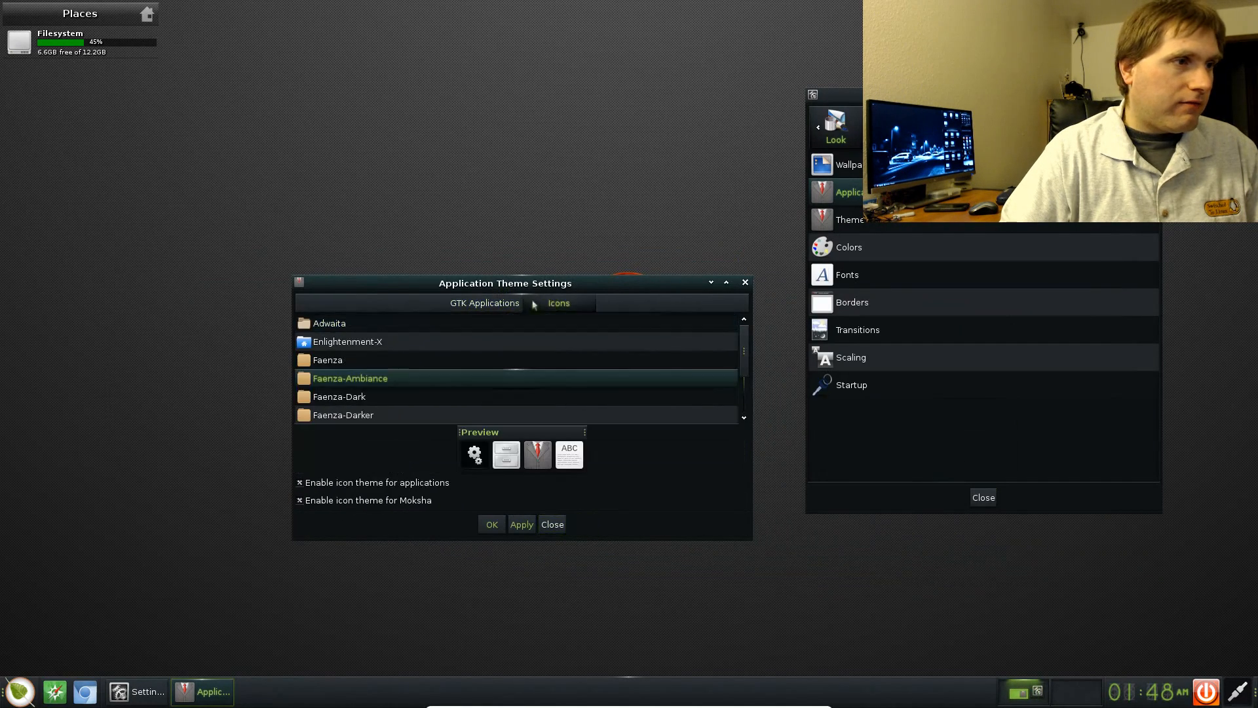
click(371, 346)
click(525, 528)
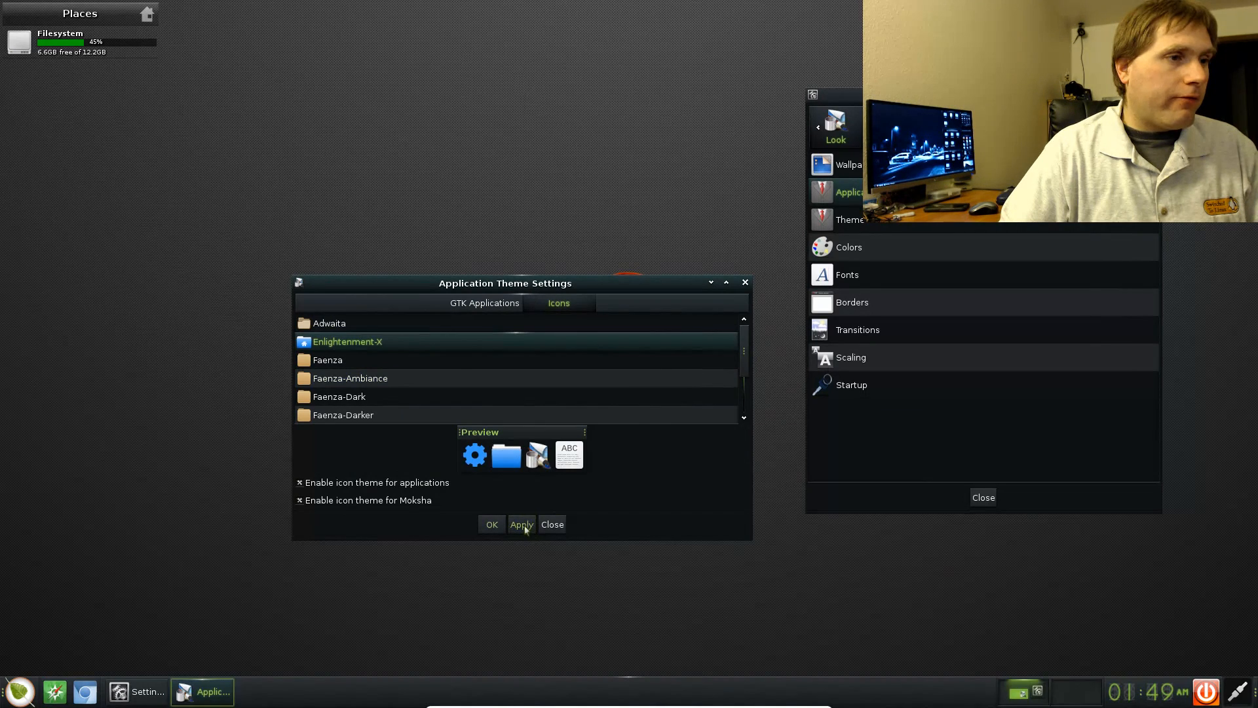
click(340, 322)
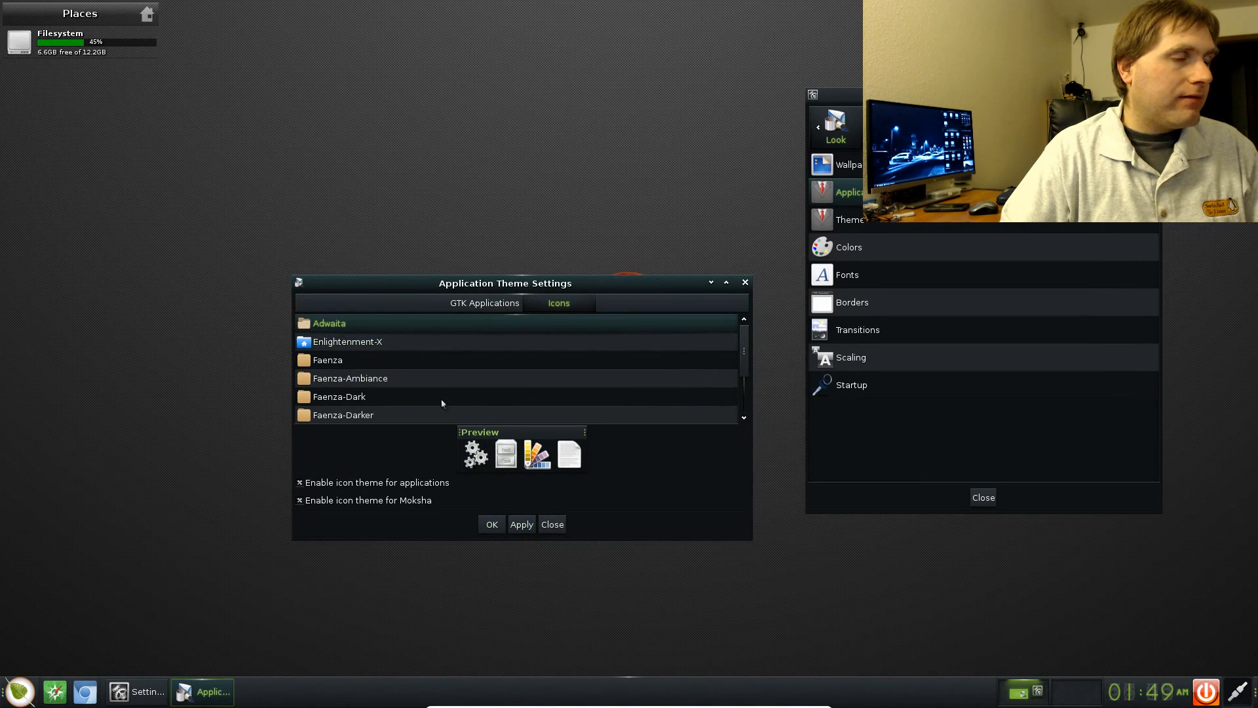
click(534, 523)
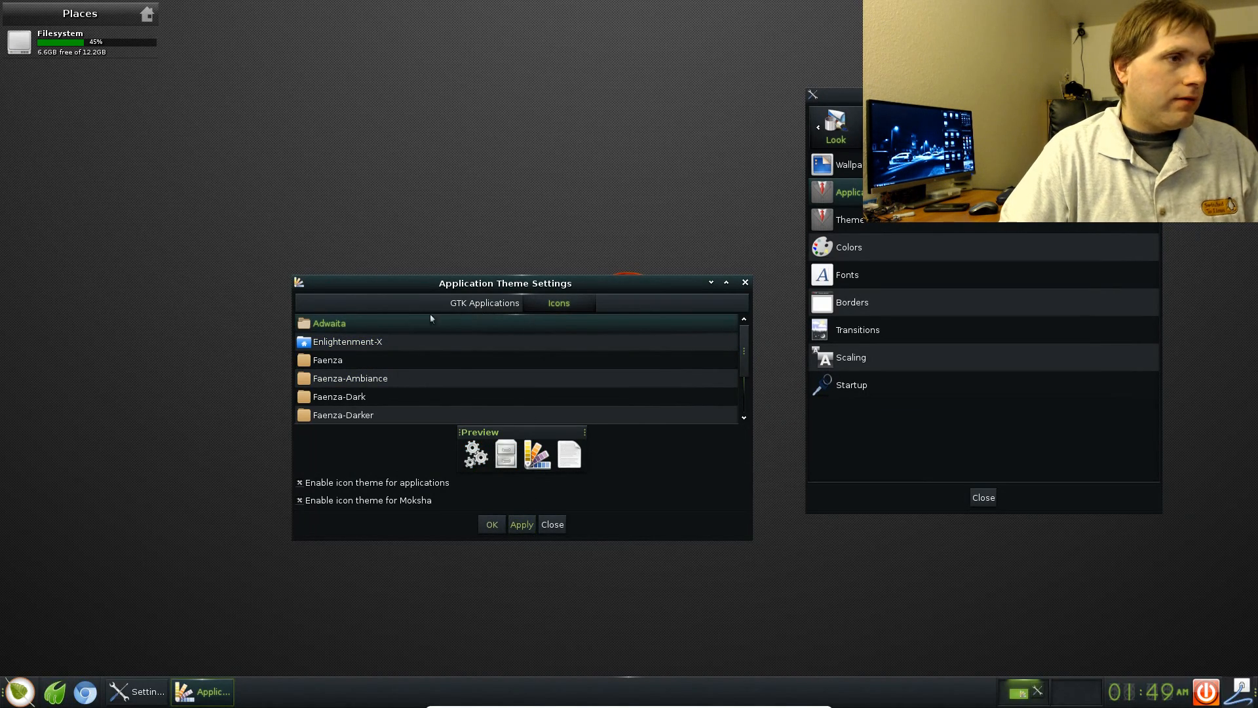
- Preview the Faenza icon theme variants, and apply Faenza-Darker and Faenza-Darkest in turn
scroll(380, 386, down, 3)
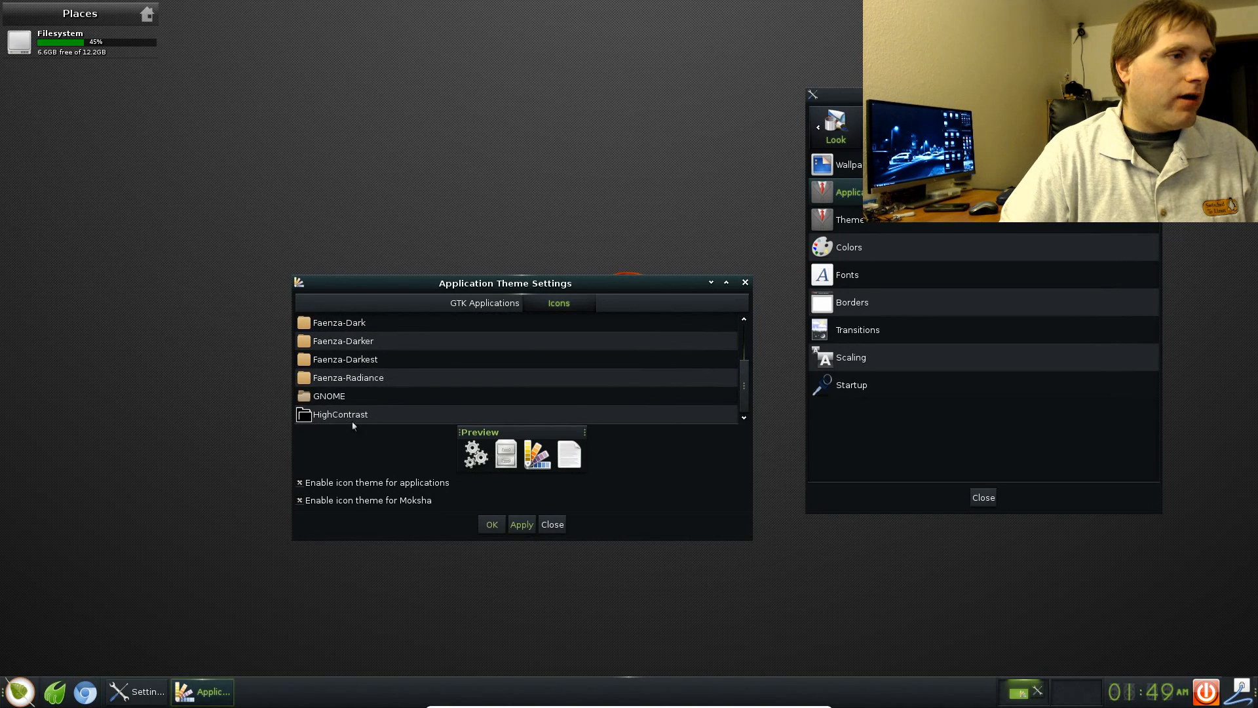
click(381, 378)
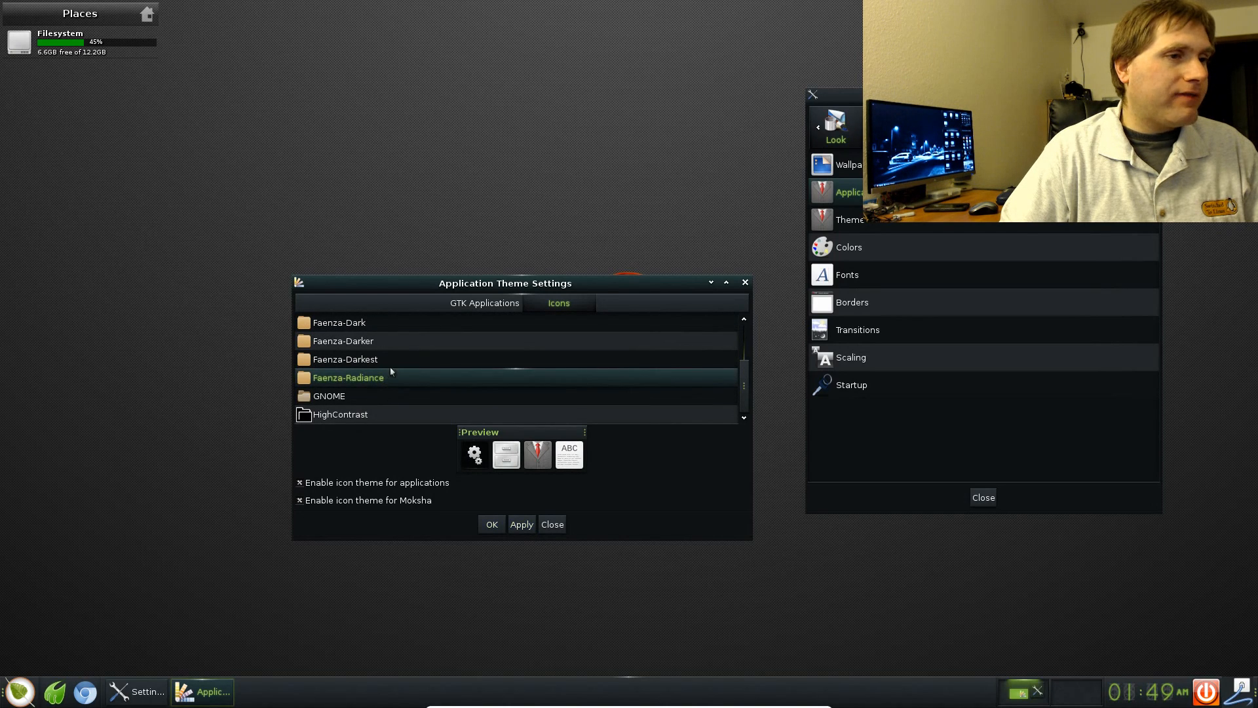
click(394, 362)
click(393, 342)
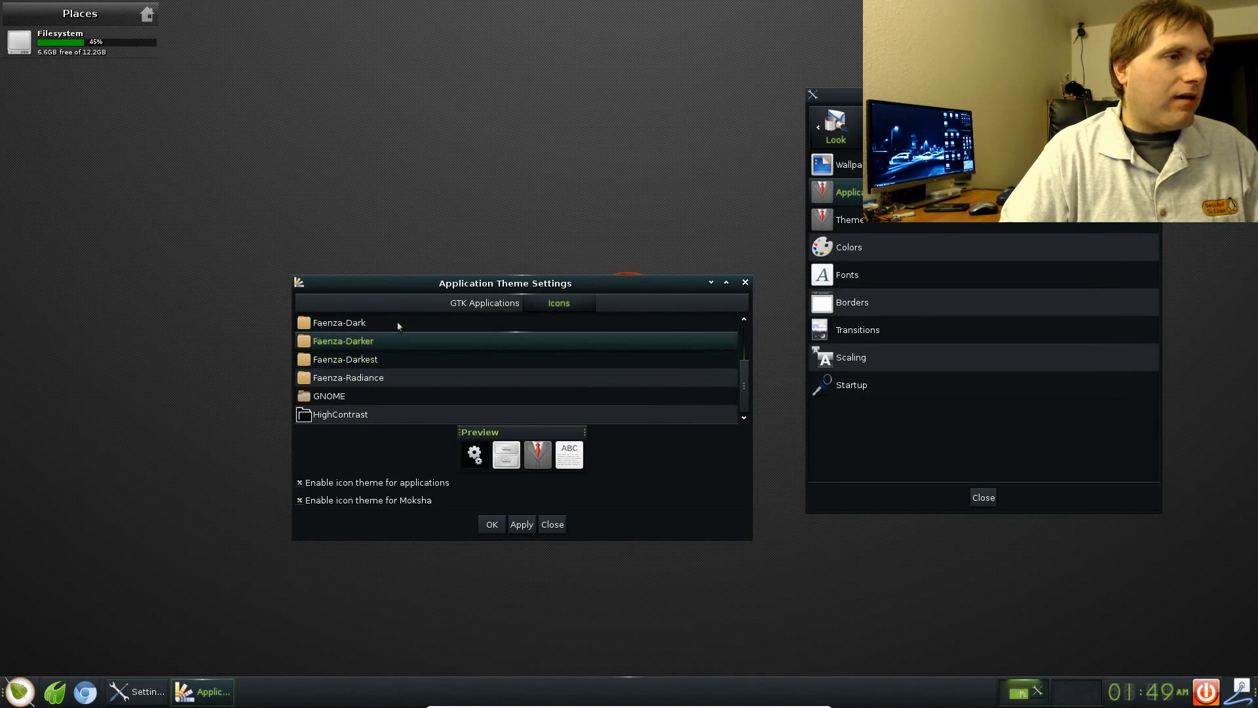
click(402, 324)
click(408, 342)
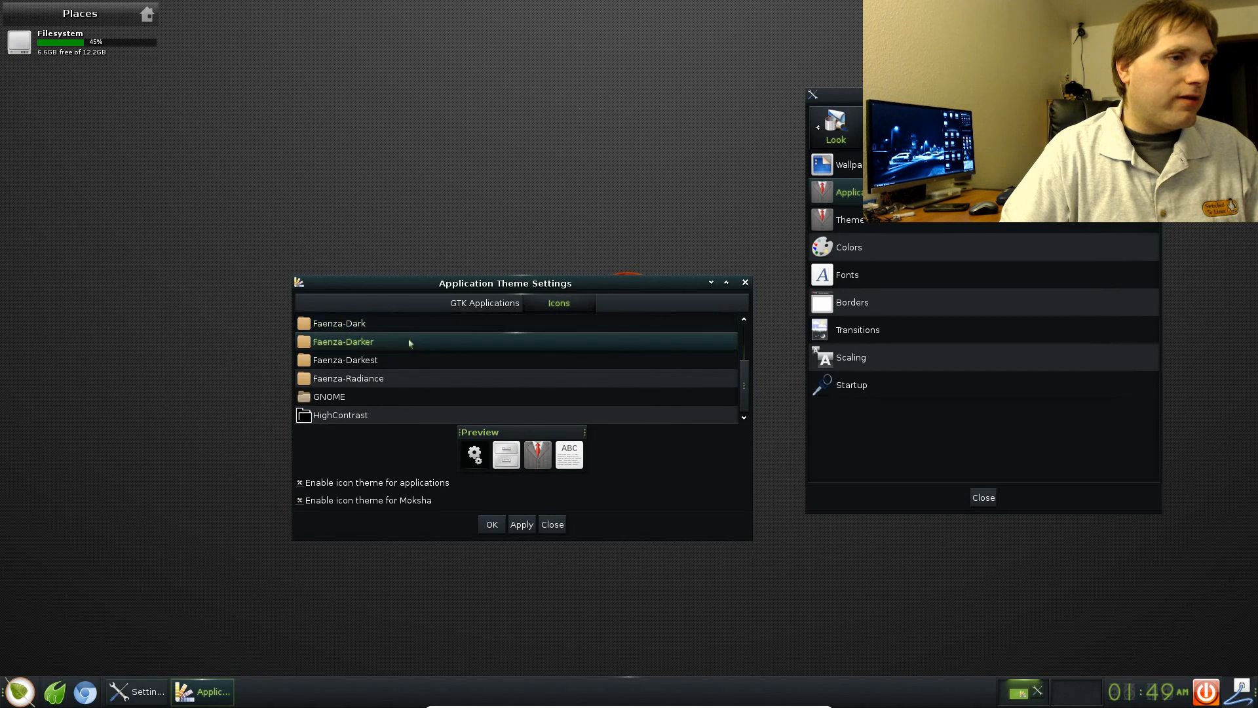
click(520, 525)
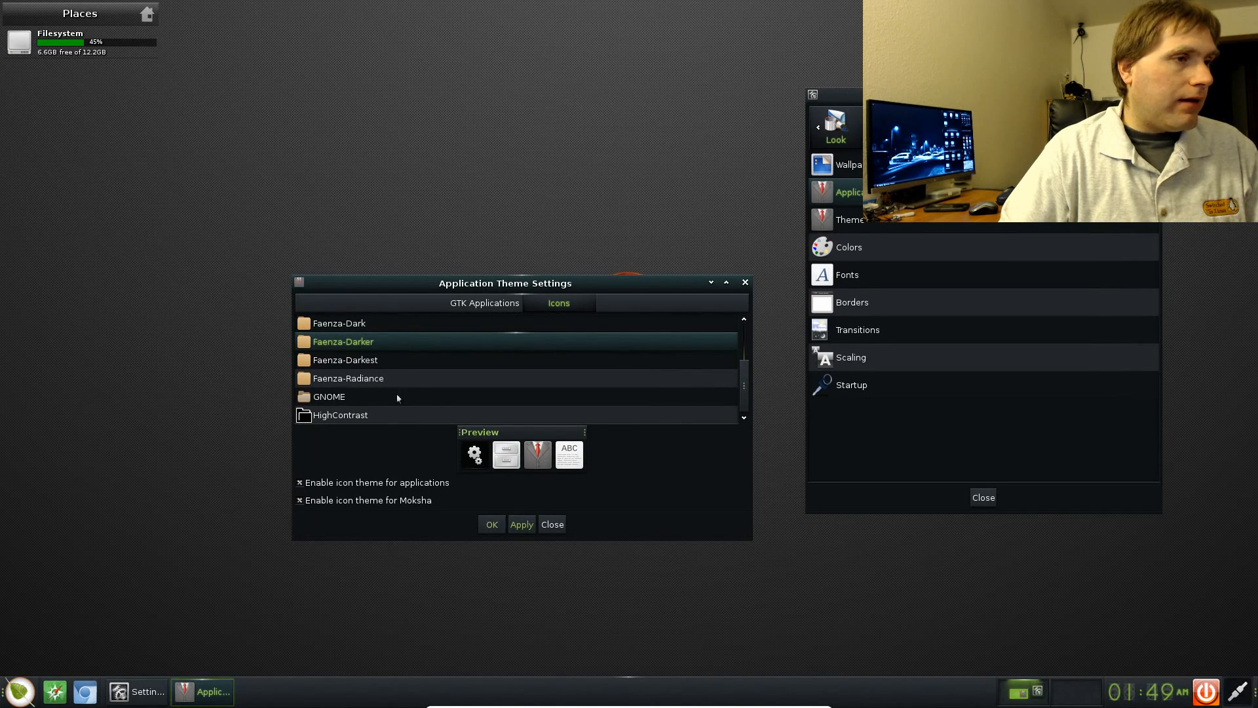
click(413, 359)
click(521, 525)
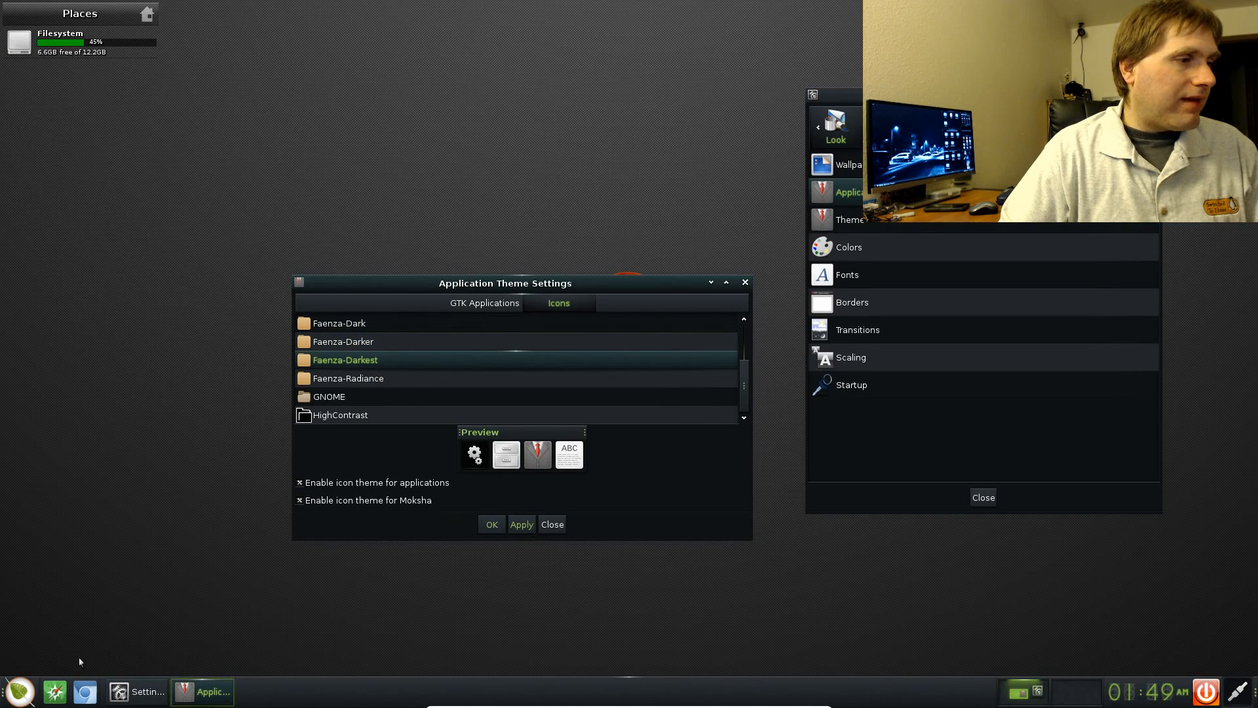
- Apply the Adwaita icon theme, and close the Application Theme Settings and Settings windows
click(374, 396)
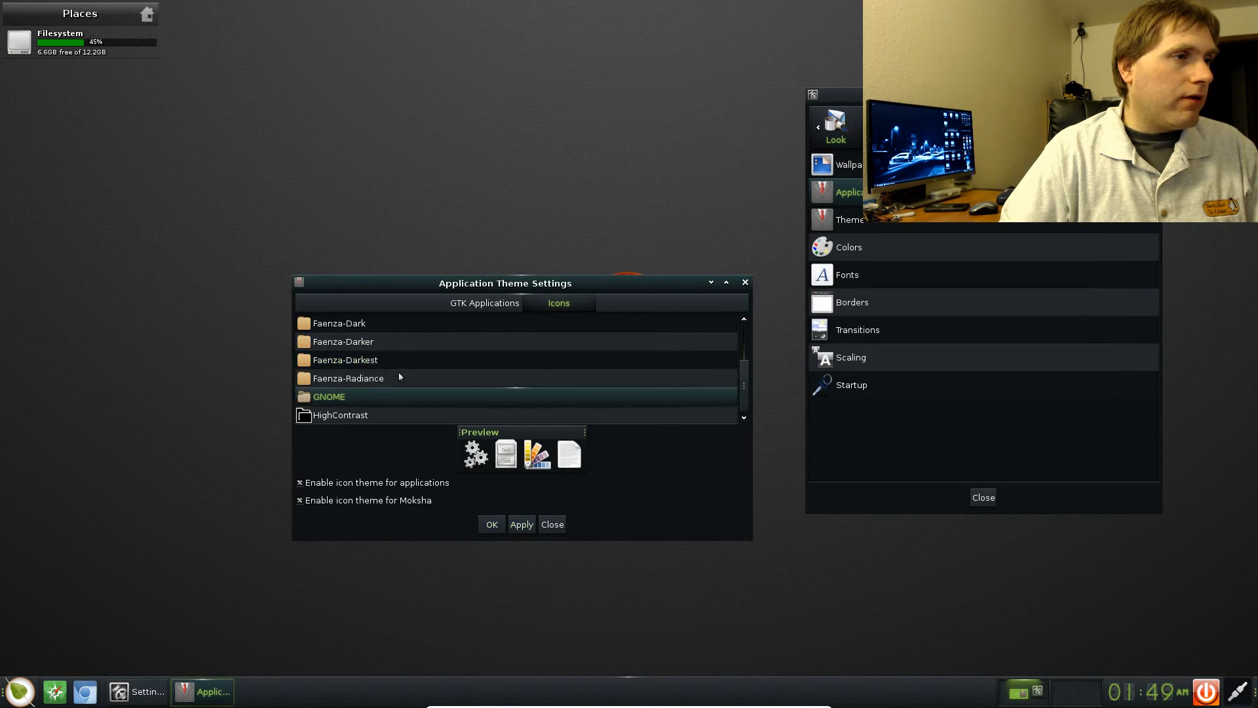
scroll(347, 331, up, 2)
click(344, 327)
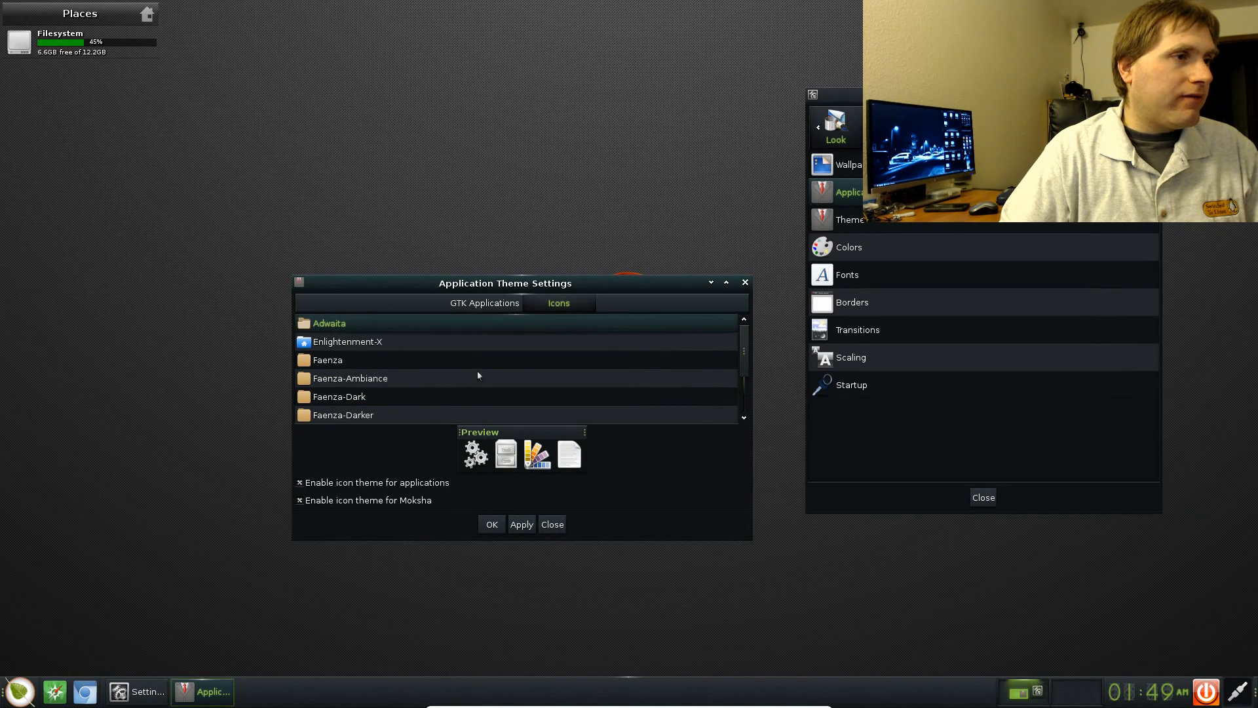
click(522, 524)
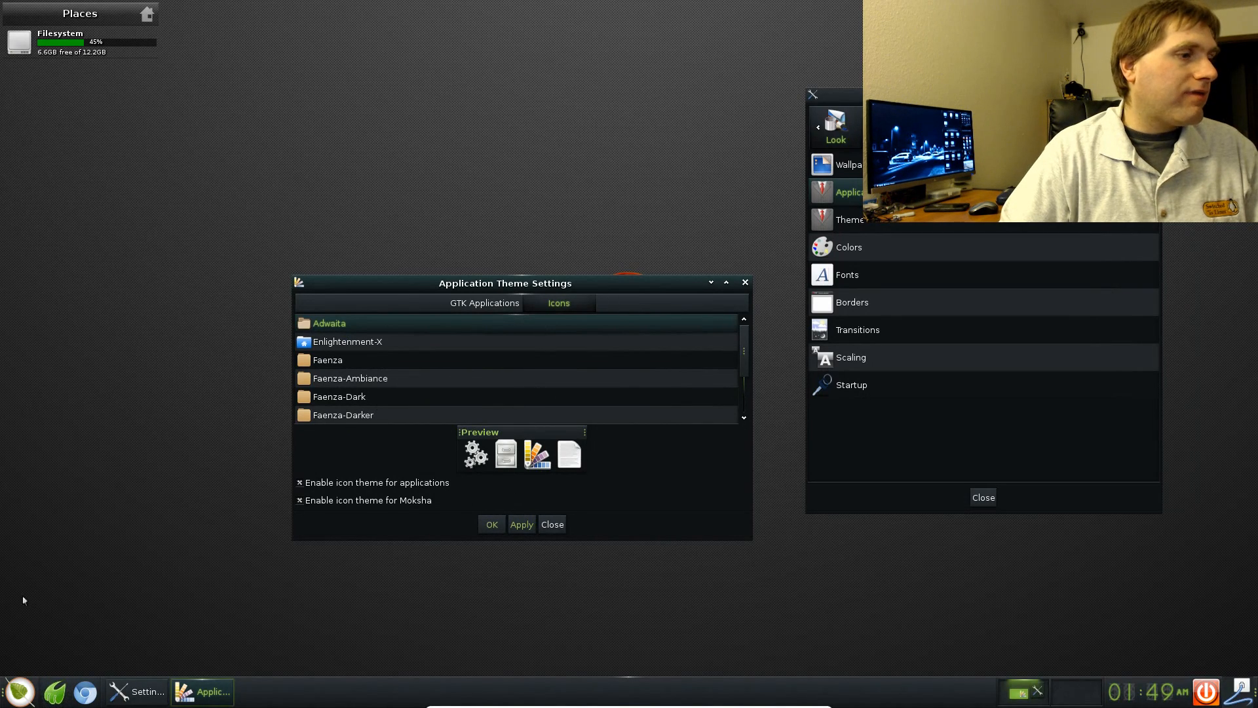
click(745, 283)
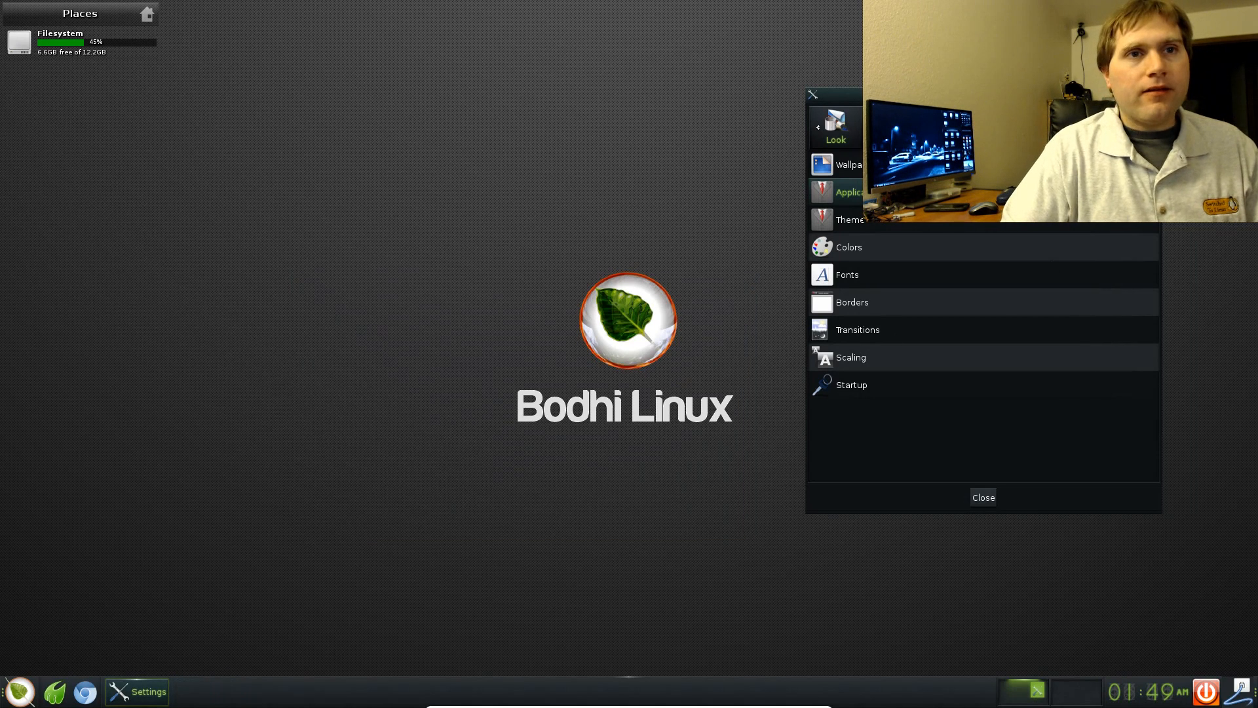
click(1155, 95)
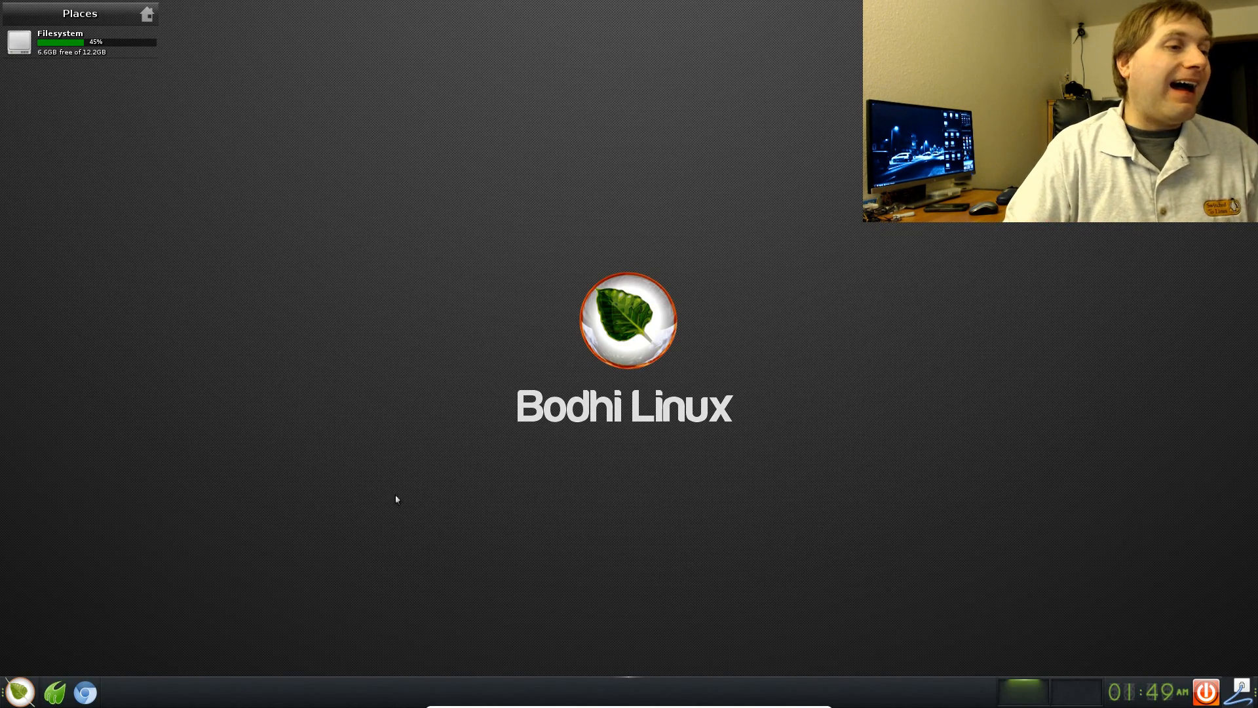
- View the home folder in the file manager, moving its window away from the screen corner, and close it
click(147, 16)
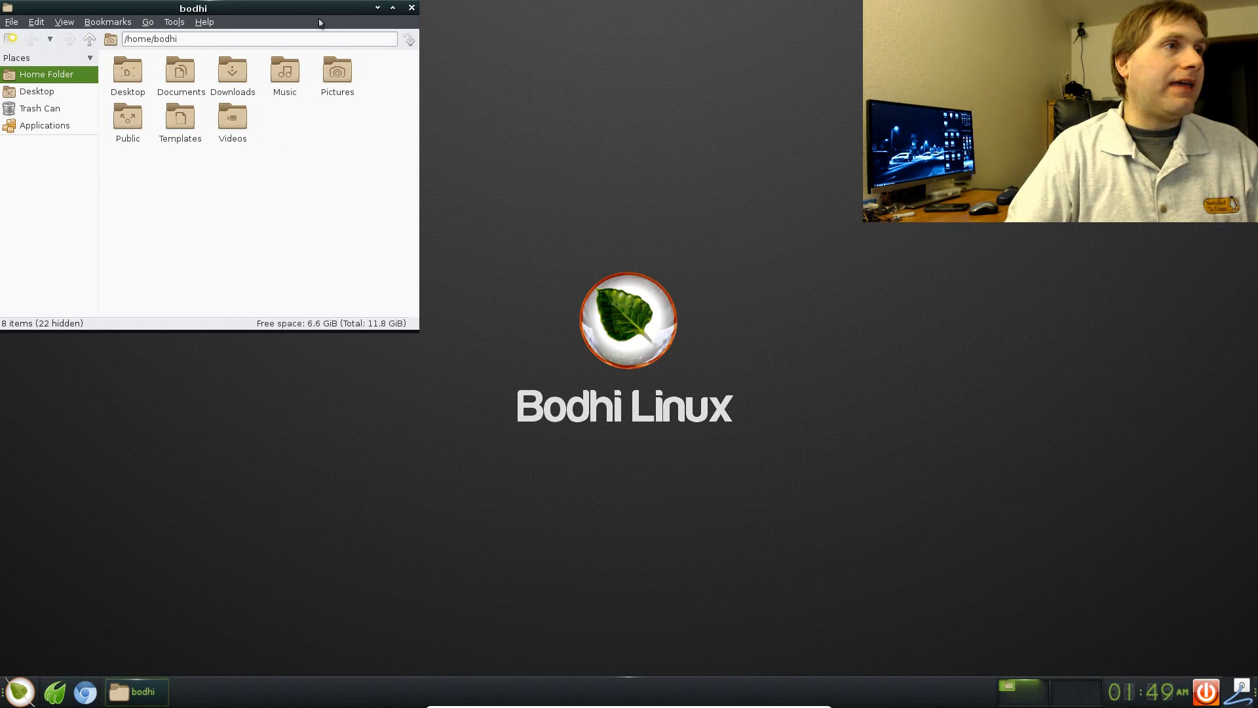
drag(327, 9, 442, 131)
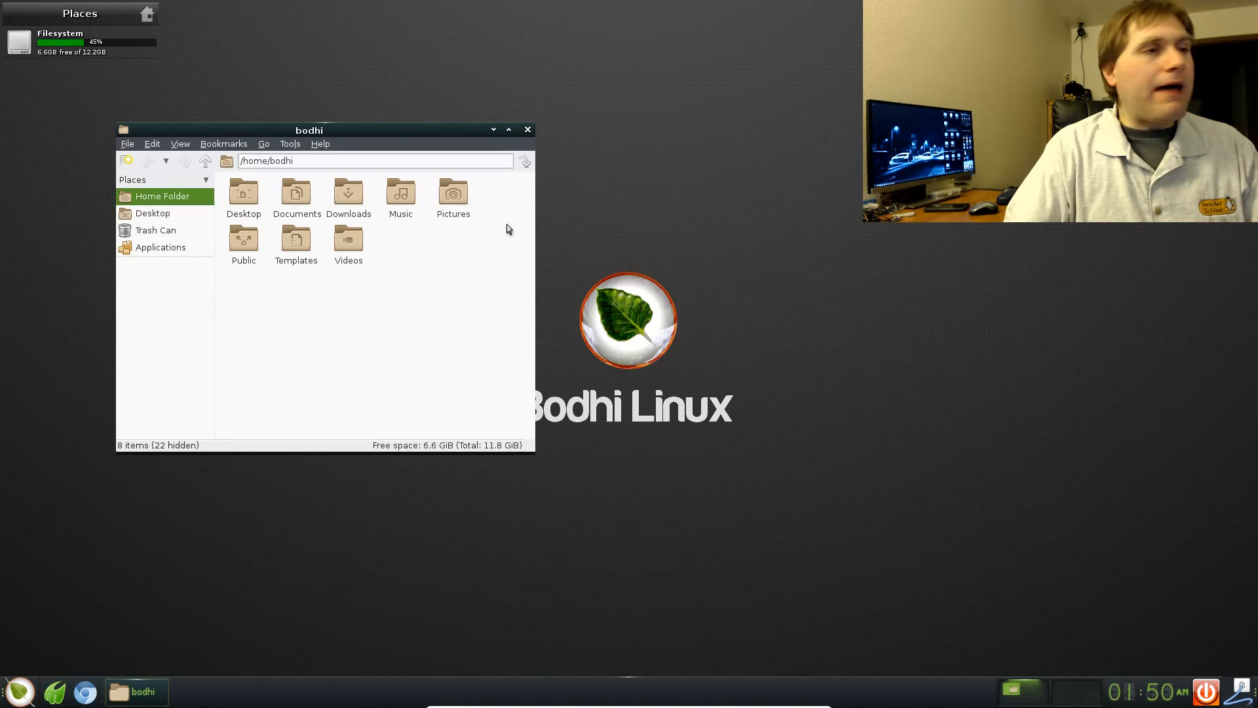
click(527, 130)
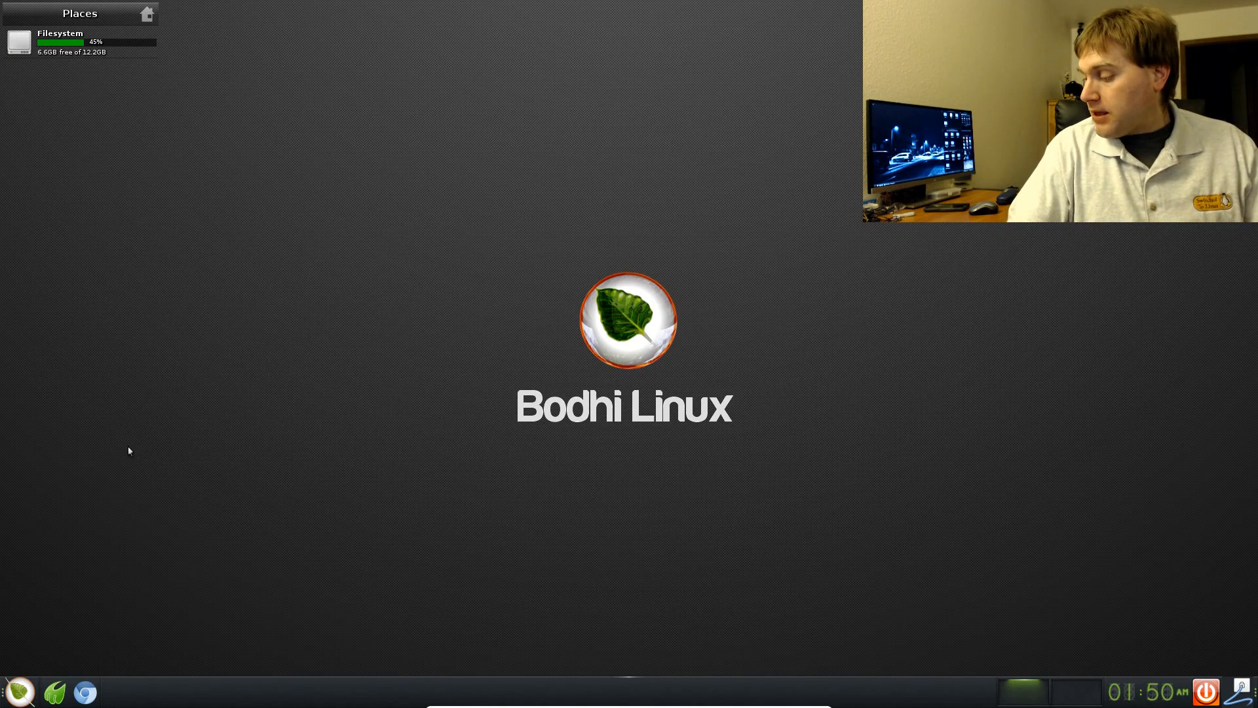
- Launch Xfburn from the Accessories applications
click(21, 698)
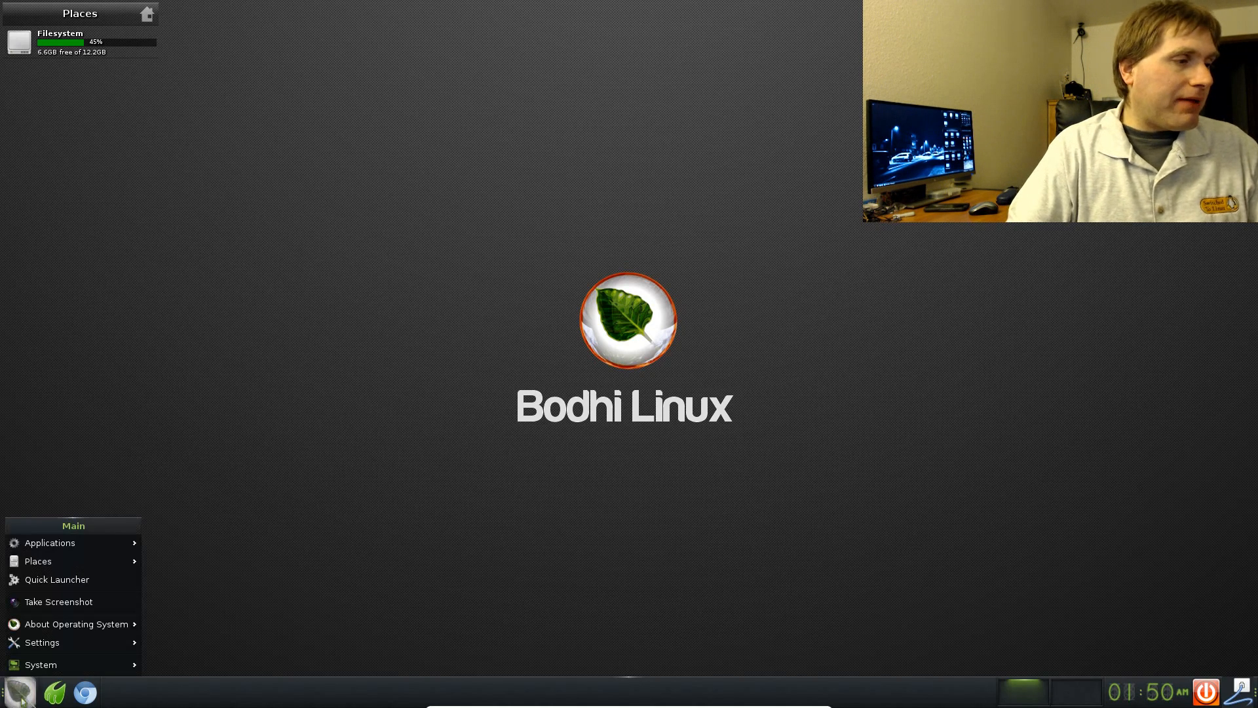
mouse_move(110, 548)
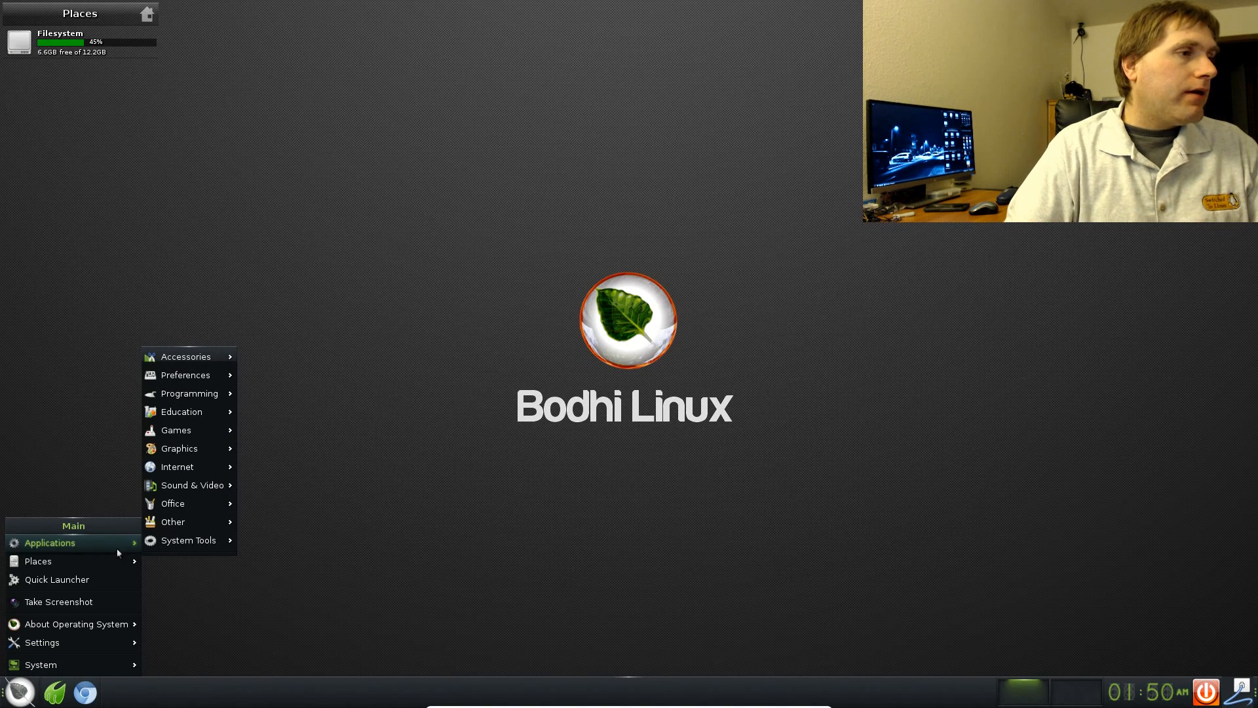
mouse_move(211, 359)
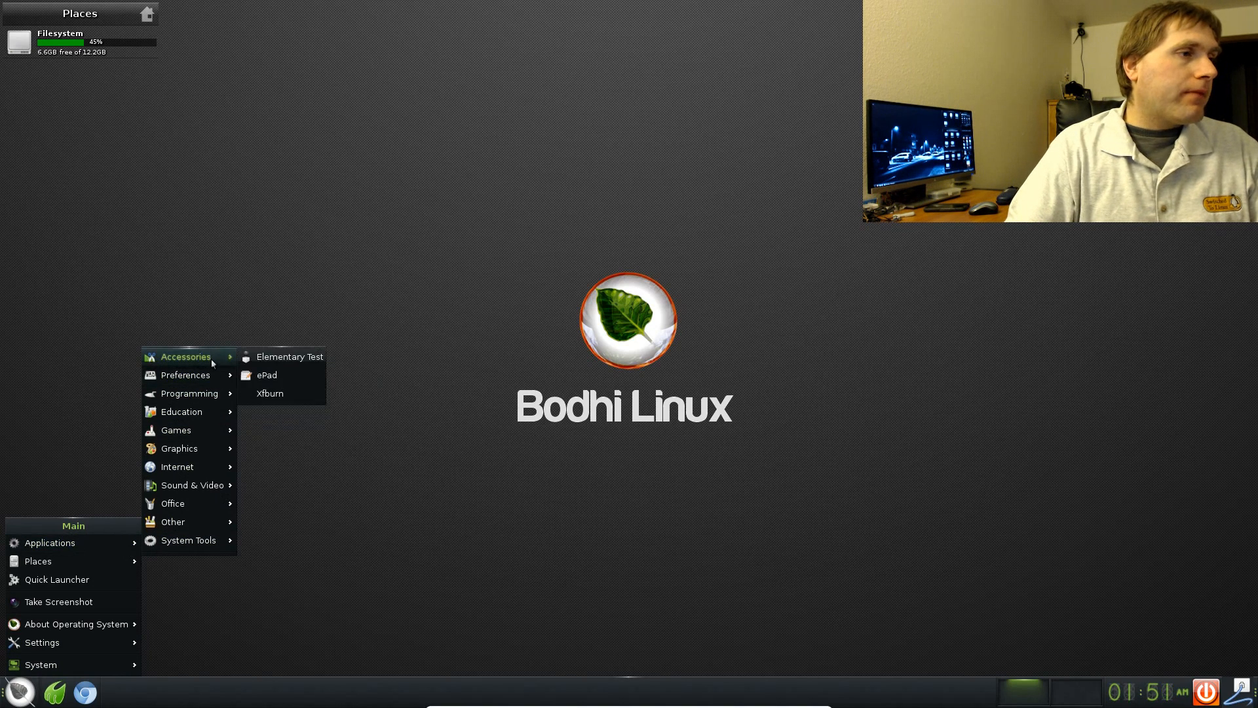
click(301, 395)
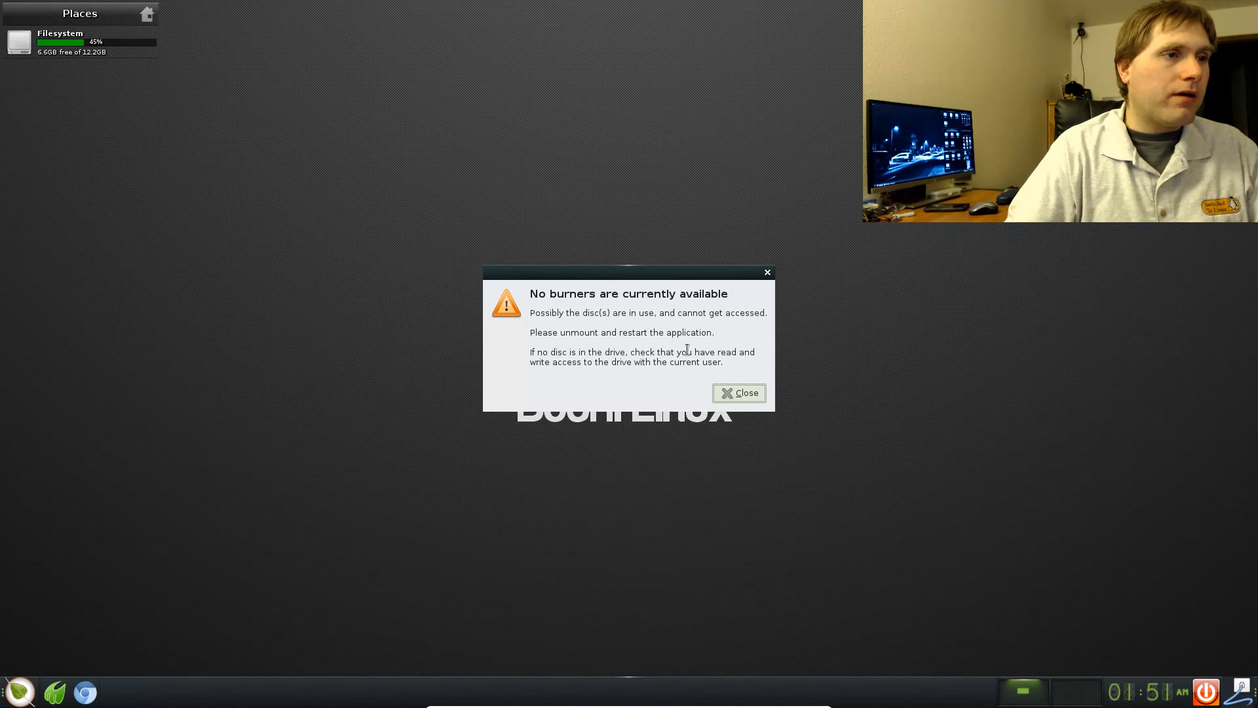
- Dismiss the warning about unavailable burners and close Xfburn
click(768, 273)
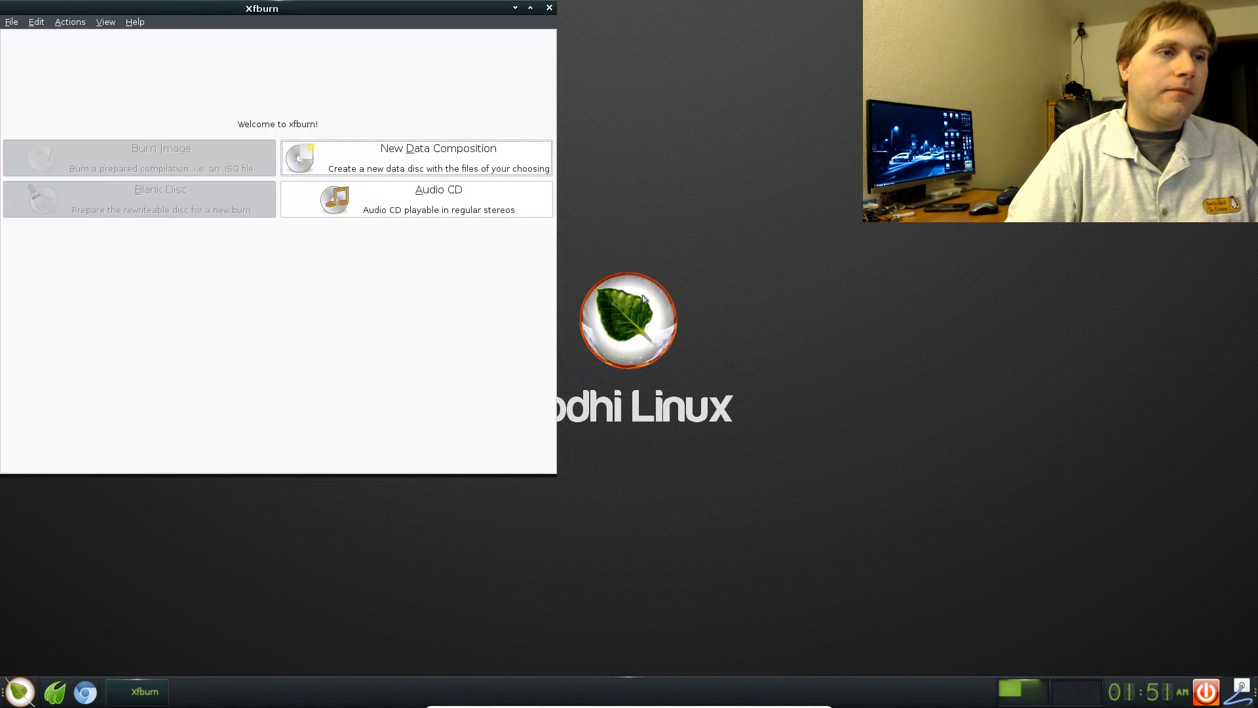
click(550, 8)
- View Geany from the Programming applications, moving its window away from the screen corner, and close it
click(29, 694)
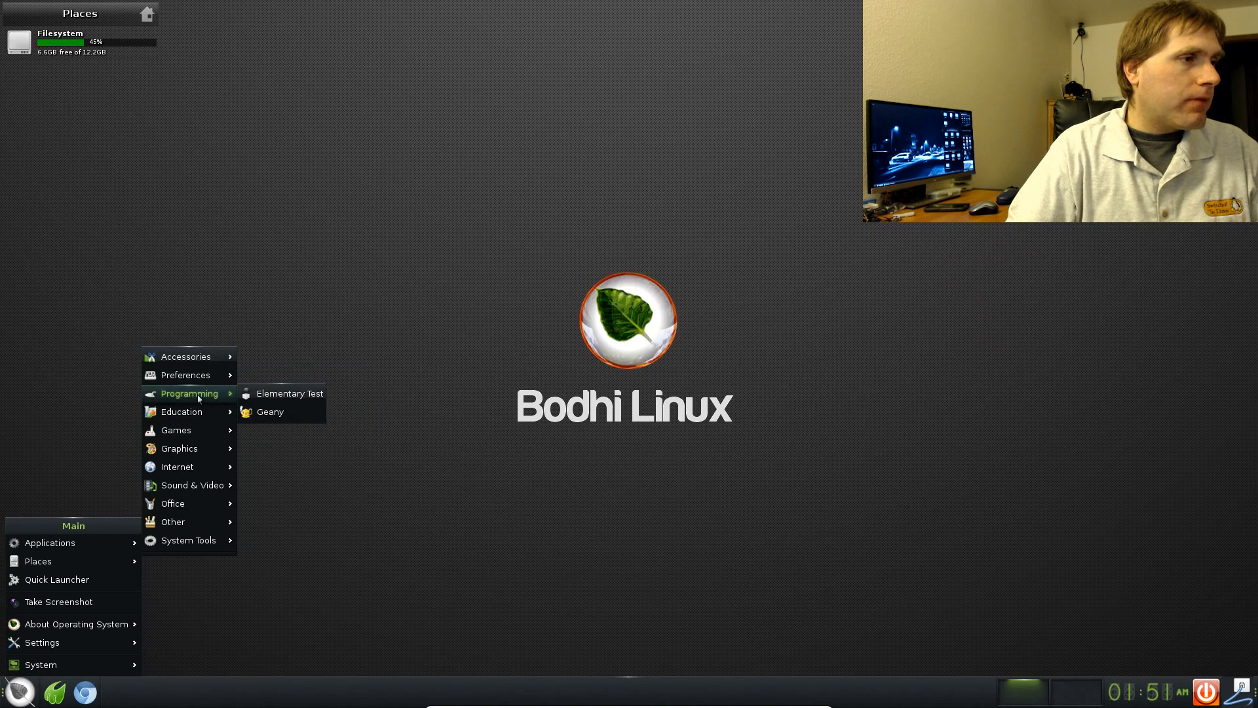
click(288, 413)
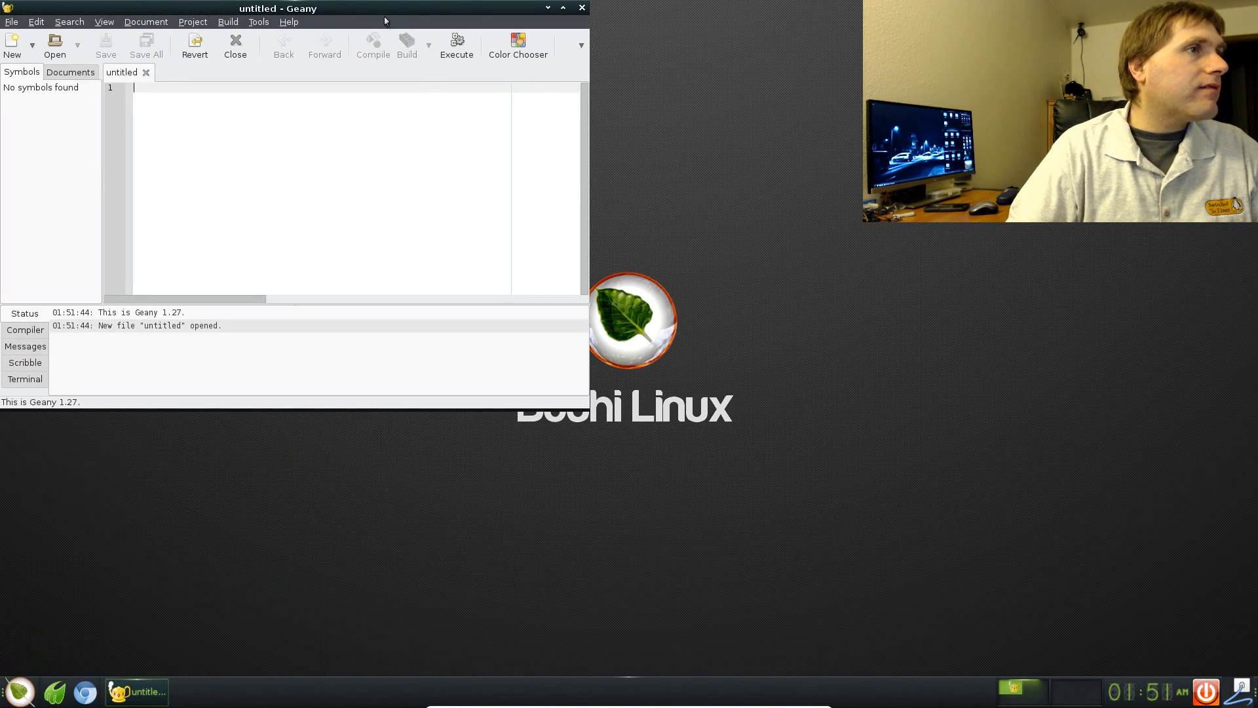
drag(439, 6, 534, 55)
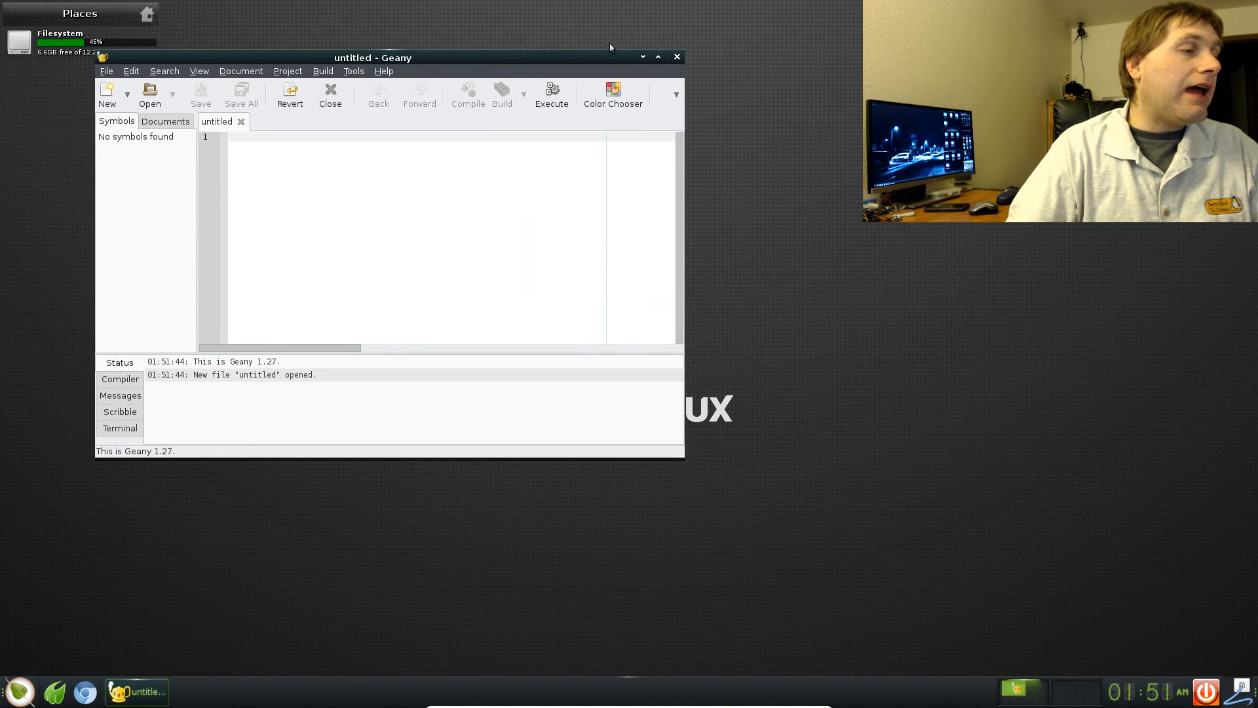
click(677, 58)
- View Qalculate! from the Education applications without fetching exchange rates, moving its window inward, and close it
click(19, 691)
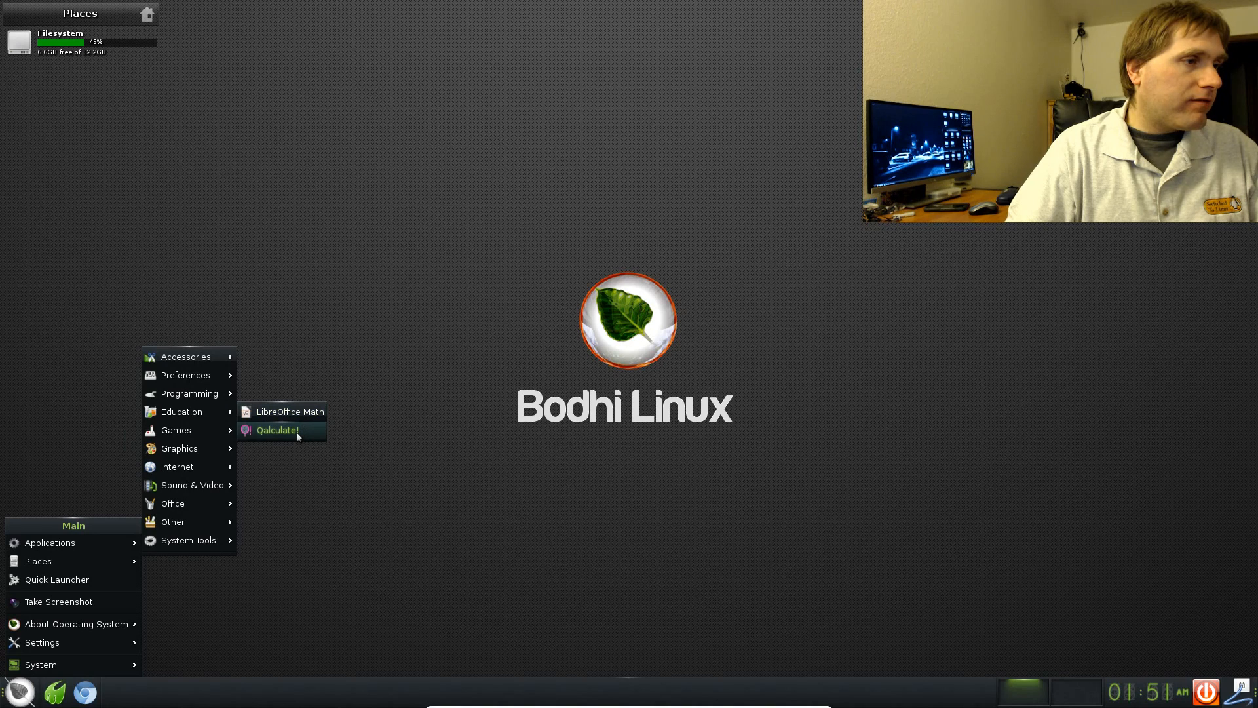
click(298, 434)
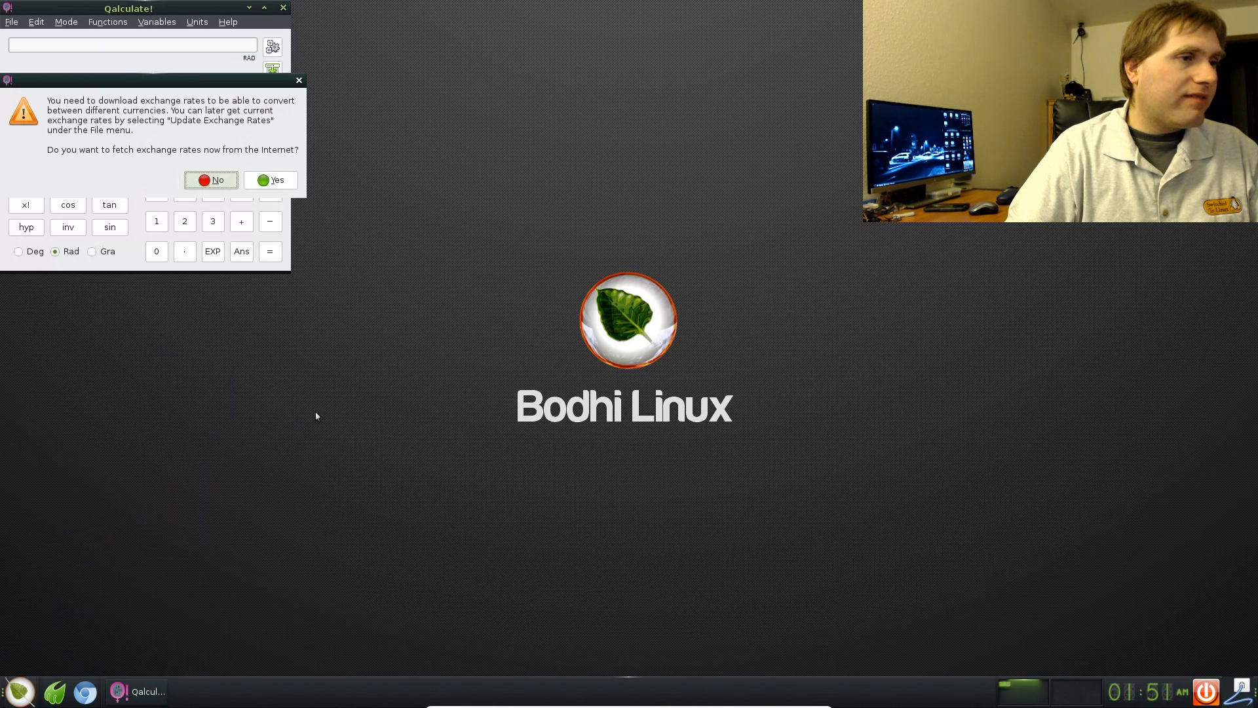
click(300, 81)
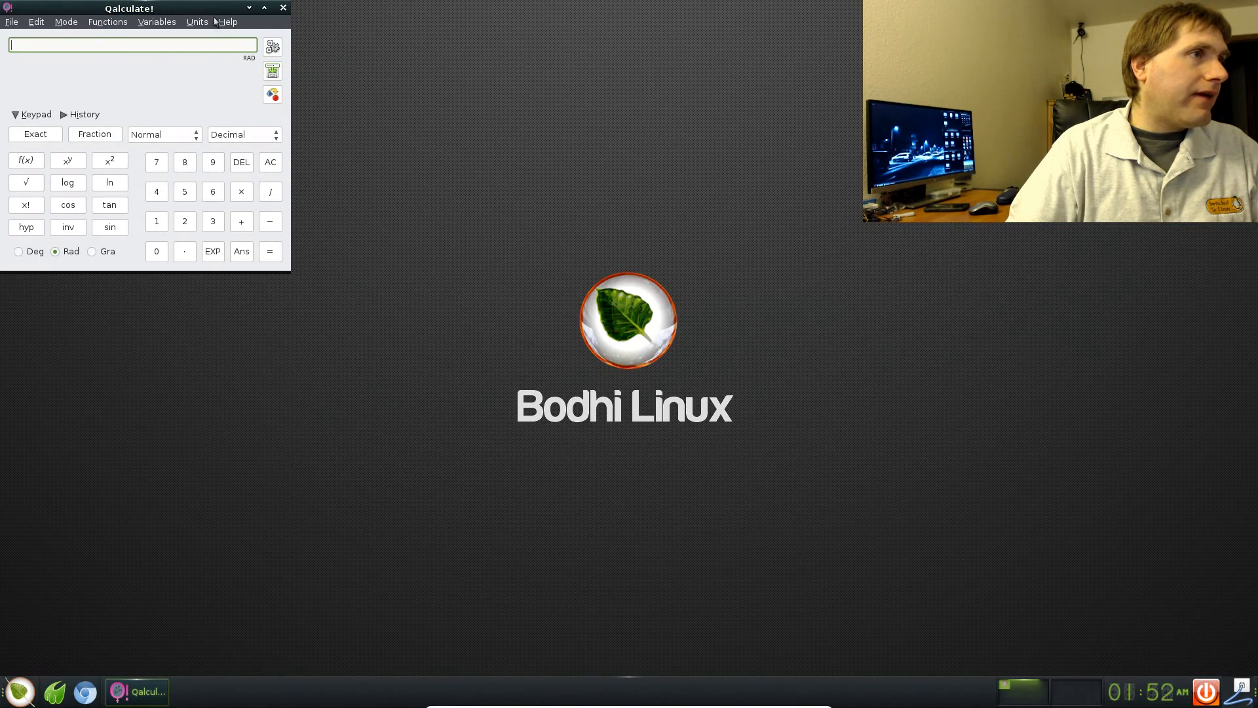
drag(231, 8, 525, 121)
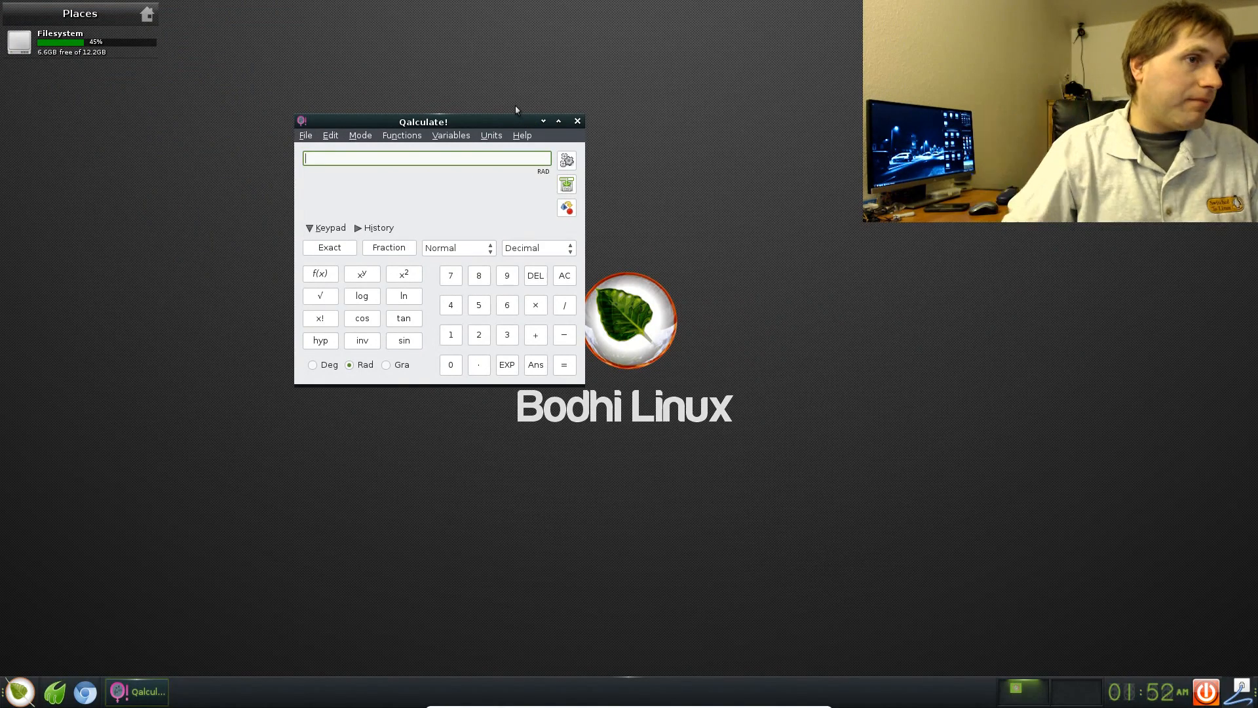
click(577, 121)
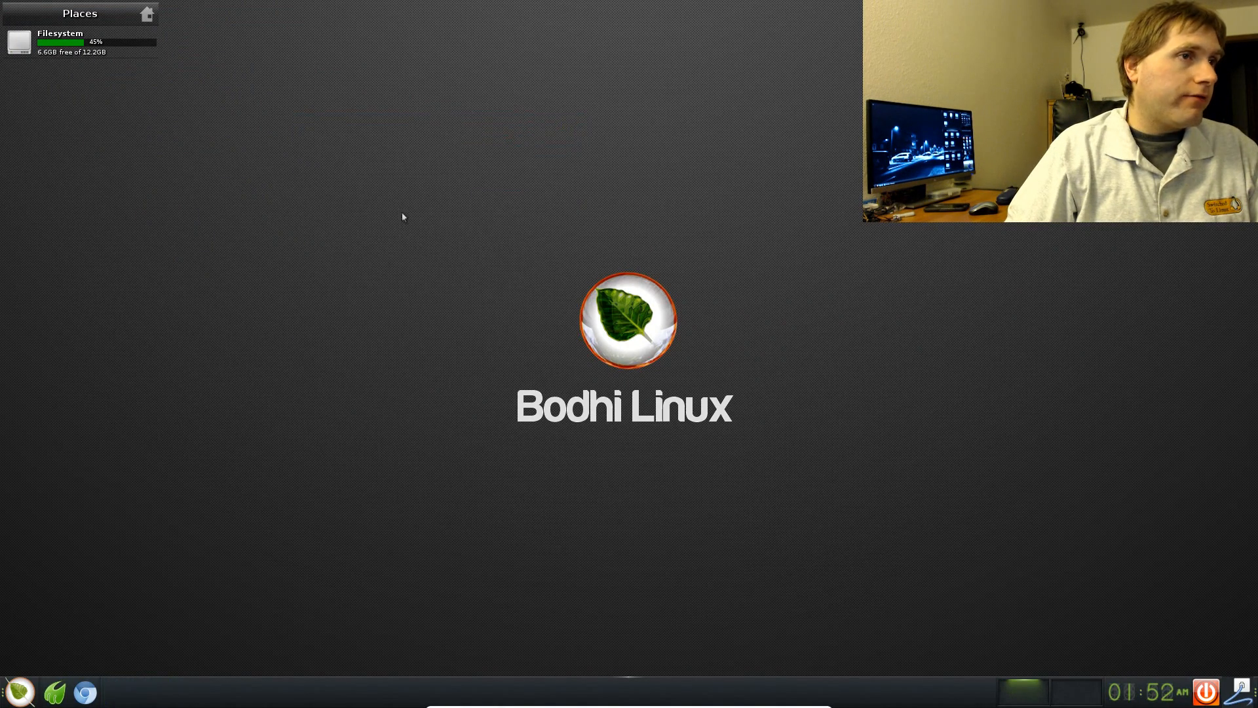
- Look through the Games, Graphics, Internet, Other and System Tools application categories without launching anything
mouse_move(81, 544)
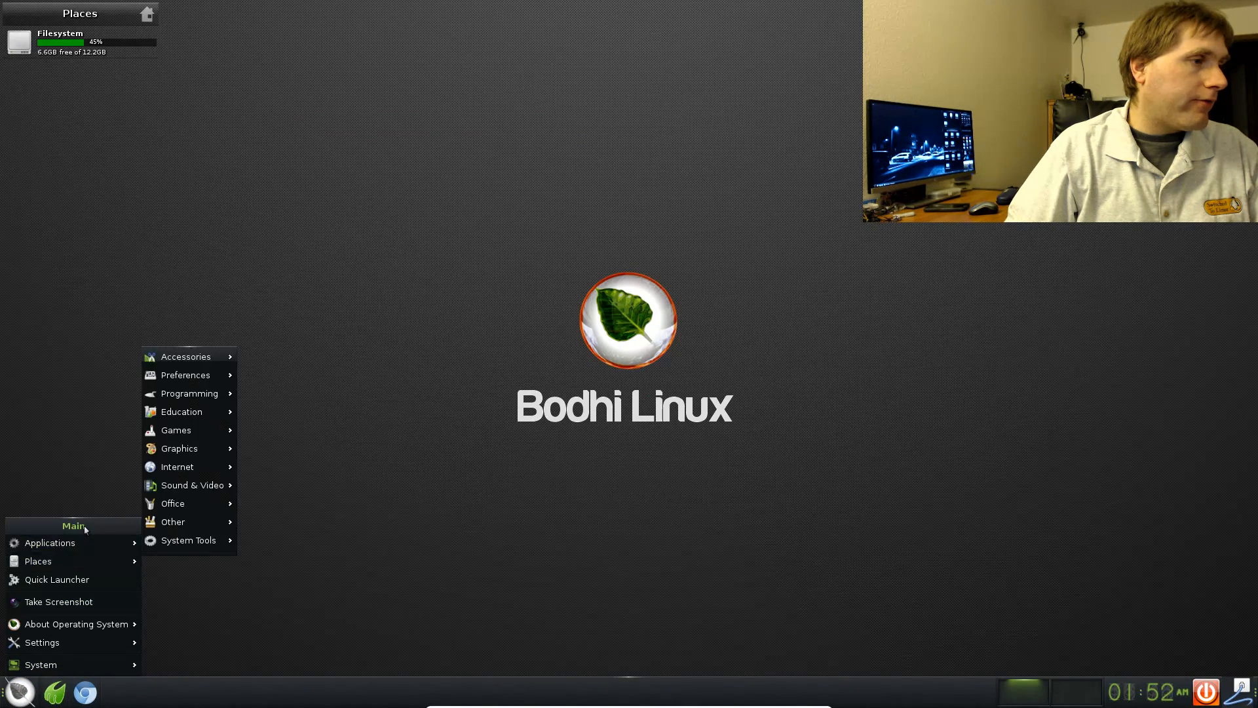
mouse_move(210, 418)
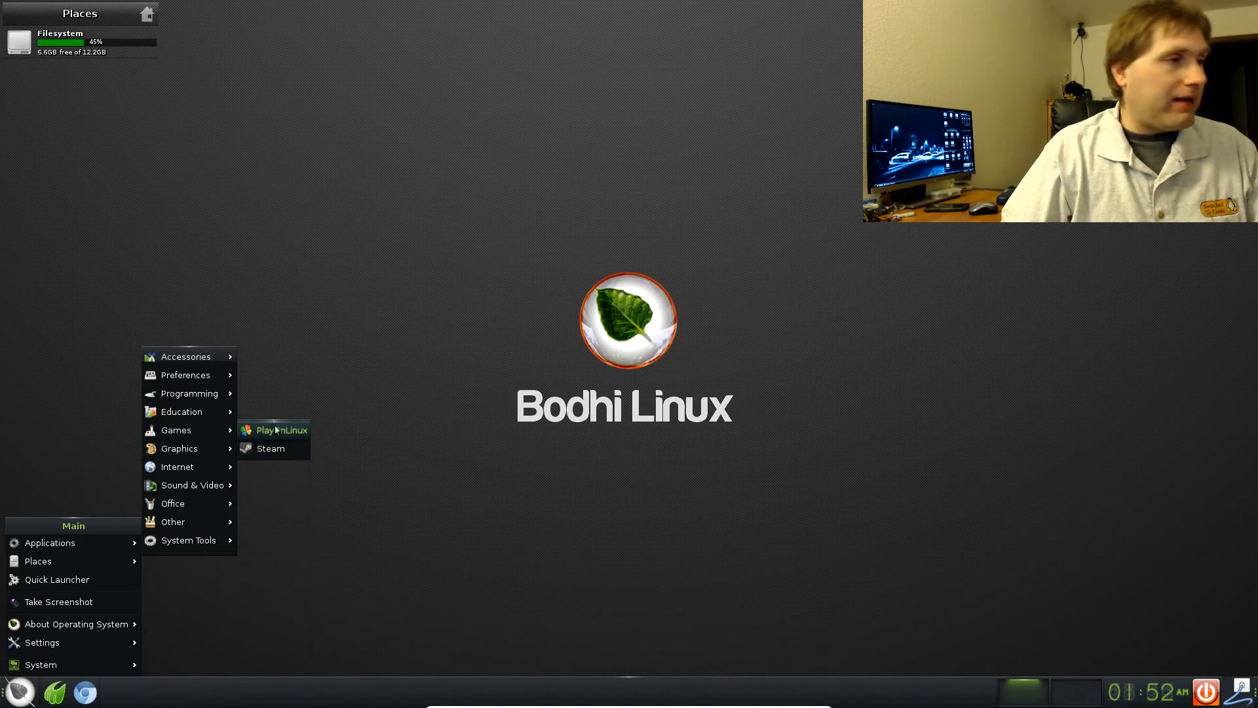
mouse_move(197, 448)
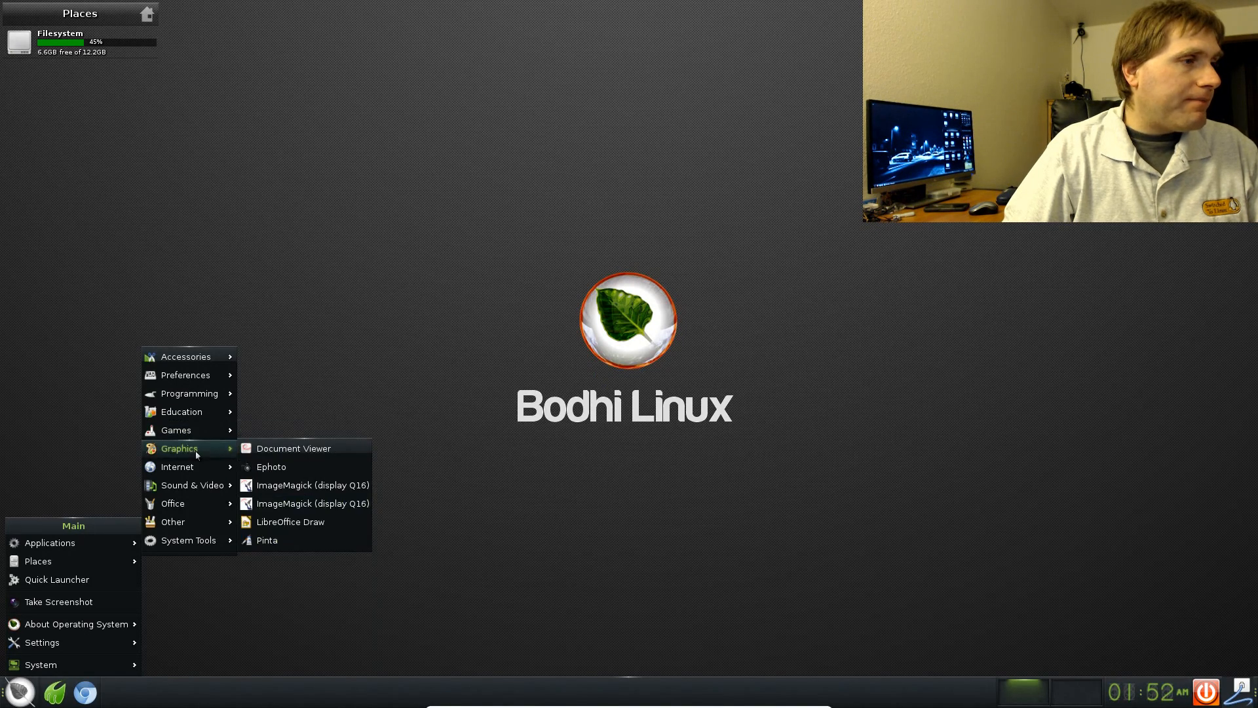
mouse_move(190, 473)
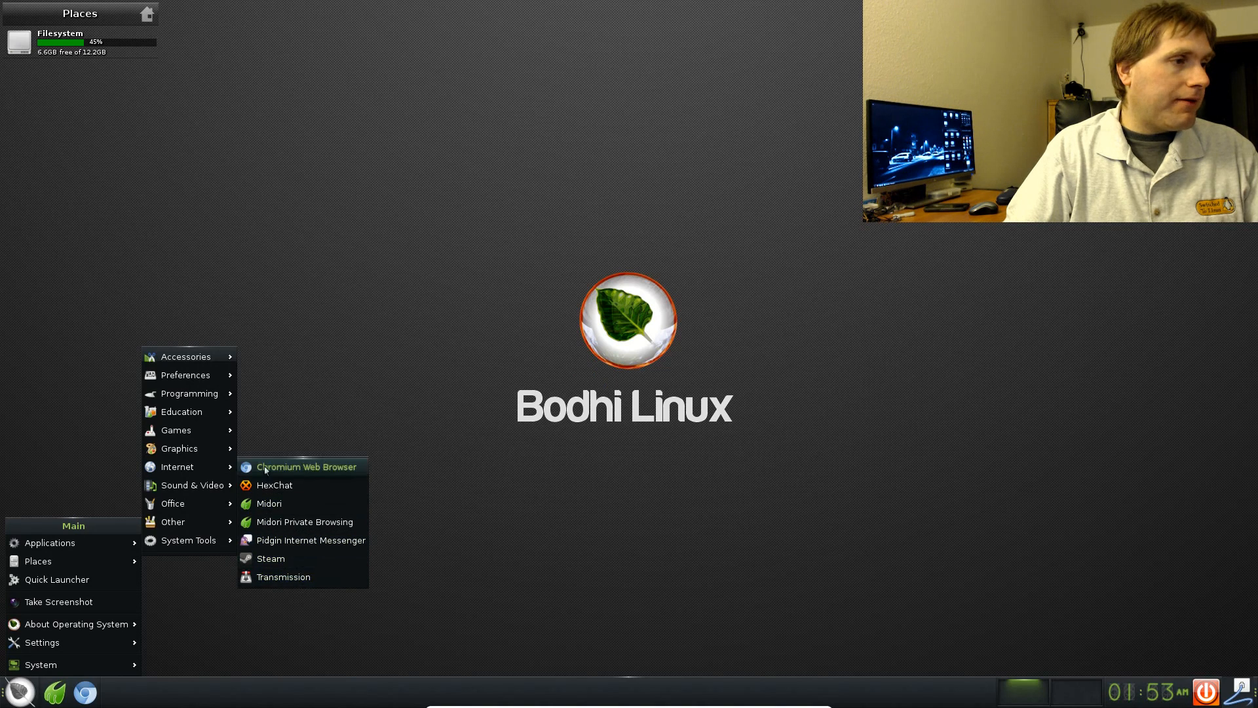
mouse_move(175, 493)
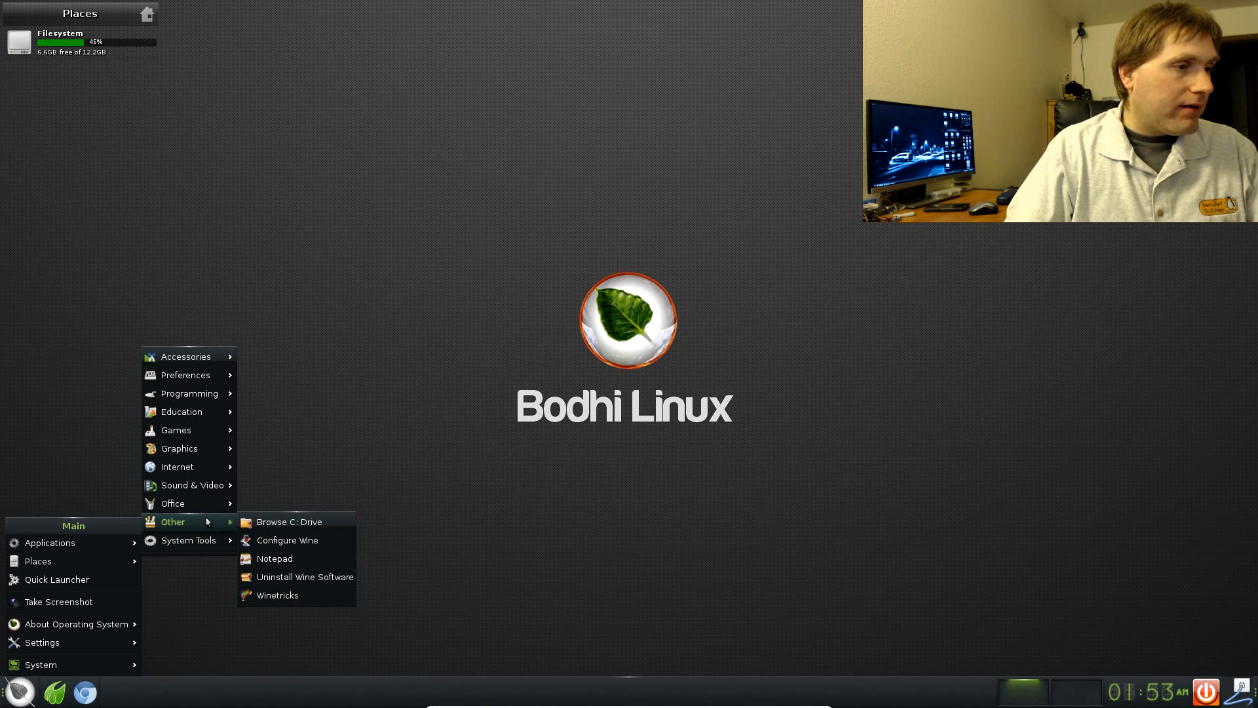
mouse_move(213, 543)
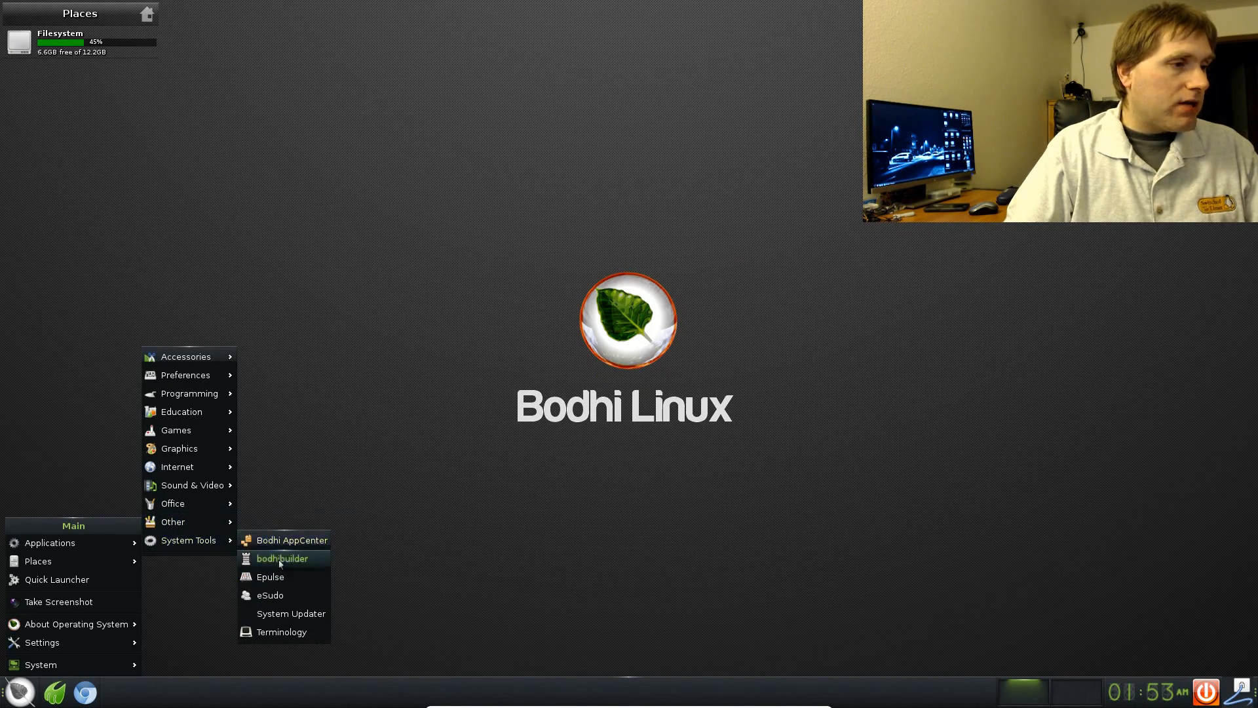
click(346, 476)
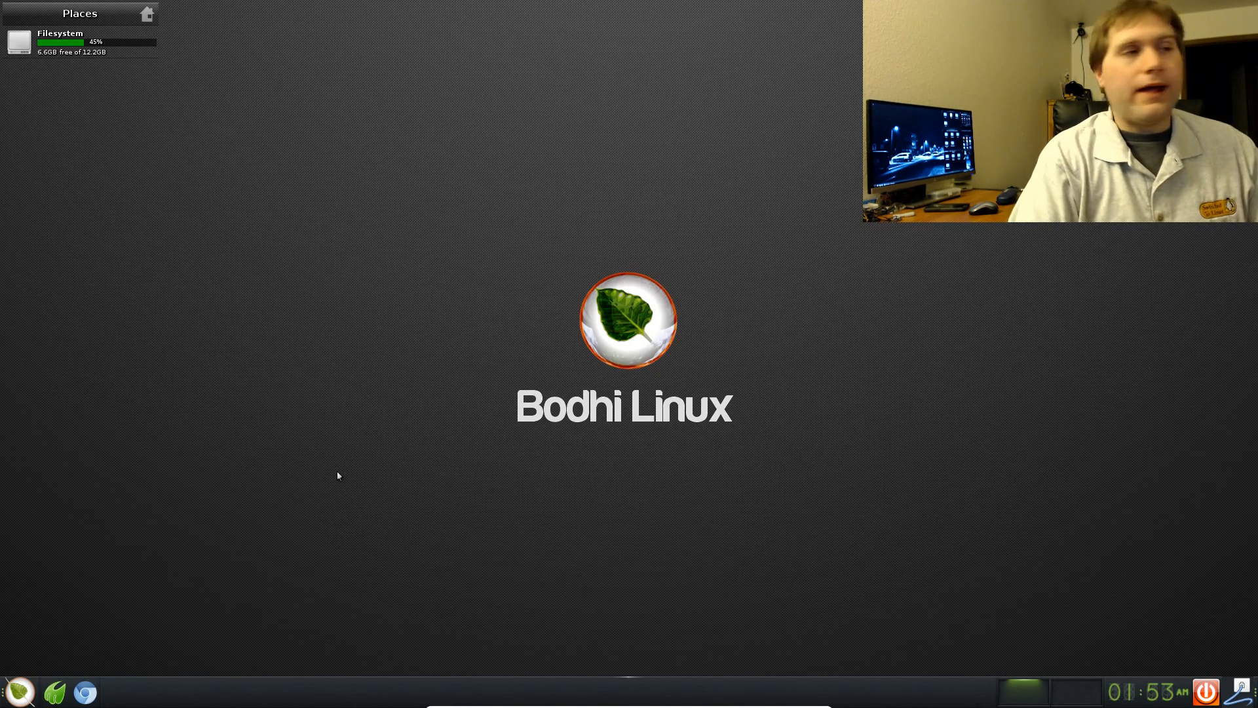
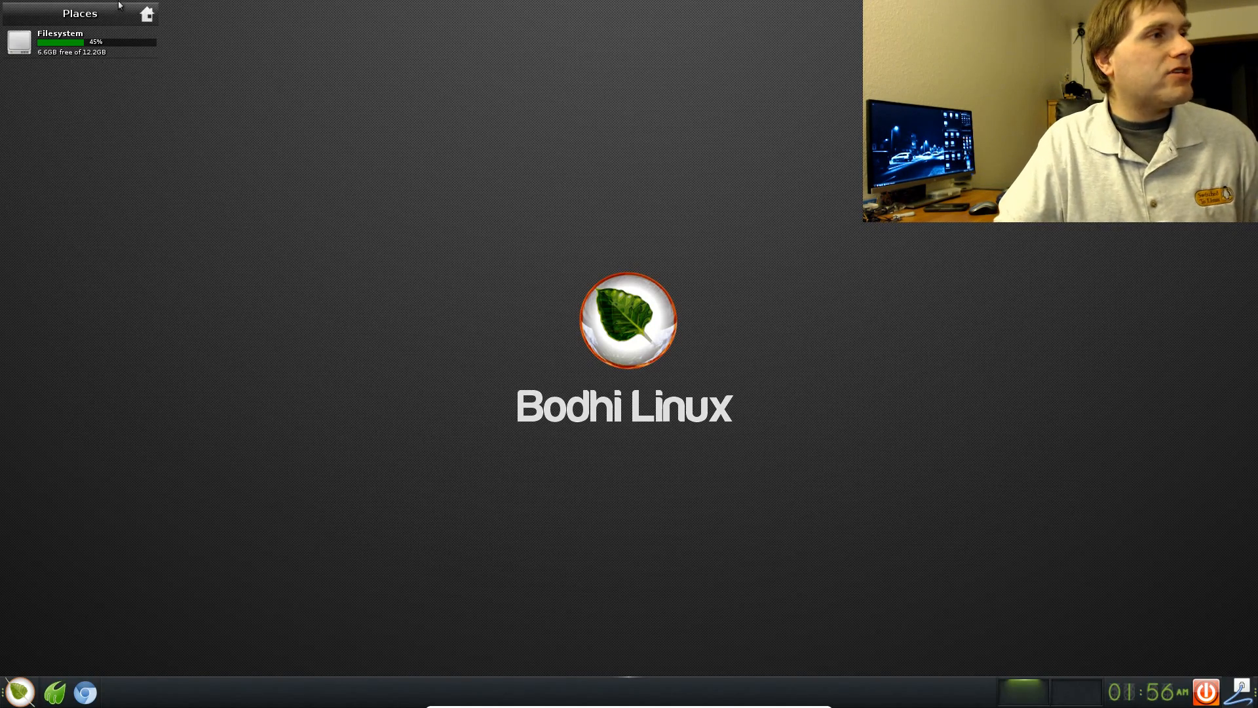
- Open the home folder in the file manager, move its window near the middle of the desktop, and select its path
click(147, 13)
drag(299, 6, 664, 190)
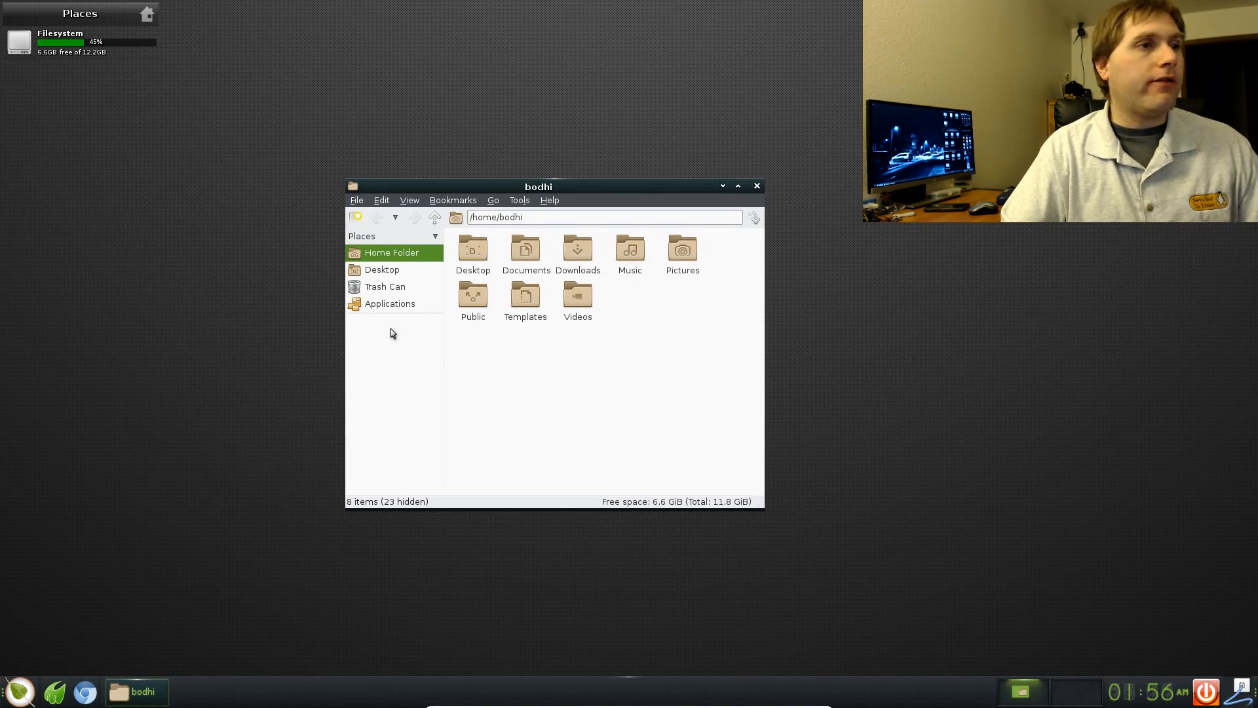
drag(580, 217, 376, 229)
drag(580, 217, 309, 214)
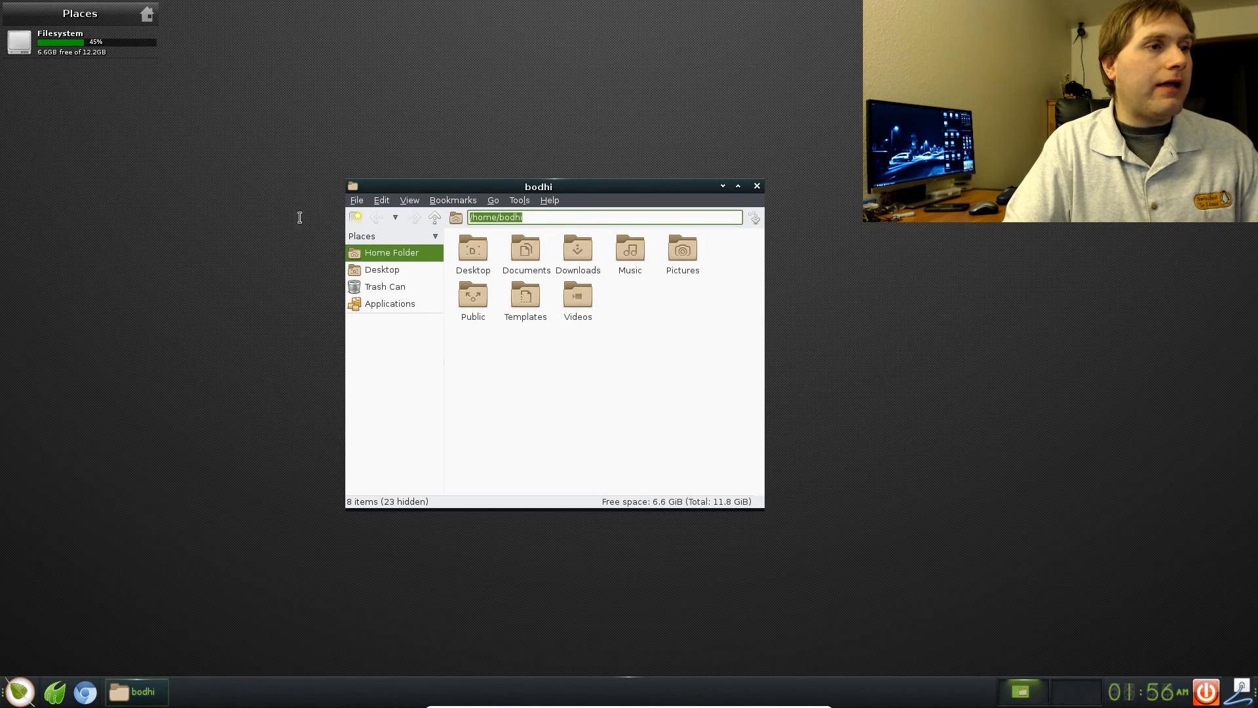
text(Smb://)
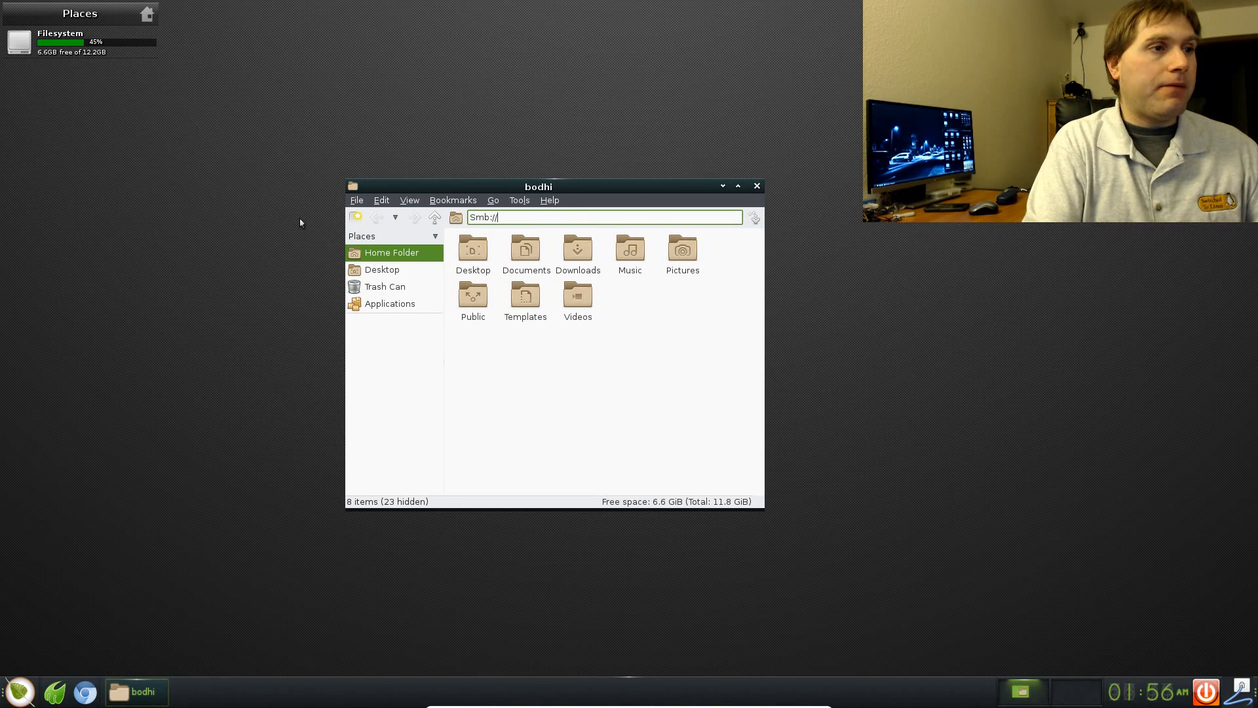
key(BackSpace)
key(BackSpace)
key(BackSpace)
key(BackSpace)
key(BackSpace)
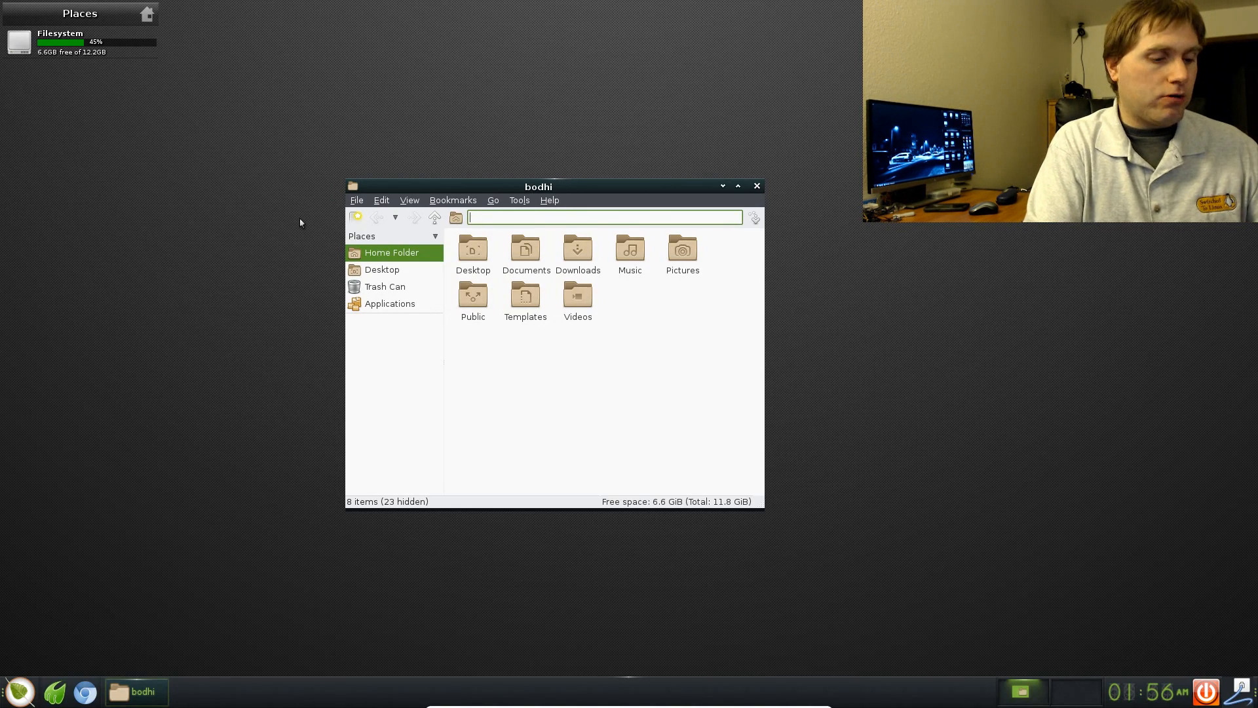
- Go to the network location smb://192.168.1.140 in the file manager
text(mb://19)
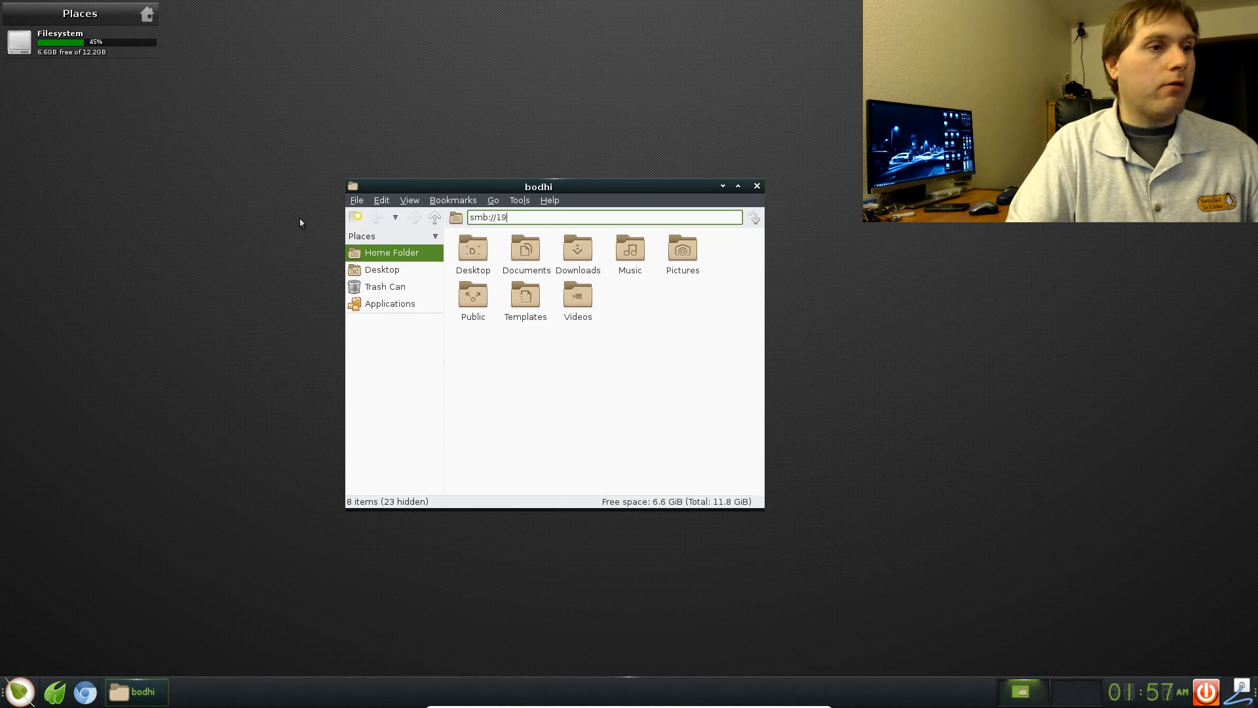
text(2.168.1.140)
key(Return)
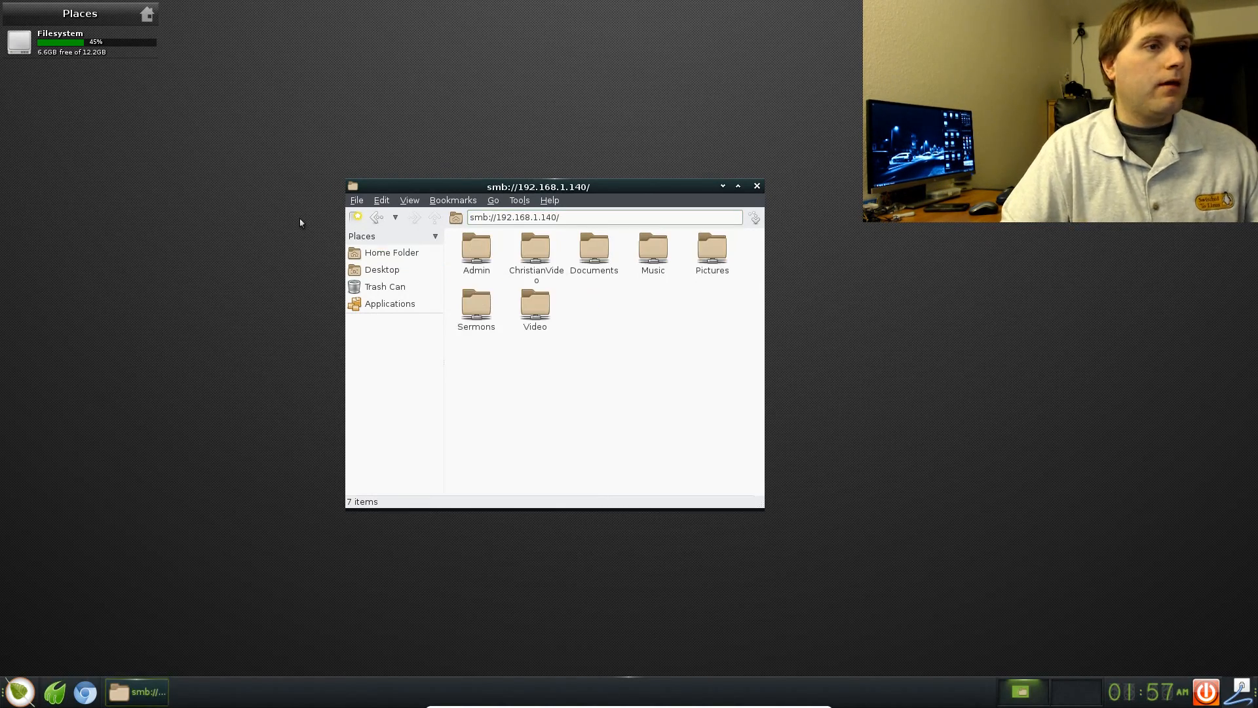
- Try to open the Documents share on the network server, and dismiss its password request without connecting
double_click(586, 246)
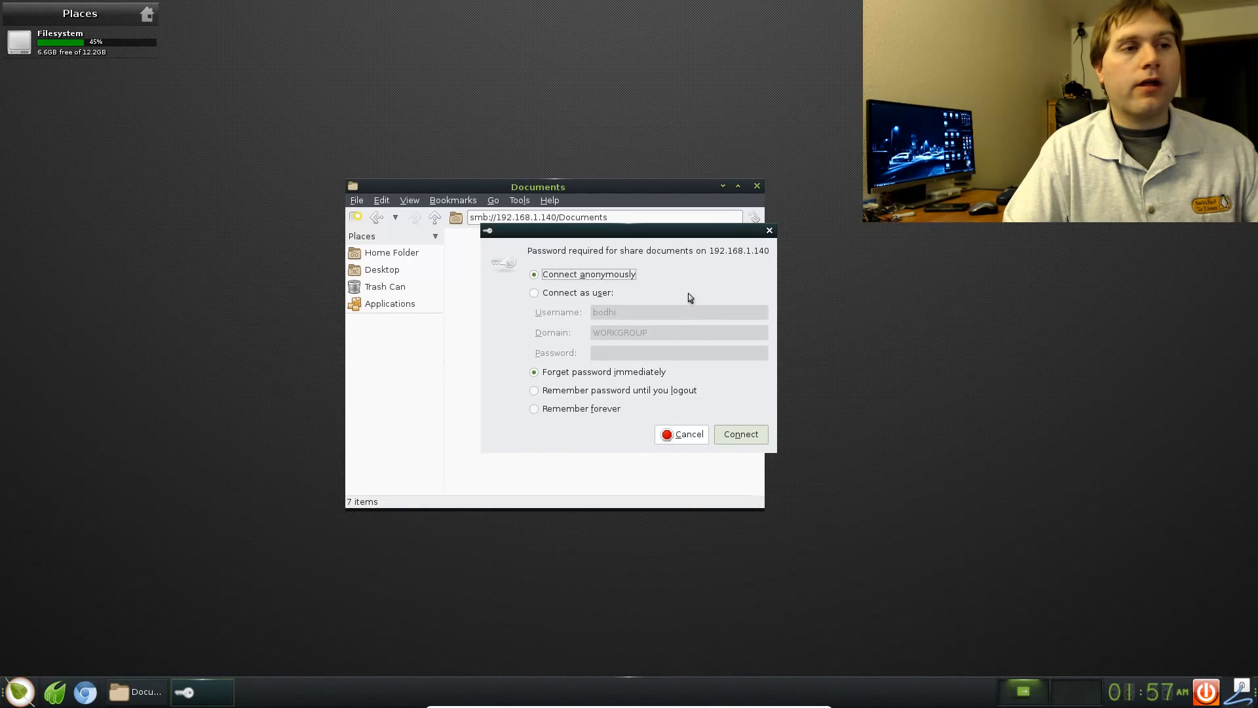
click(769, 231)
click(622, 374)
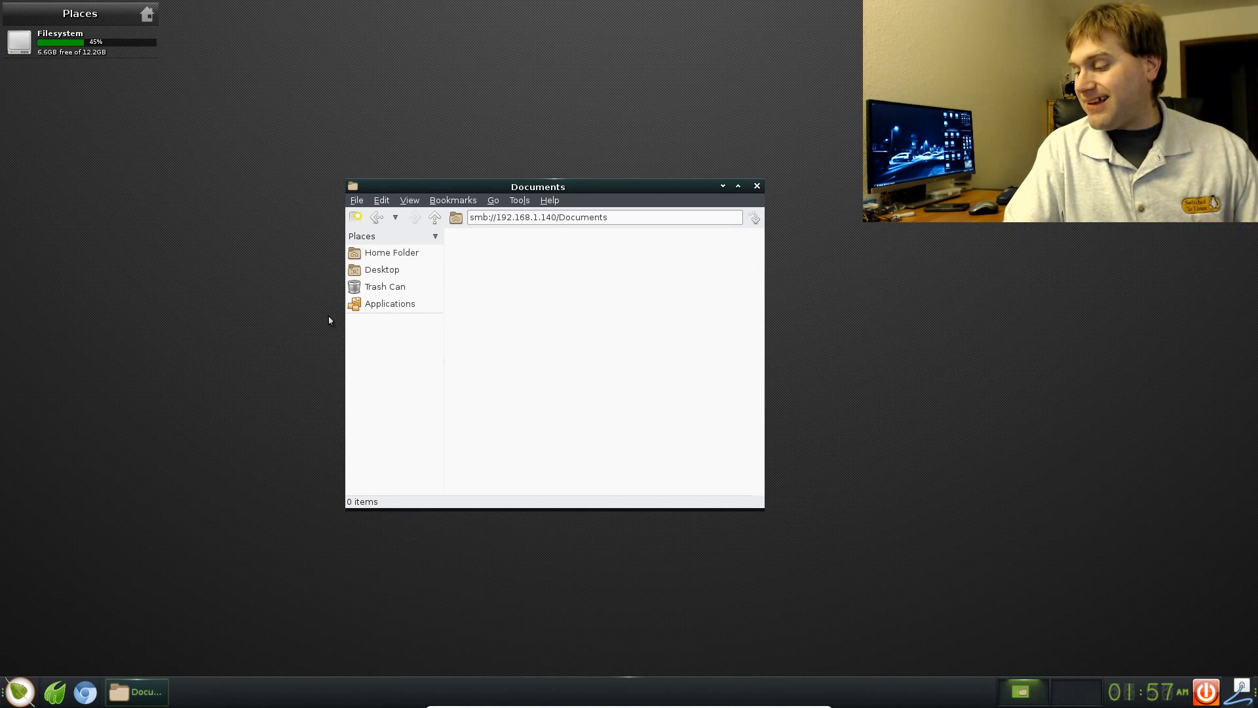
- View the file manager's name and version information, and close the information dialog and the file manager
click(547, 202)
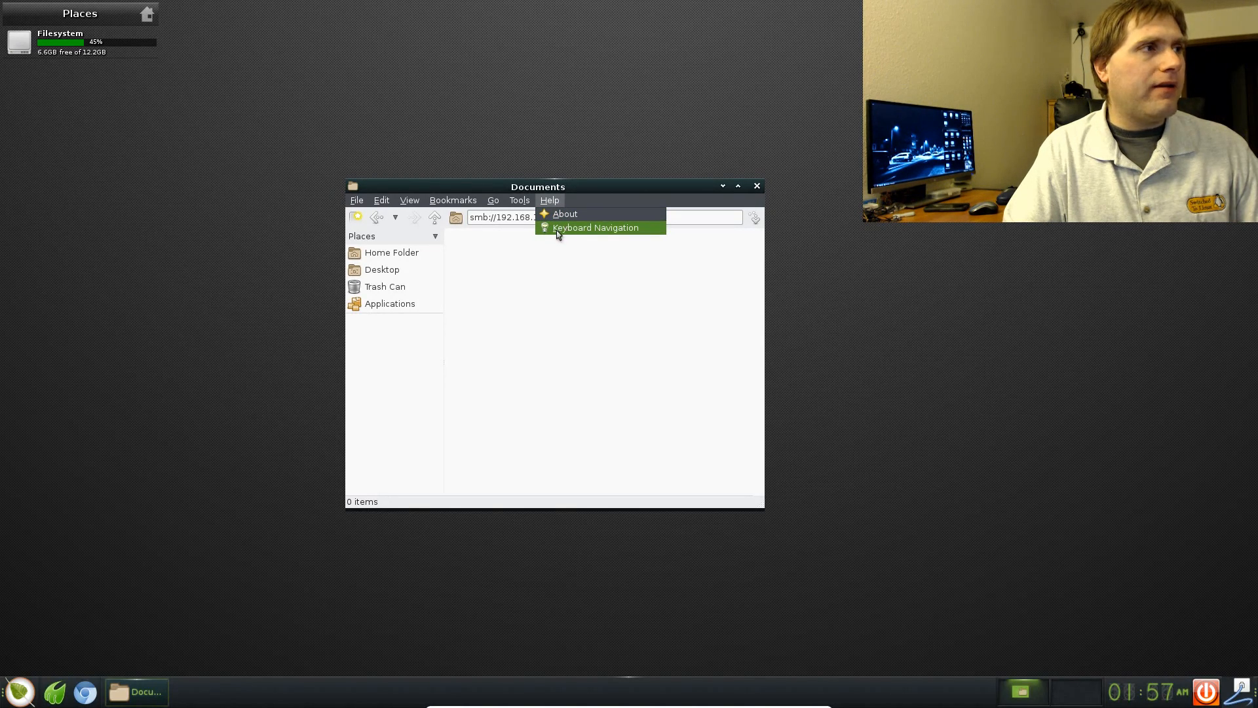
click(587, 215)
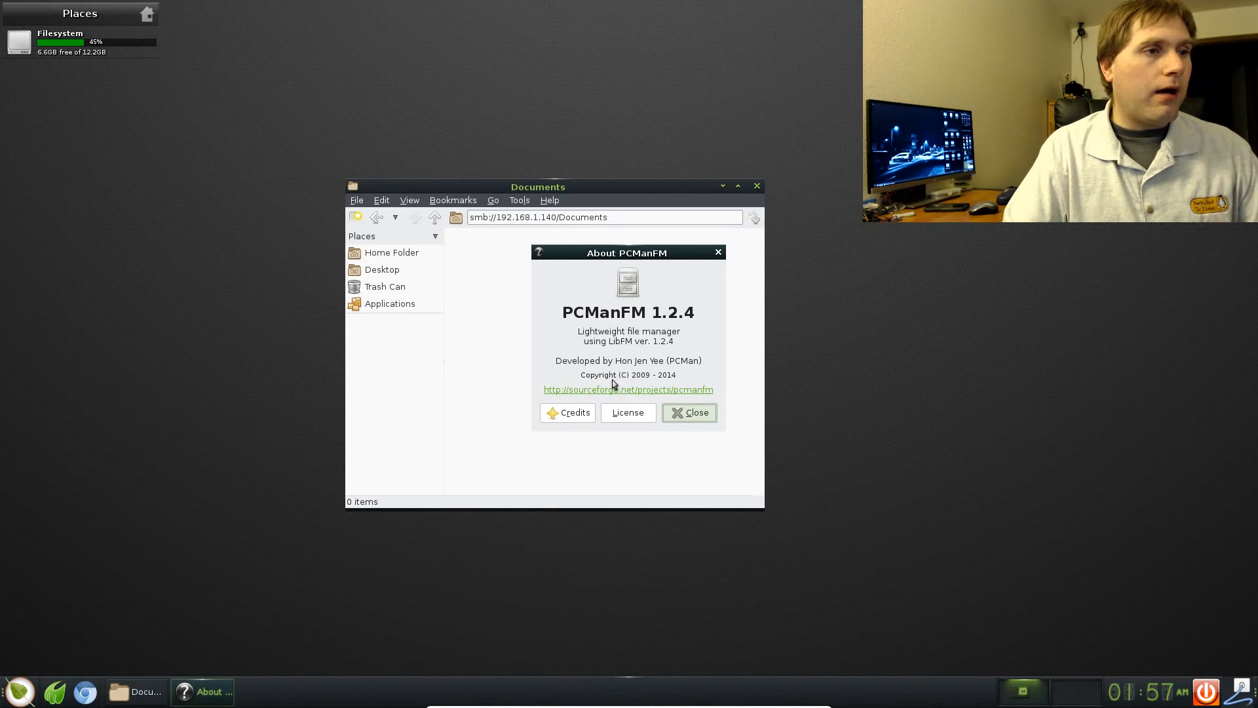
click(718, 252)
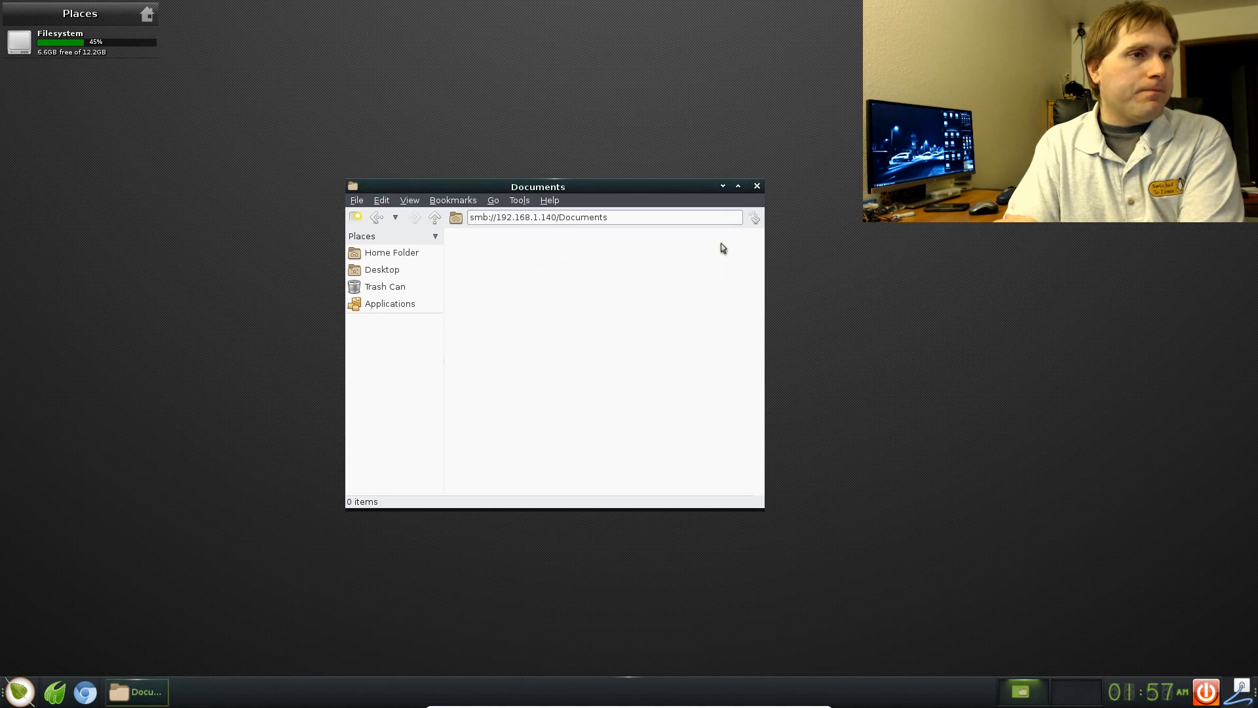
click(757, 187)
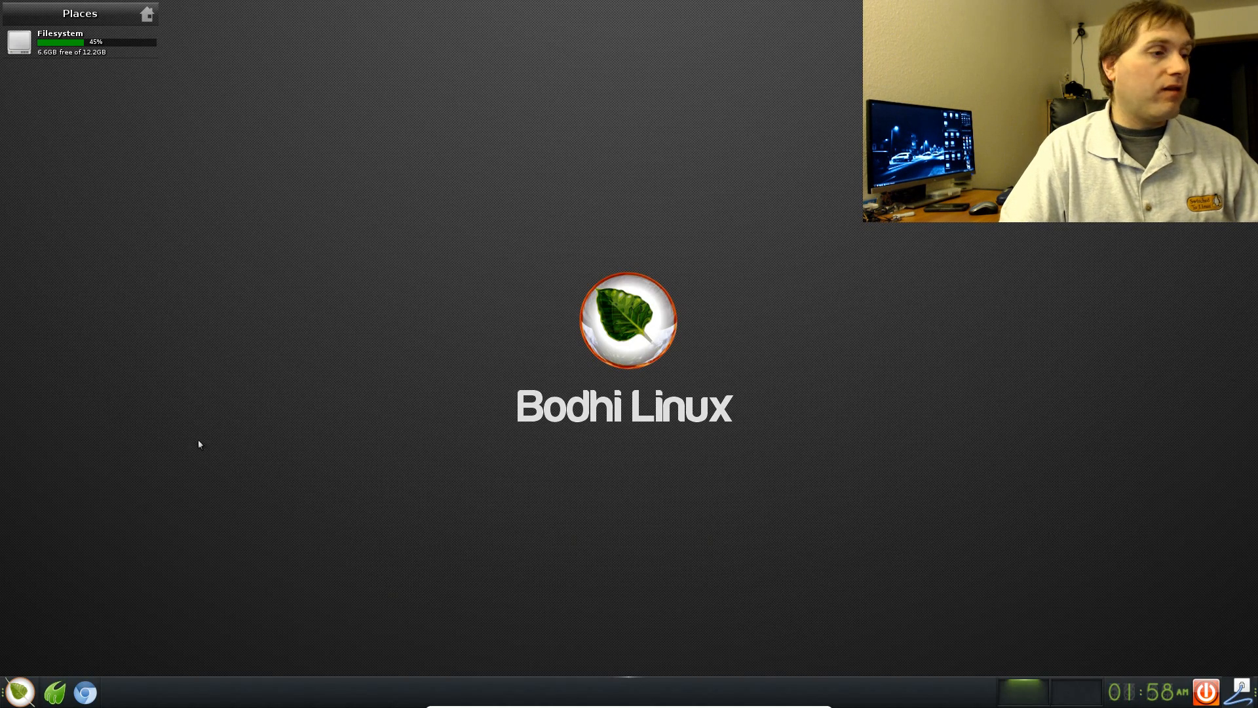
- View the desktop's Modules settings and close them
click(363, 233)
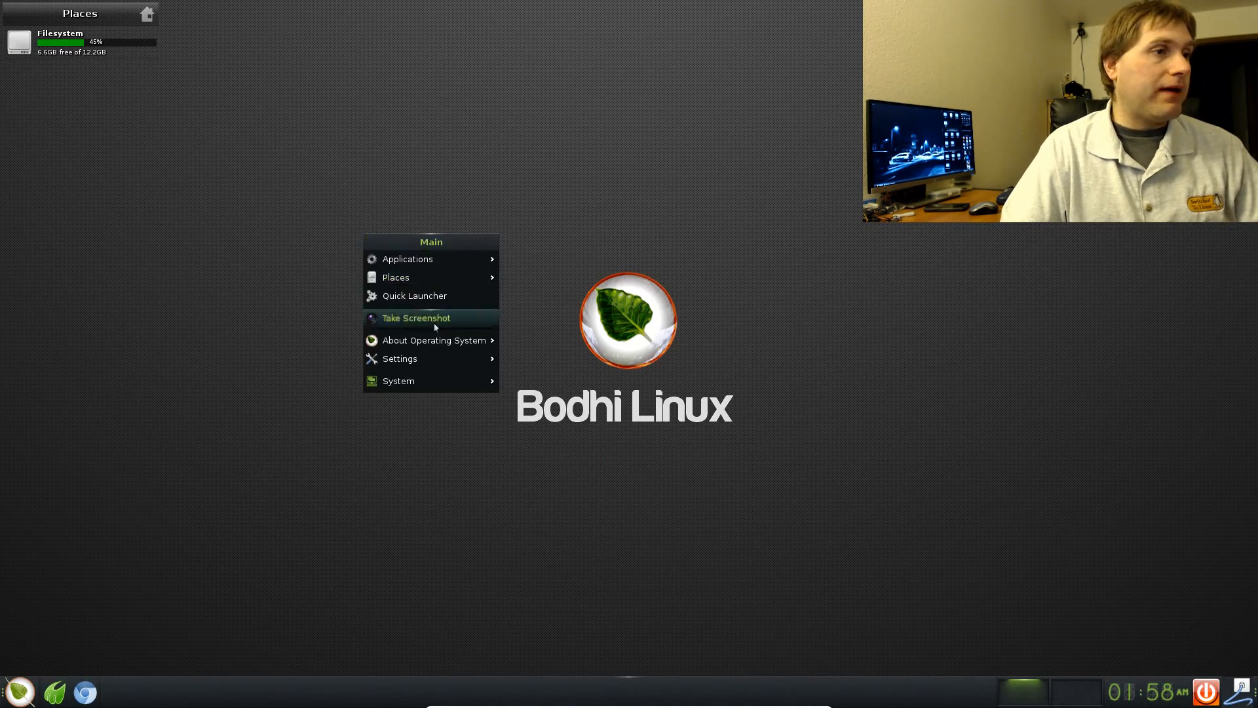
mouse_move(449, 363)
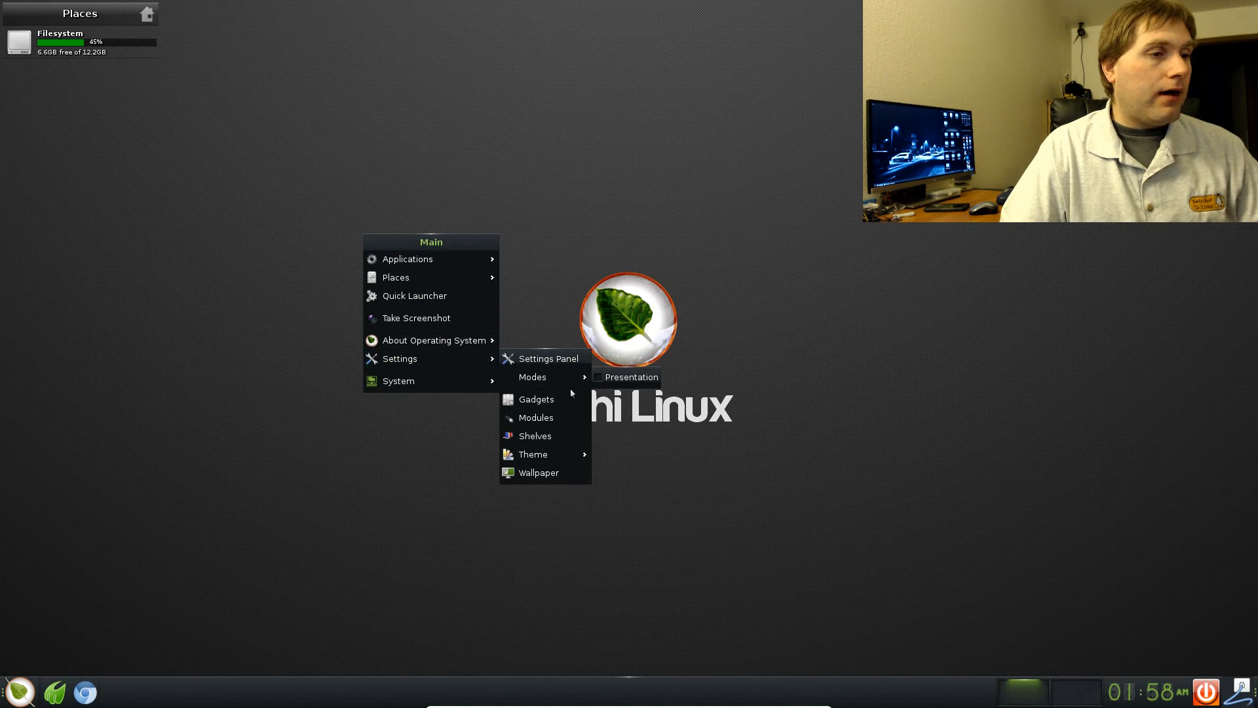
click(549, 418)
click(717, 207)
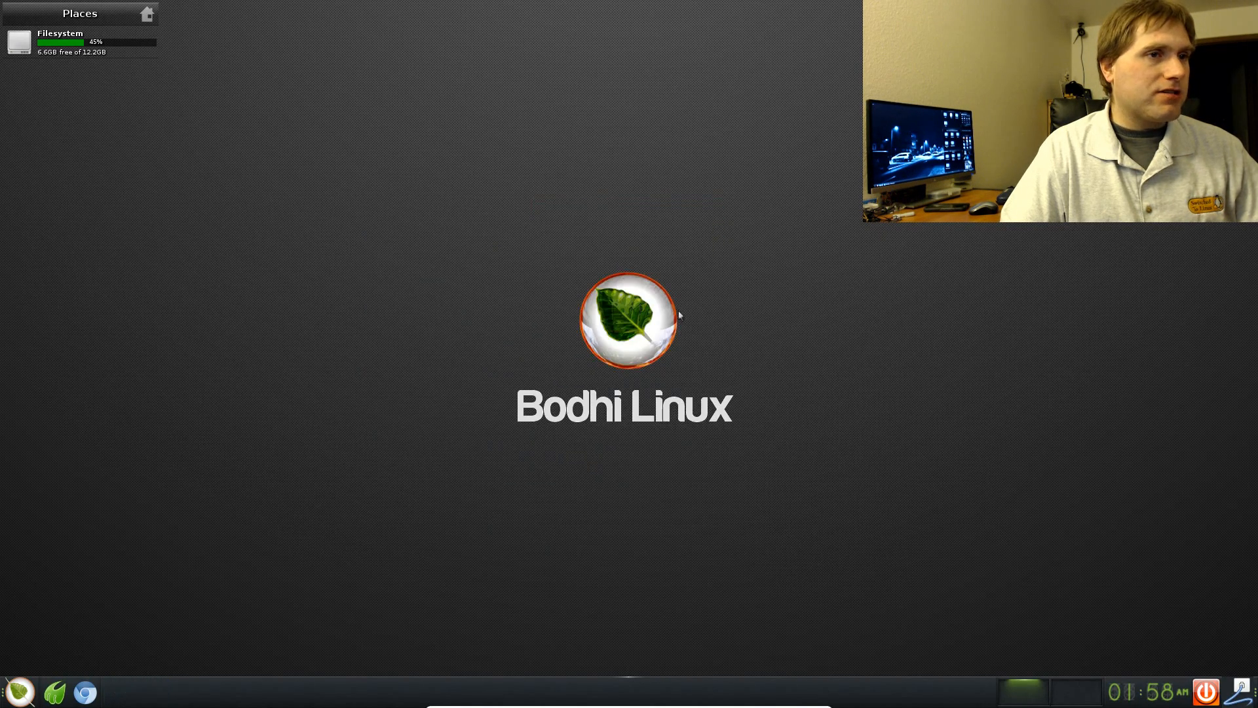
- Open the gadget configuration for the desktop's Background layer from the Gadgets settings
click(676, 324)
mouse_move(766, 454)
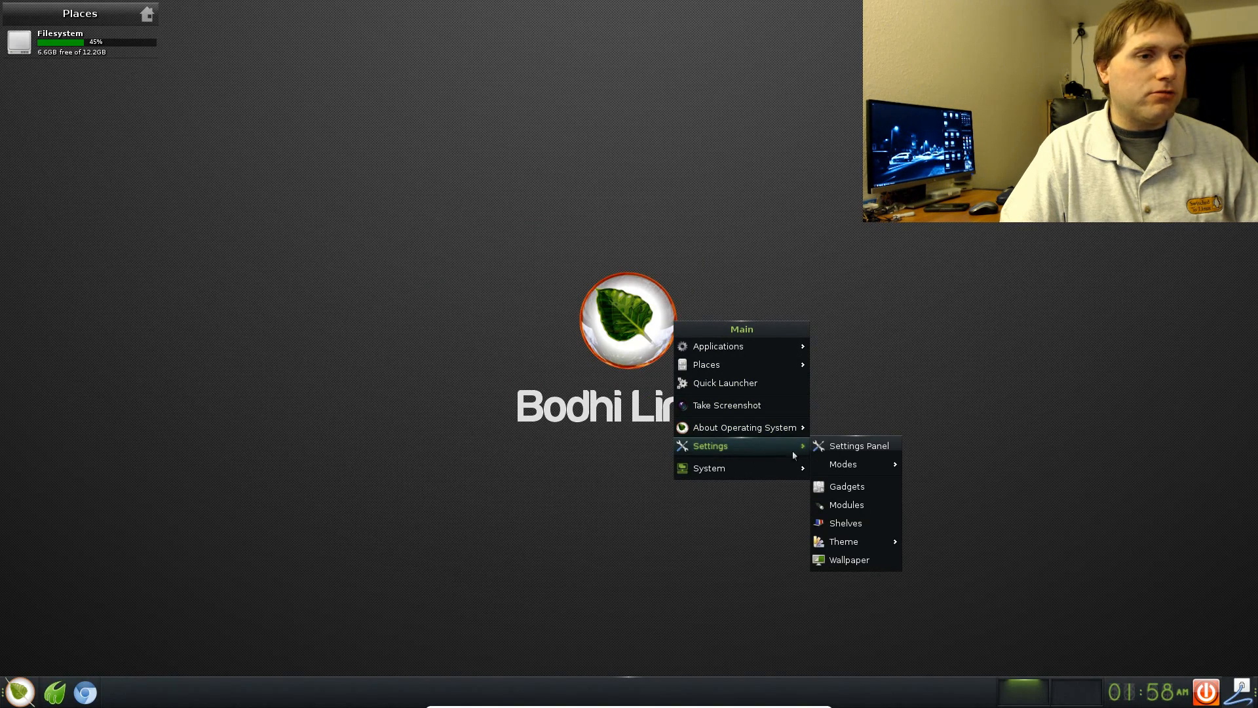
click(847, 486)
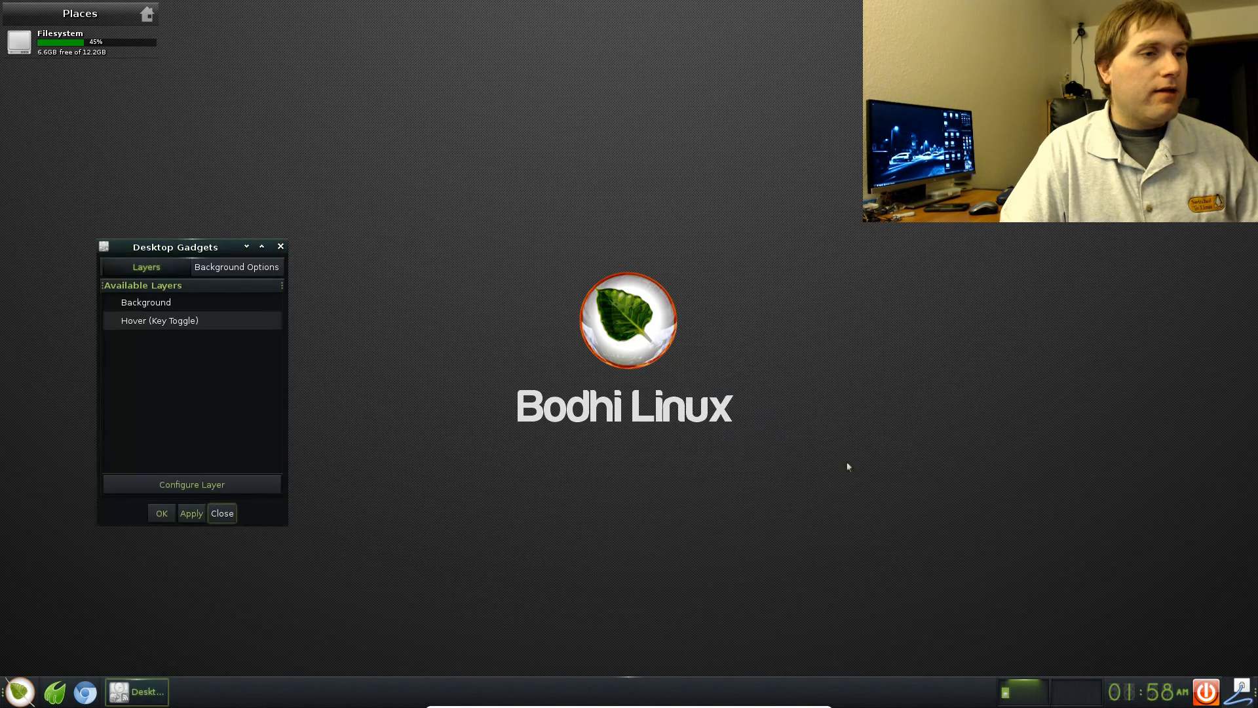
click(194, 305)
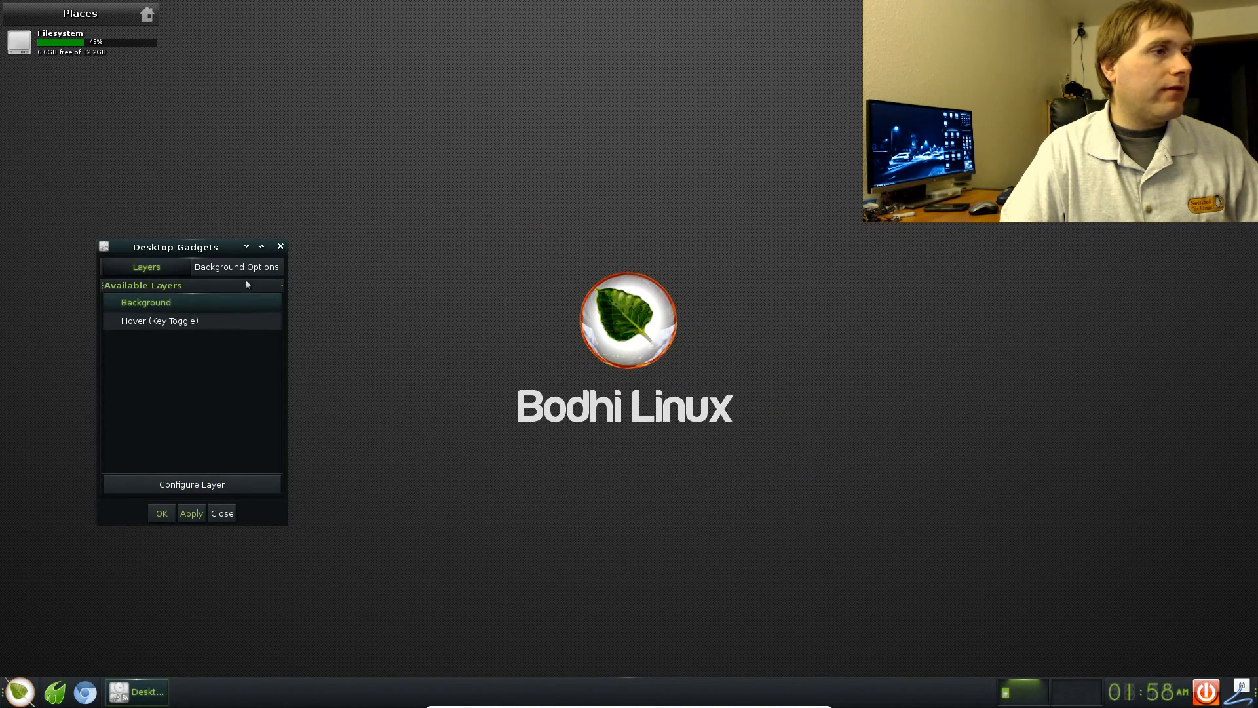
click(221, 481)
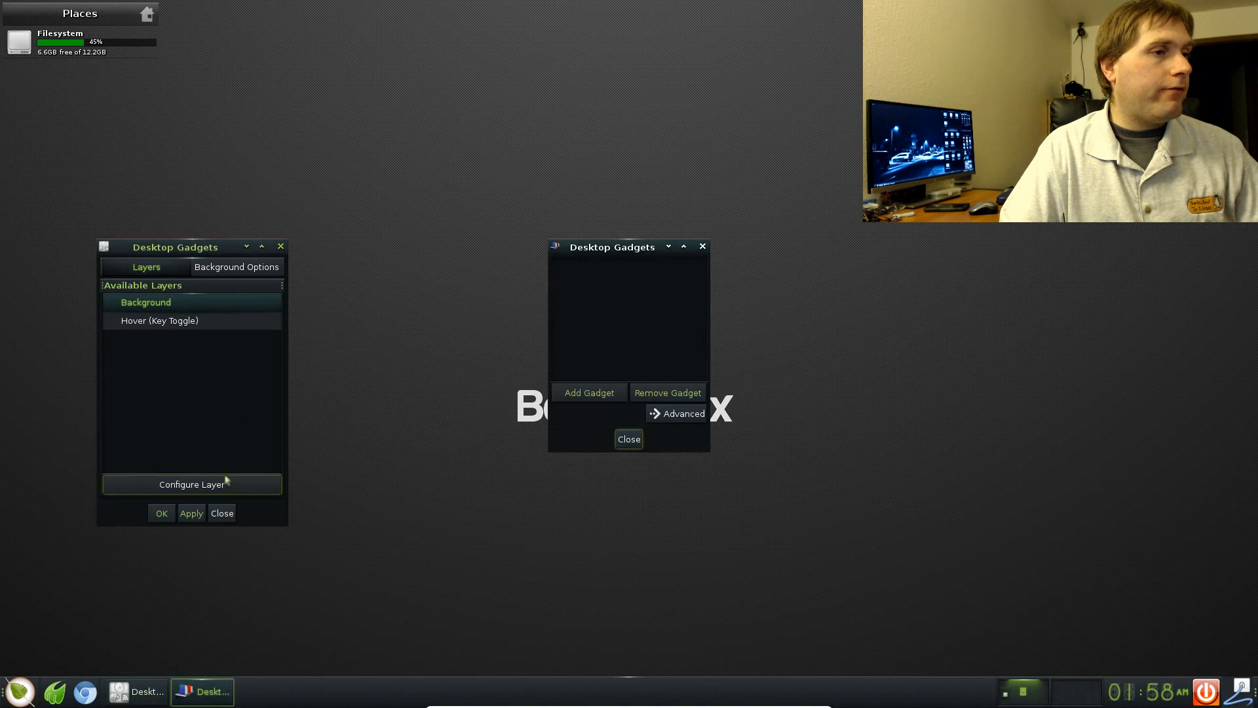
- Add a Clock gadget to the desktop, then enlarge it and place it in the desktop's lower-right corner
drag(584, 292, 759, 283)
click(757, 279)
click(730, 384)
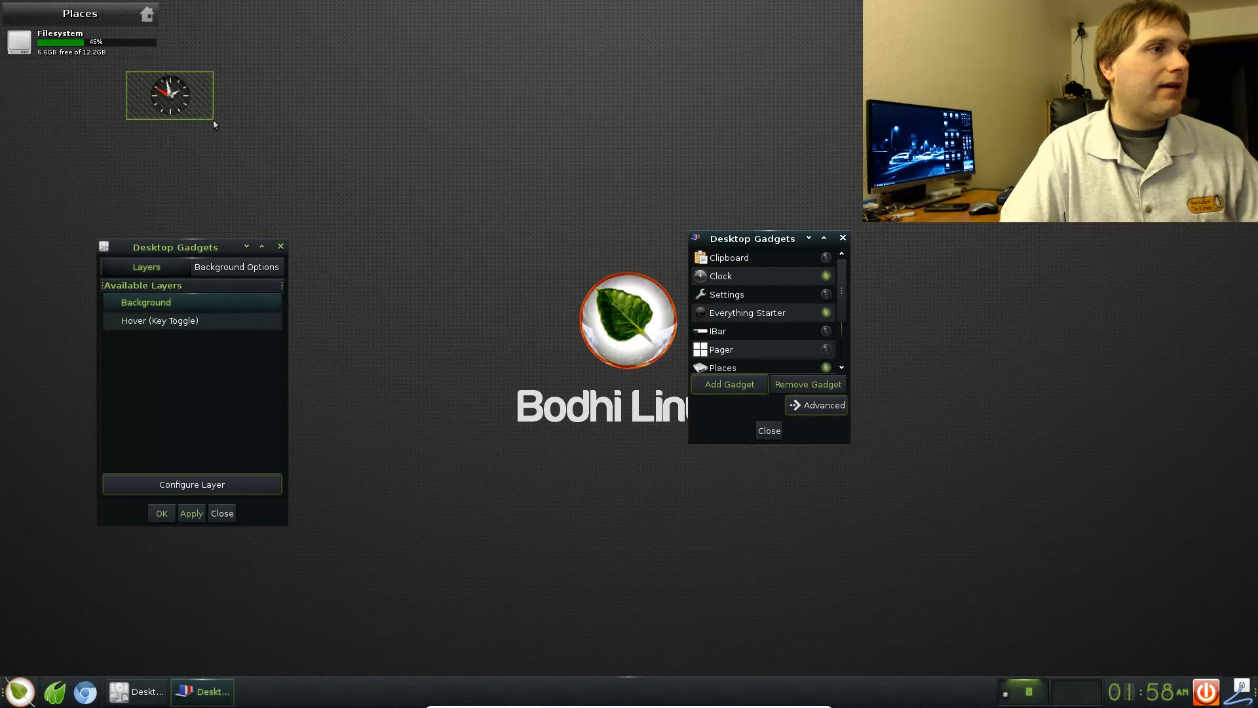
drag(213, 123, 319, 227)
drag(277, 169, 1173, 596)
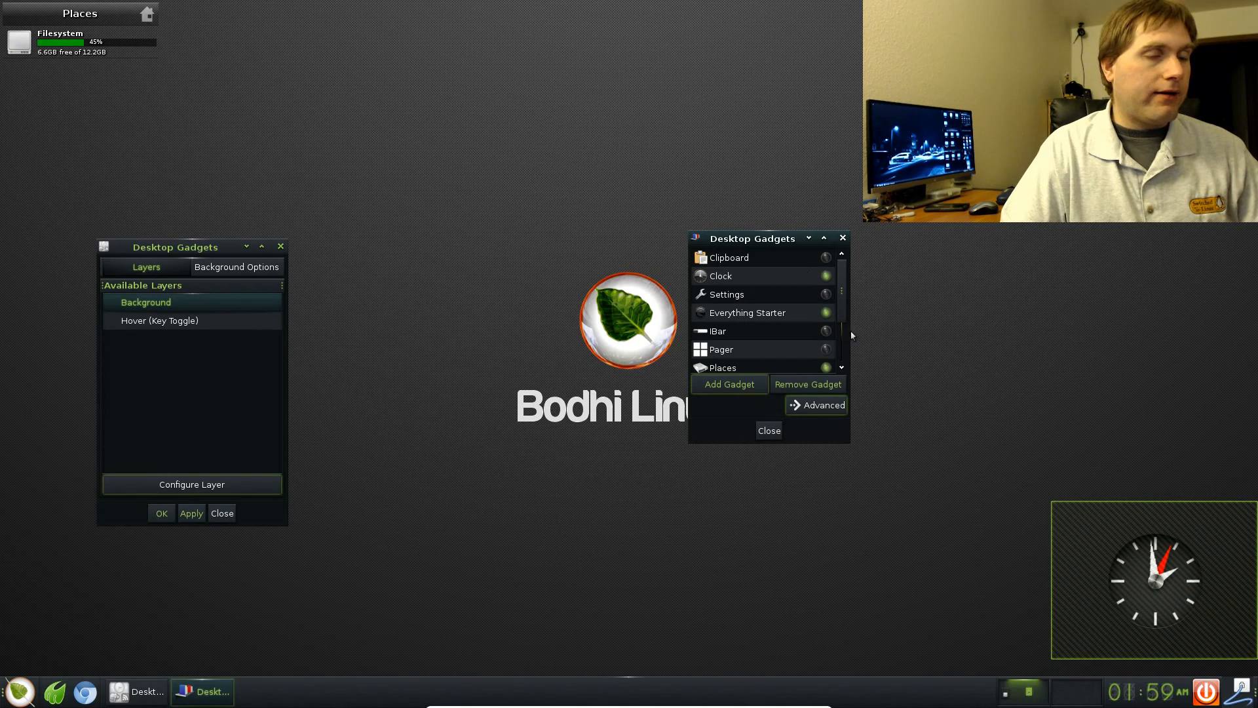
- Add a Start gadget to the desktop and move it to the desktop's upper-right area
drag(841, 284, 842, 333)
scroll(839, 334, down, 1)
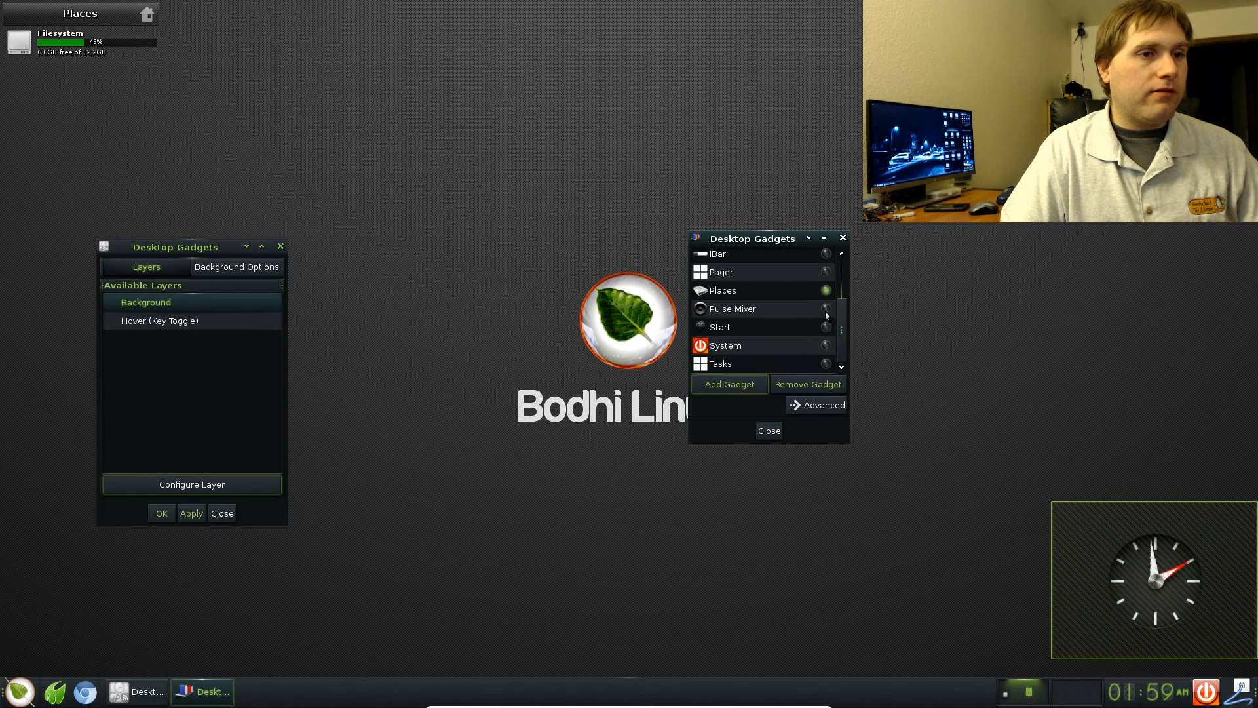
click(822, 330)
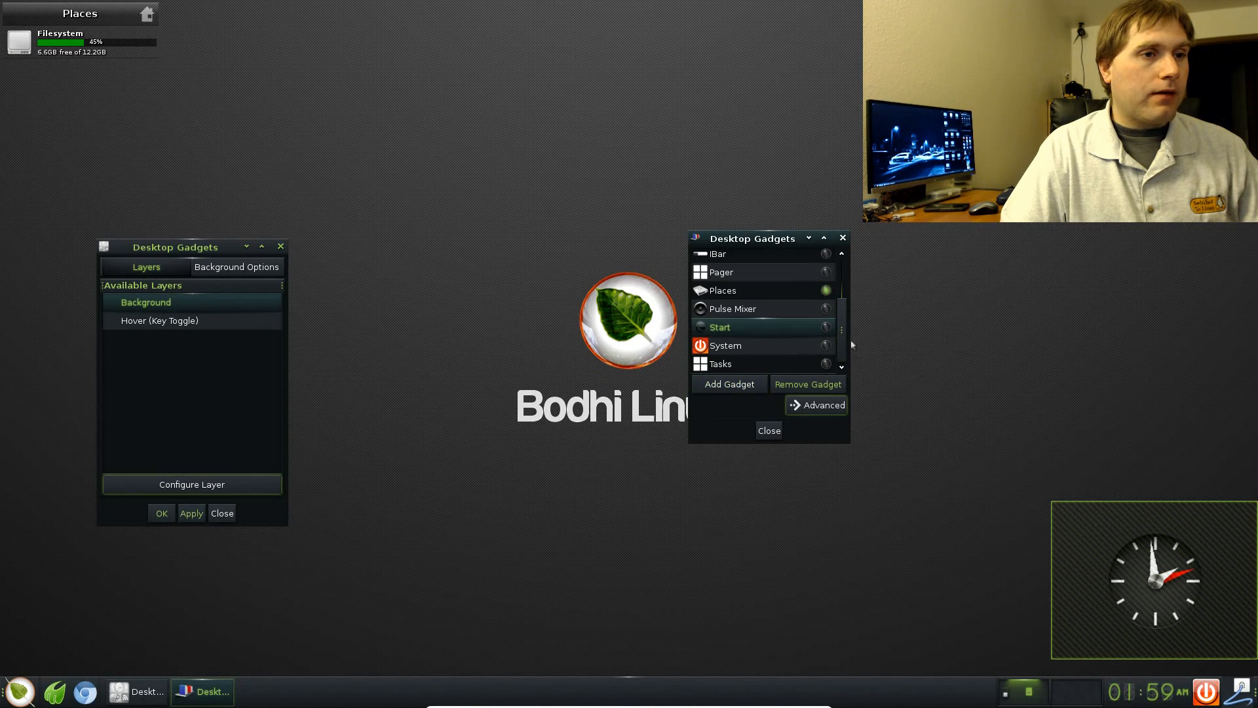
click(750, 386)
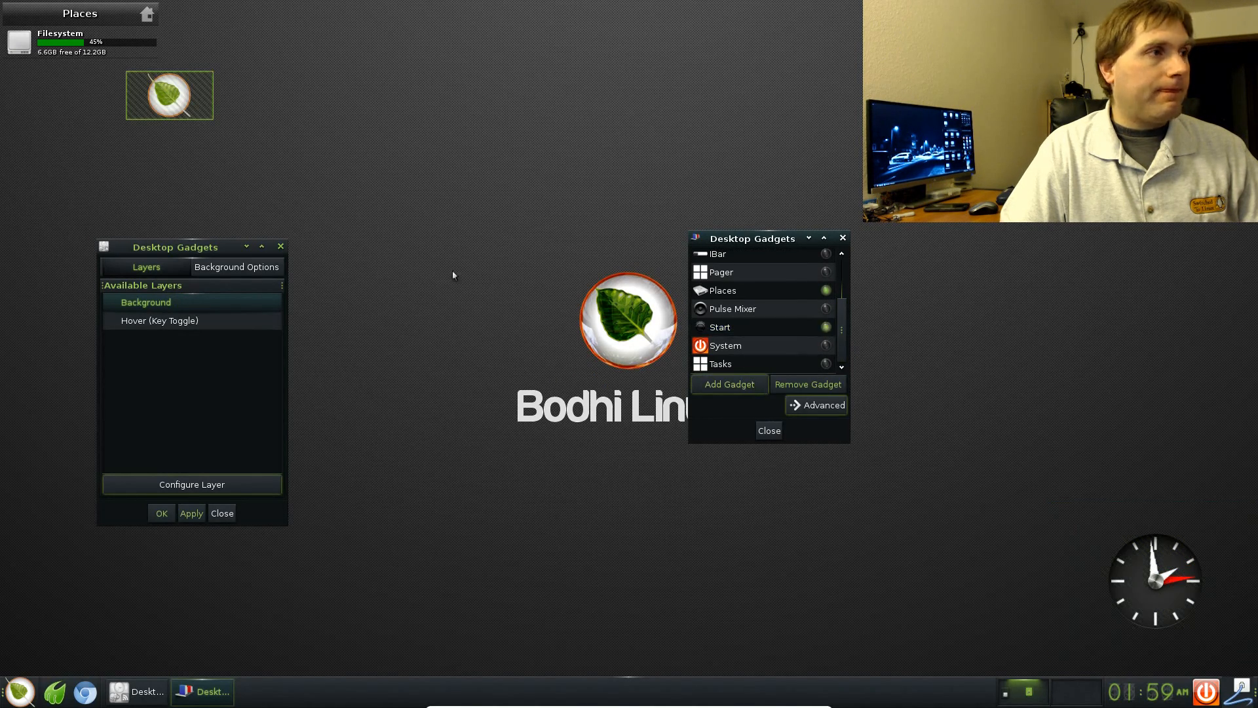
drag(175, 102, 1062, 111)
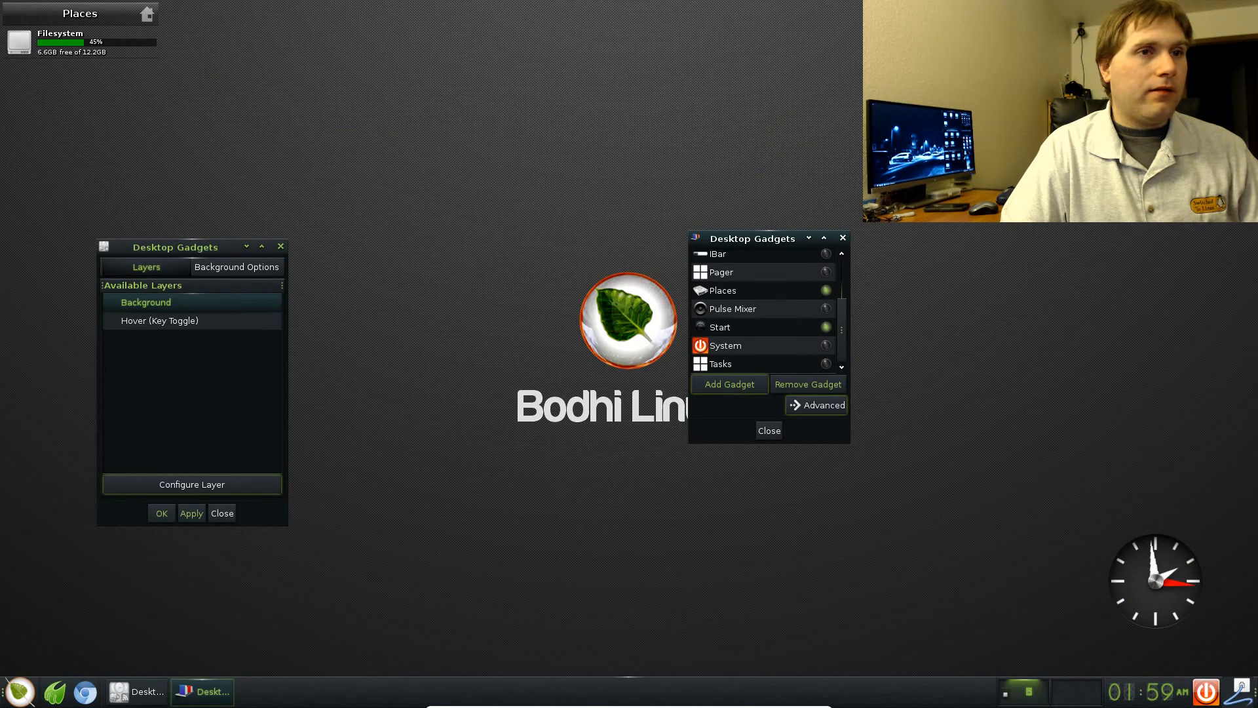
click(949, 235)
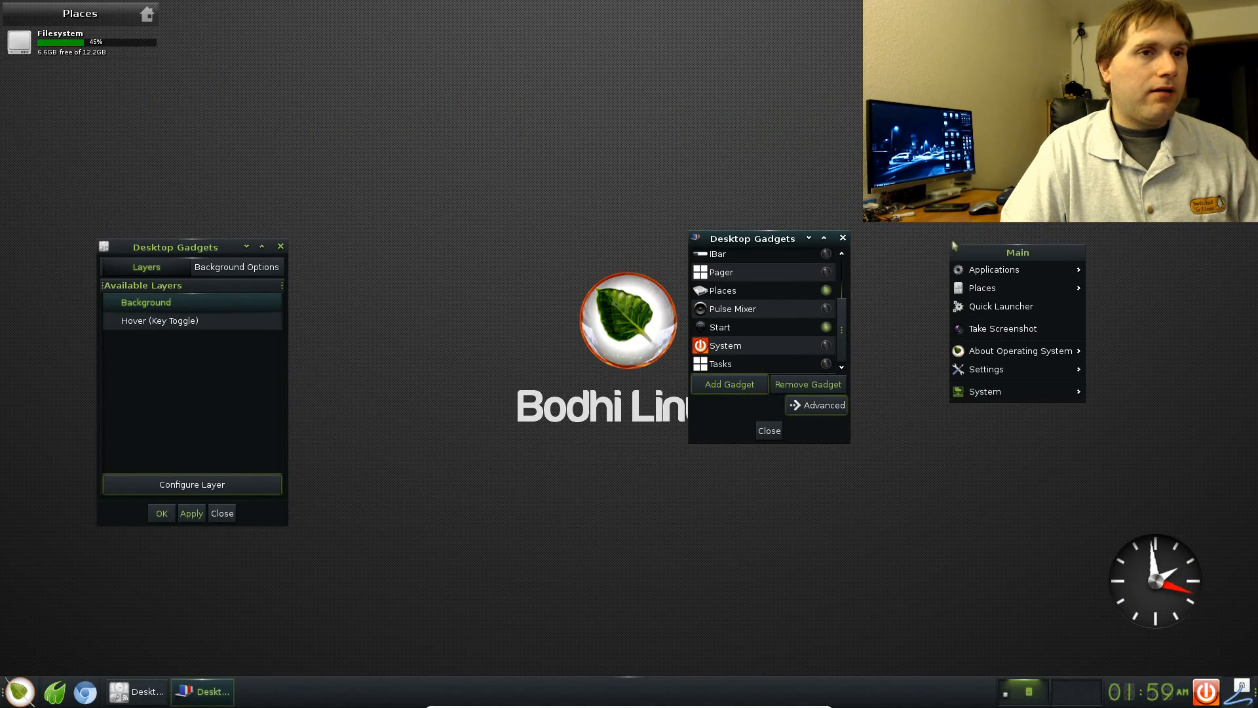
key(Escape)
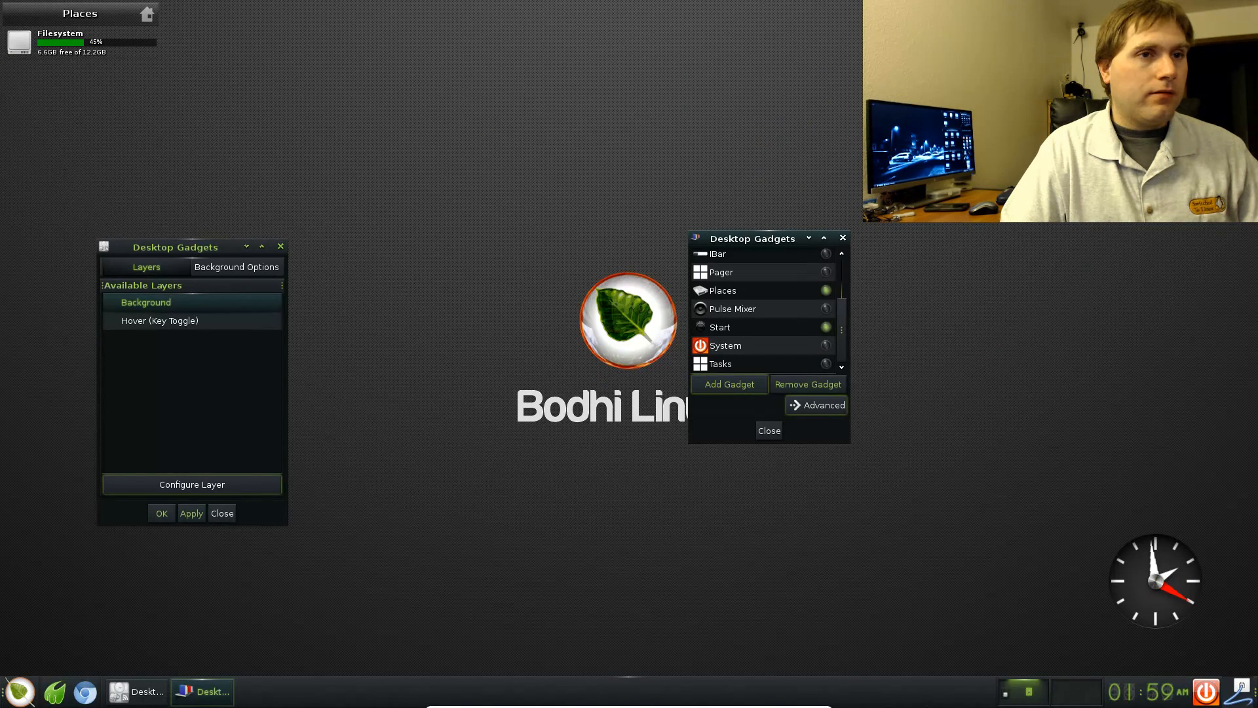
click(19, 692)
key(Escape)
- Try to remove the Everything Starter gadget from the desktop's Background layer
scroll(834, 285, up, 3)
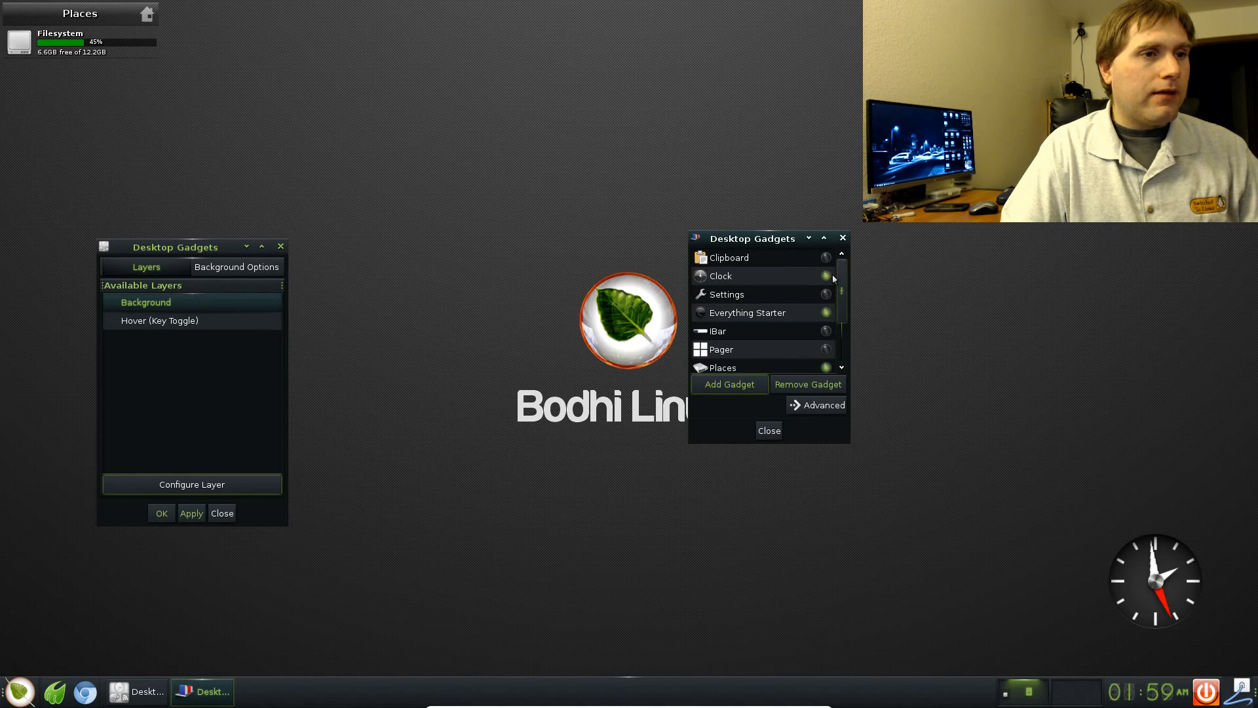
click(798, 317)
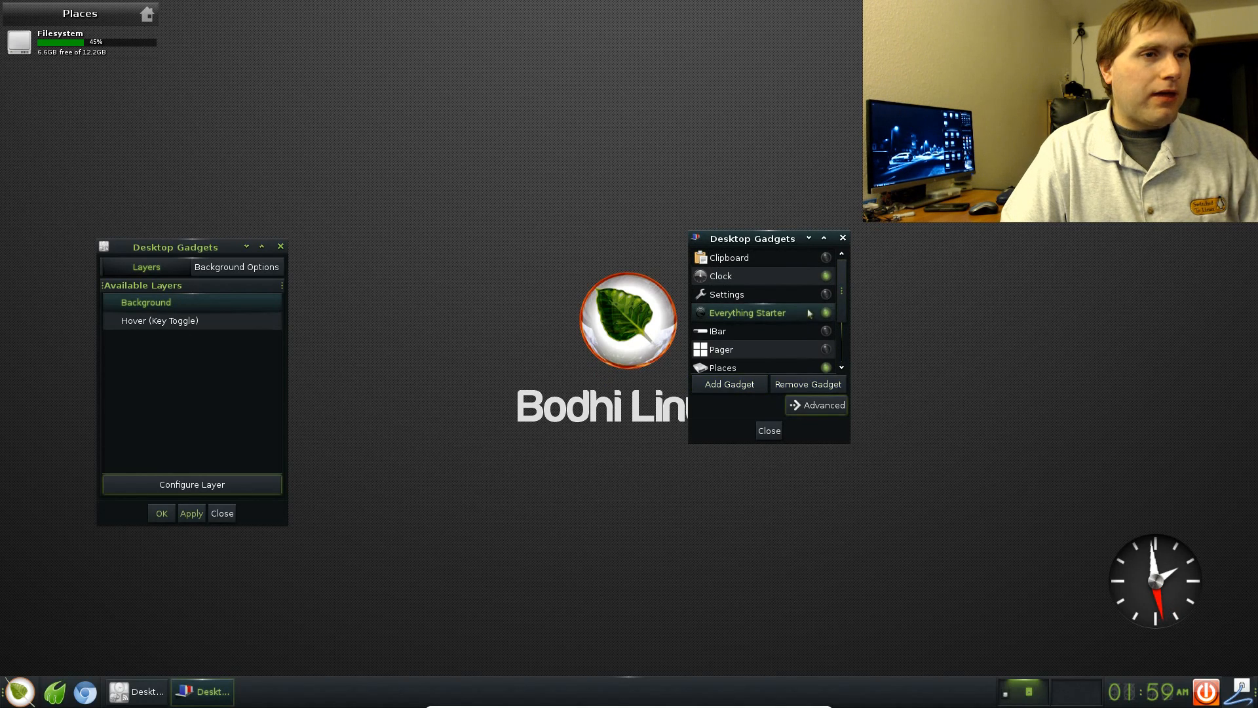
click(794, 387)
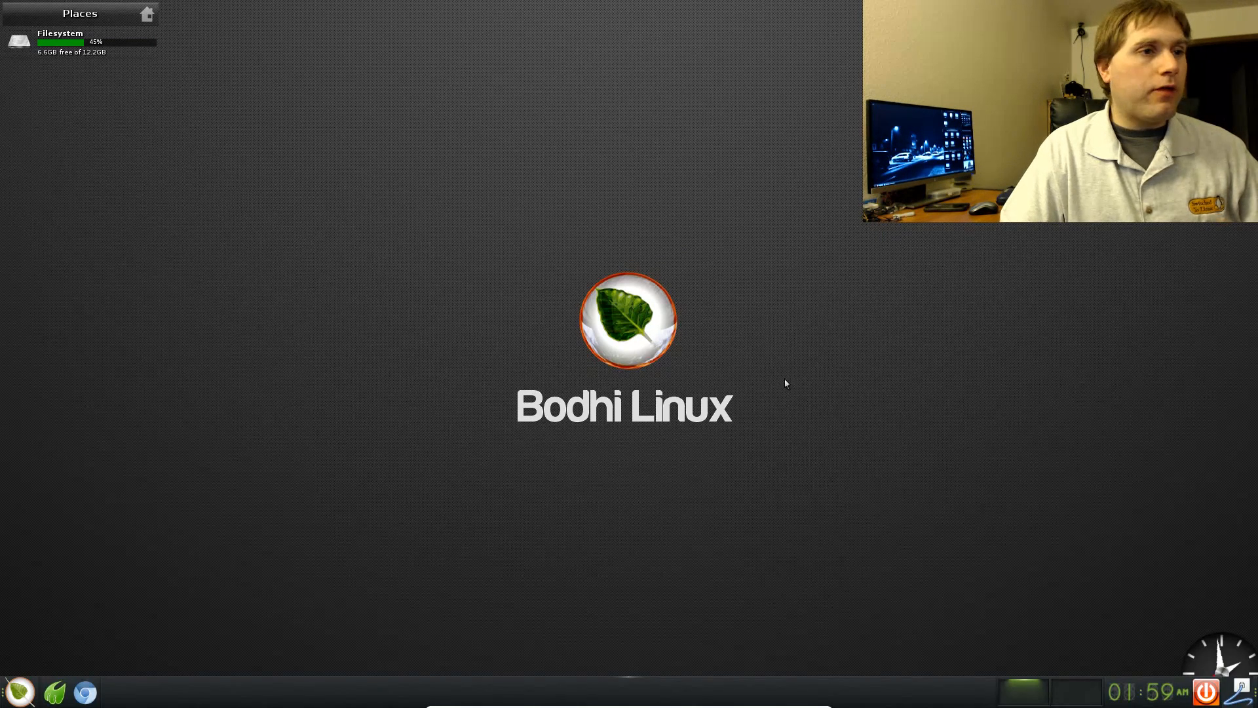
- View the Utilities modules in the Module Settings and close the dialog
click(449, 395)
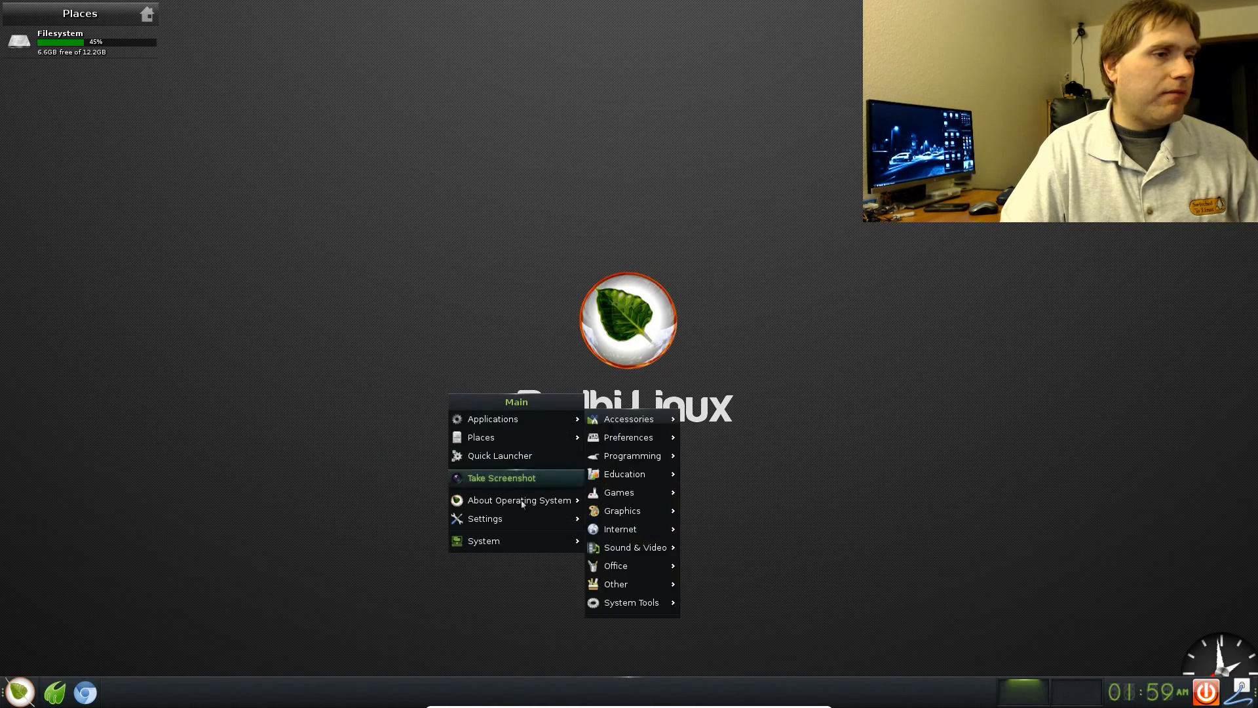
mouse_move(525, 518)
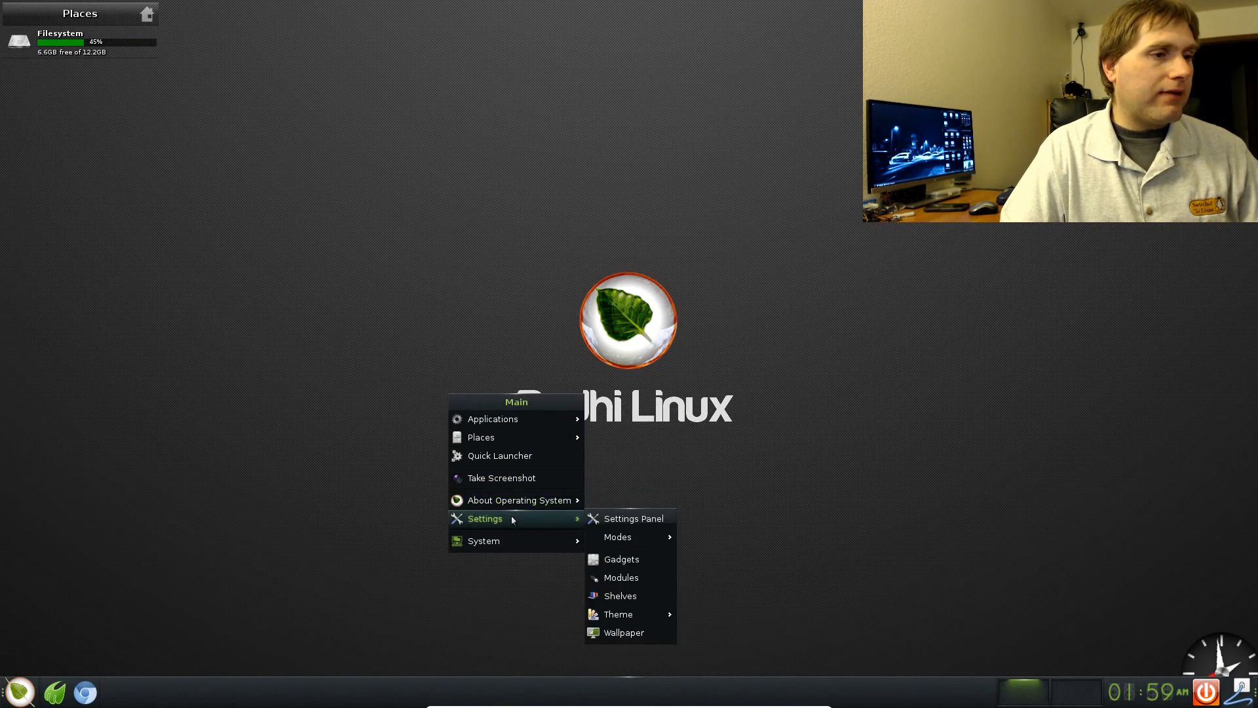
click(622, 577)
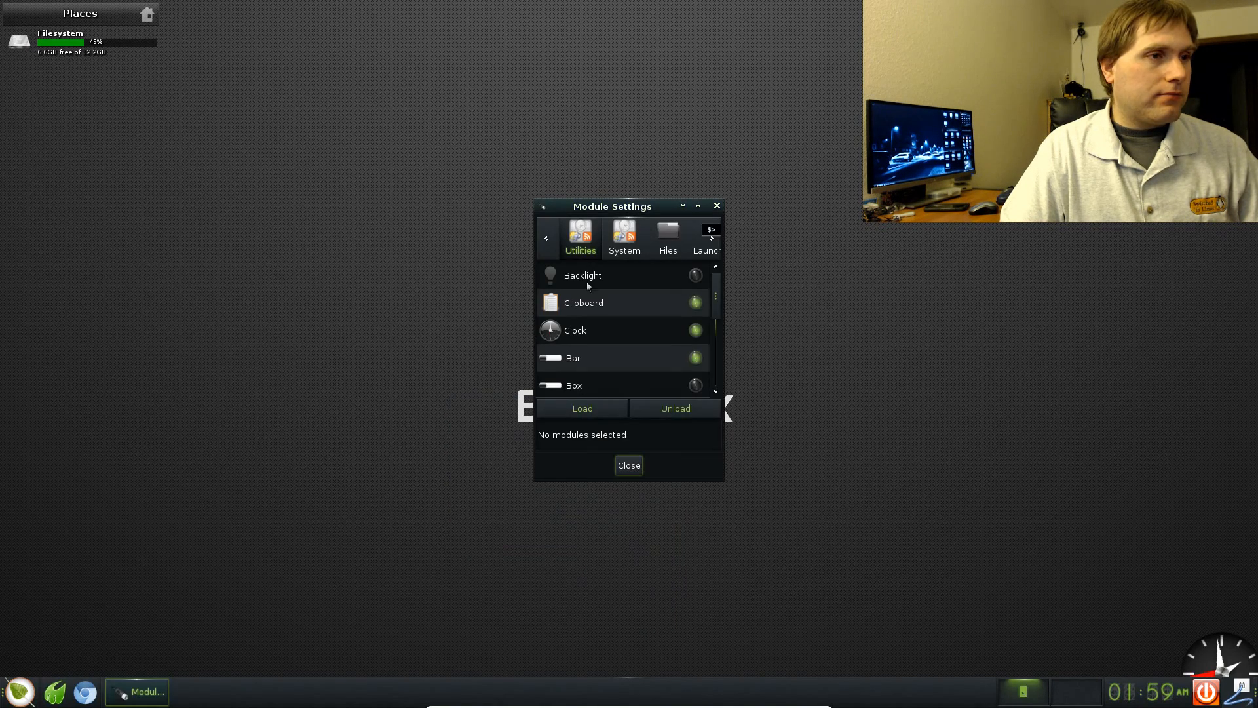
click(717, 210)
- Open the Gadgets settings again and bring up the configuration of the Background layer
click(723, 347)
mouse_move(786, 467)
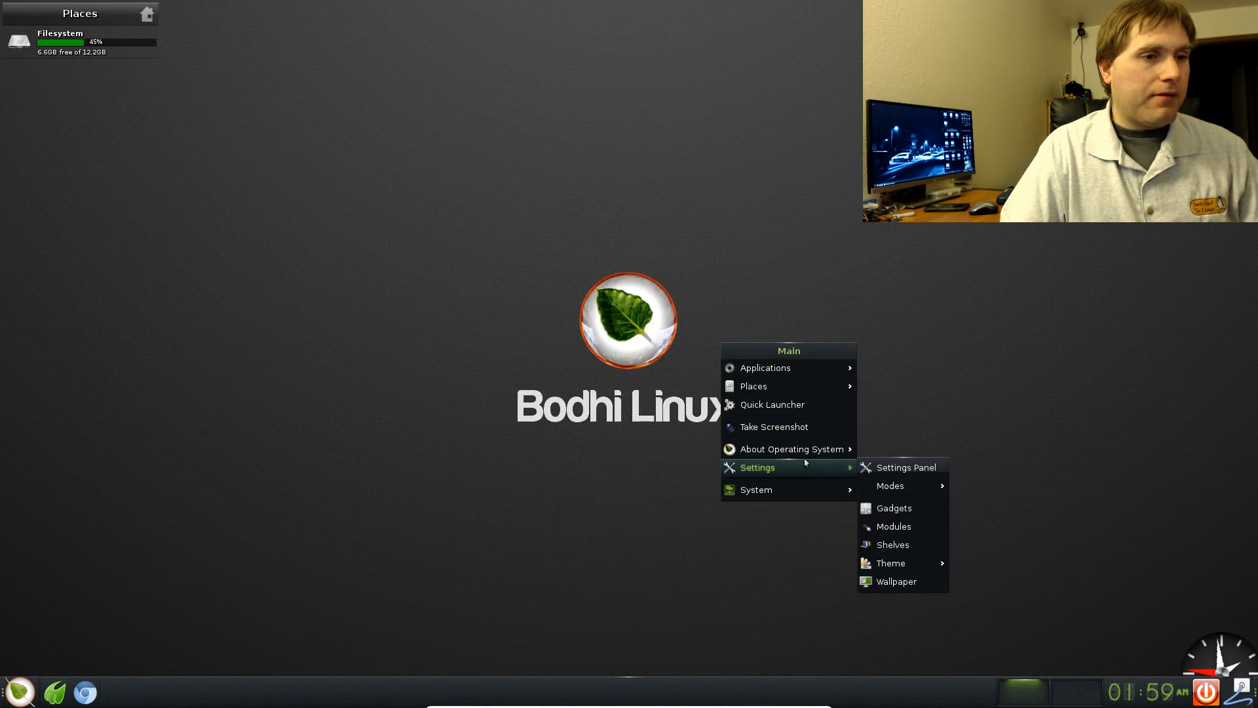
click(915, 514)
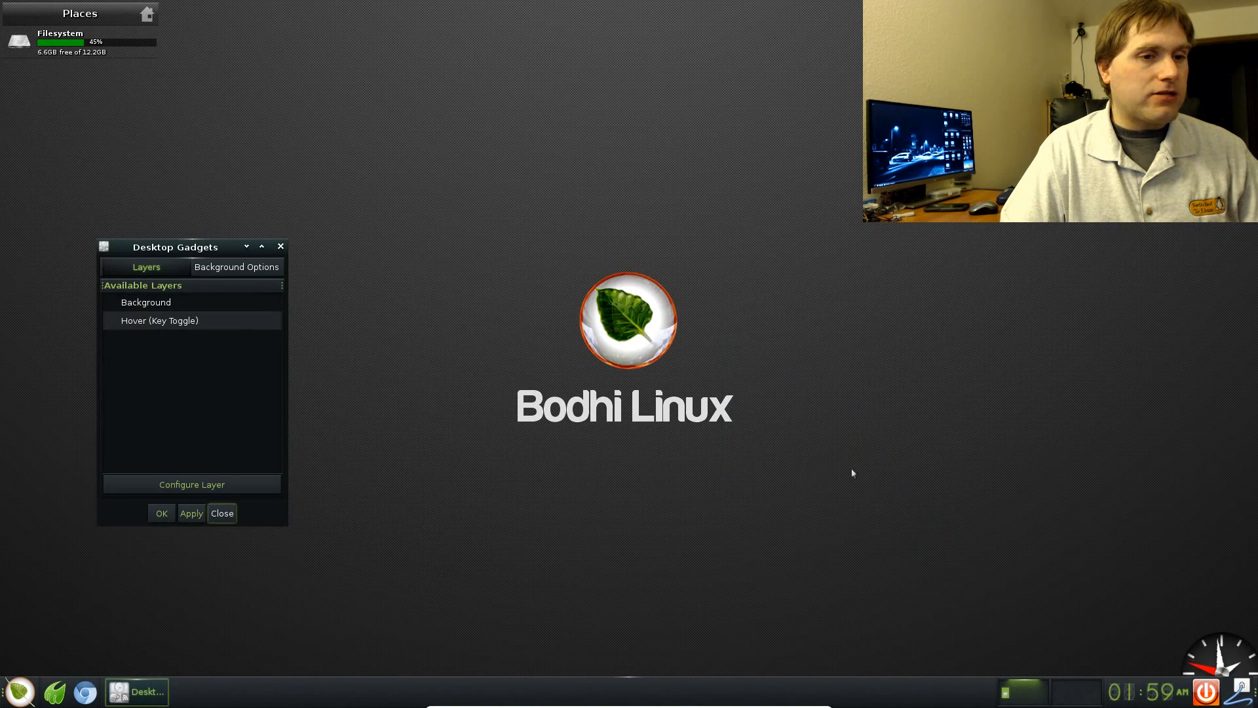
drag(211, 249, 355, 224)
click(329, 278)
click(362, 457)
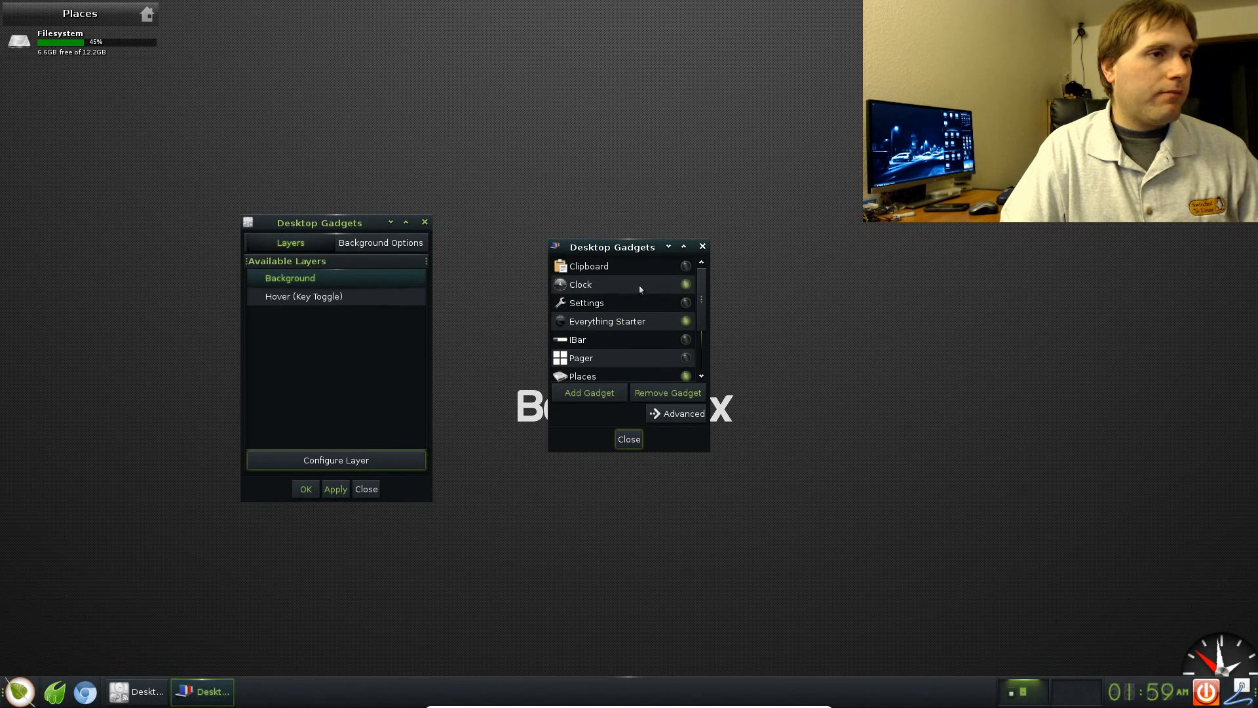
- Remove the Everything Starter gadget and add it again, closing both Desktop Gadgets dialogs
click(651, 323)
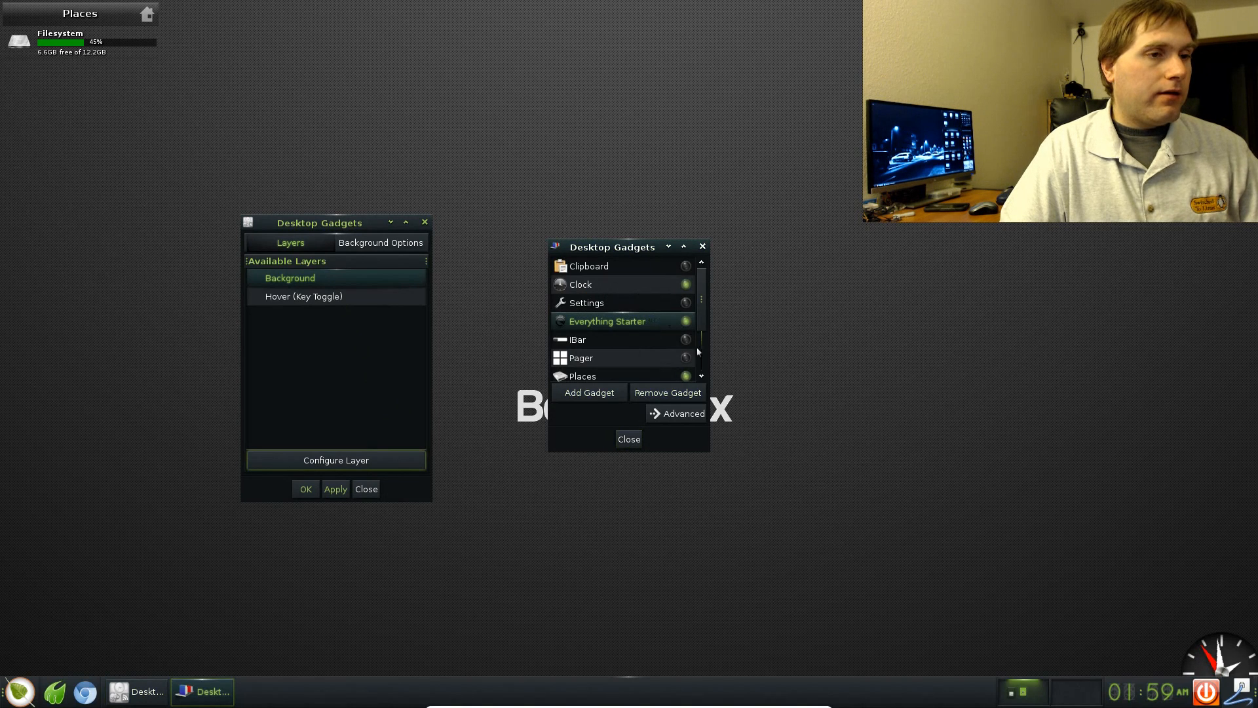
click(674, 394)
click(681, 322)
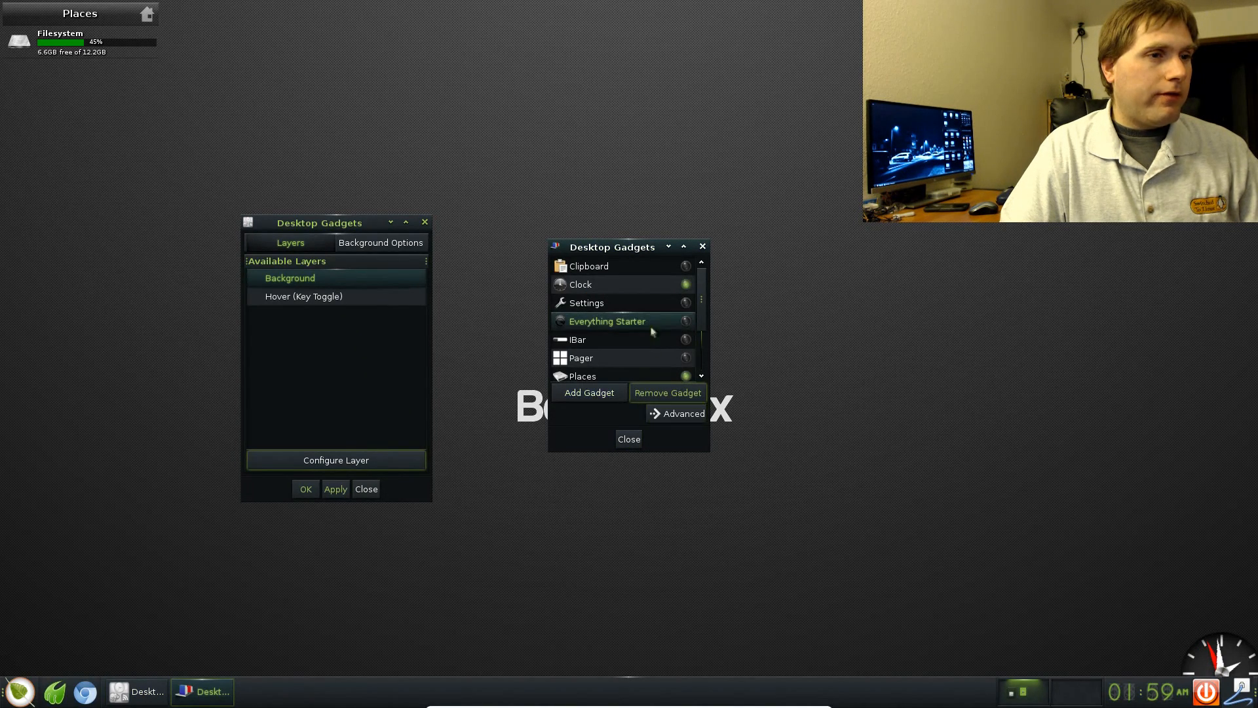
click(590, 393)
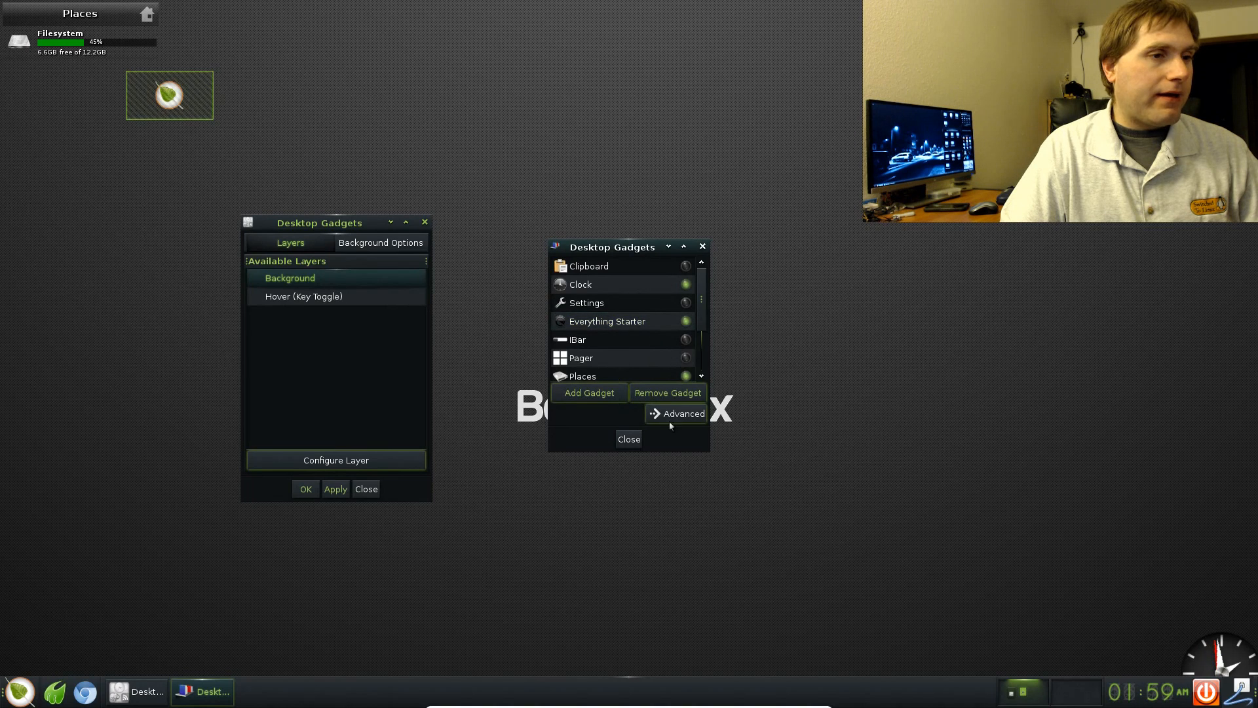
click(624, 443)
click(374, 491)
- Leave the Everything Starter gadget below the Places gadget and end its placement mode
click(464, 313)
click(295, 244)
click(146, 14)
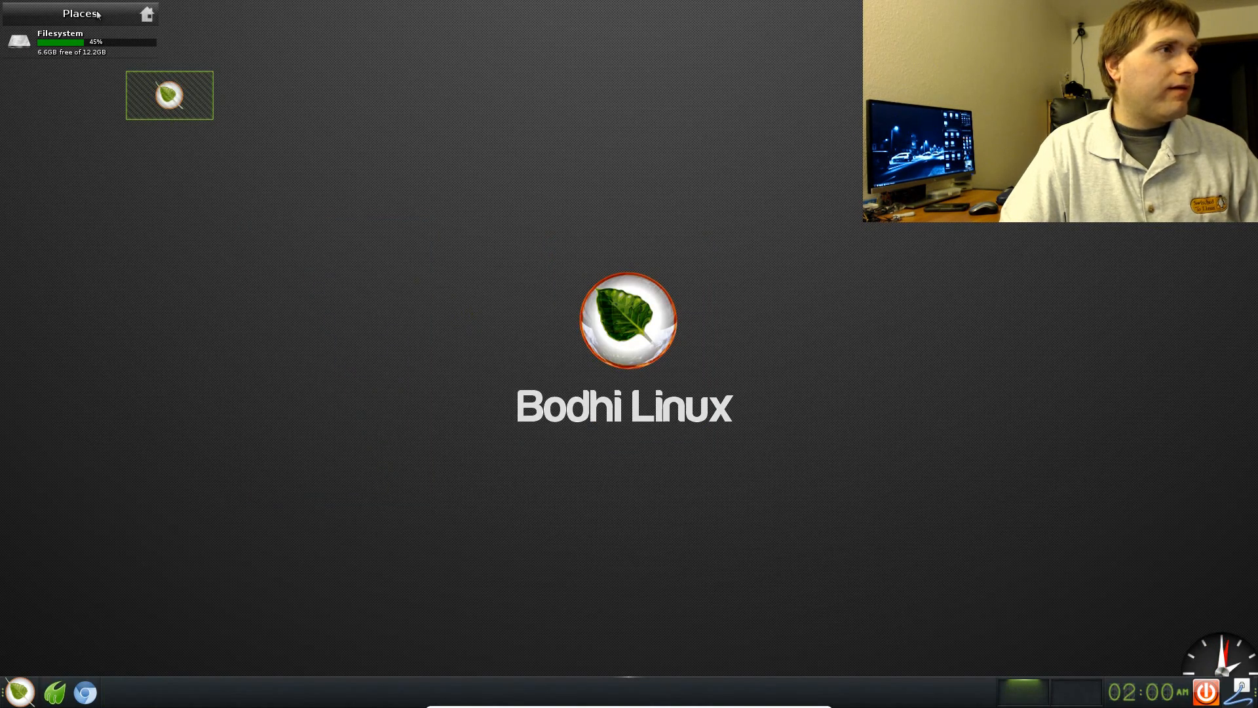
click(411, 8)
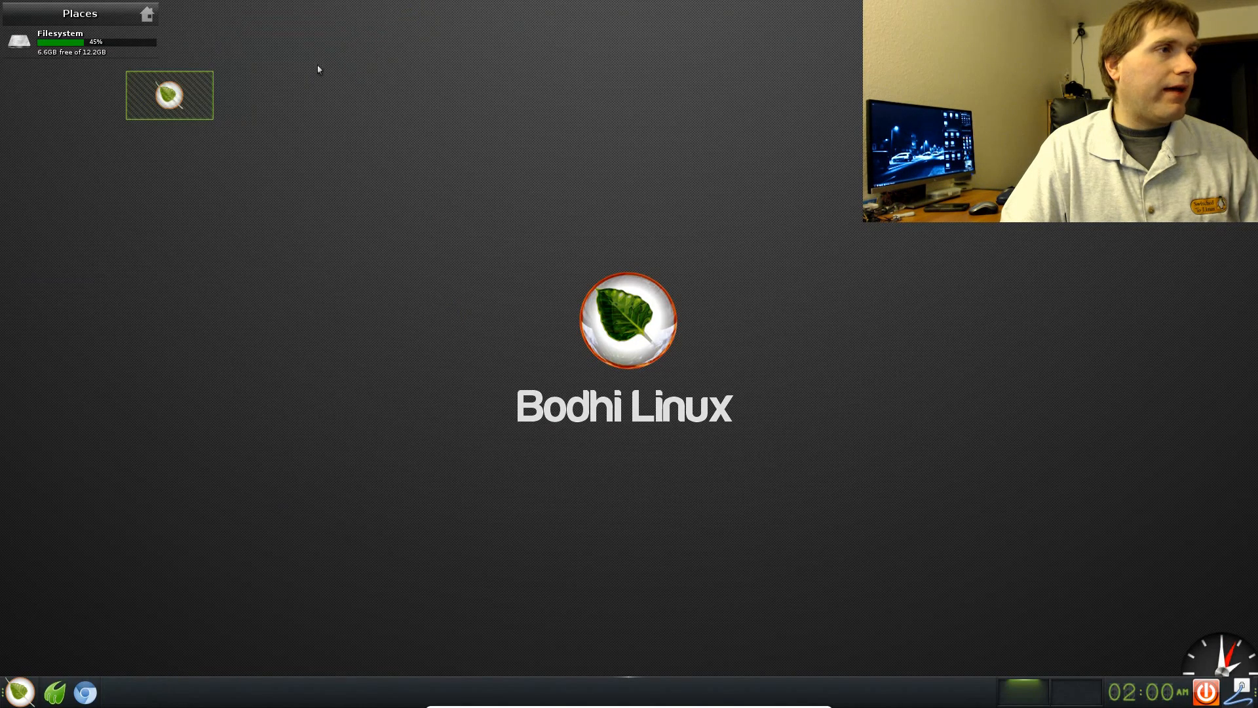
click(171, 100)
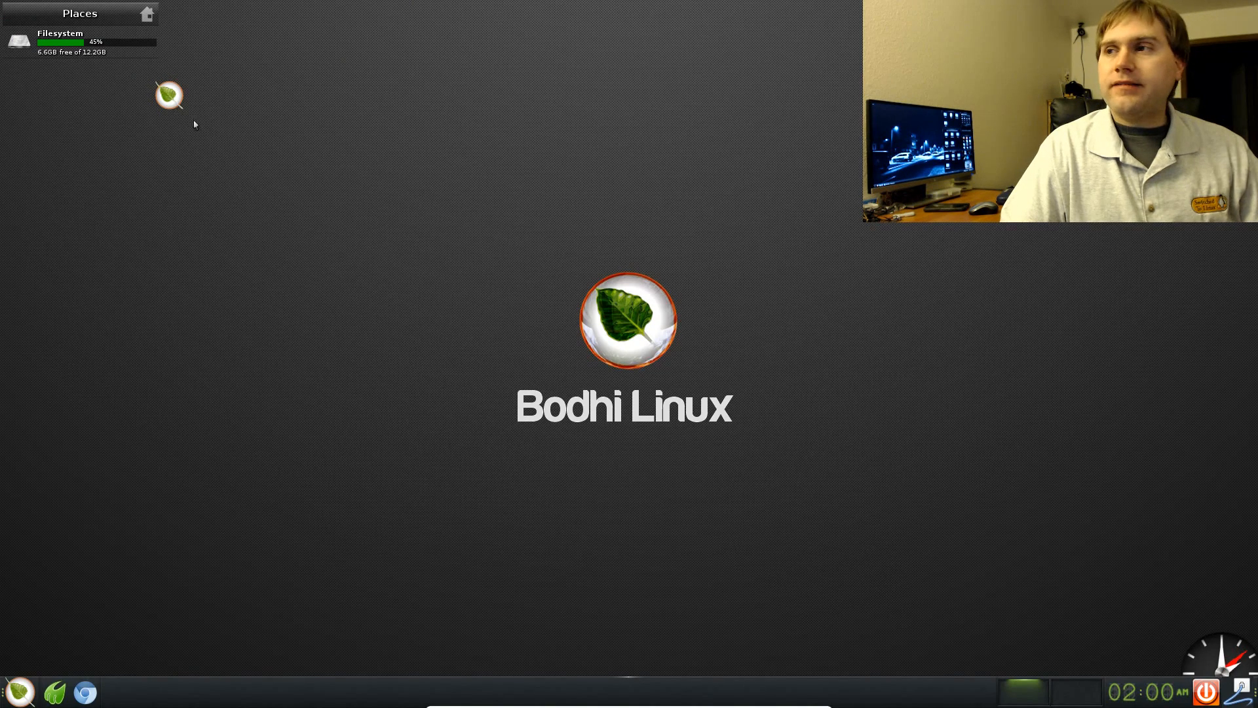
- Browse the Education and Other application categories in the Everything Starter launcher and close it
click(175, 102)
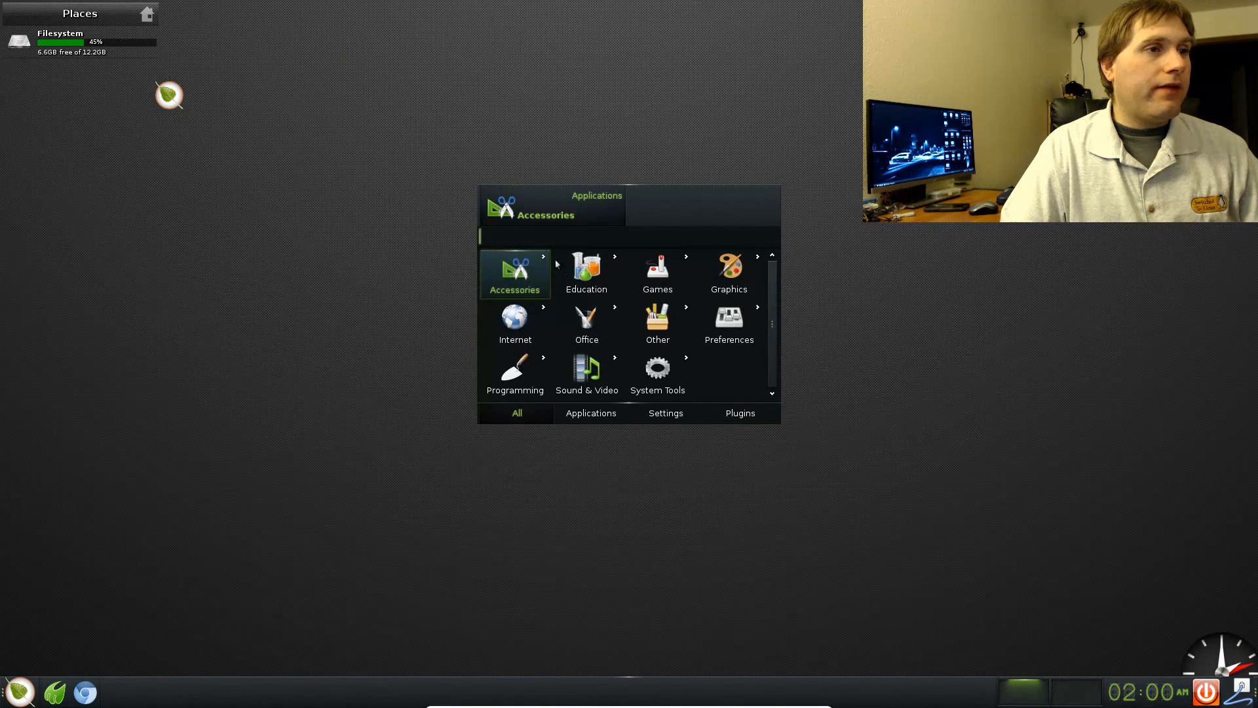
click(602, 270)
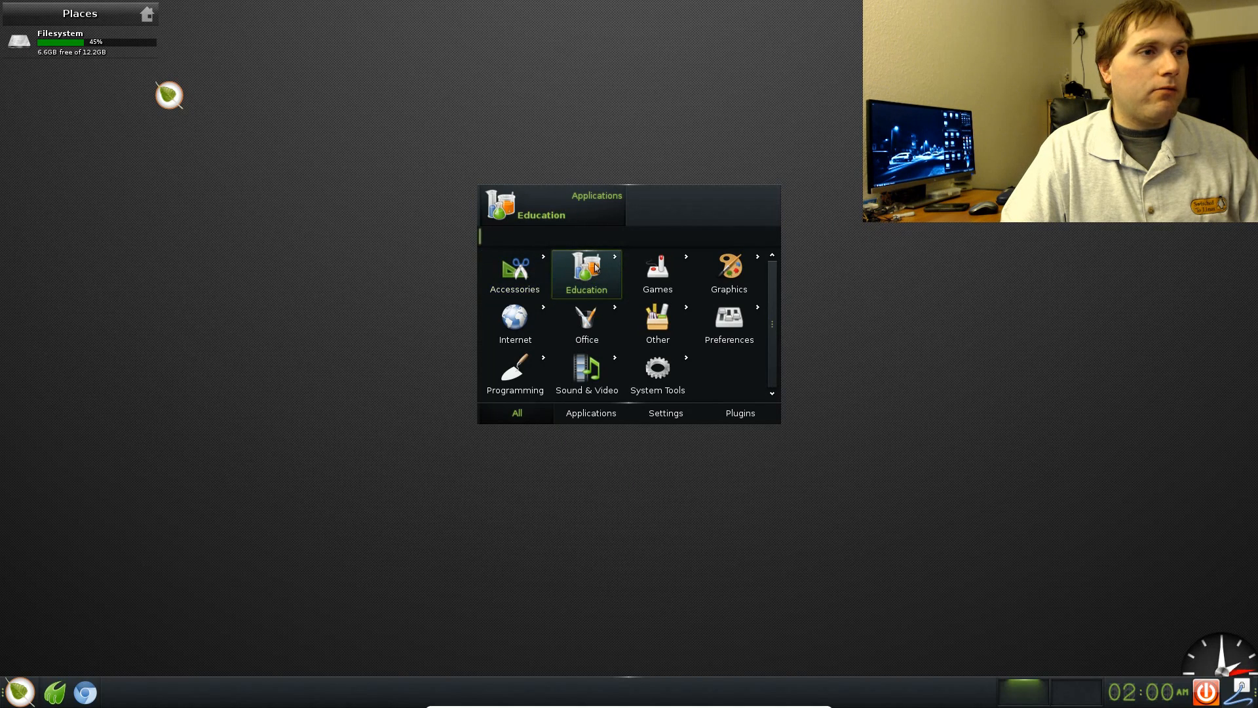
click(597, 269)
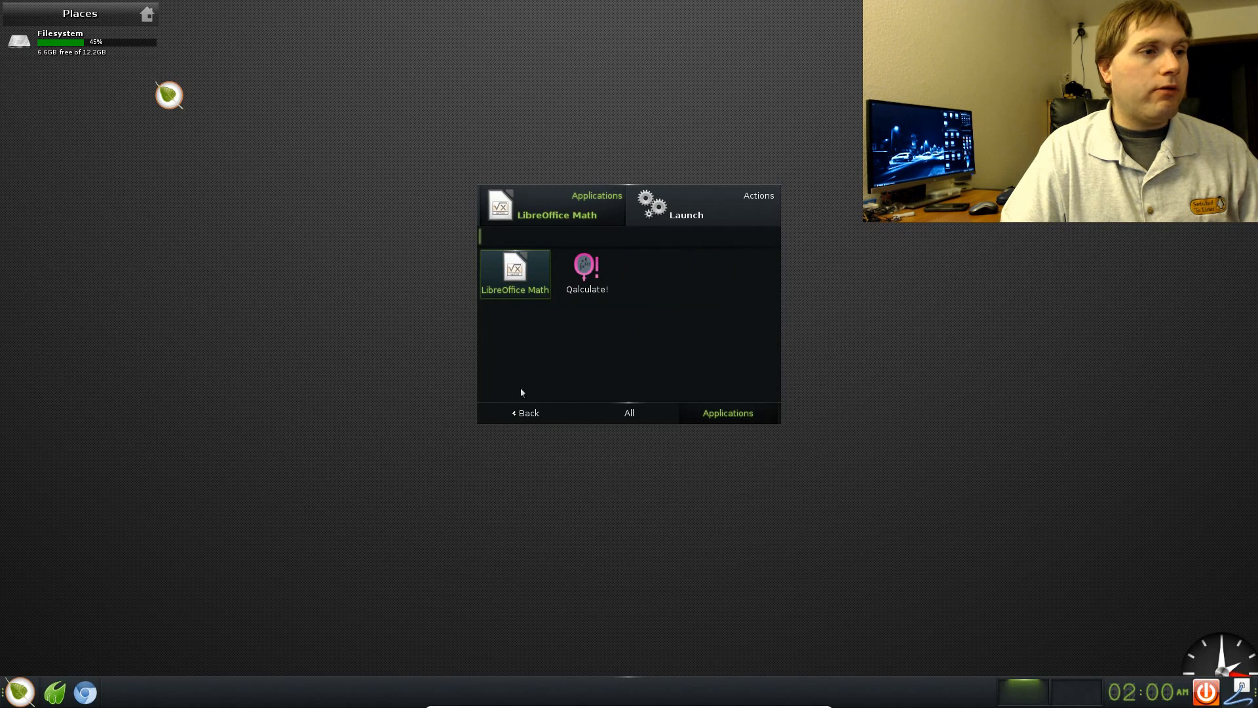
click(534, 415)
click(659, 322)
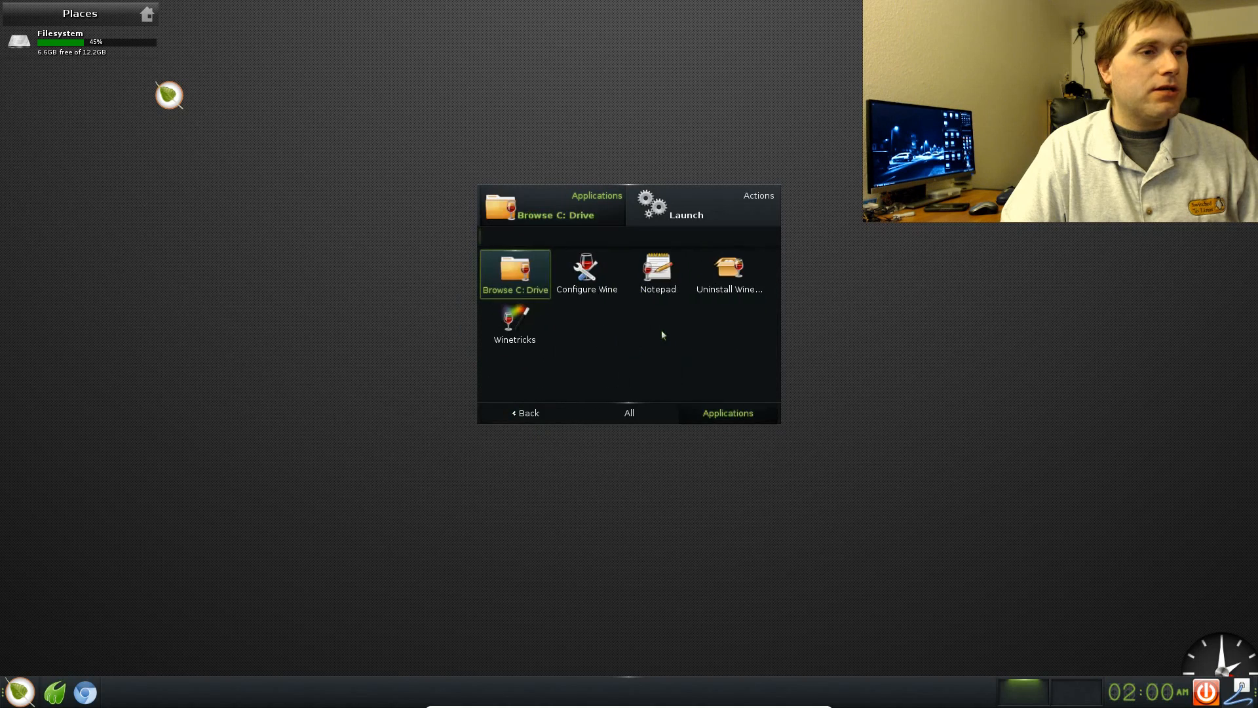
click(528, 413)
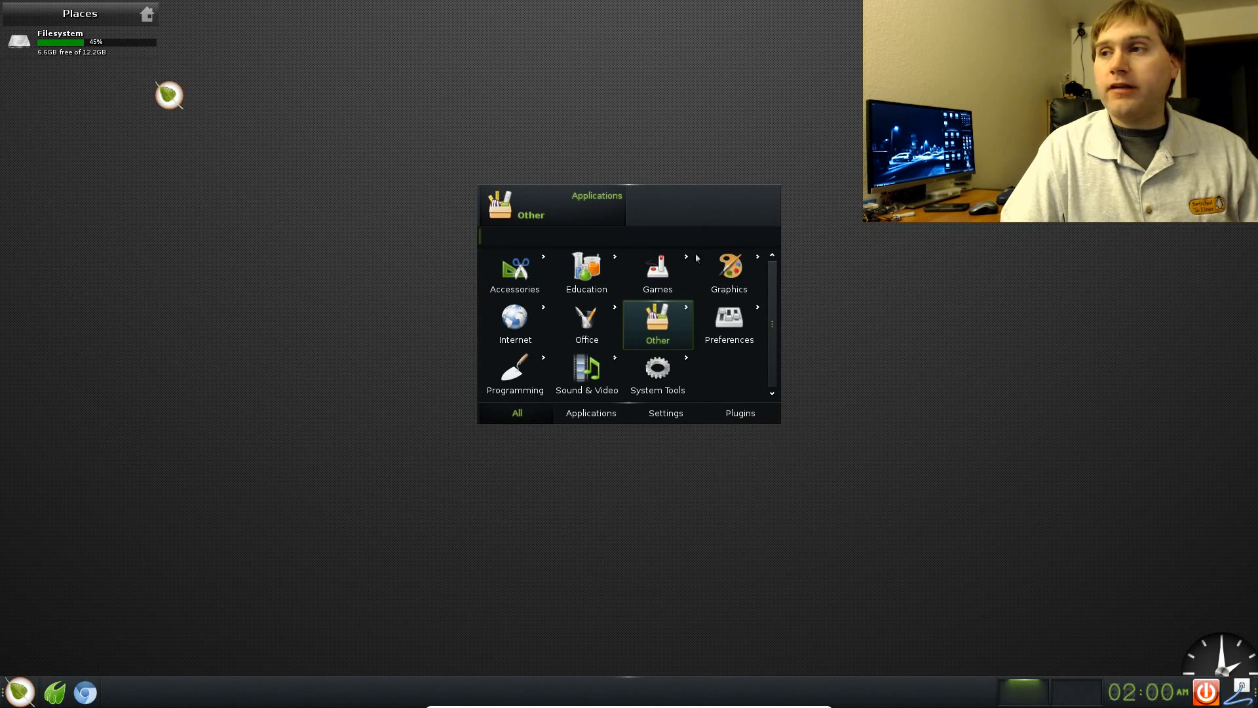
click(821, 256)
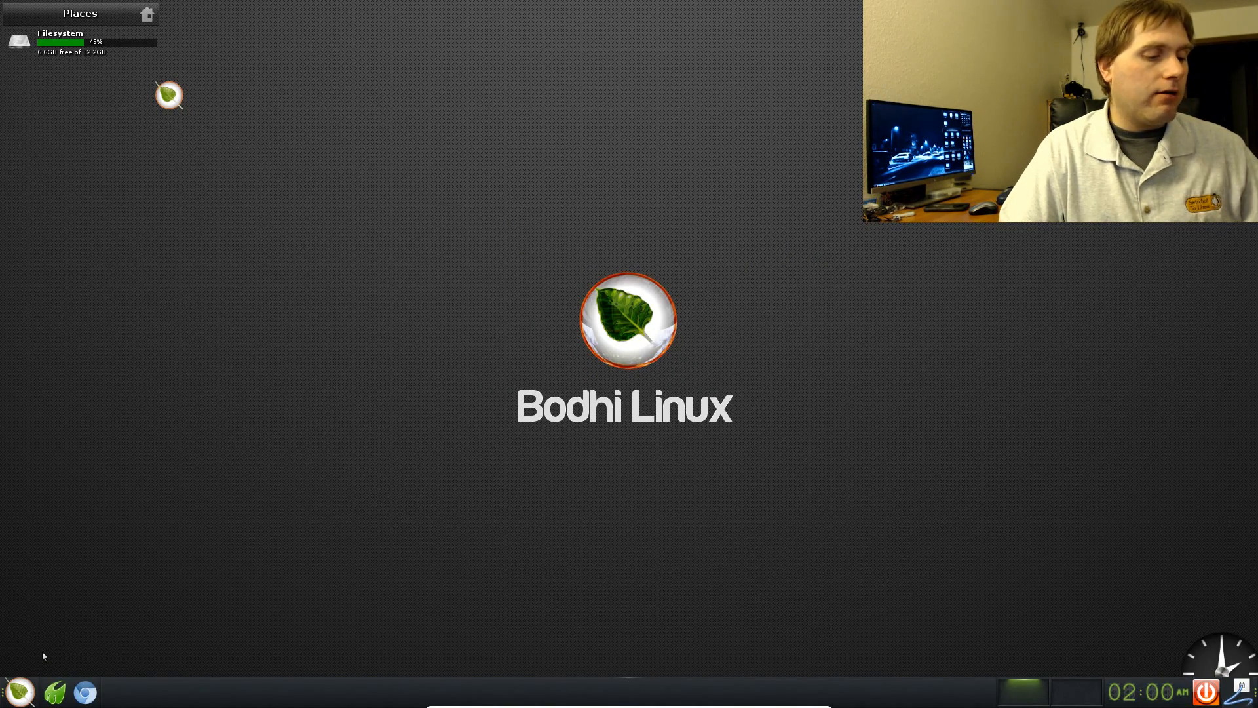
- Show the main menu from the shelf and again on the empty desktop, dismissing it both times
click(19, 692)
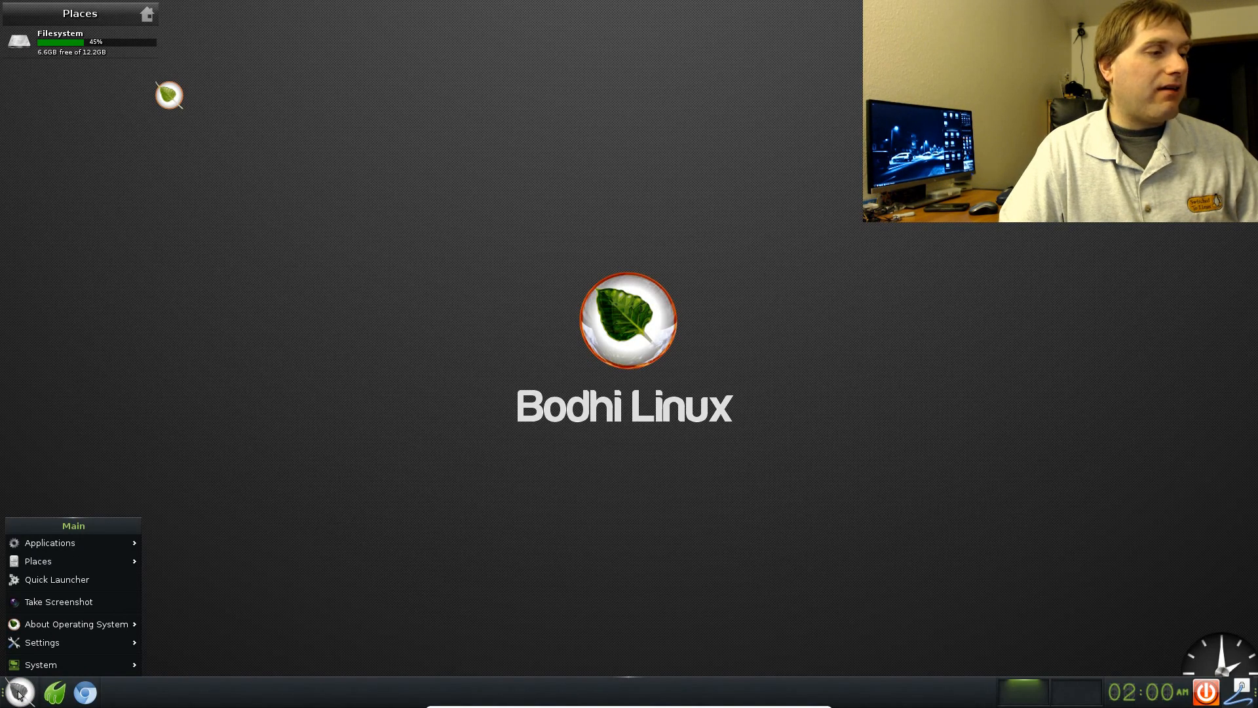
click(19, 692)
click(543, 412)
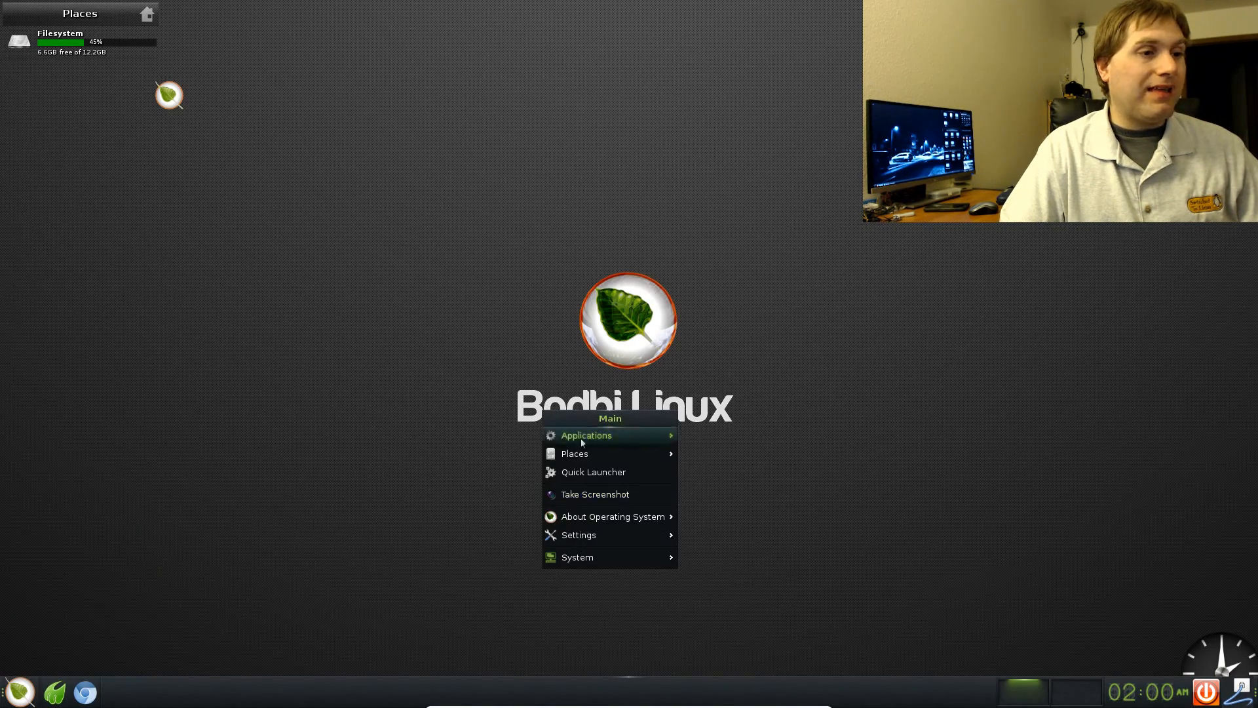
click(362, 338)
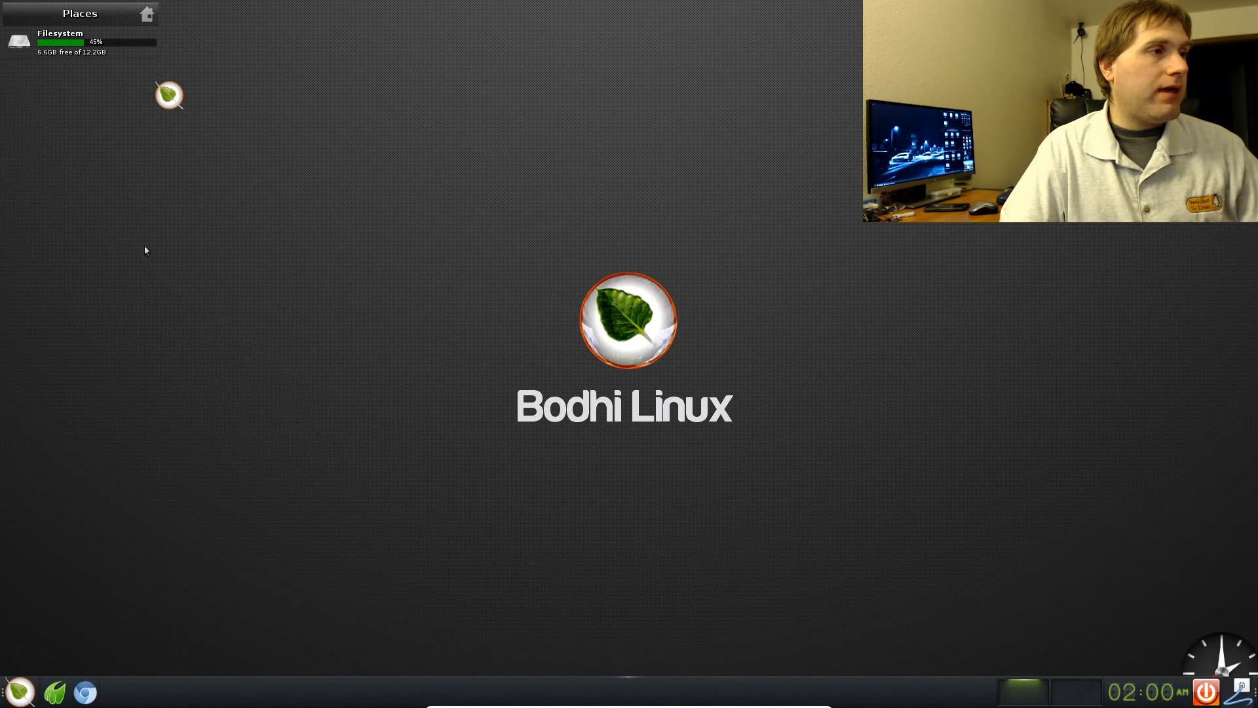
- View the Office application category in the Everything Starter launcher below the Places gadget and close the launcher
click(169, 95)
click(342, 157)
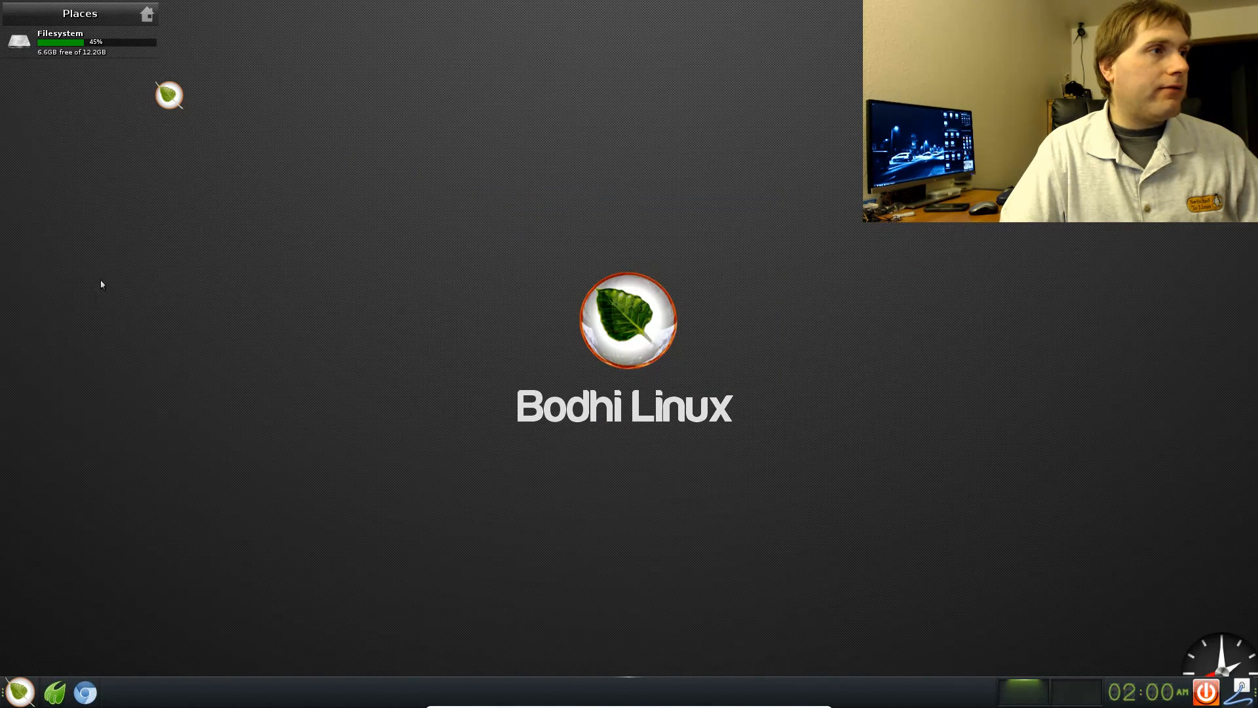
click(171, 97)
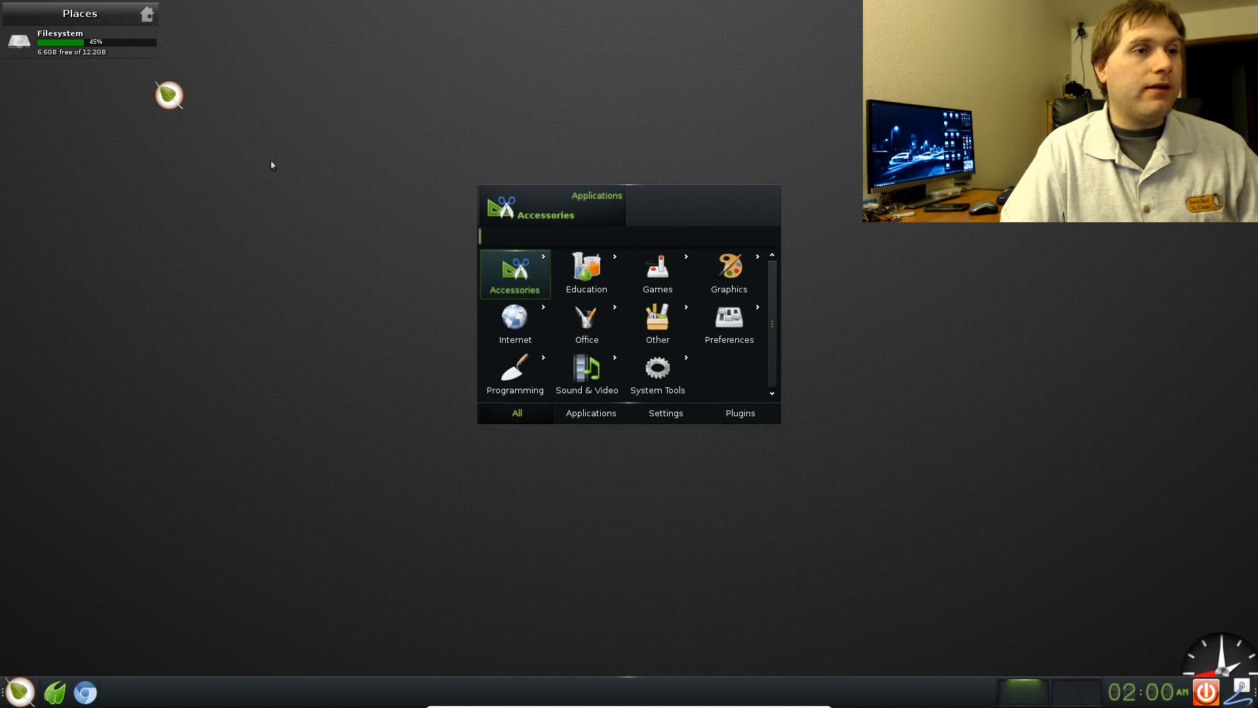
click(588, 323)
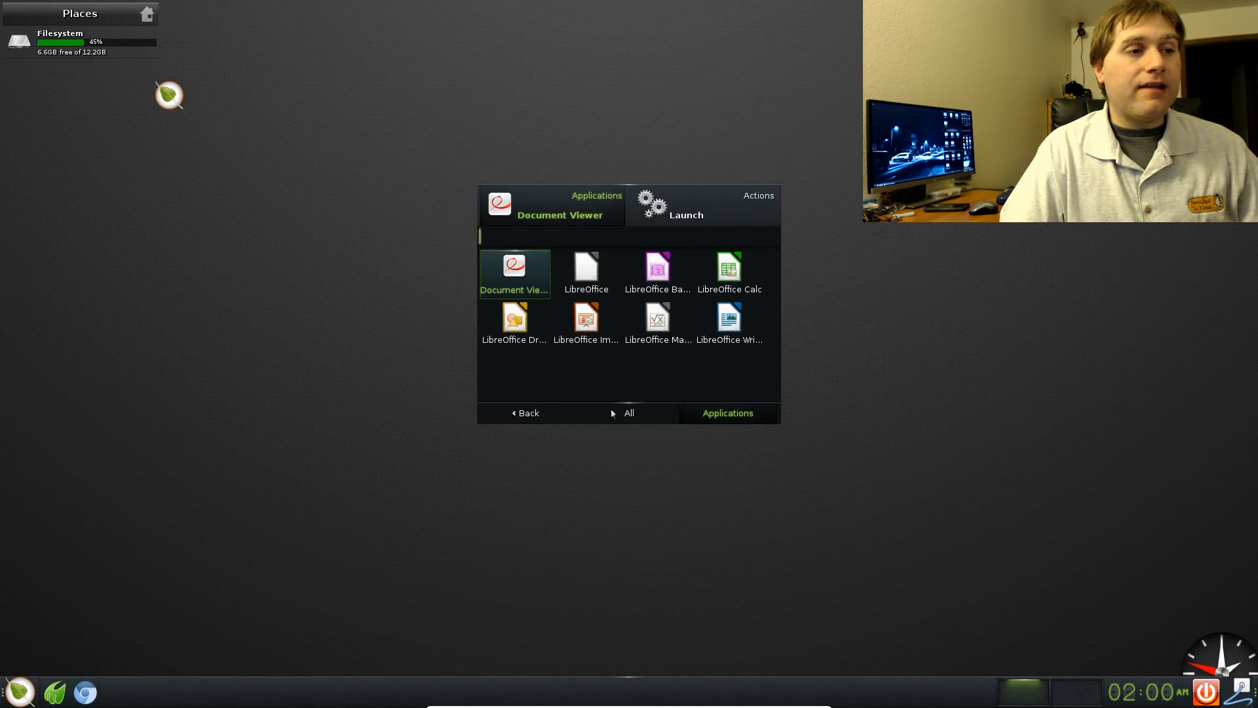
click(546, 479)
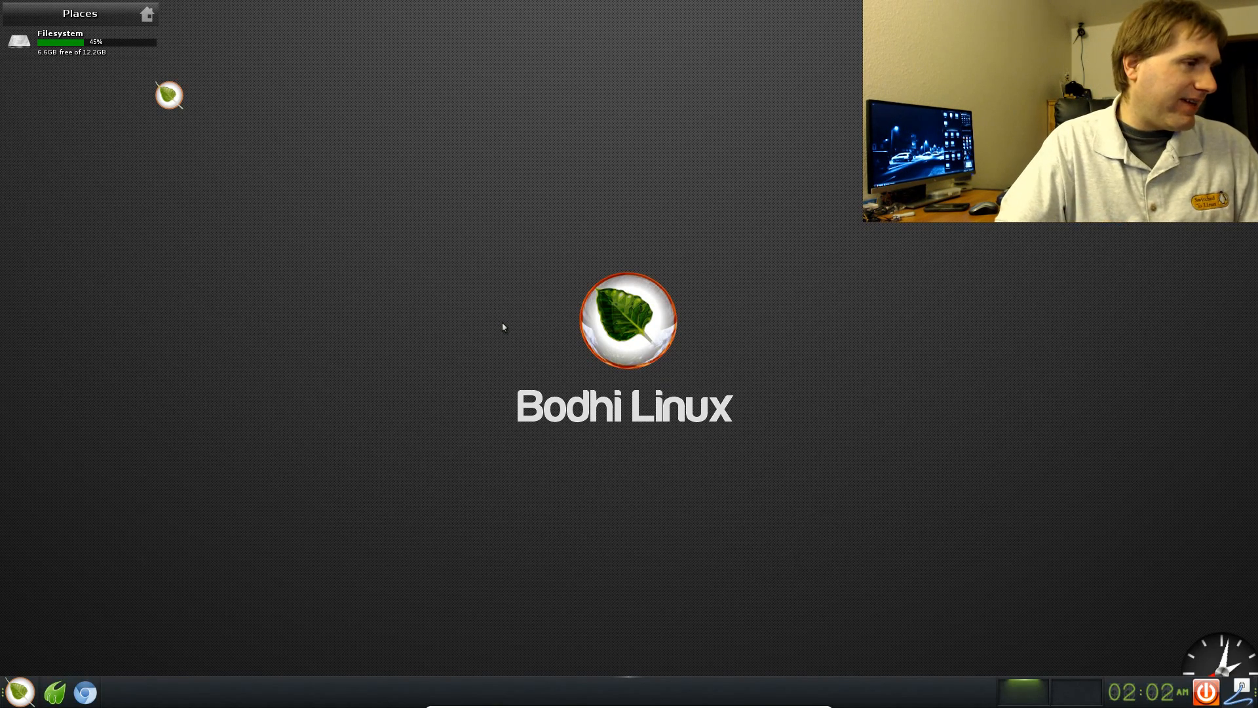
- View the Wallpaper Settings and close them without changes, then show and dismiss the main menu on the desktop
click(20, 692)
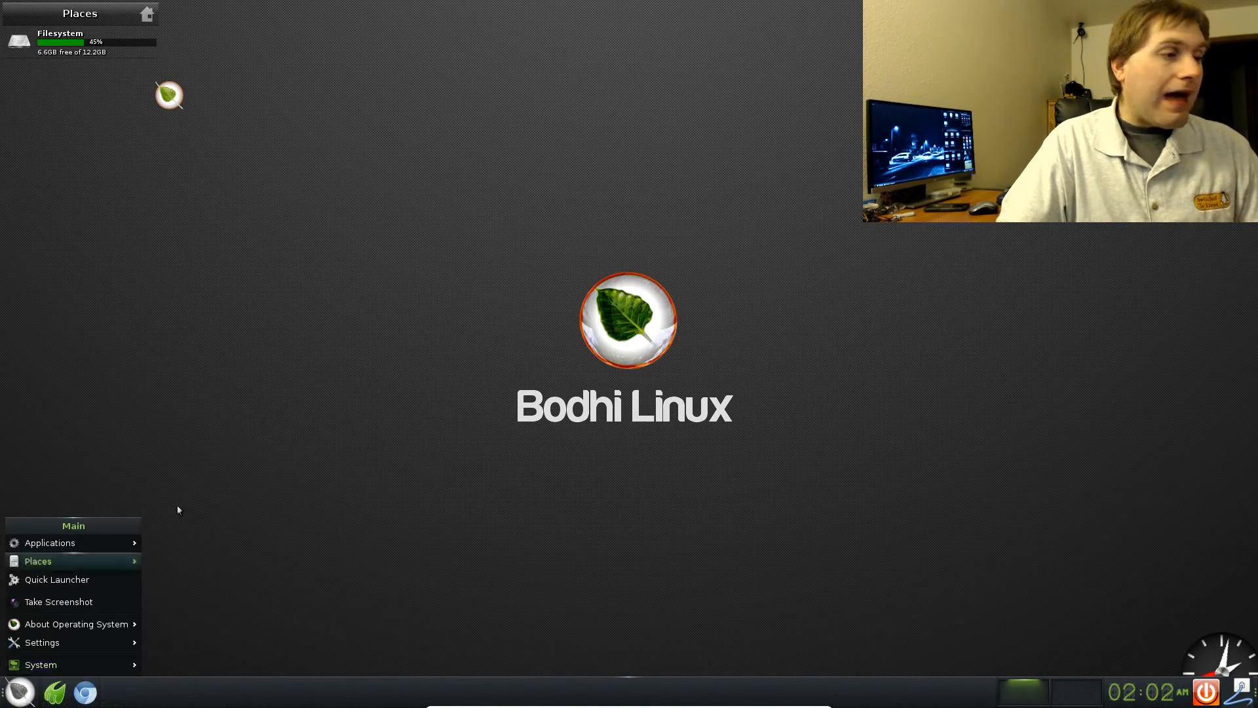
click(339, 476)
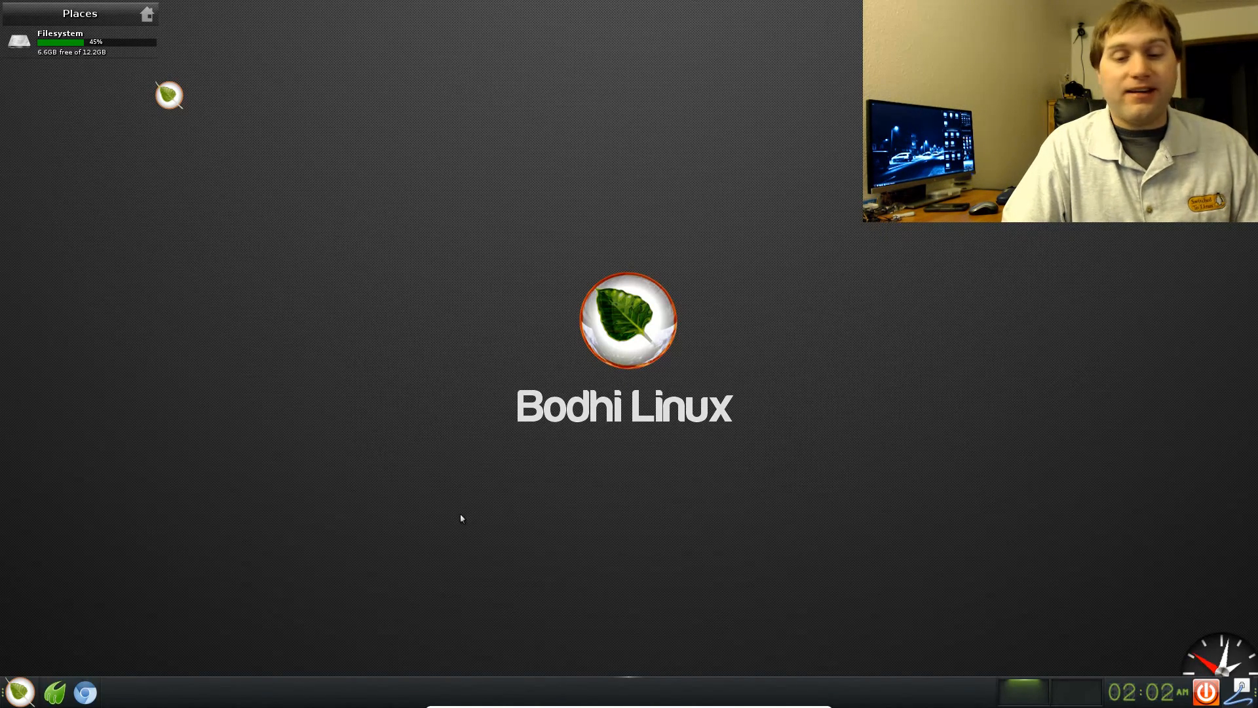
click(19, 691)
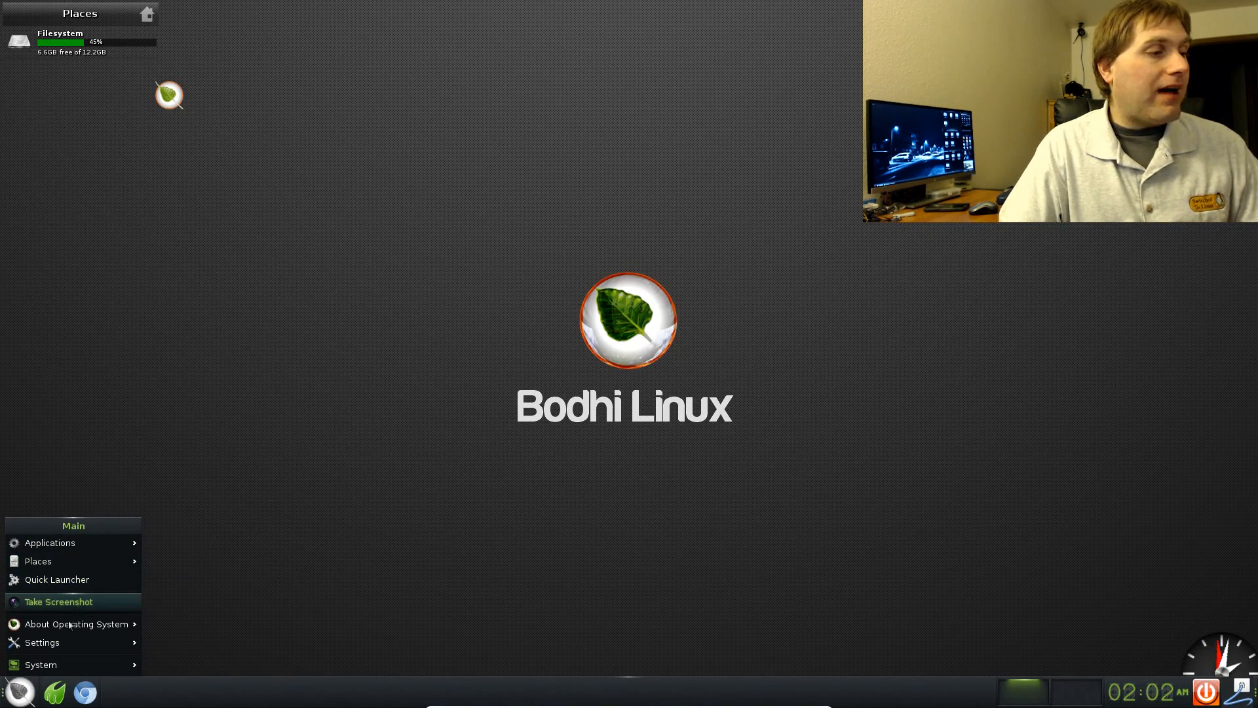
mouse_move(59, 646)
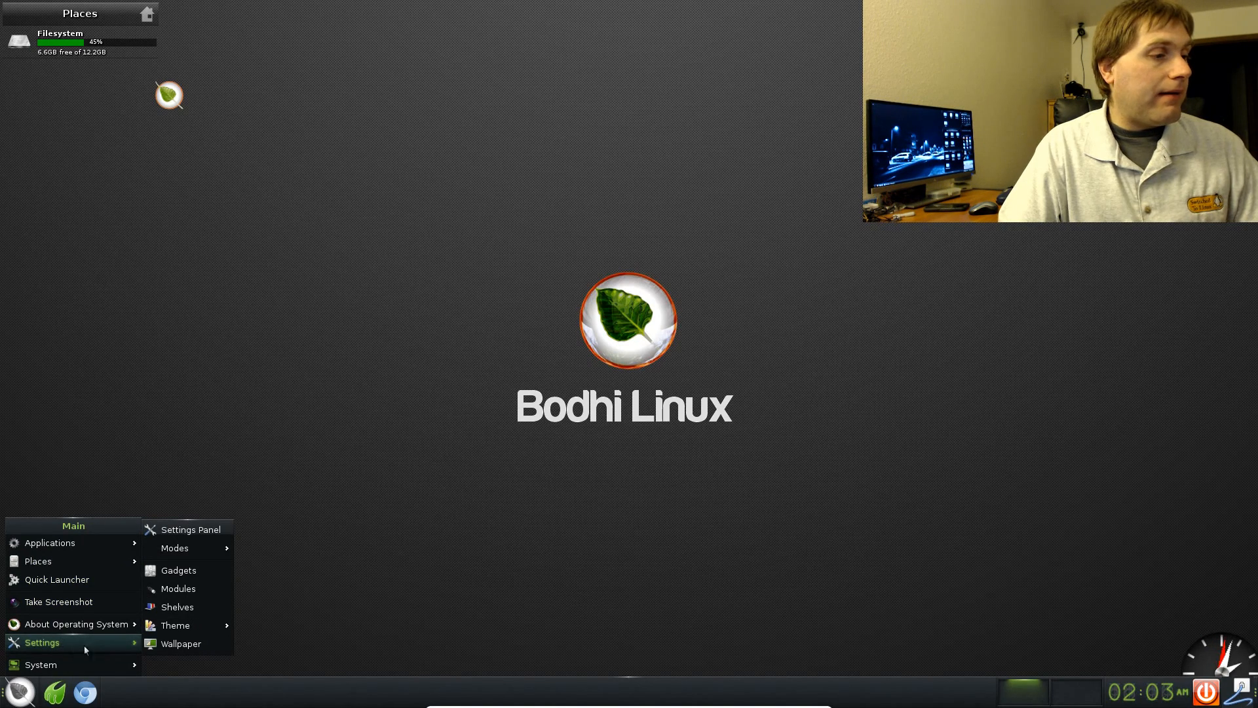
click(186, 642)
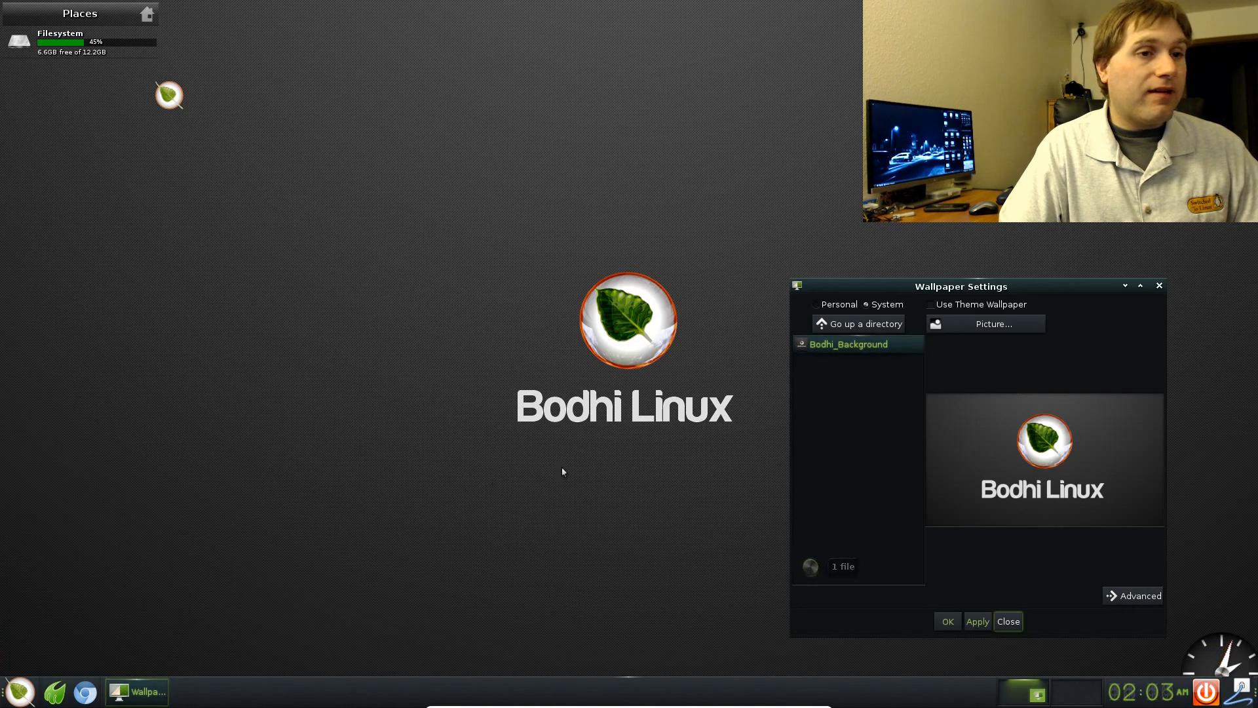
click(1160, 287)
click(840, 301)
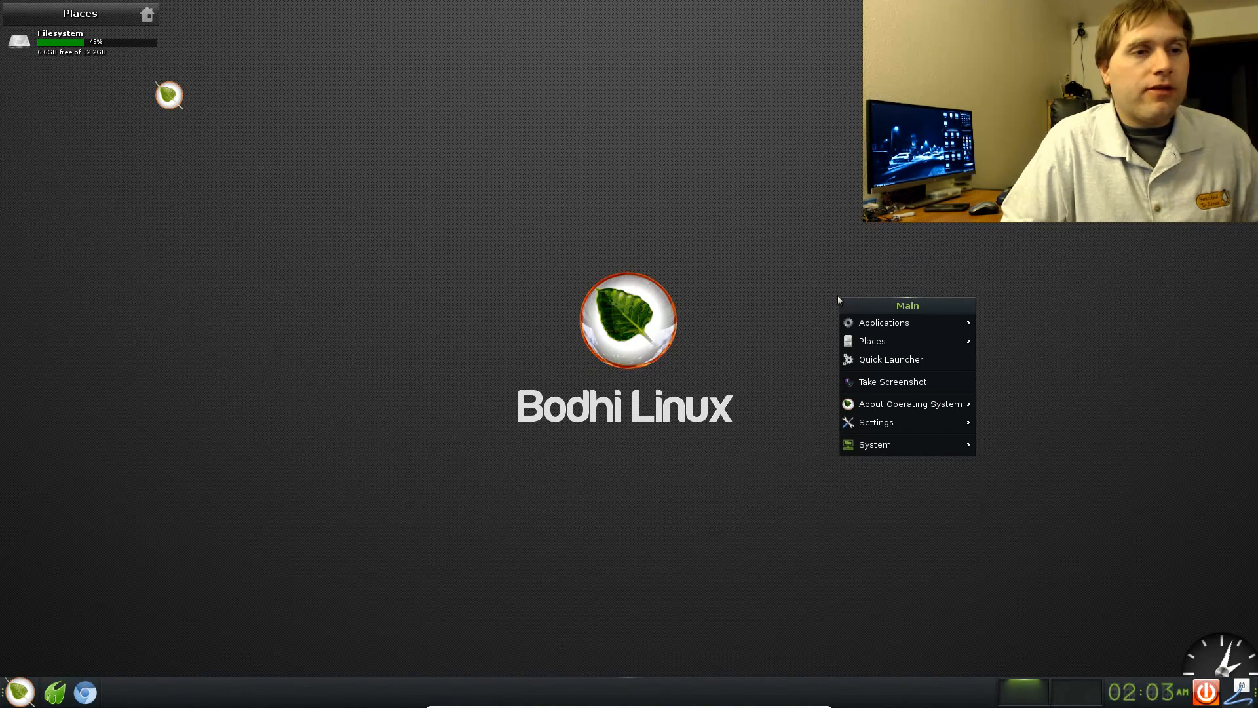
click(262, 539)
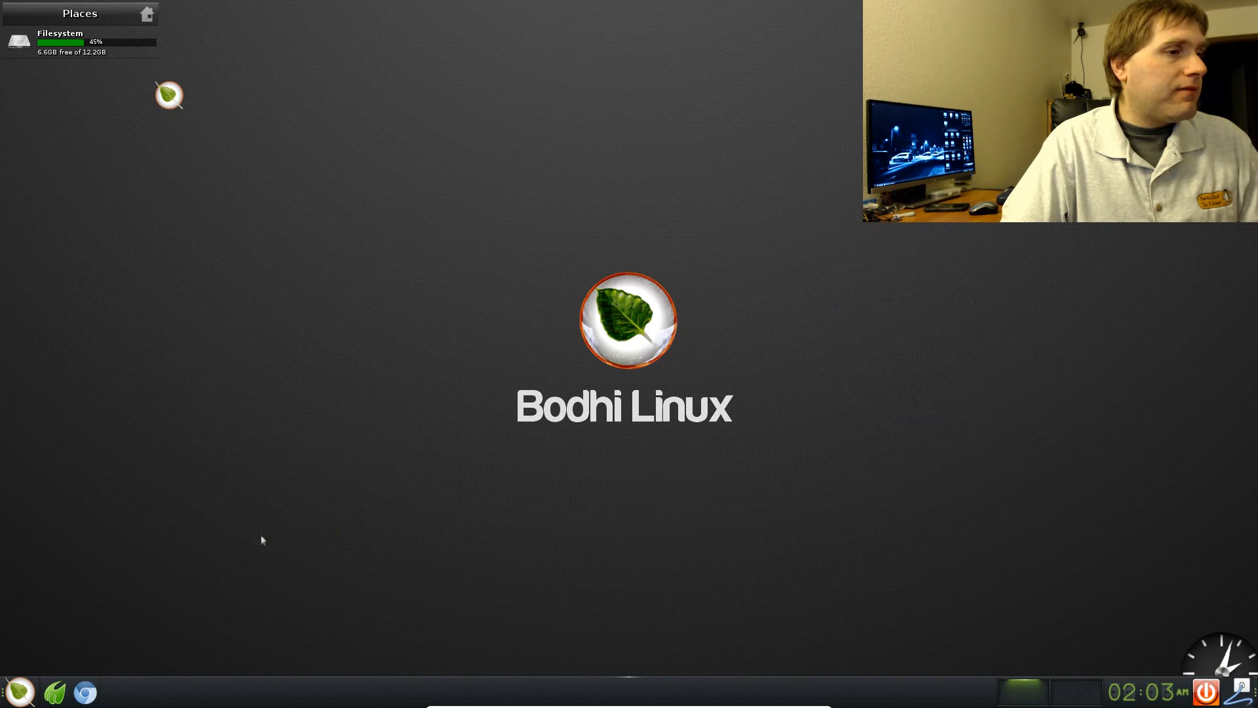
- Browse the Other, Internet, Graphics and System Tools application categories in the main menu and close it
click(20, 694)
mouse_move(76, 543)
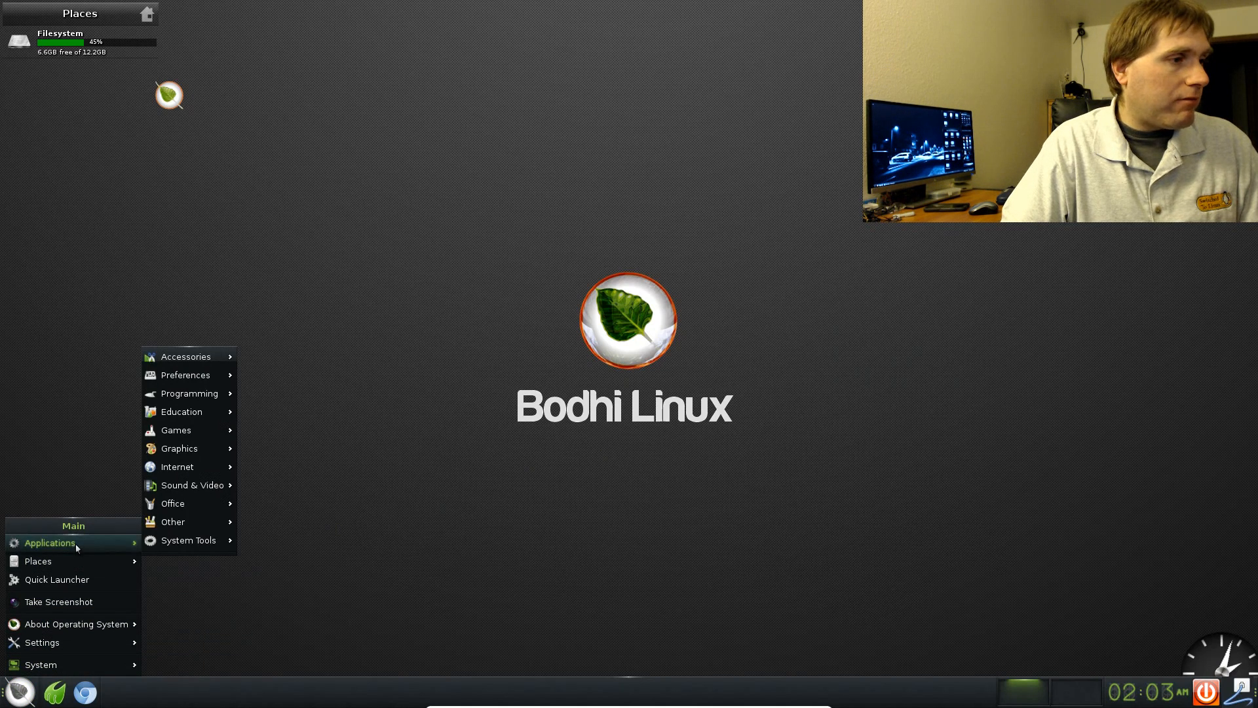
mouse_move(198, 543)
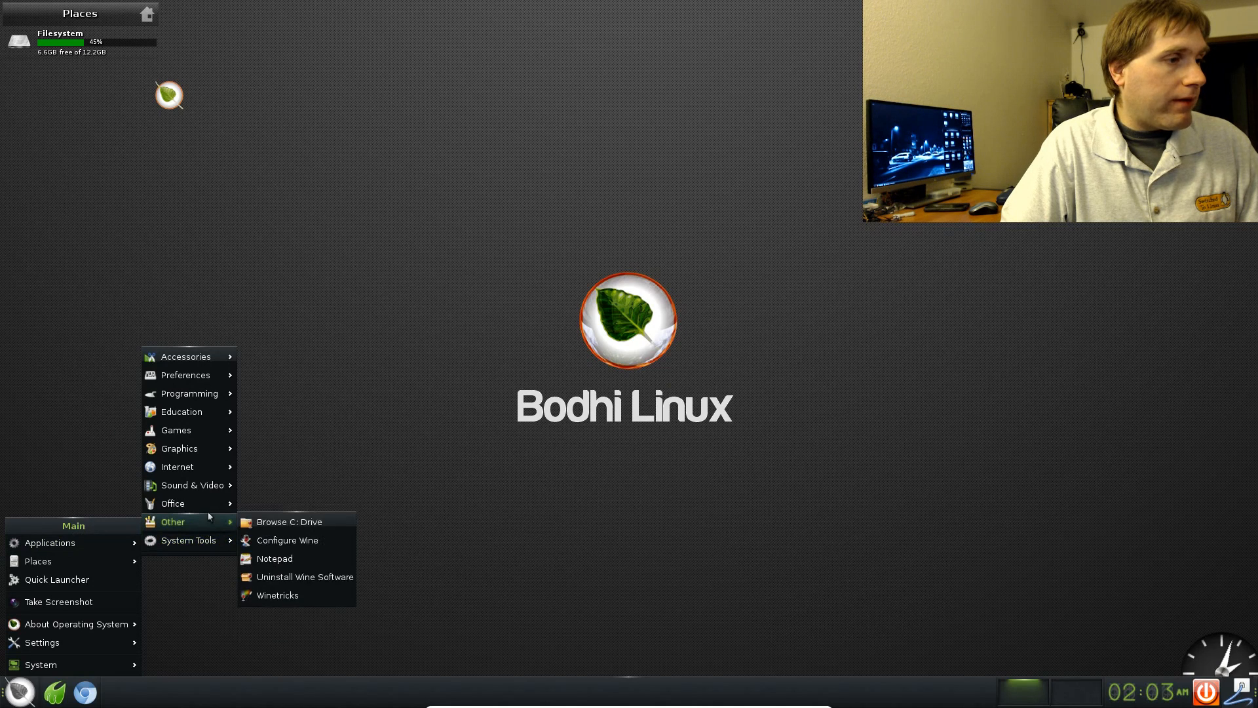
mouse_move(207, 480)
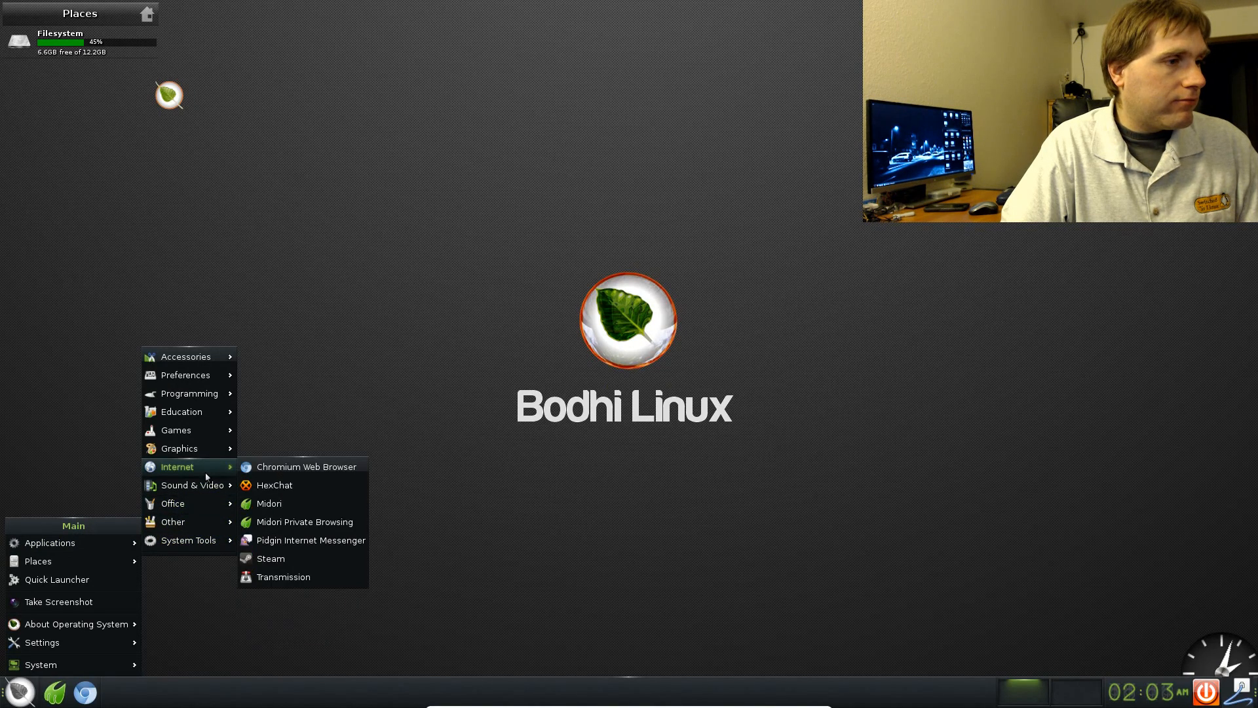
mouse_move(196, 372)
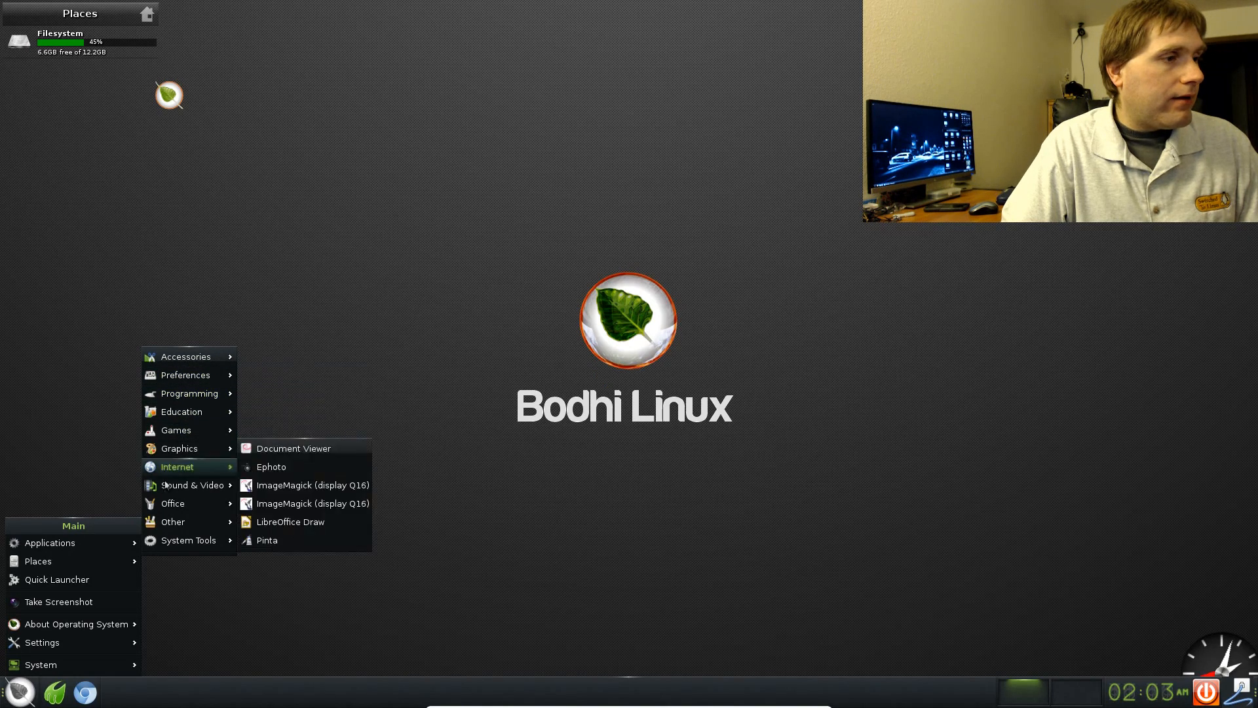
mouse_move(159, 505)
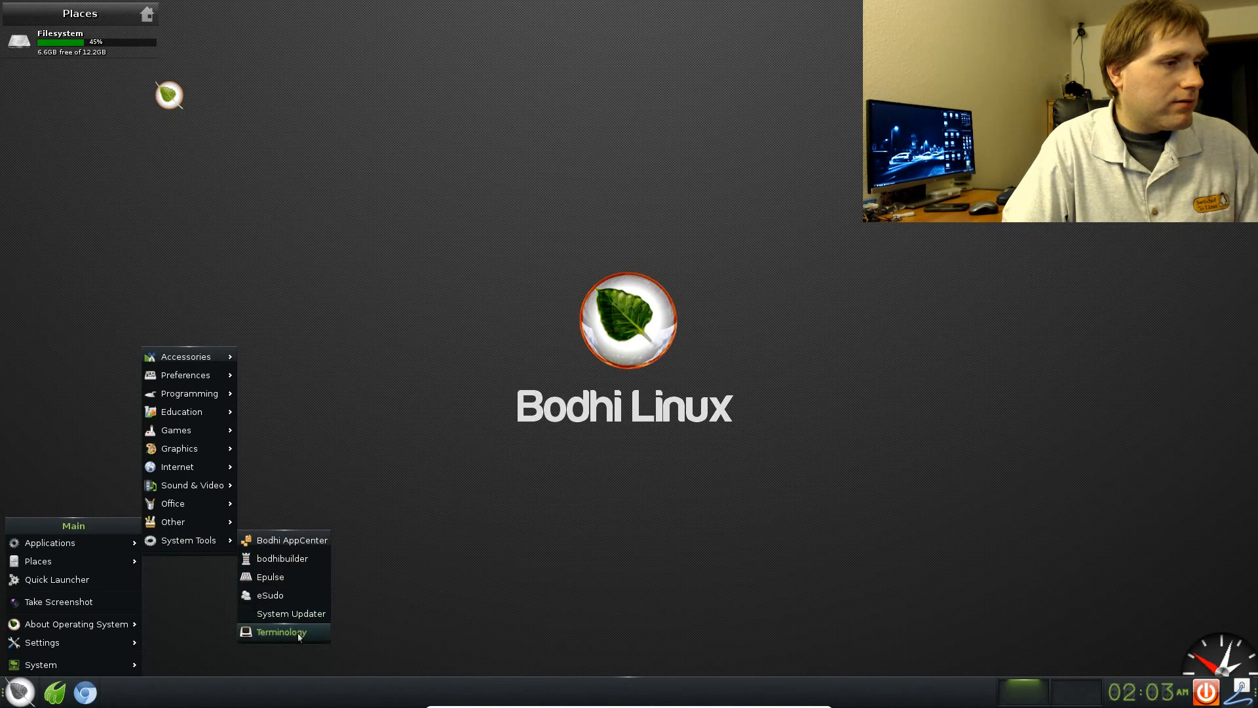
click(413, 534)
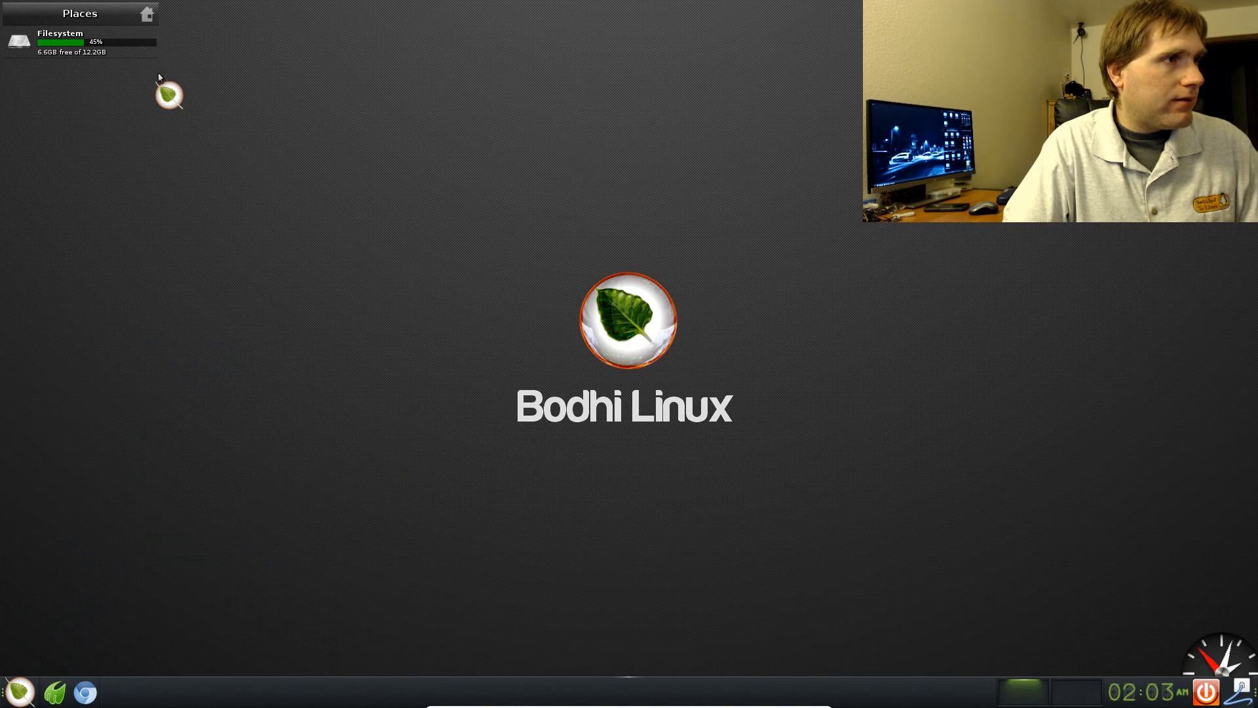
- Browse the Accessories, Preferences, Other and System Tools categories in the Everything Starter launcher and close it
click(156, 107)
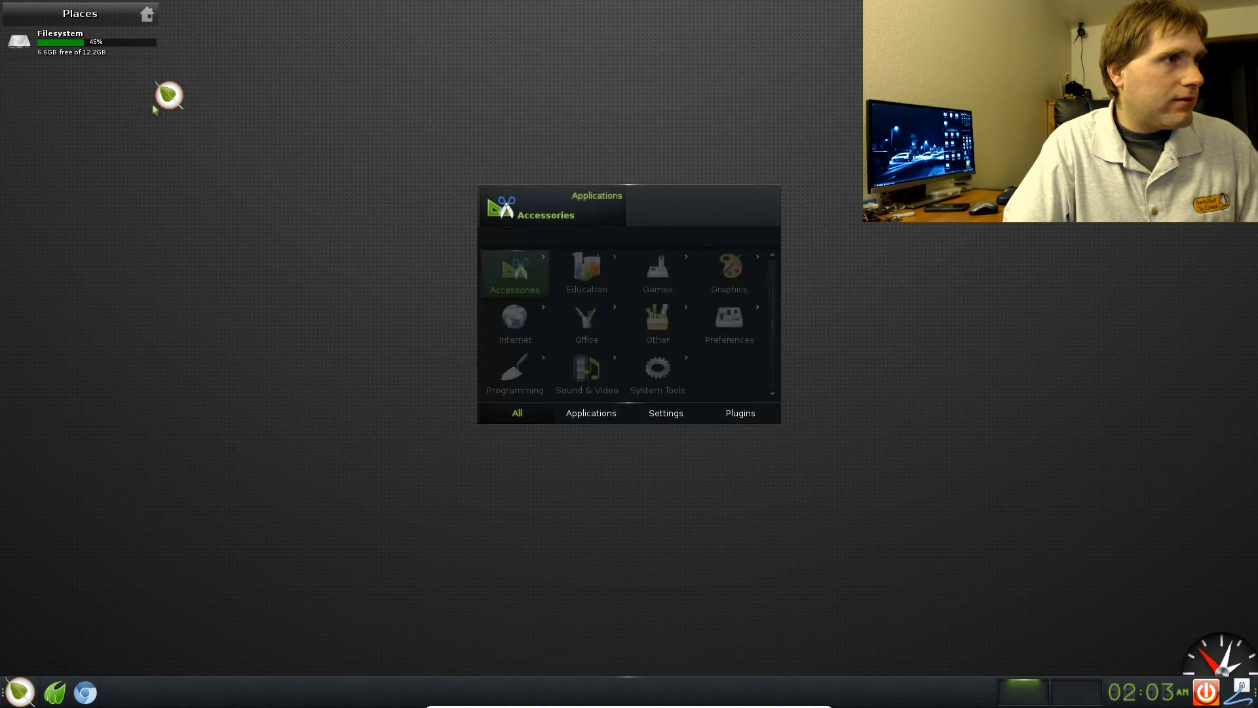
click(518, 272)
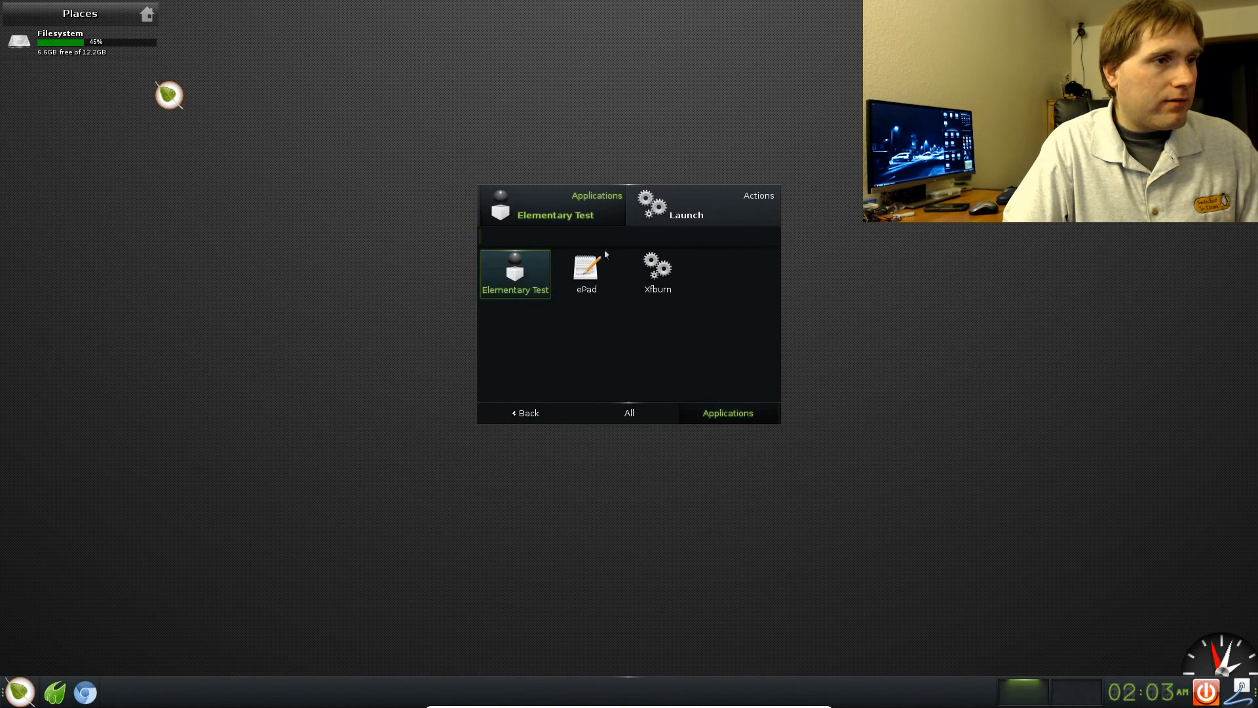
click(527, 413)
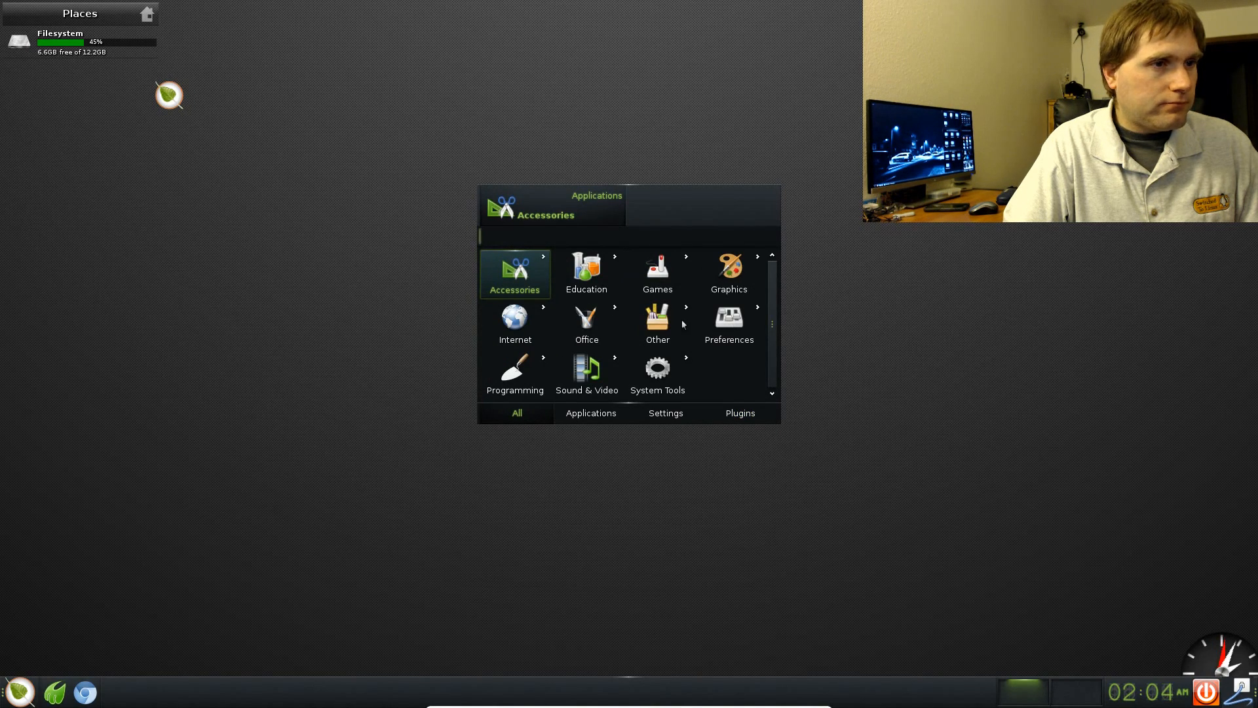
click(732, 325)
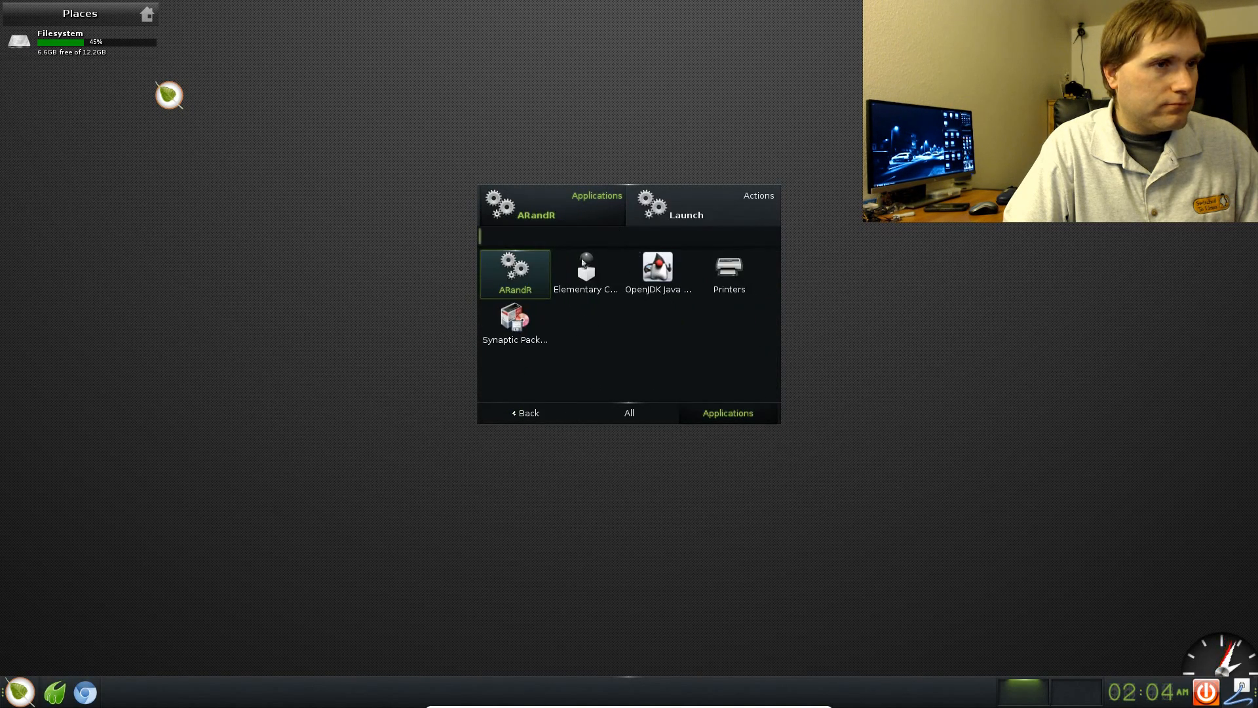
click(536, 414)
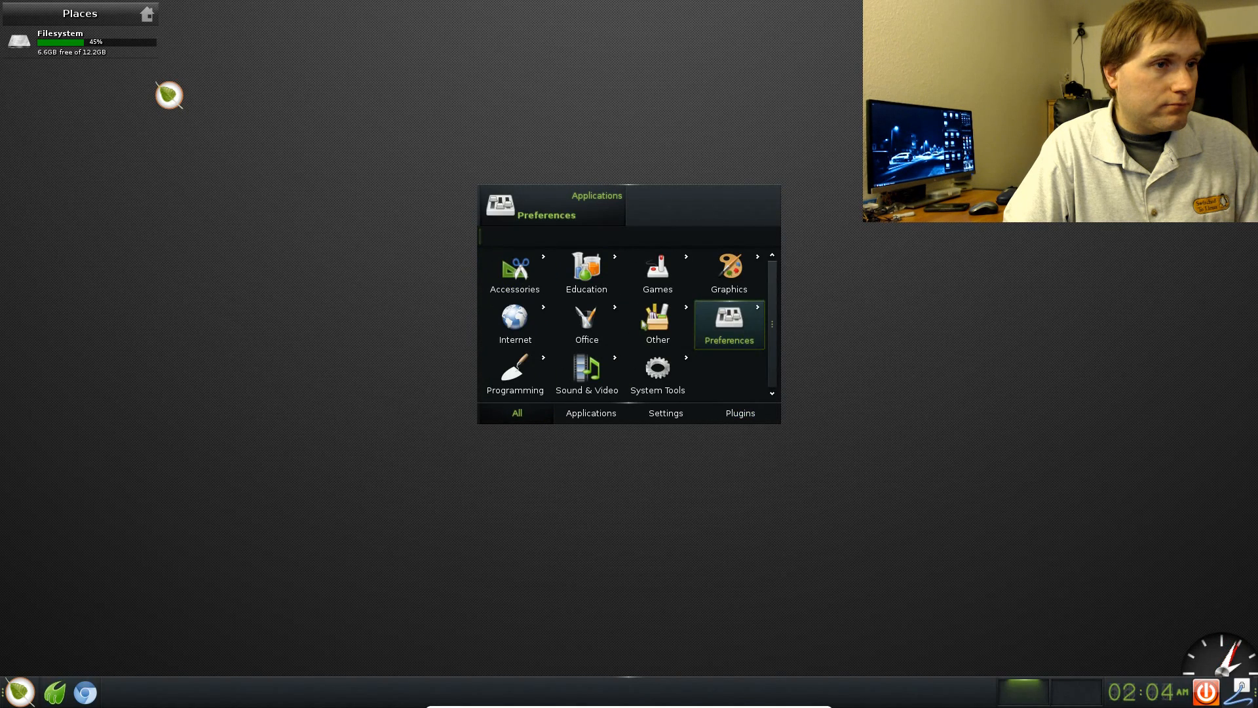
click(658, 321)
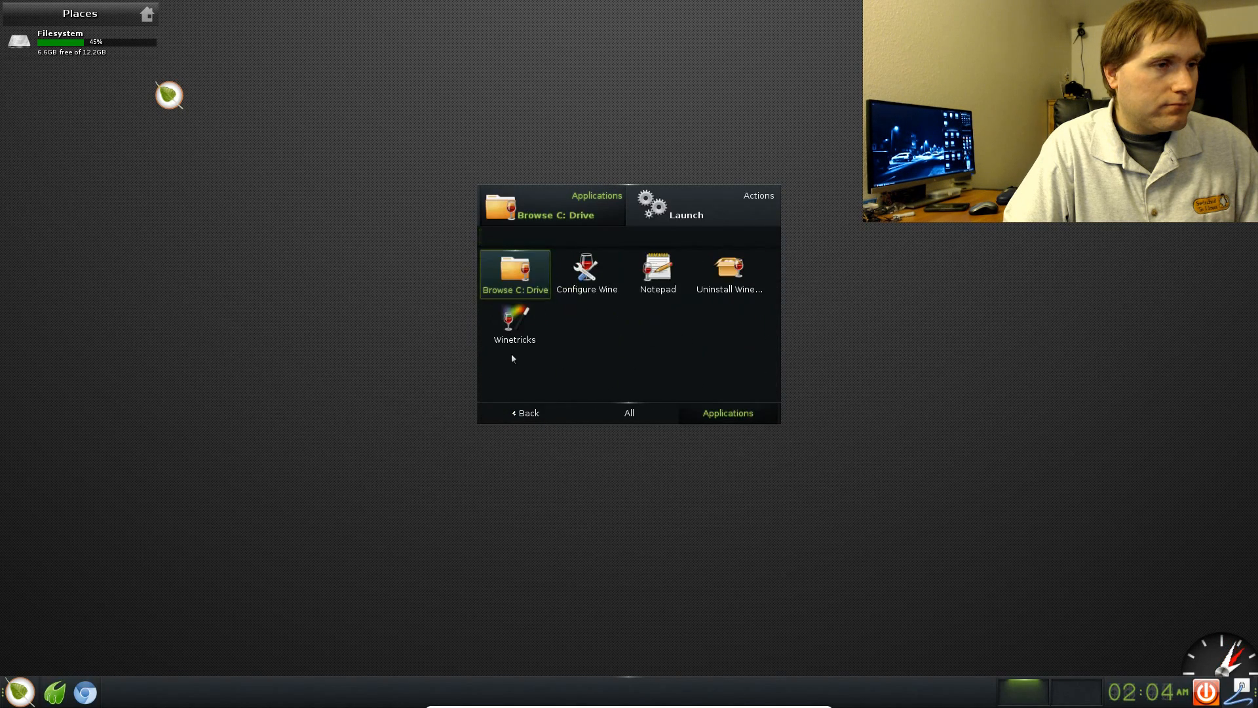
click(519, 412)
click(658, 372)
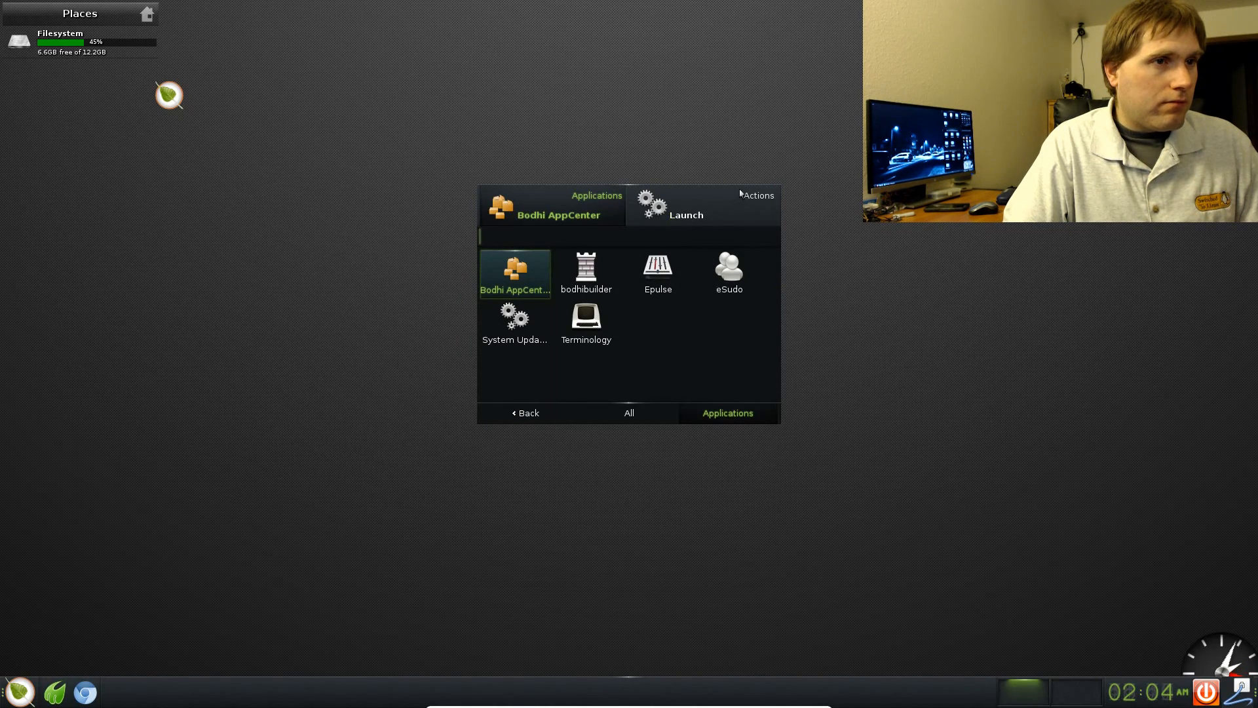
click(893, 312)
- Look at Places in the main menu, launch the Quick Launcher from there and dismiss it
click(20, 691)
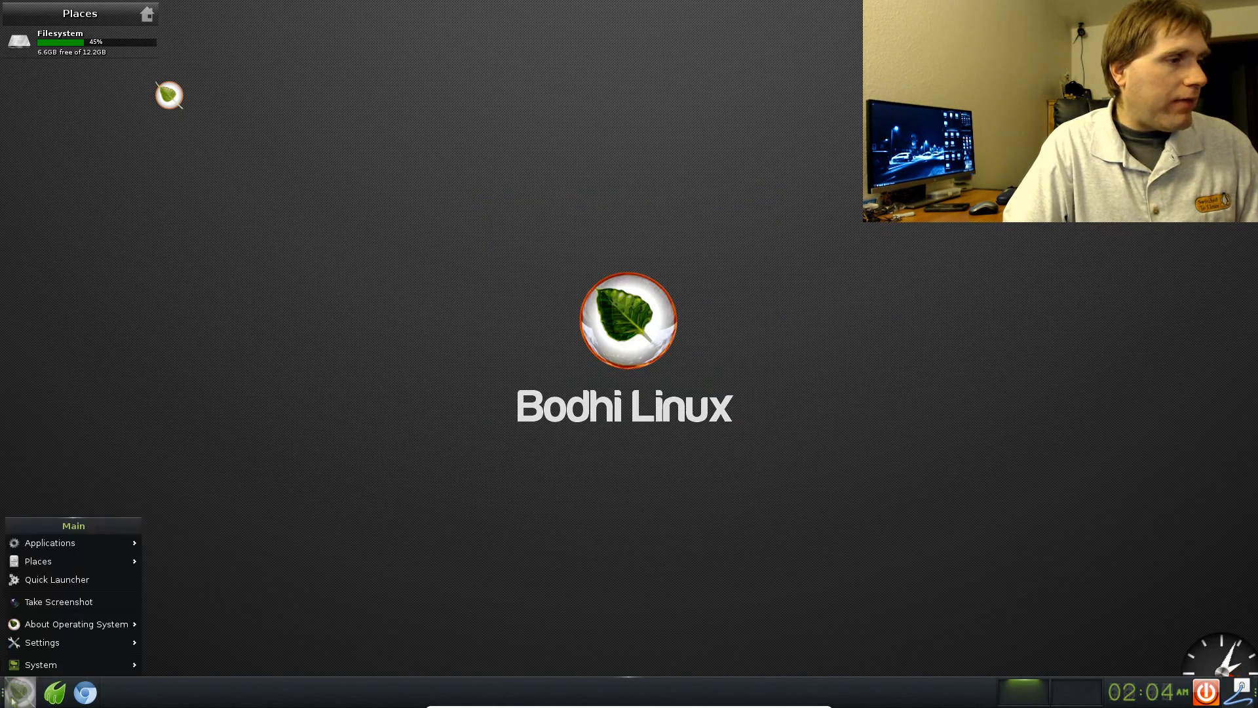
mouse_move(62, 642)
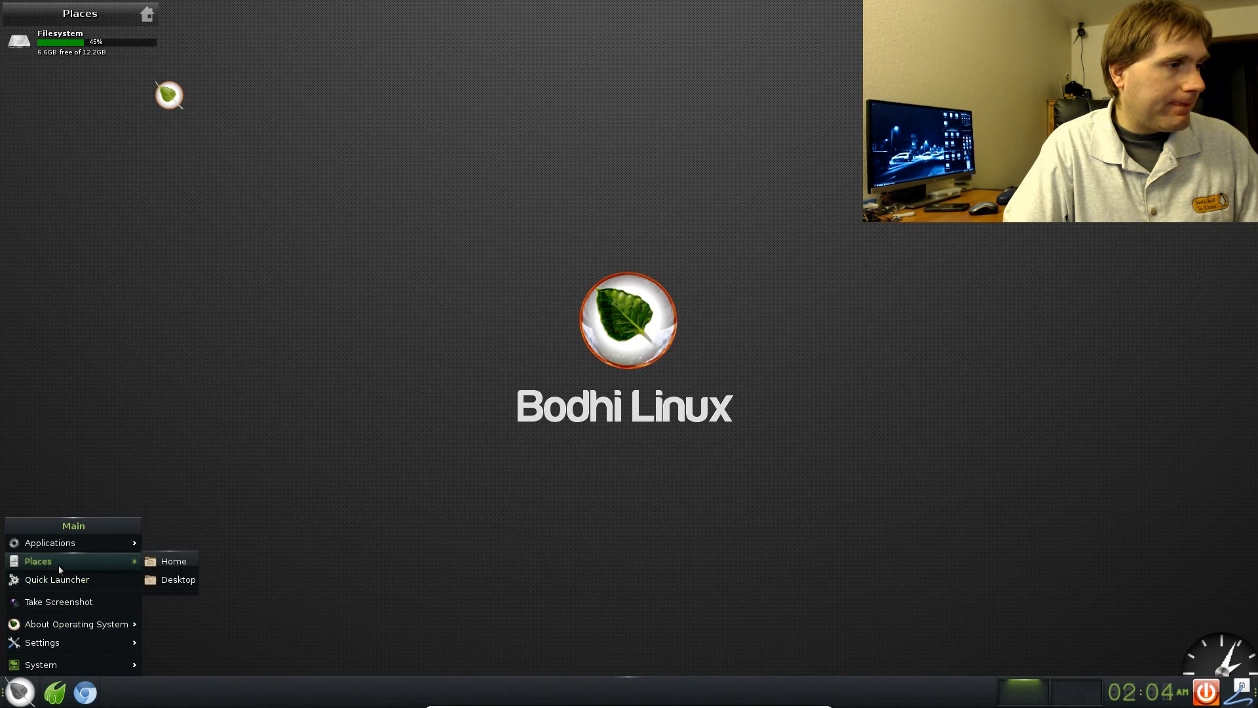
click(53, 584)
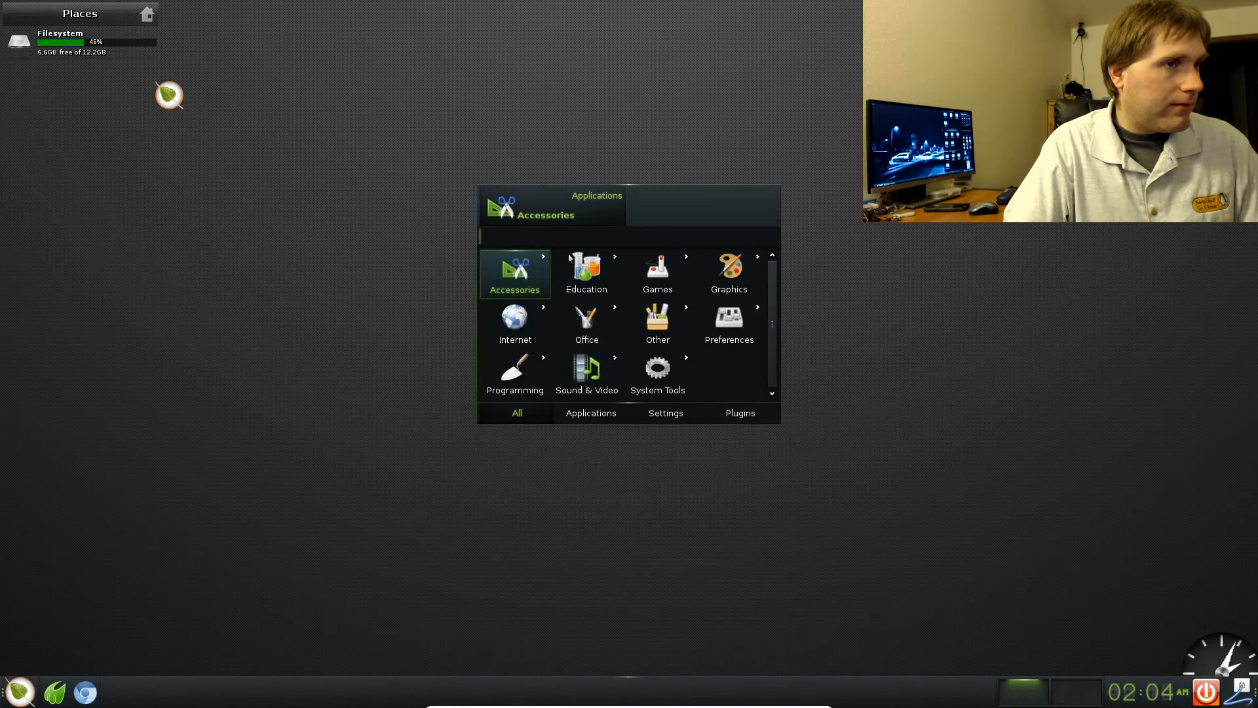
click(145, 423)
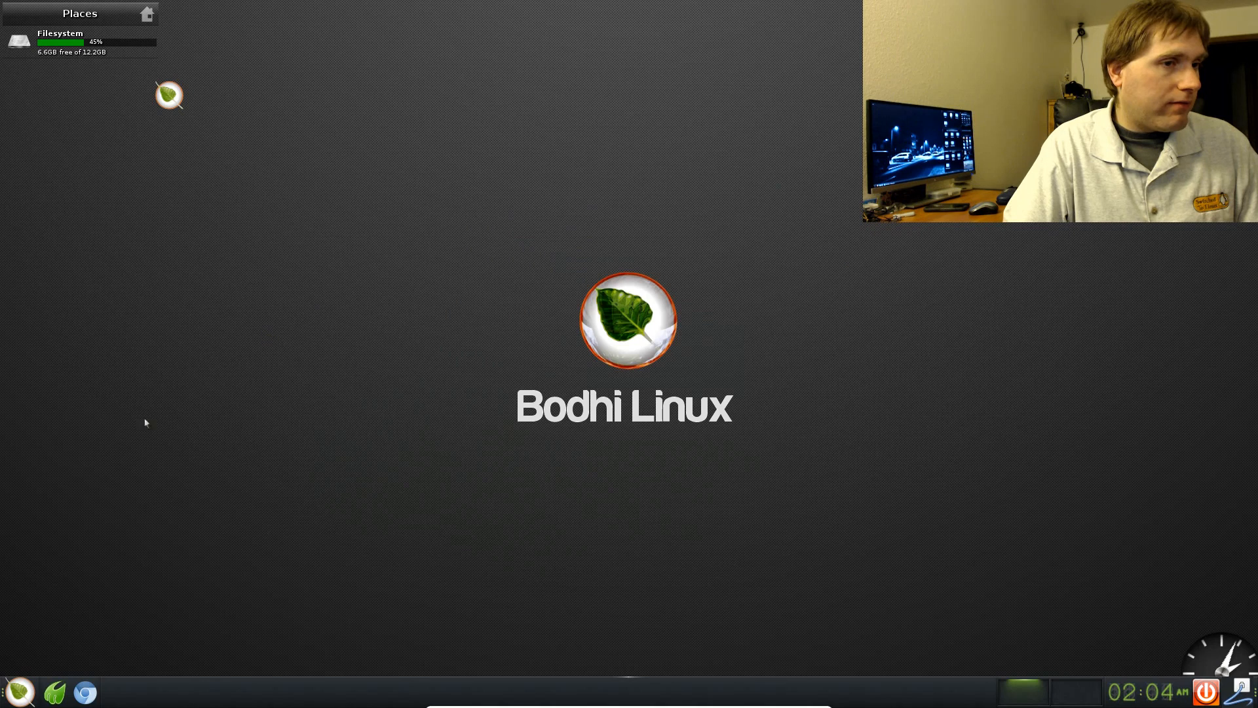
- Browse the Accessories, Games and Internet application categories in the main menu and close it
click(20, 692)
mouse_move(74, 545)
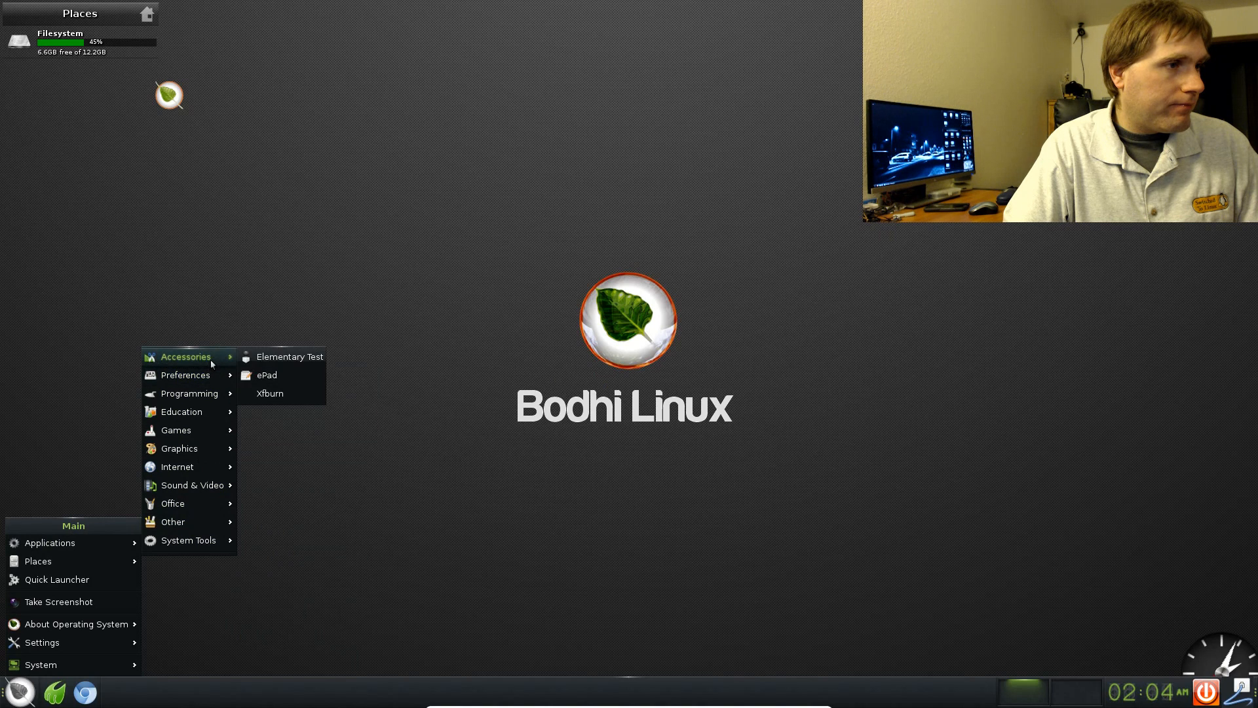
mouse_move(200, 436)
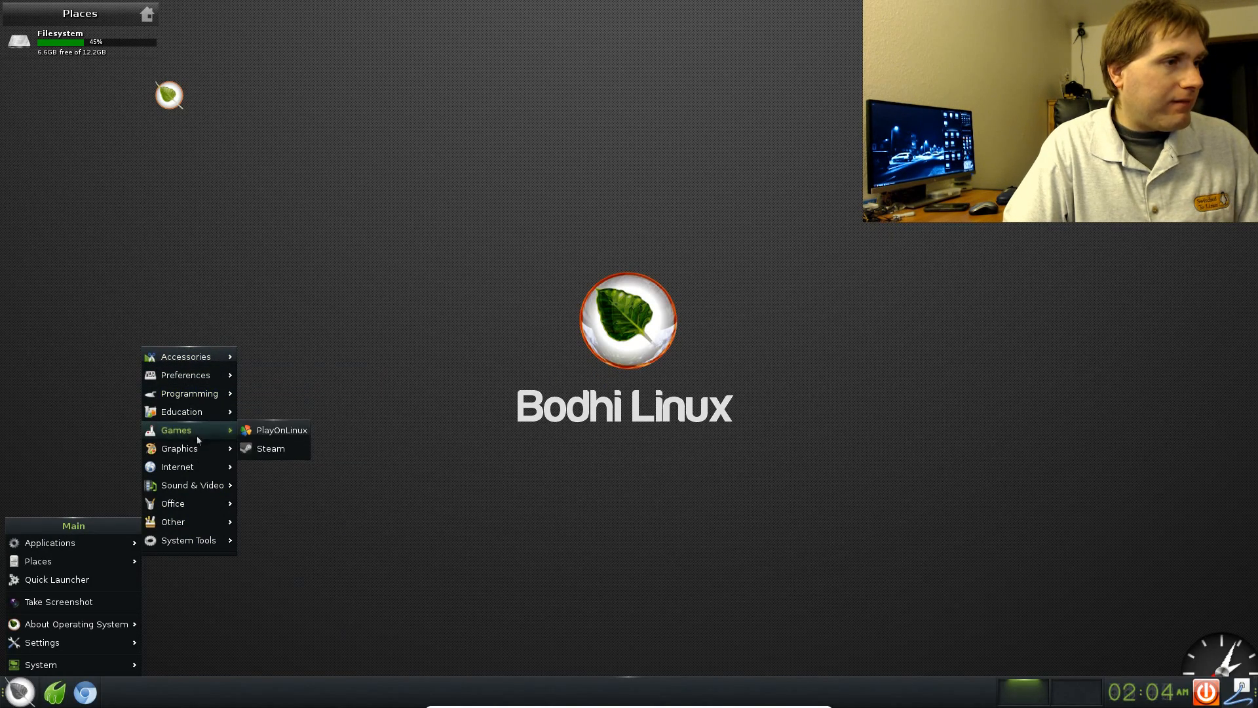
mouse_move(195, 464)
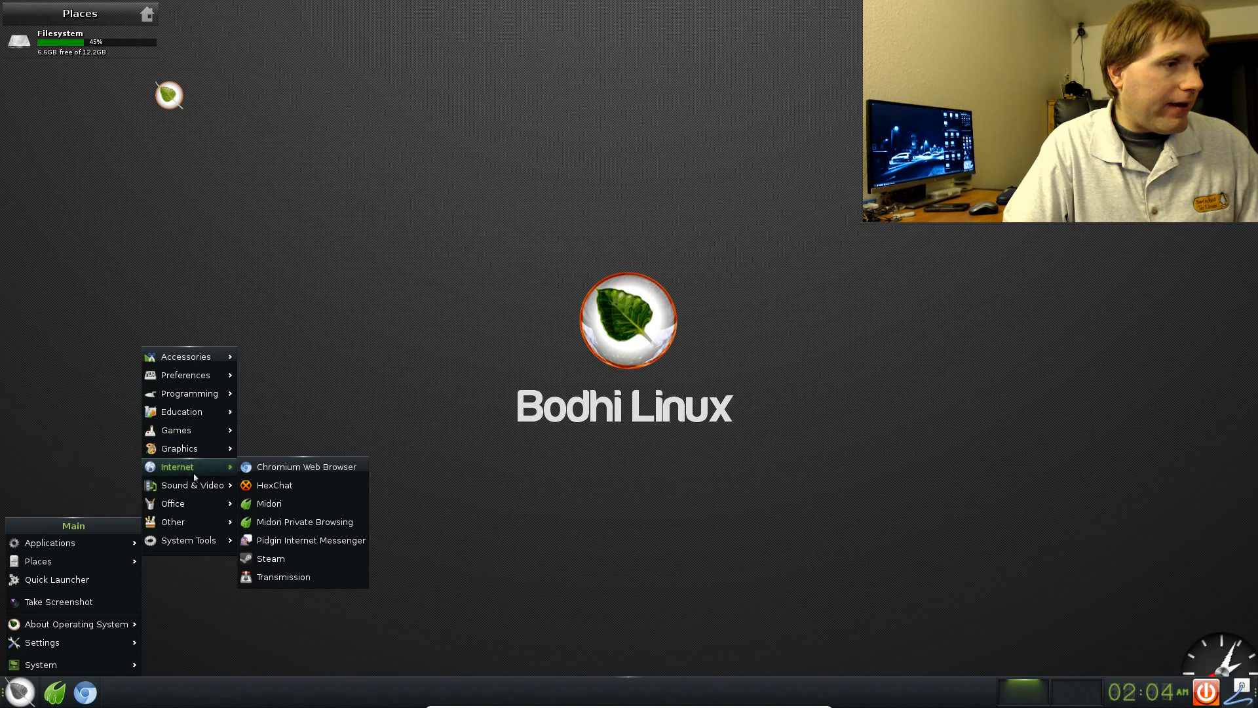
click(414, 426)
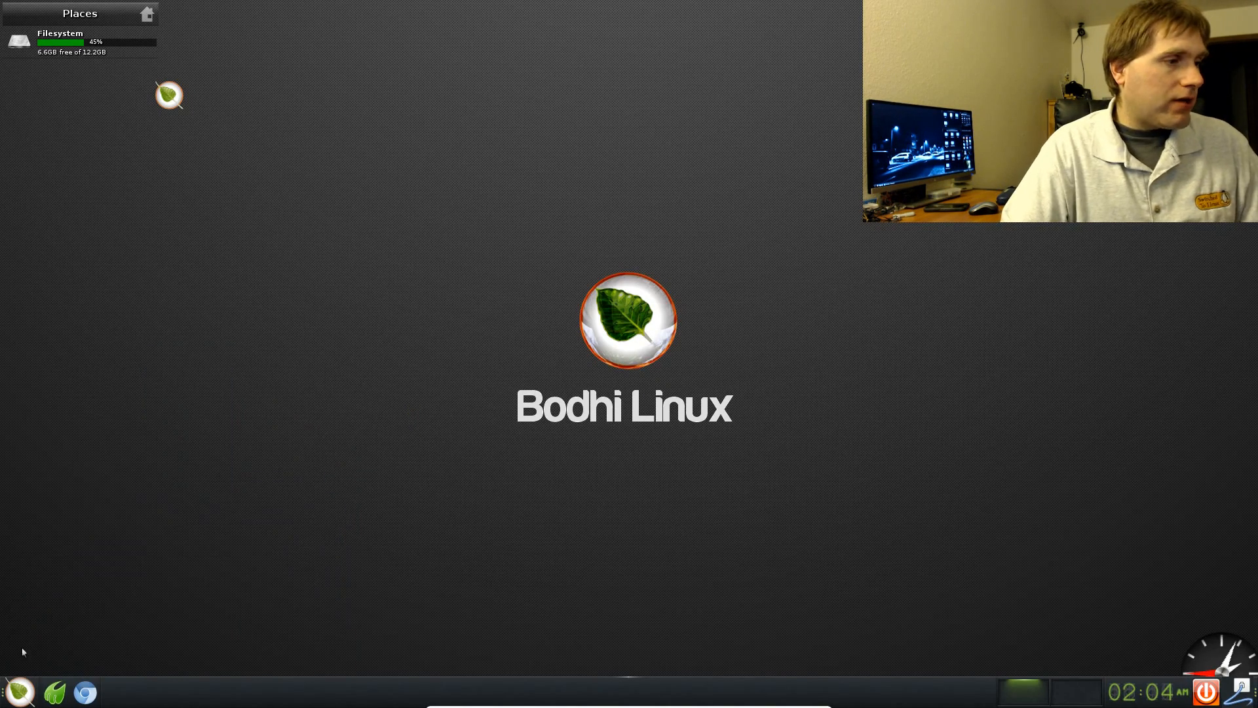
- Open the Terminology terminal from the System Tools applications and try to run htop
click(19, 692)
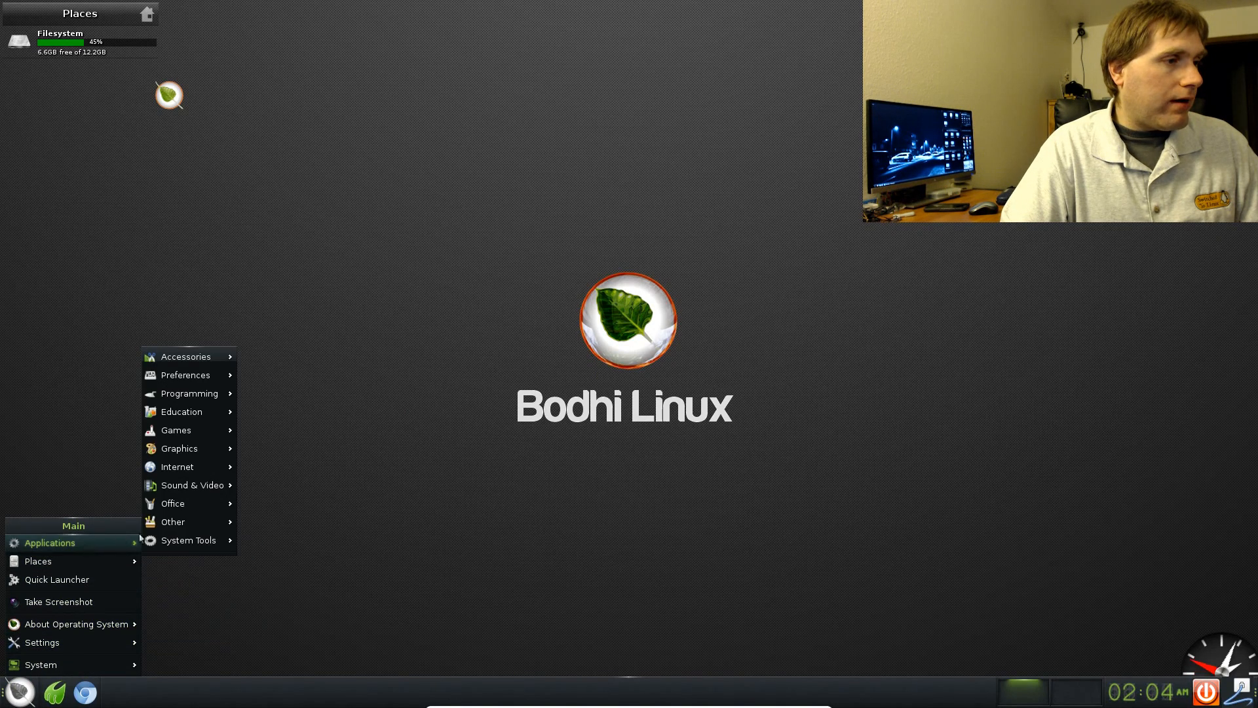
mouse_move(204, 538)
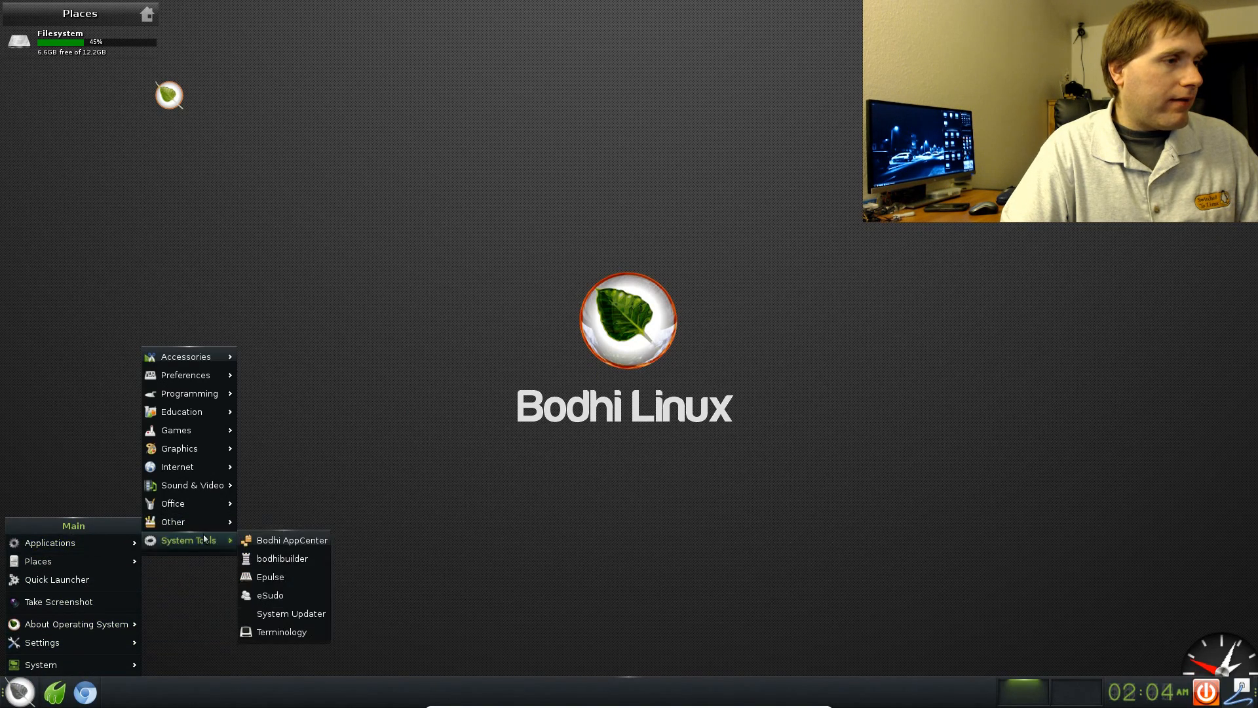
click(282, 632)
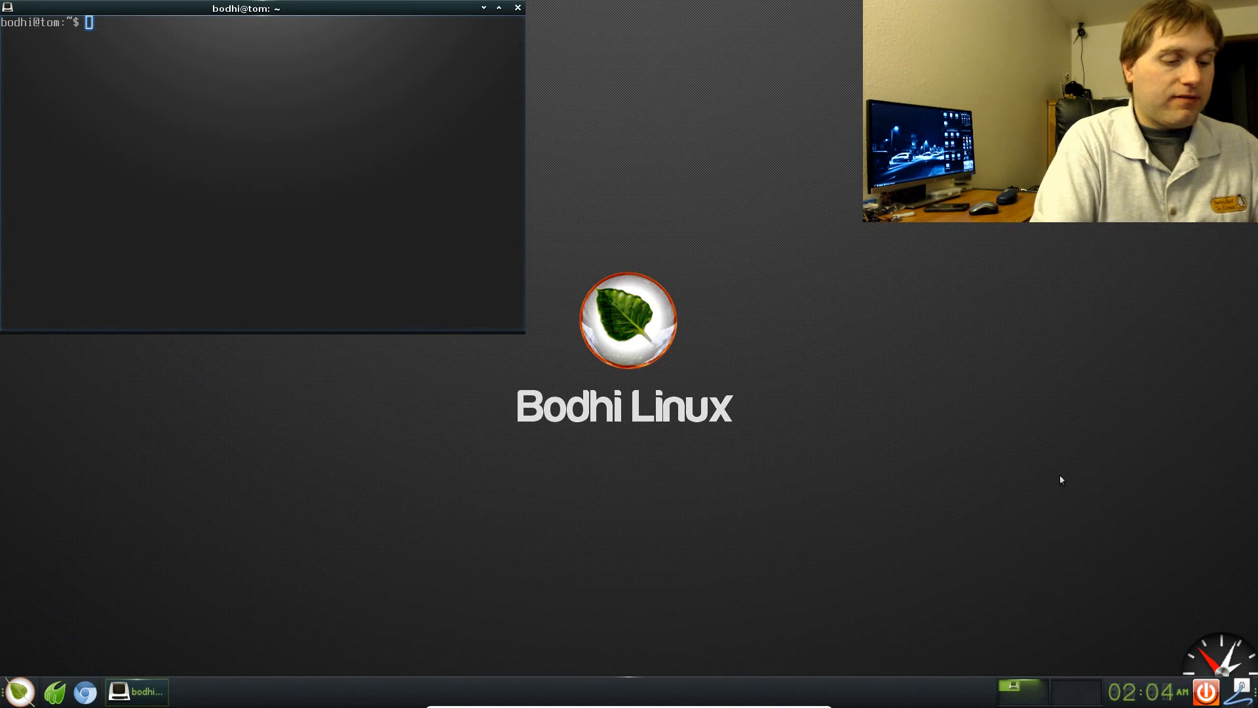
text(htop)
key(Return)
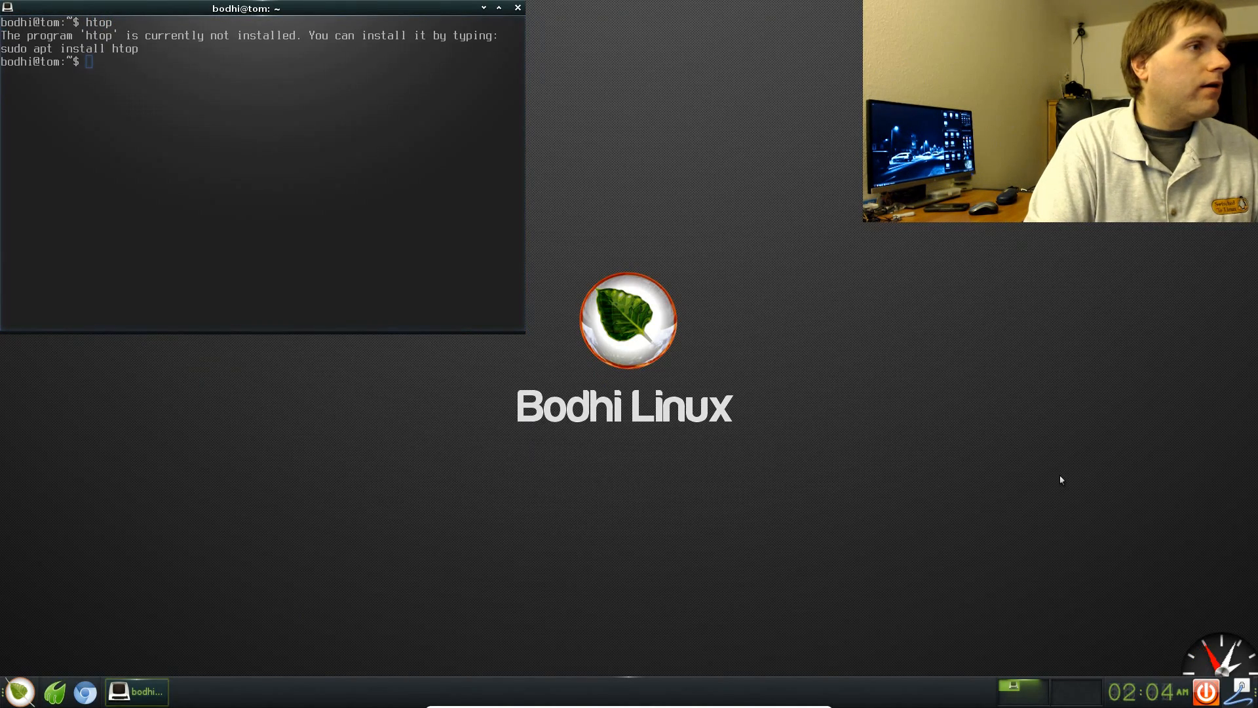
- Install the htop package with "sudo apt-get install htop", authorizing it with the account password
text(sudo apt-g)
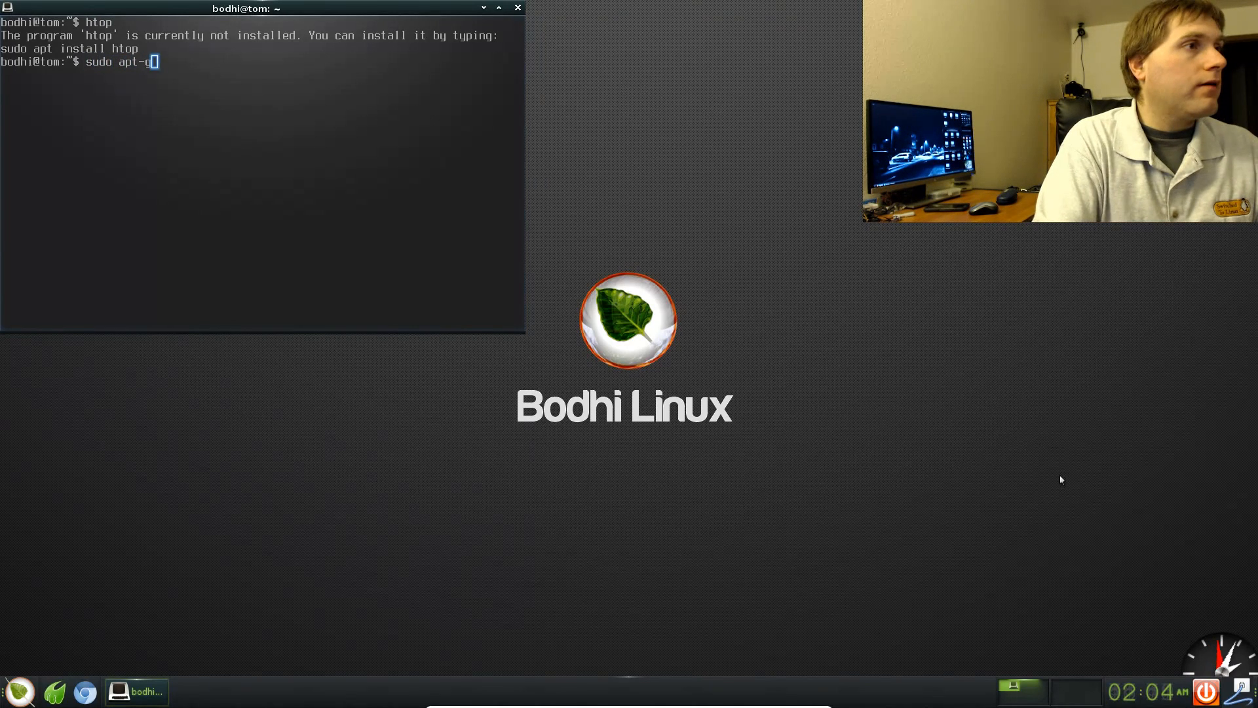
text(et install htop)
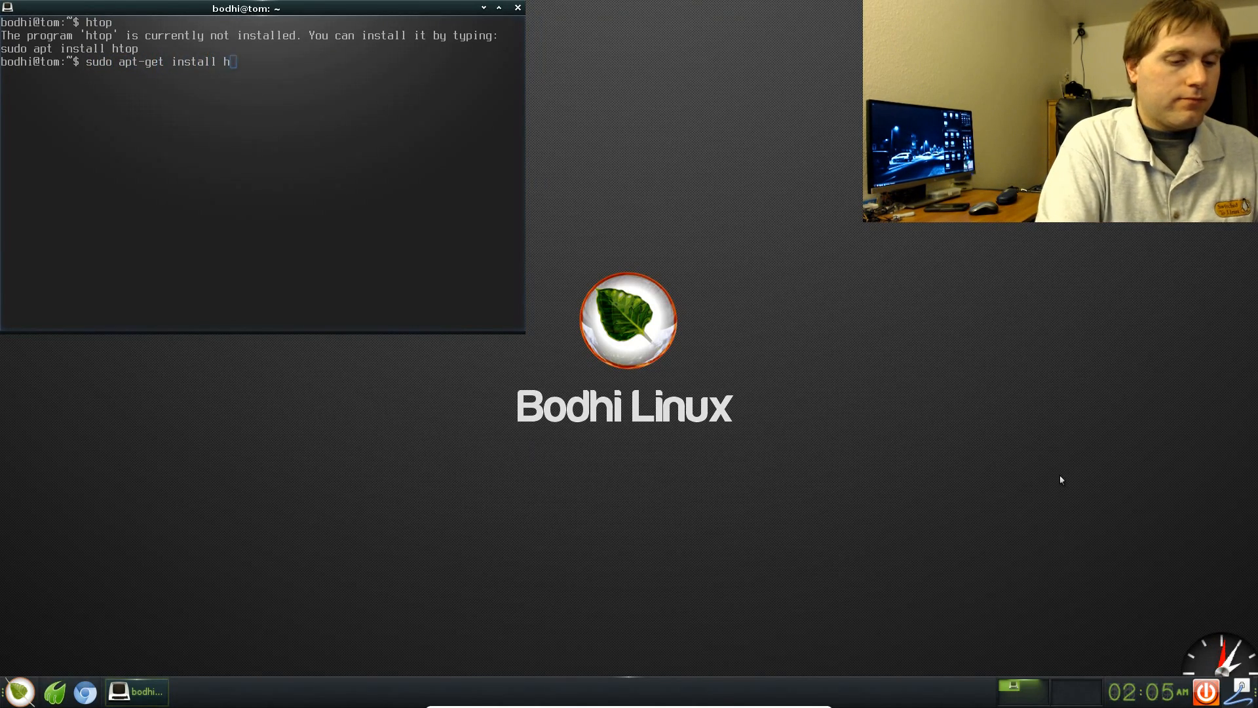
key(Return)
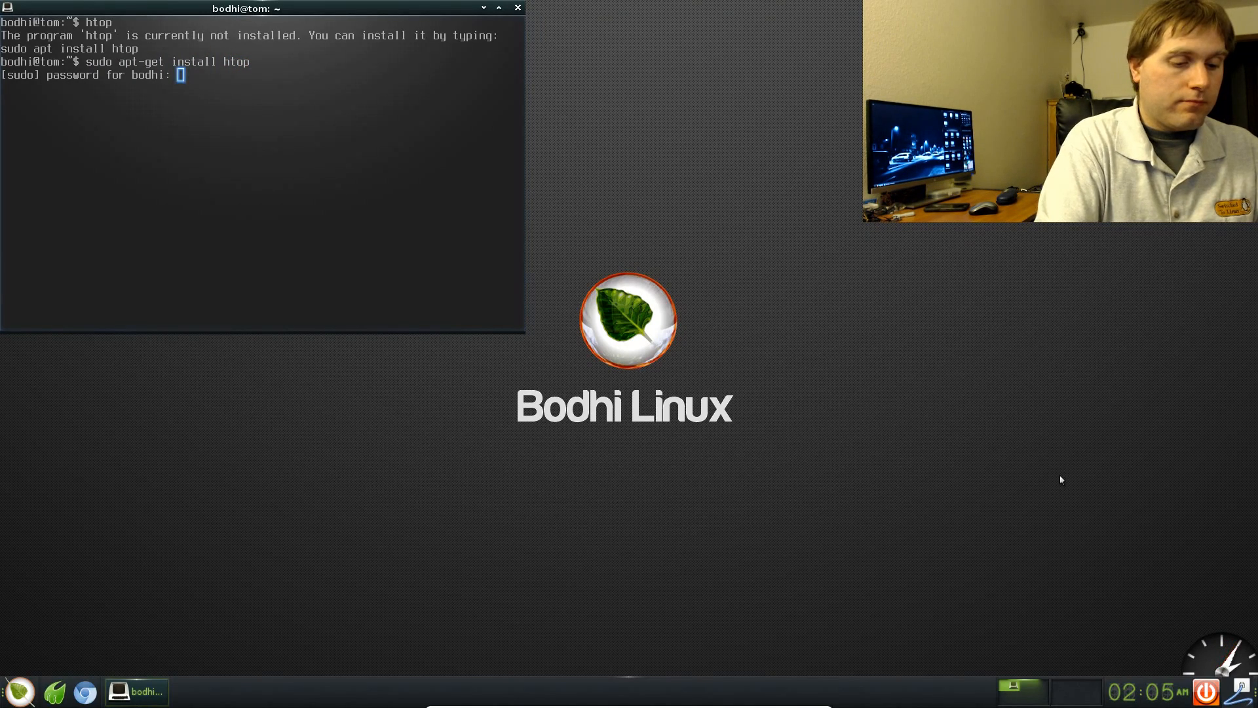
key(Return)
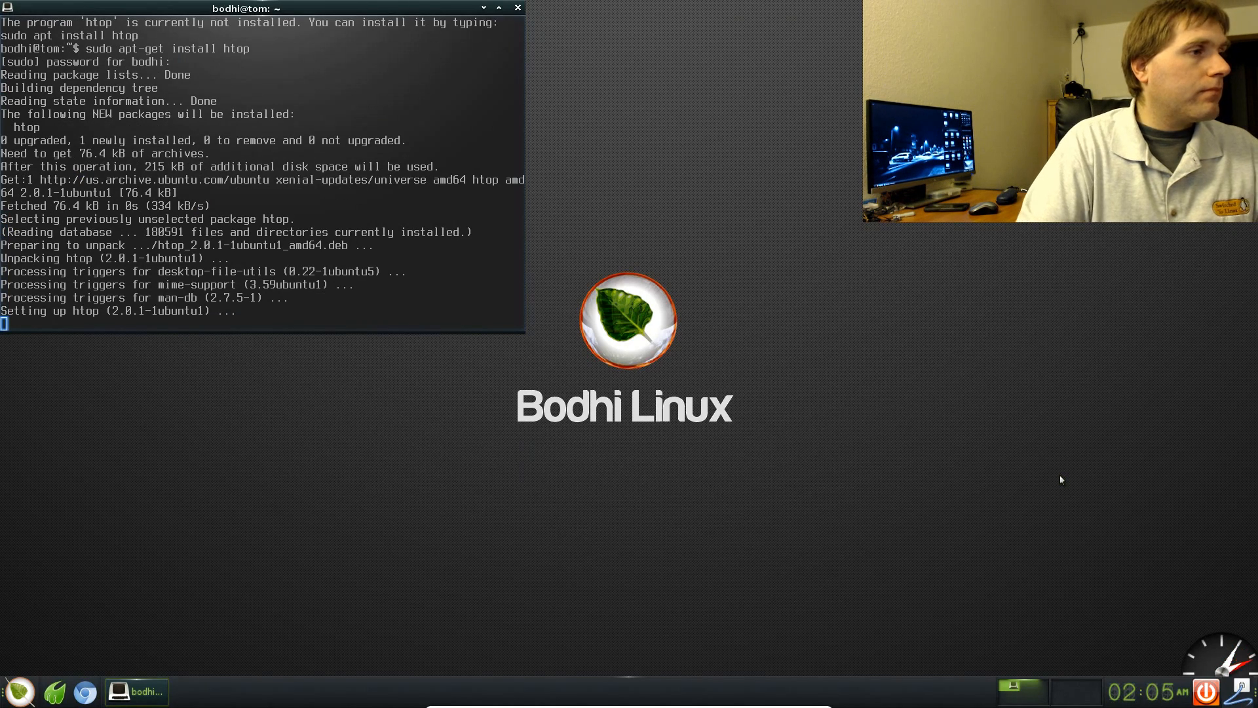
- Run htop from the command history and enlarge the terminal window to examine memory use and running processes
key(Up)
key(Up)
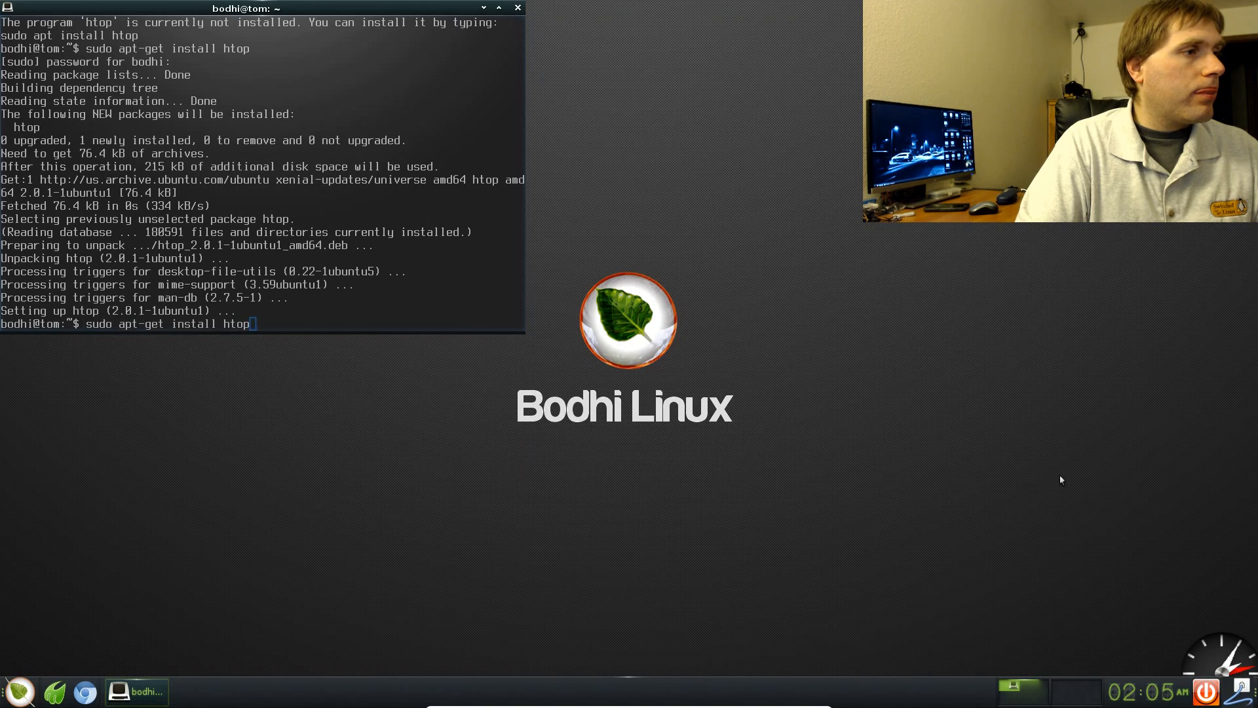
key(Return)
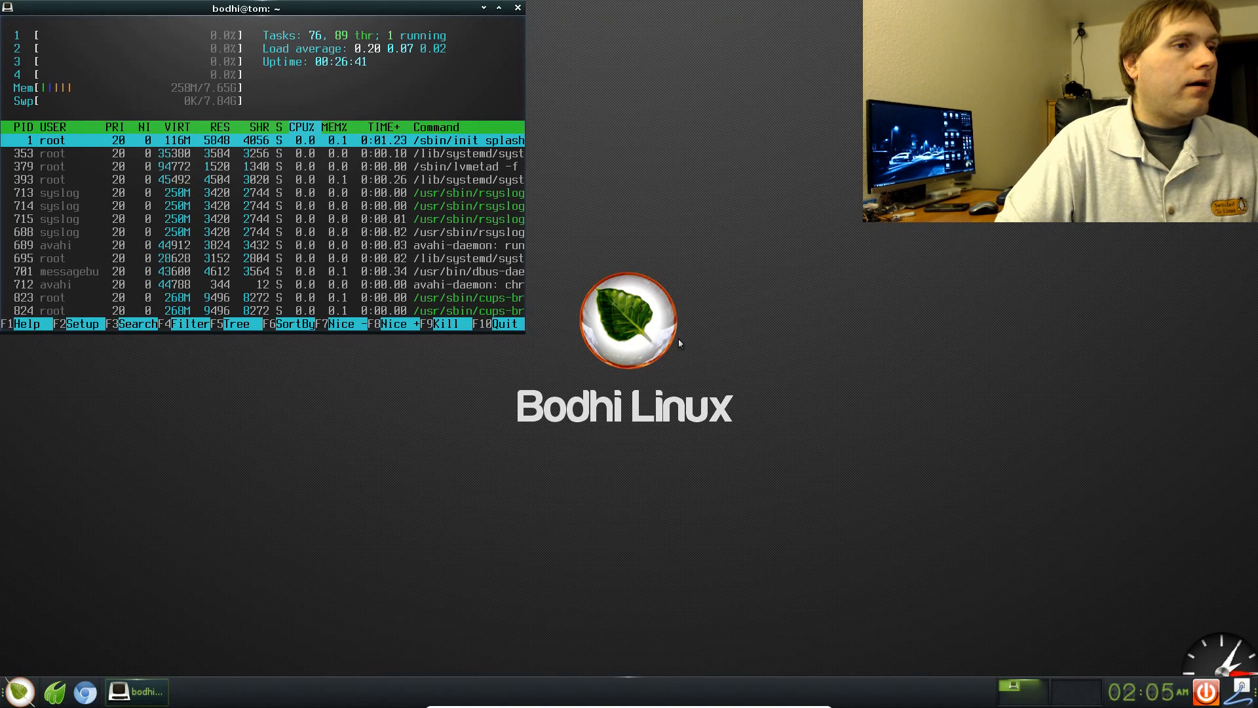
drag(527, 336, 1080, 558)
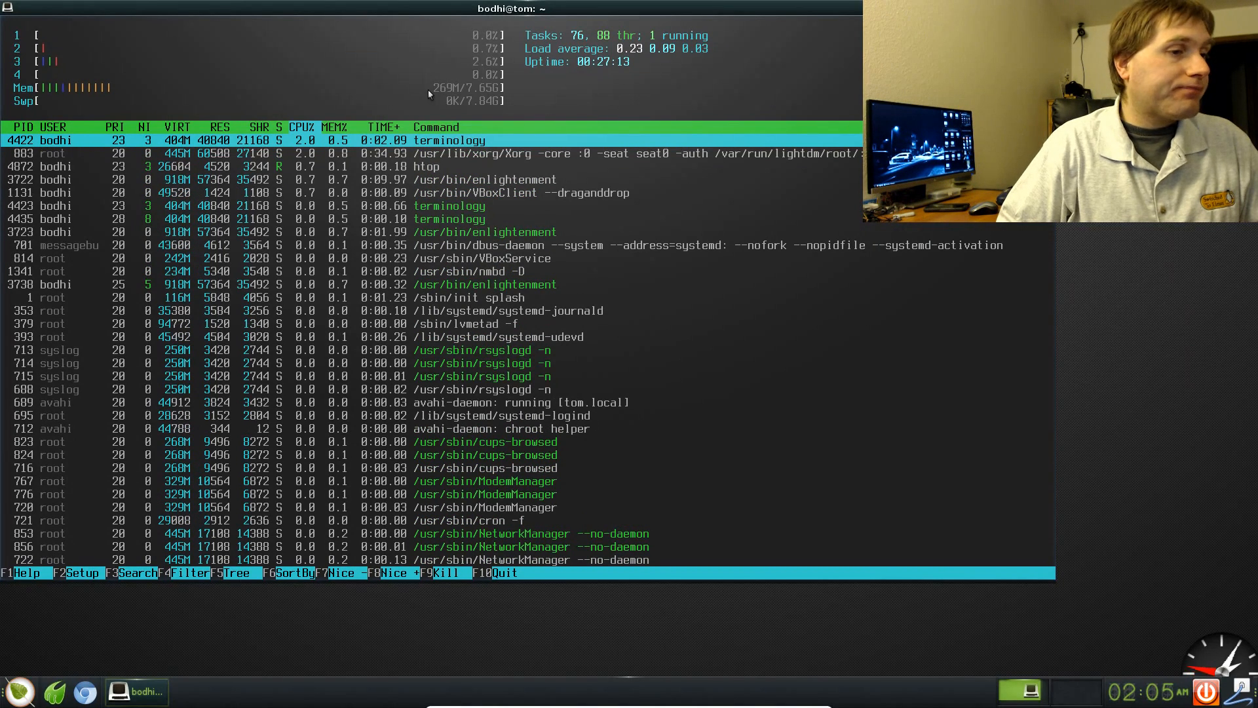
- Quit htop and close the terminal session with the exit command
text(q)
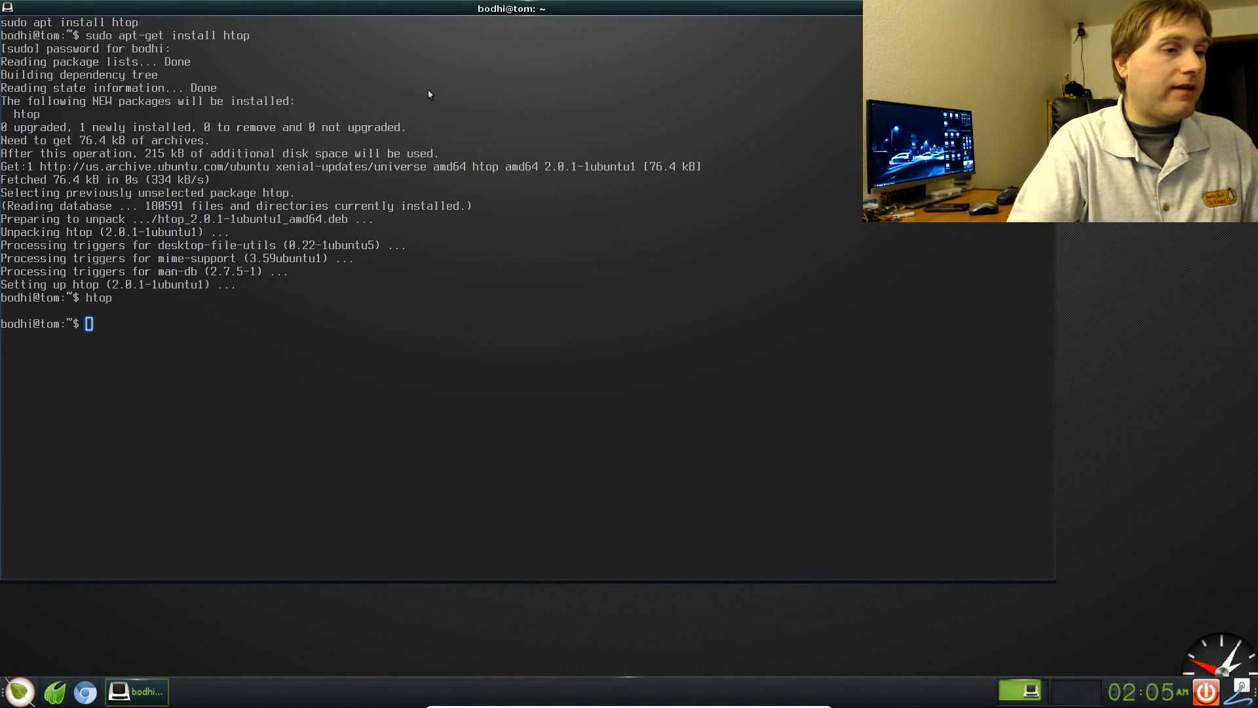
text(exit)
key(Return)
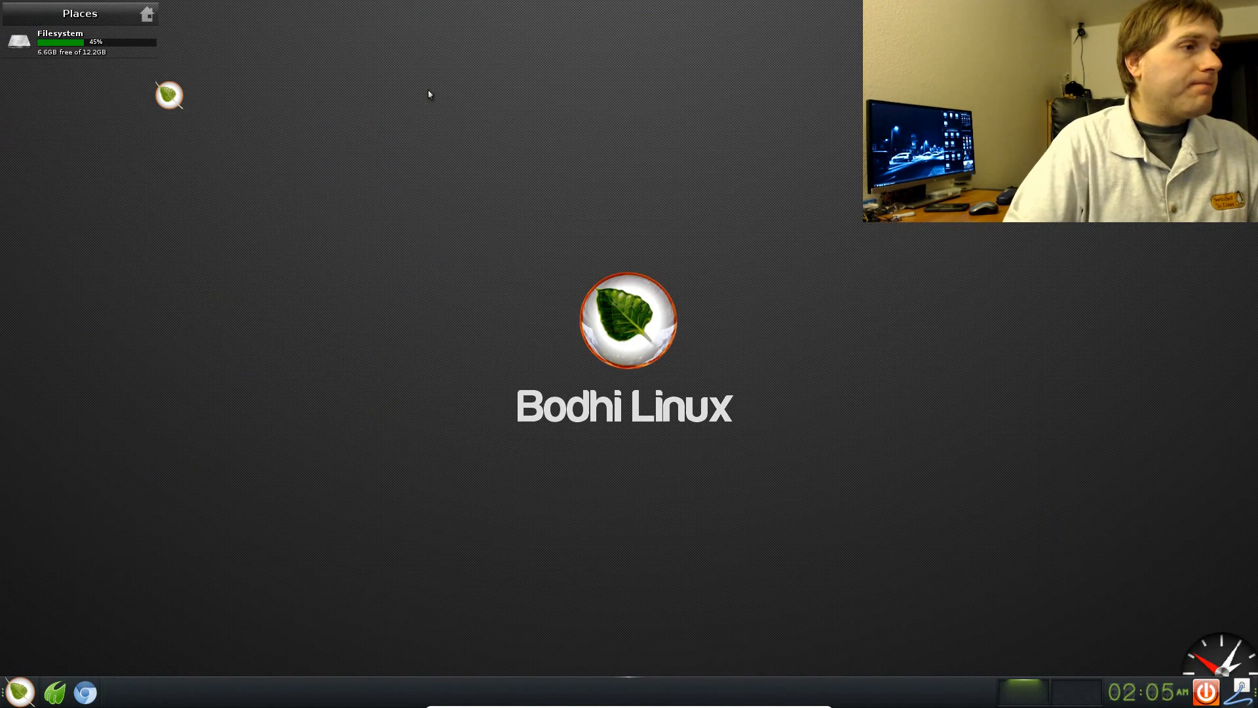